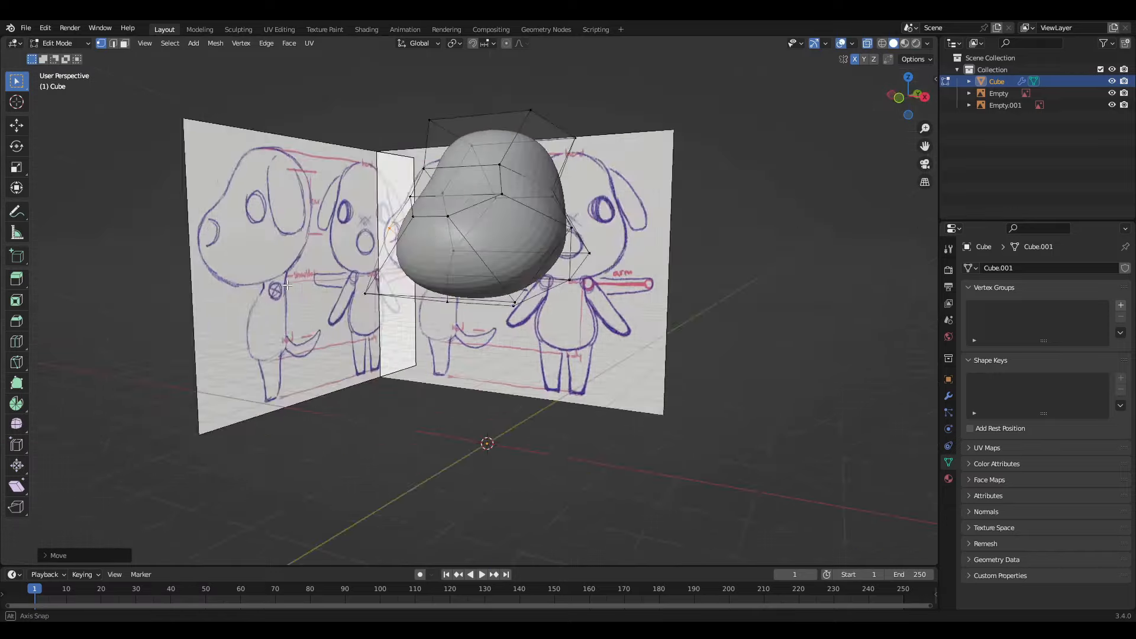
Step: Add a new cube for the body and give it a level 2 subdivision surface
{"action": "key", "text": "KP_3"}
{"action": "key", "text": "Tab"}
{"action": "key", "text": "shift+a"}
{"action": "mouse_move", "coordinate": [391, 355]}
{"action": "left_click", "coordinate": [439, 109]}
{"action": "key", "text": "ctrl+2"}
Step: Raise the new cube along Z to the torso sketch below the head and scale it down
{"action": "key", "text": "Tab"}
{"action": "key", "text": "g"}
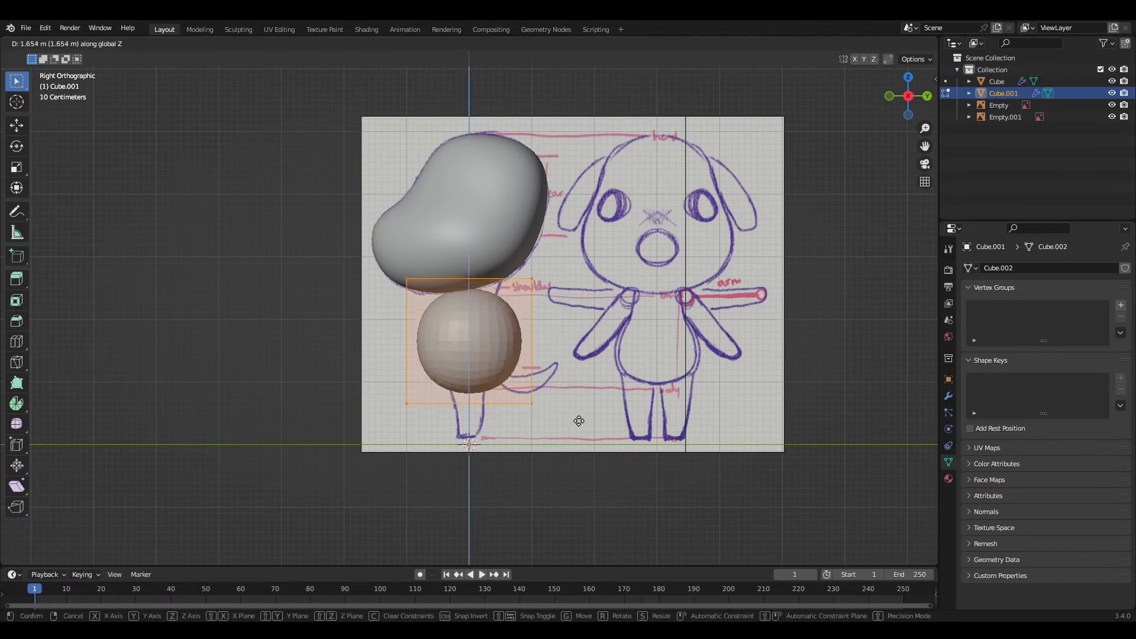
{"action": "left_click", "coordinate": [532, 123]}
{"action": "key", "text": "s"}
{"action": "left_click", "coordinate": [622, 414]}
Step: Shape the torso against the front sketch, extruding and narrowing its top toward the shoulders and adjusting the bottom vertices
{"action": "key", "text": "KP_1"}
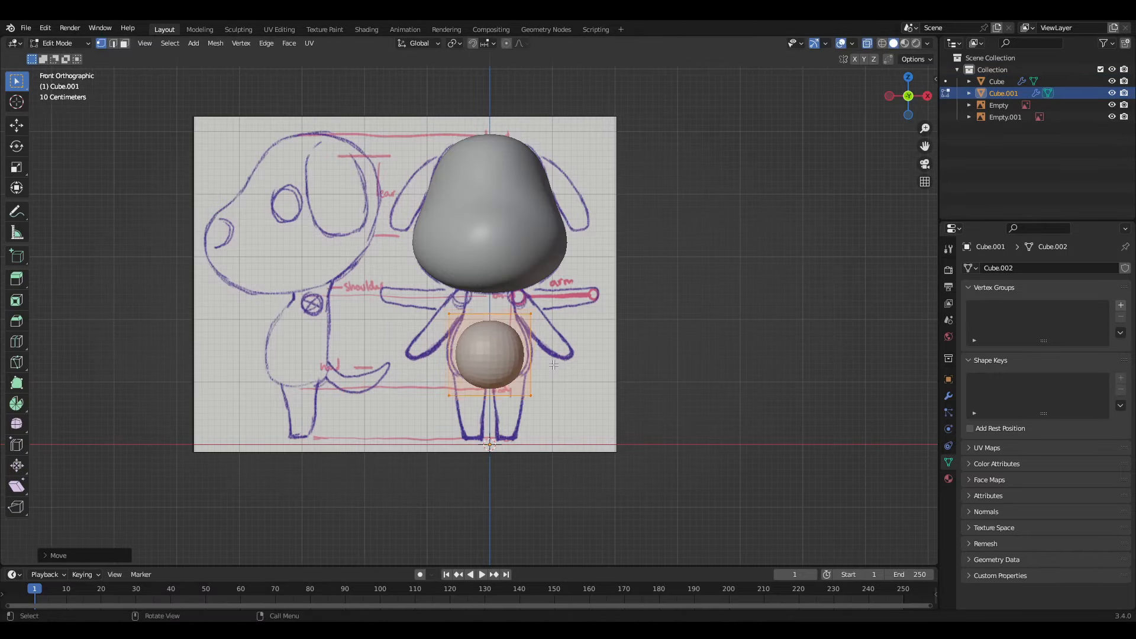
{"action": "key", "text": "g"}
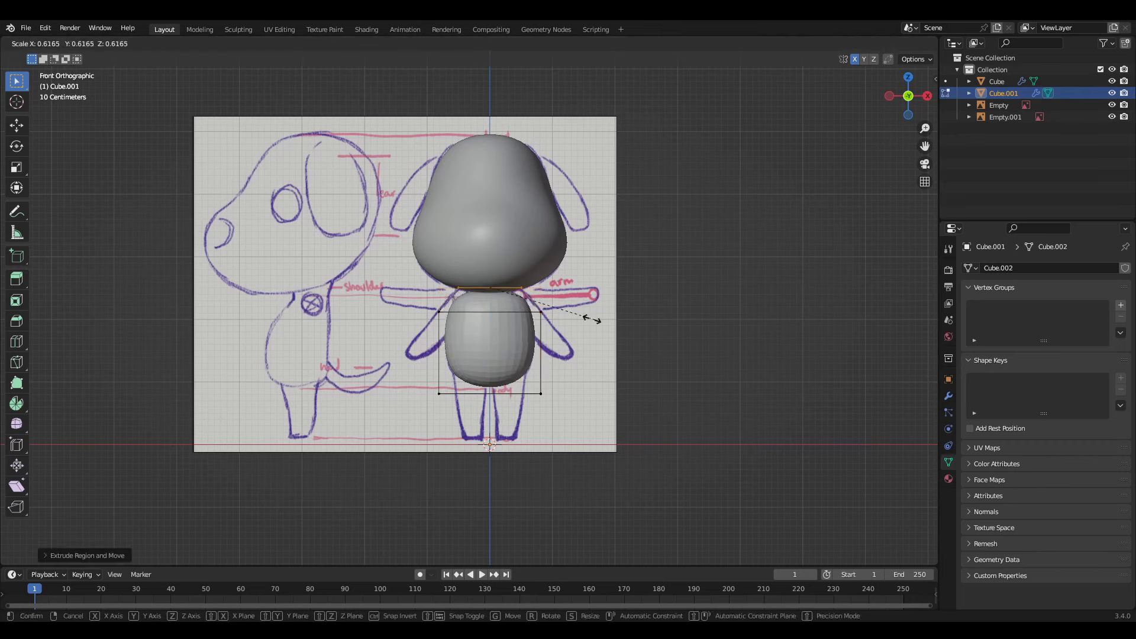
{"action": "key", "text": "g"}
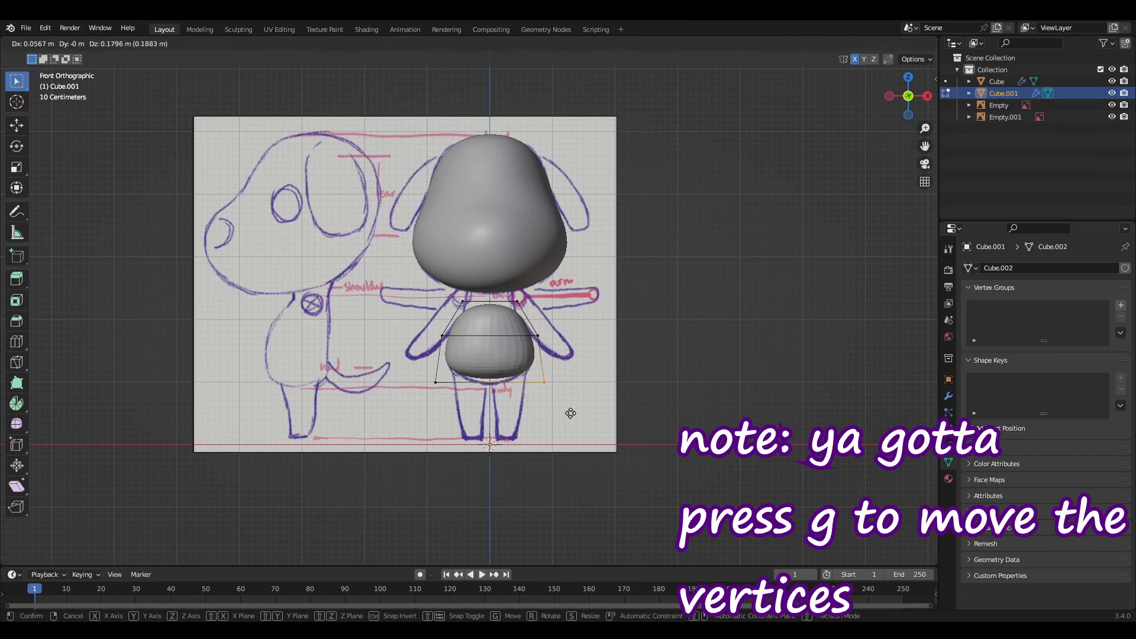
Step: Rotate and move the torso's vertex rows in the side view to follow the sketched body profile up into the neck
{"action": "key", "text": "KP_3"}
{"action": "scroll", "coordinate": [517, 308], "scroll_direction": "up", "scroll_amount": 3}
{"action": "left_click_drag", "start_coordinate": [376, 241], "coordinate": [426, 390]}
{"action": "key", "text": "r"}
{"action": "left_click", "coordinate": [642, 424]}
{"action": "key", "text": "g"}
{"action": "key", "text": "g"}
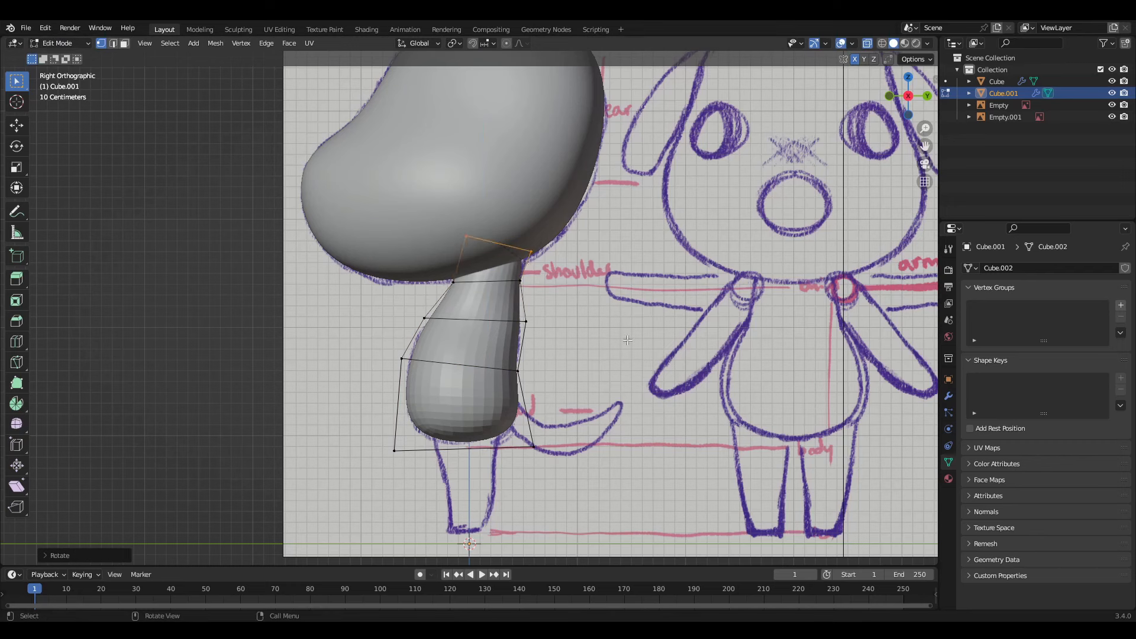
{"action": "key", "text": "g"}
{"action": "left_click", "coordinate": [627, 319]}
Step: Add a loop cut across the neck section of the body
{"action": "key", "text": "KP_1"}
{"action": "middle_click_drag", "start_coordinate": [577, 303], "coordinate": [504, 261]}
{"action": "key", "text": "ctrl+r"}
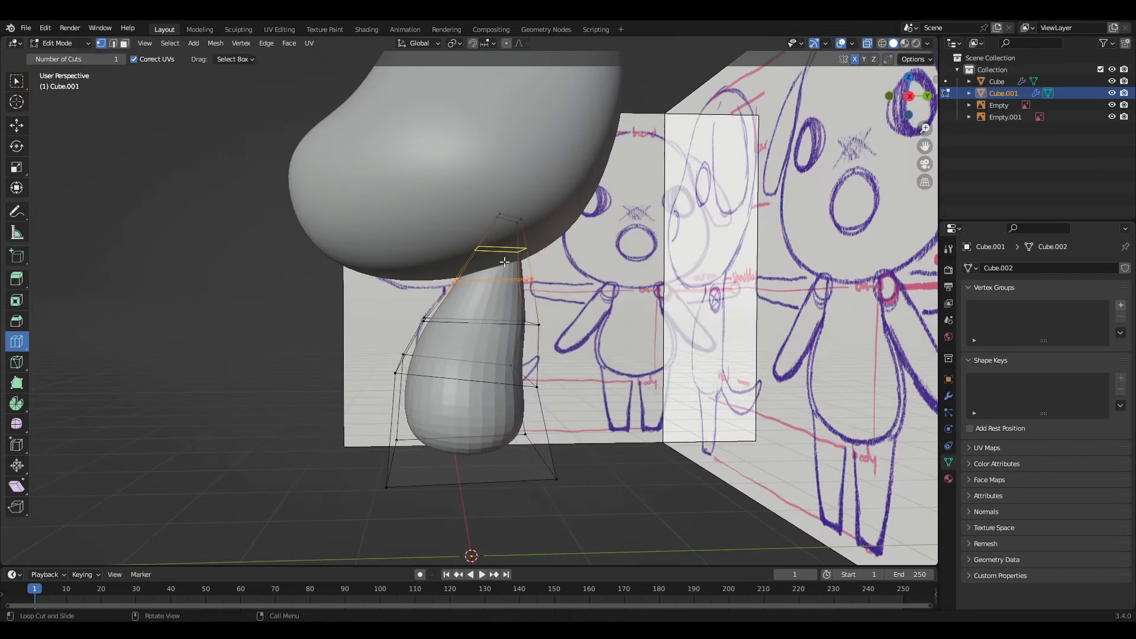
{"action": "left_click", "coordinate": [731, 359]}
{"action": "key", "text": "KP_3"}
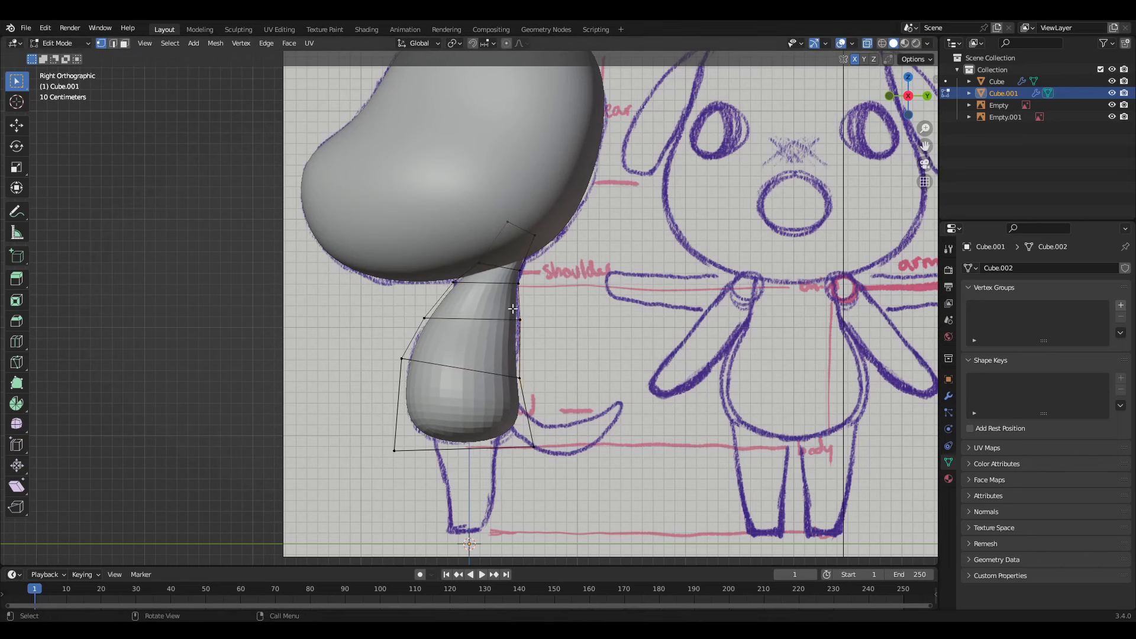
Step: Adjust the body's vertices against the front sketch and shade the body smooth
{"action": "key", "text": "KP_1"}
{"action": "key", "text": "g"}
{"action": "left_click", "coordinate": [412, 438]}
{"action": "middle_click_drag", "start_coordinate": [355, 424], "coordinate": [287, 424]}
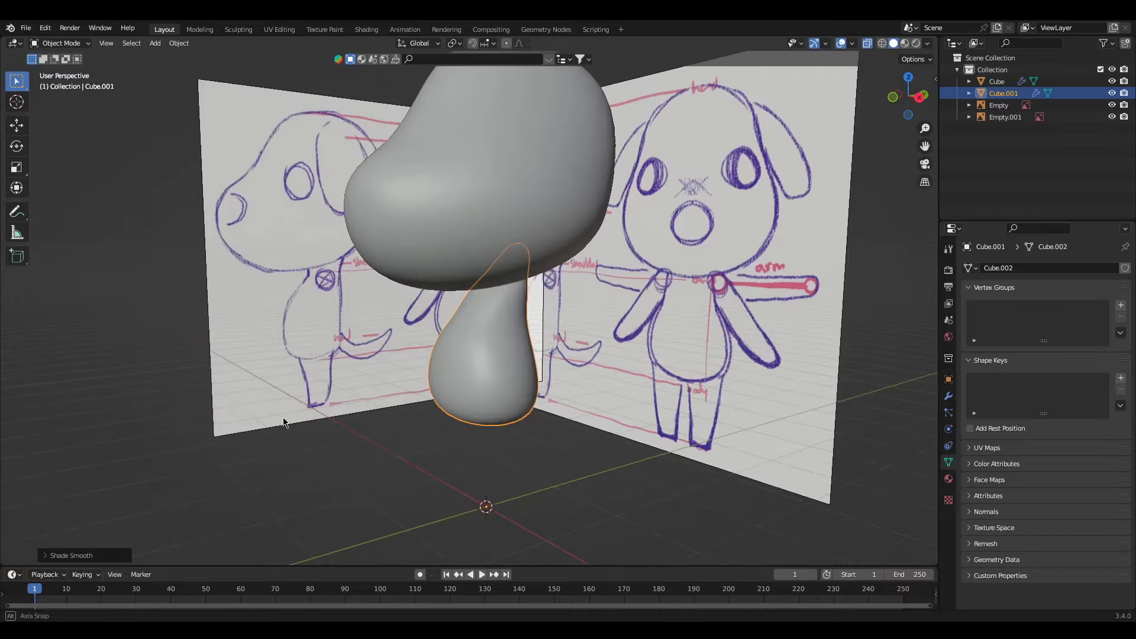
Step: Edit the head mesh and move its muzzle vertices in the front and side views to refine the face shape
{"action": "left_click", "coordinate": [533, 248]}
{"action": "key", "text": "Tab"}
{"action": "mouse_move", "coordinate": [443, 301]}
{"action": "middle_mouse_down"}
{"action": "mouse_move", "coordinate": [575, 303]}
{"action": "mouse_move", "coordinate": [486, 319]}
{"action": "middle_mouse_up"}
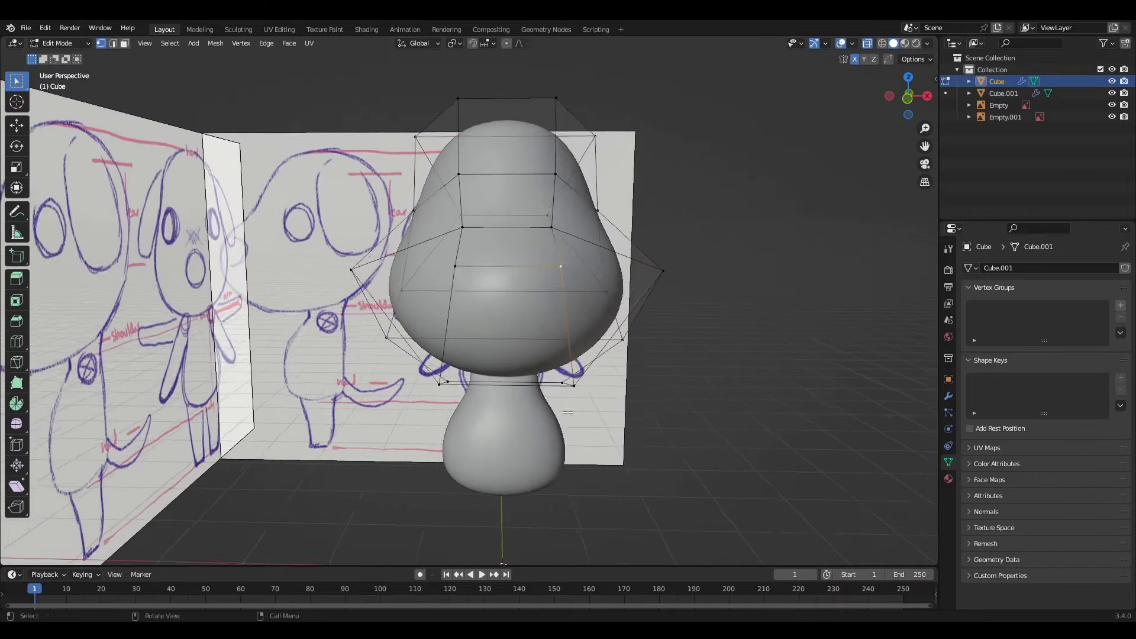
{"action": "scroll", "coordinate": [568, 413], "scroll_direction": "down", "scroll_amount": 2}
{"action": "key", "text": "g"}
{"action": "left_click", "coordinate": [641, 428]}
{"action": "key", "text": "KP_3"}
{"action": "key", "text": "g"}
{"action": "left_click", "coordinate": [639, 424]}
Step: Reposition the head's forehead vertices to follow the sketch outline in the front and side views
{"action": "key", "text": "KP_1"}
{"action": "left_click", "coordinate": [523, 223]}
{"action": "key", "text": "g"}
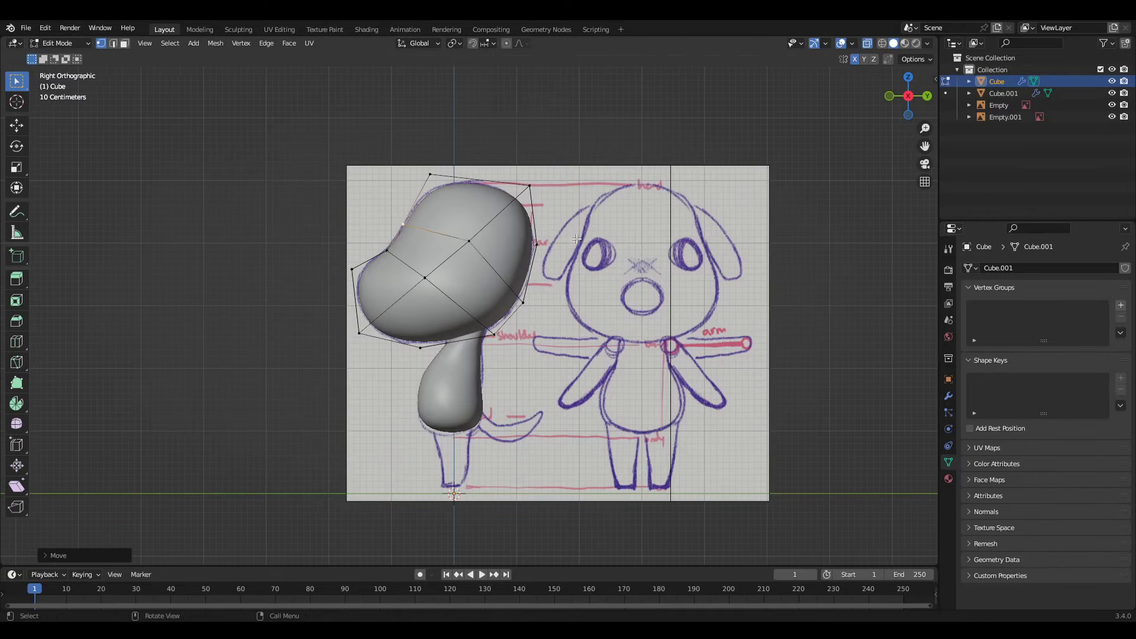
{"action": "key", "text": "KP_1"}
{"action": "key", "text": "KP_3"}
{"action": "key", "text": "KP_1"}
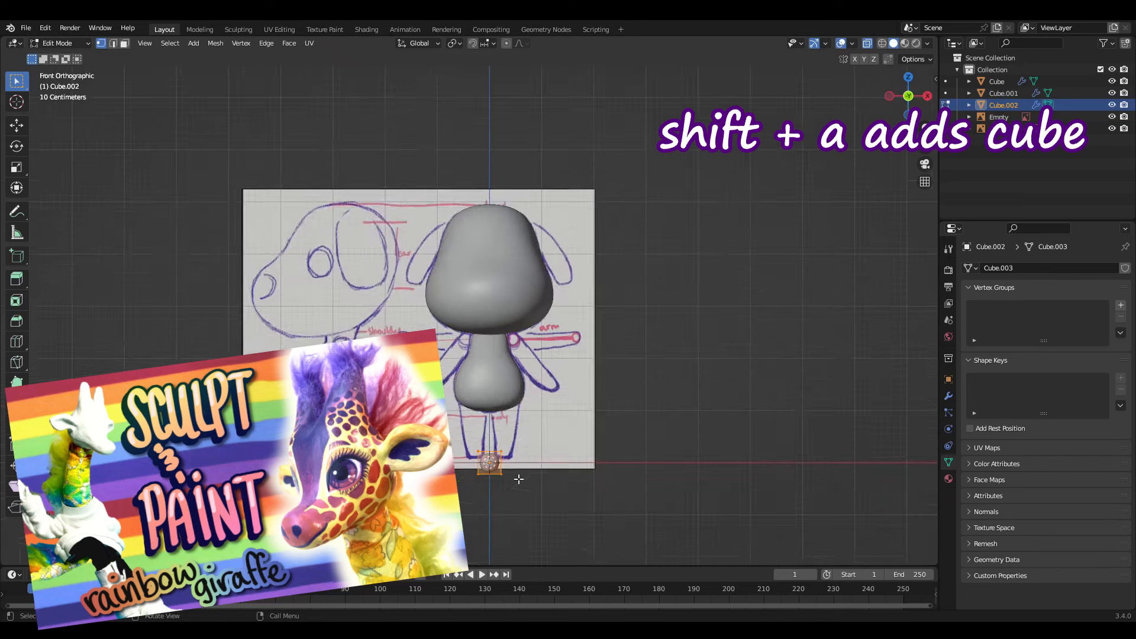
Step: Place the small subdivided cube at the shoulder joint, aligning it with the front and side sketches
{"action": "scroll", "coordinate": [519, 479], "scroll_direction": "up", "scroll_amount": 1}
{"action": "key", "text": "g"}
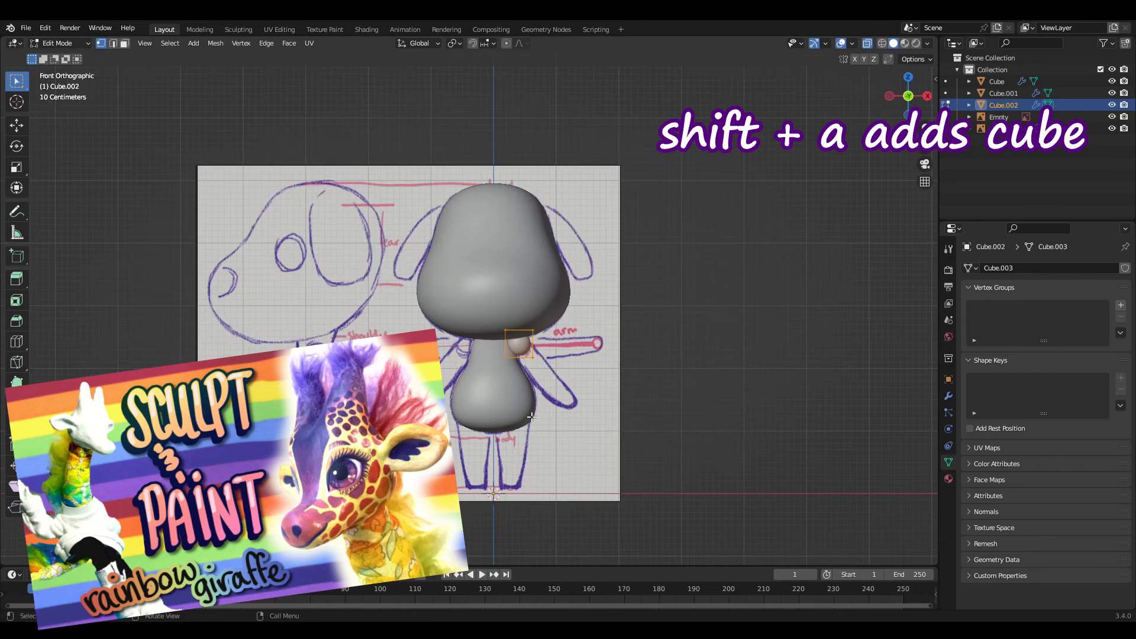
{"action": "key", "text": "KP_3"}
{"action": "key", "text": "g"}
{"action": "key", "text": "KP_1"}
{"action": "key", "text": "g"}
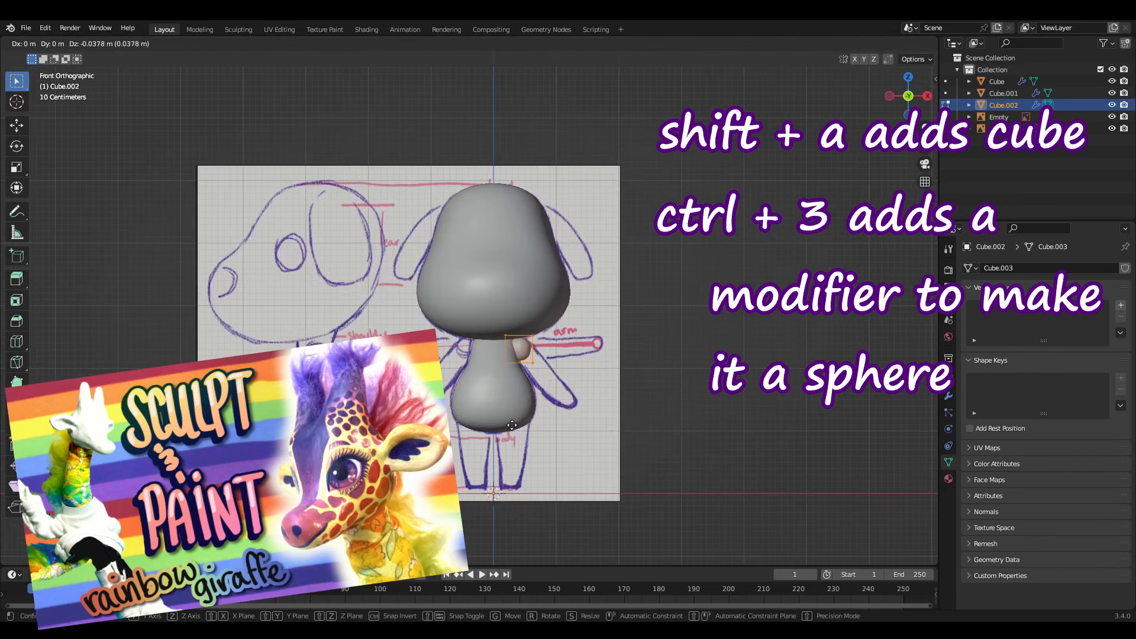
Step: Rotate the shoulder cube to match the slant of the sketched arm
{"action": "key", "text": "r"}
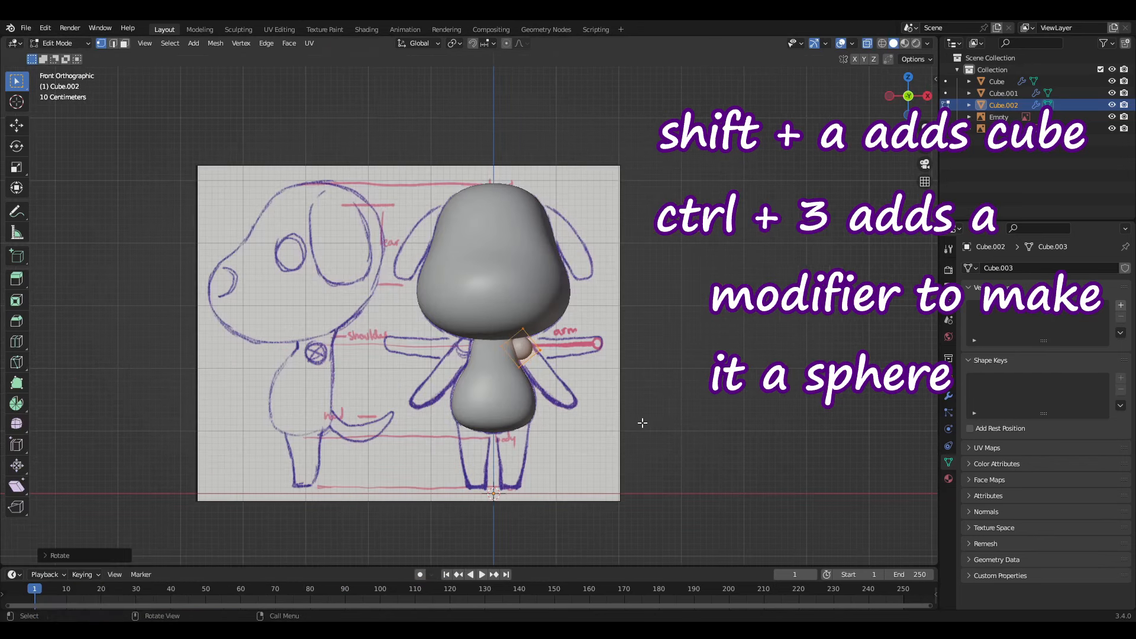
{"action": "key", "text": "KP_3"}
{"action": "scroll", "coordinate": [643, 423], "scroll_direction": "up", "scroll_amount": 3}
{"action": "middle_click_drag", "start_coordinate": [643, 423], "coordinate": [698, 405]}
{"action": "key", "text": "KP_3"}
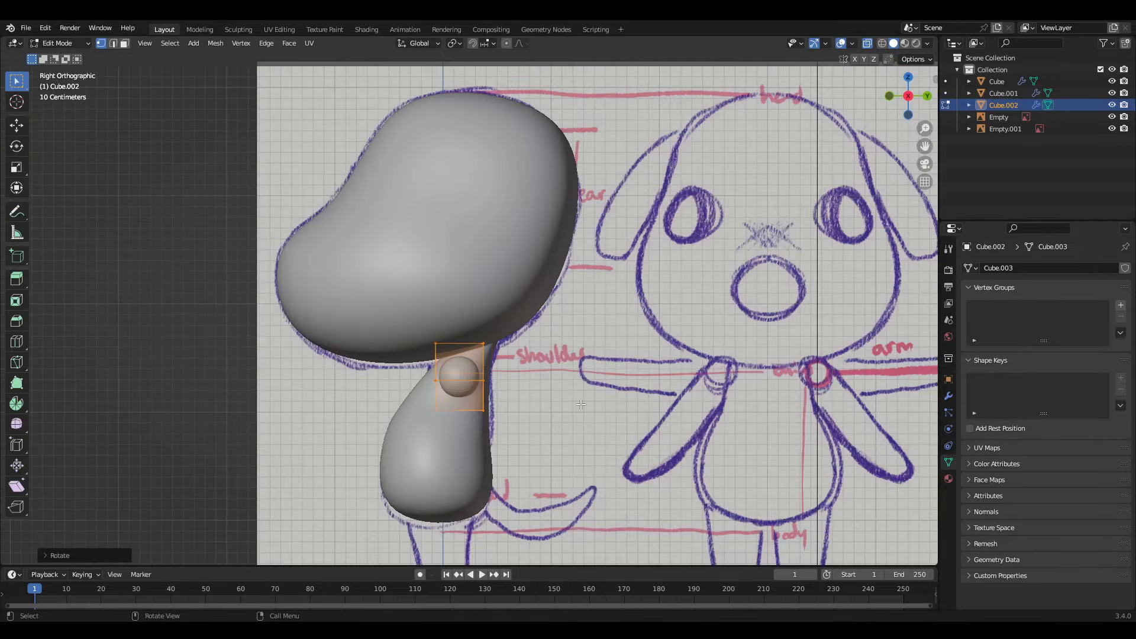
Step: Extend the shoulder piece's inner vertices into the body and lower the whole piece along Z
{"action": "key", "text": "KP_1"}
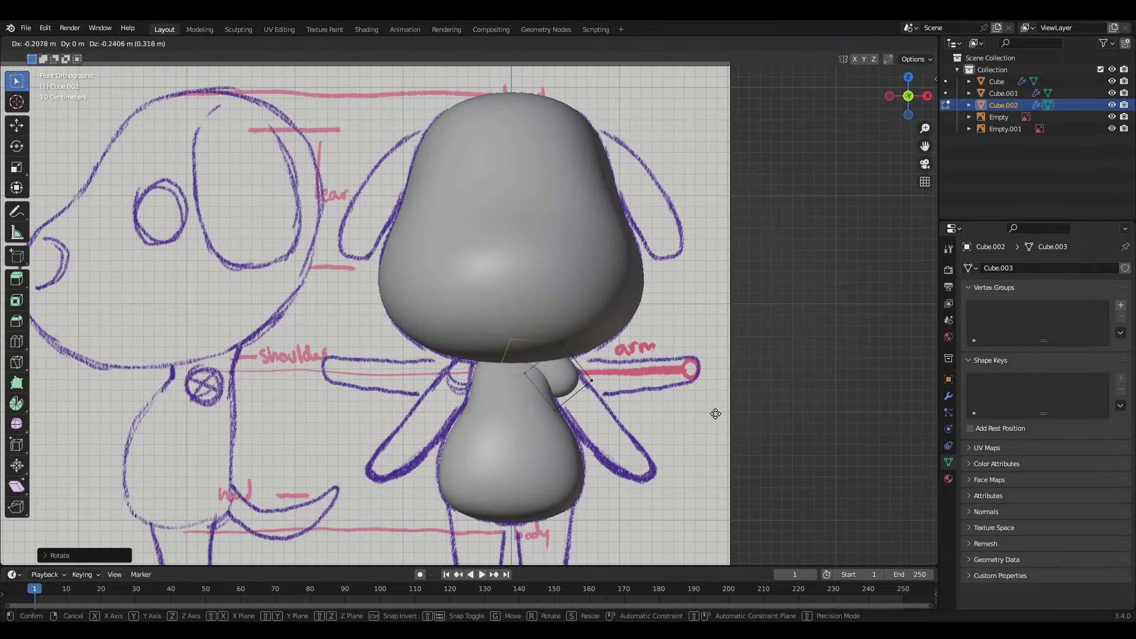
{"action": "left_click", "coordinate": [716, 414]}
{"action": "key", "text": "KP_3"}
{"action": "key", "text": "g"}
{"action": "left_click", "coordinate": [589, 403]}
{"action": "key", "text": "a"}
{"action": "key", "text": "g"}
{"action": "key", "text": "z"}
{"action": "left_click", "coordinate": [570, 477]}
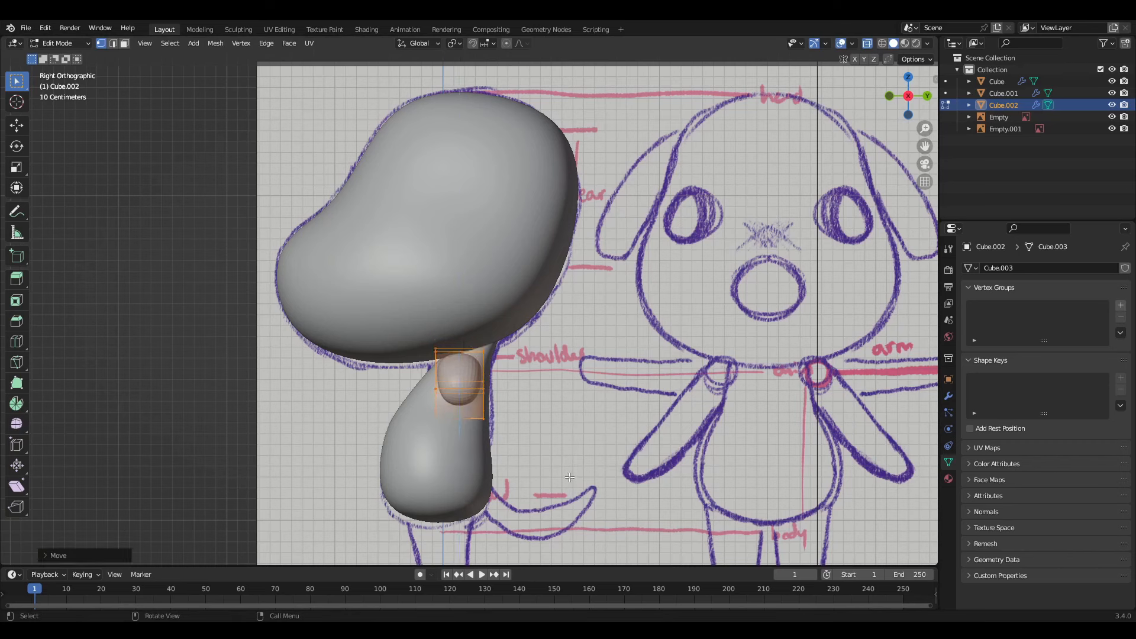
Step: Rotate the shoulder piece and move its outer and inner vertices to line up with the start of the sketched arm
{"action": "key", "text": "KP_1"}
{"action": "key", "text": "r"}
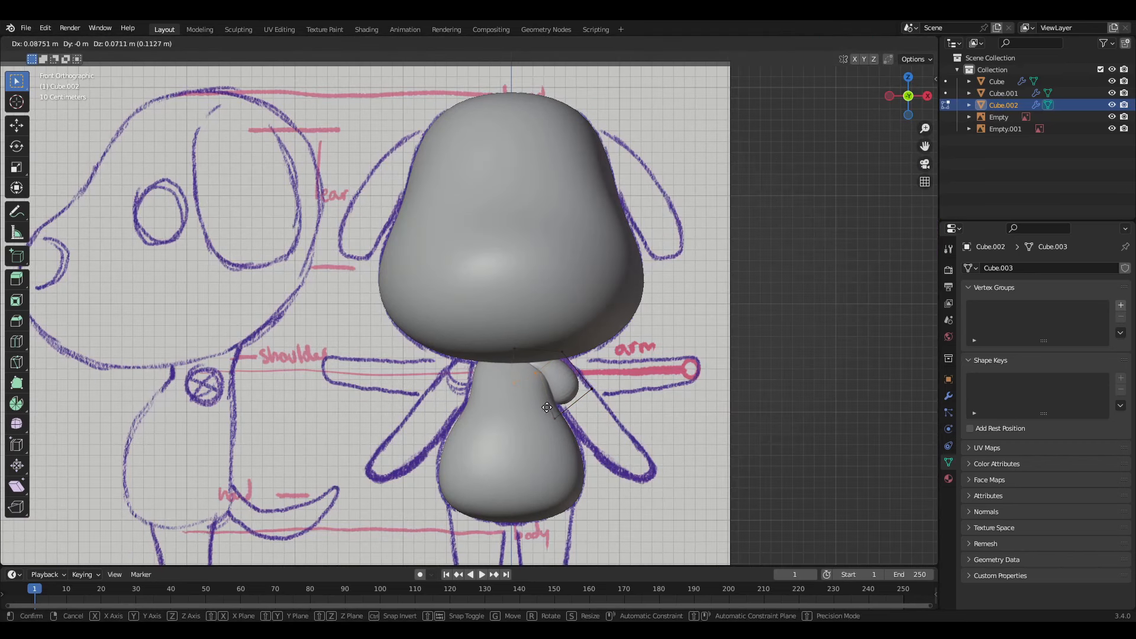
{"action": "left_click", "coordinate": [744, 496]}
{"action": "left_click_drag", "start_coordinate": [531, 328], "coordinate": [627, 455]}
{"action": "key", "text": "g"}
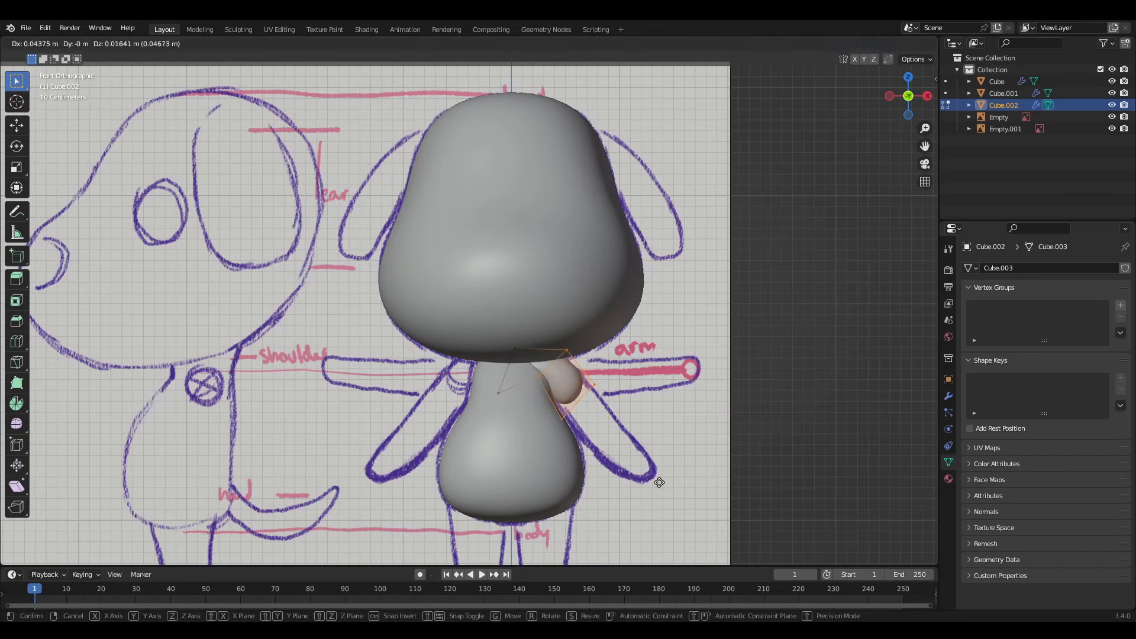
{"action": "left_click", "coordinate": [660, 482]}
{"action": "left_click_drag", "start_coordinate": [526, 371], "coordinate": [536, 376]}
{"action": "key", "text": "g"}
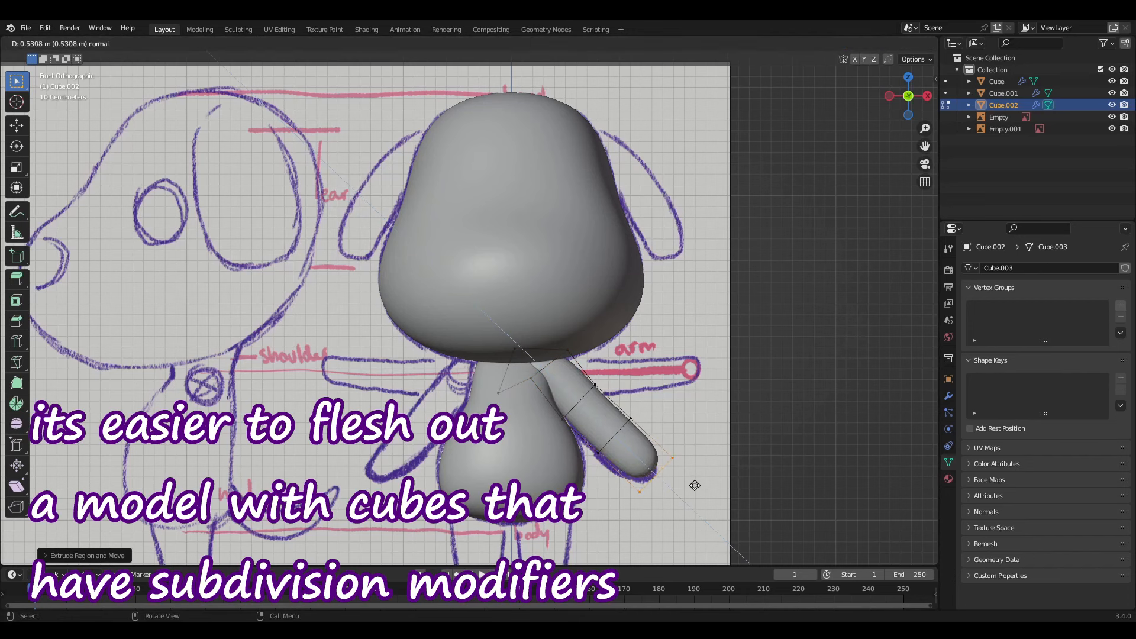
Step: Extrude the arm in several segments along the slanted arm sketch down to the hand
{"action": "left_click", "coordinate": [693, 440]}
{"action": "key", "text": "e"}
{"action": "left_click", "coordinate": [715, 465]}
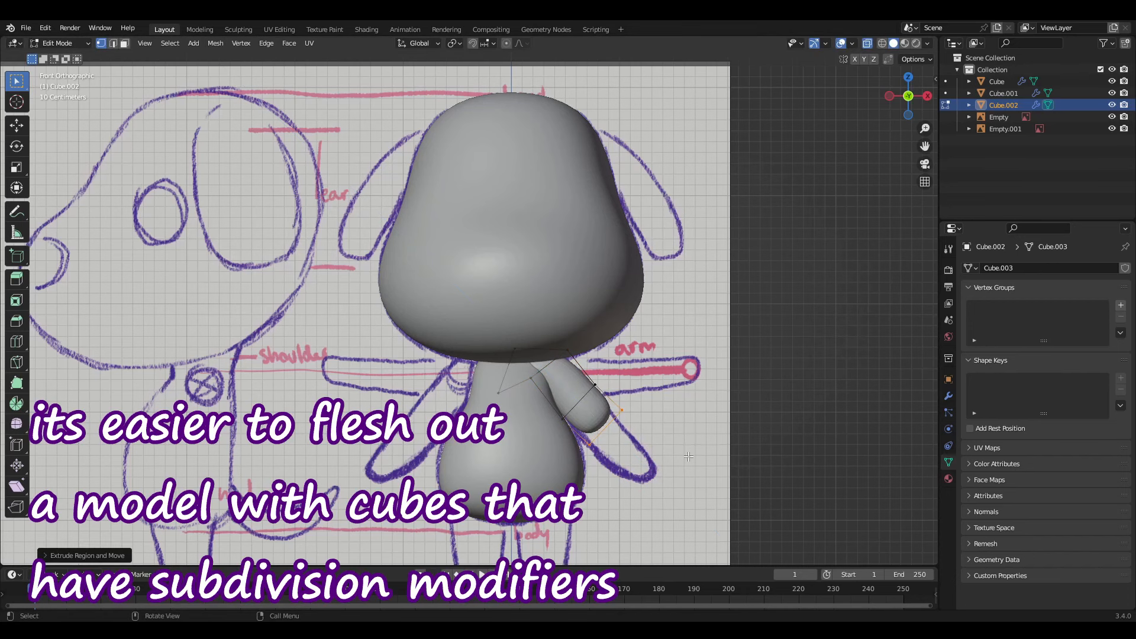
{"action": "key", "text": "e"}
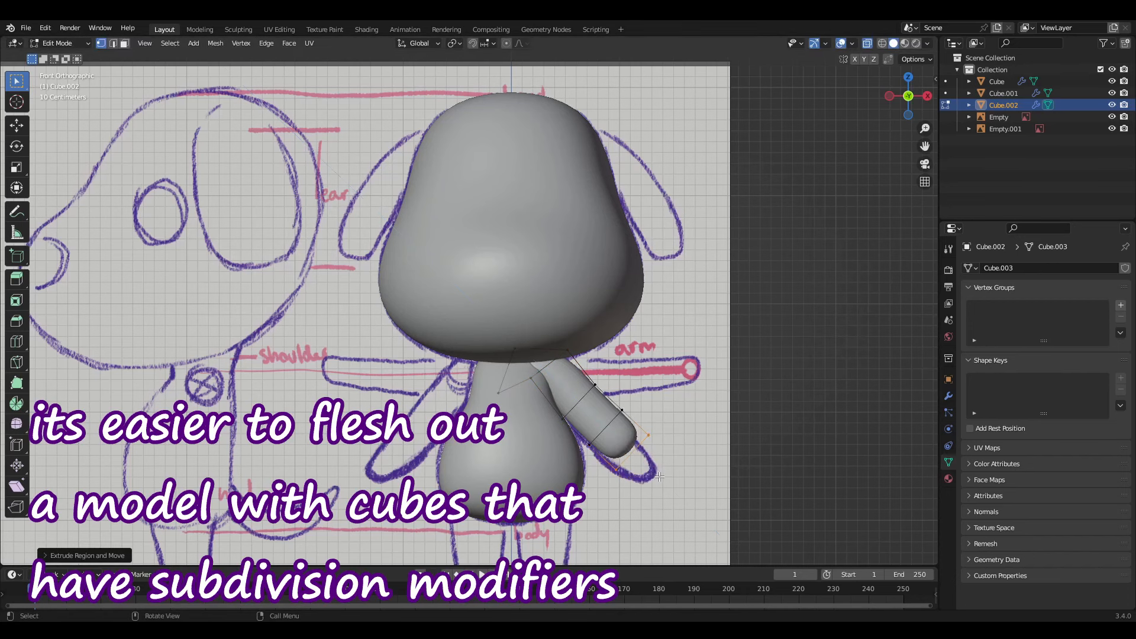
{"action": "key", "text": "e"}
{"action": "left_click", "coordinate": [672, 492]}
Step: Scale the hand end of the arm and move it to fit the sketched tip
{"action": "key", "text": "s"}
{"action": "left_click", "coordinate": [686, 495]}
{"action": "key", "text": "g"}
{"action": "left_click", "coordinate": [688, 512]}
Step: Scale the arm's outer segments and reposition its lower vertices to give the arm a subtle taper
{"action": "left_click_drag", "start_coordinate": [554, 371], "coordinate": [675, 500]}
{"action": "middle_click_drag", "start_coordinate": [675, 500], "coordinate": [692, 438]}
{"action": "left_click_drag", "start_coordinate": [598, 386], "coordinate": [764, 513]}
{"action": "key", "text": "s"}
{"action": "left_click", "coordinate": [716, 478]}
{"action": "left_click_drag", "start_coordinate": [626, 414], "coordinate": [672, 482]}
{"action": "left_click_drag", "start_coordinate": [659, 438], "coordinate": [716, 502]}
{"action": "key", "text": "g"}
{"action": "left_click", "coordinate": [600, 388]}
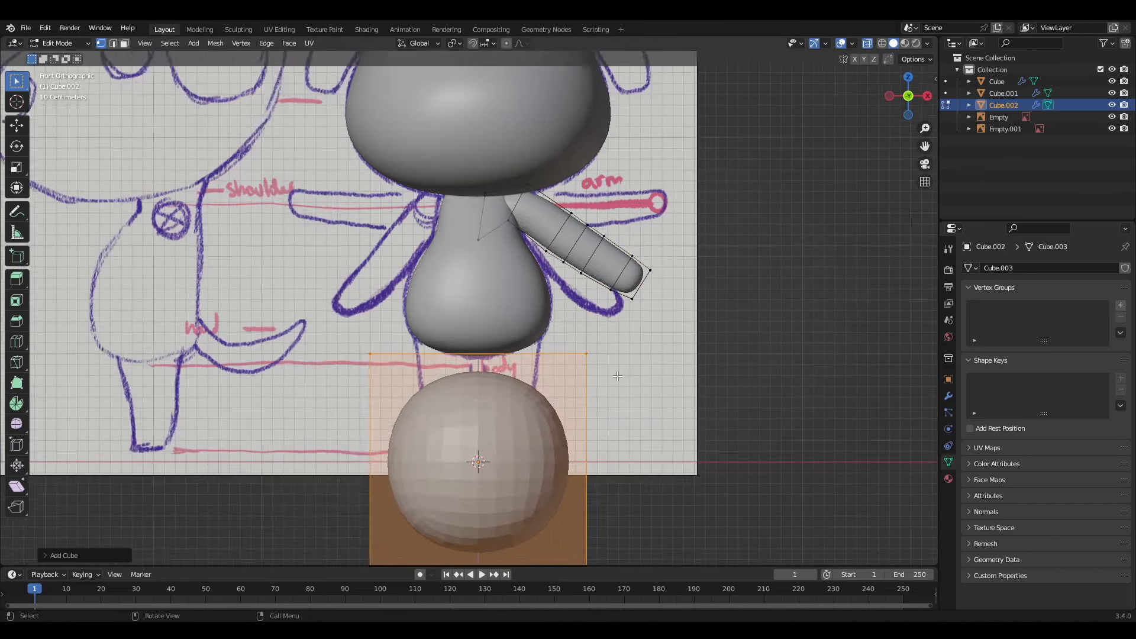
Step: Place the leg's starting cube at the hip, scale it to the sketched leg width and align it in the side view
{"action": "key", "text": "g"}
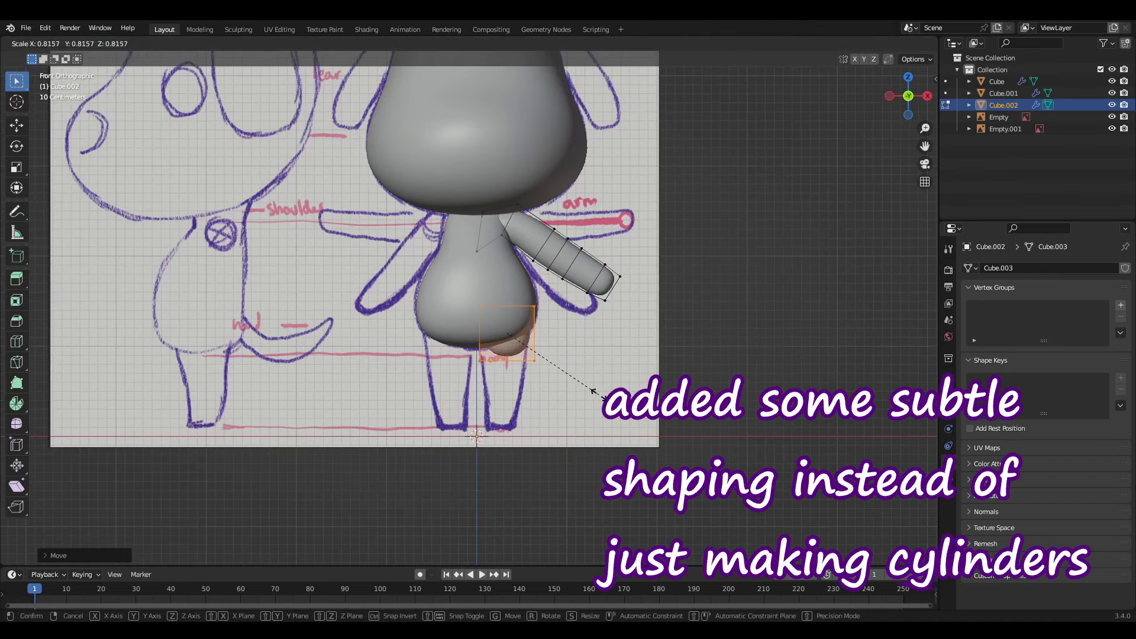
{"action": "left_click", "coordinate": [545, 395]}
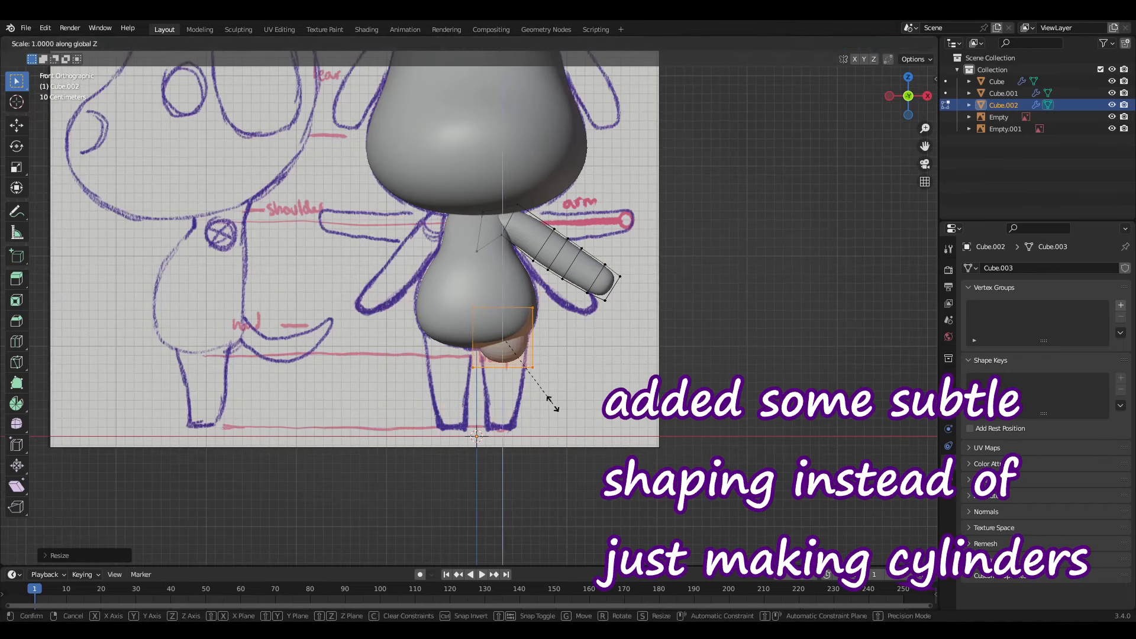
{"action": "key", "text": "KP_3"}
{"action": "key", "text": "g"}
{"action": "left_click", "coordinate": [527, 381]}
Step: Taper the leg toward the foot and shift it along Y to match the side sketch
{"action": "left_click", "coordinate": [538, 433]}
{"action": "key", "text": "s"}
{"action": "left_click", "coordinate": [512, 405]}
{"action": "key", "text": "l"}
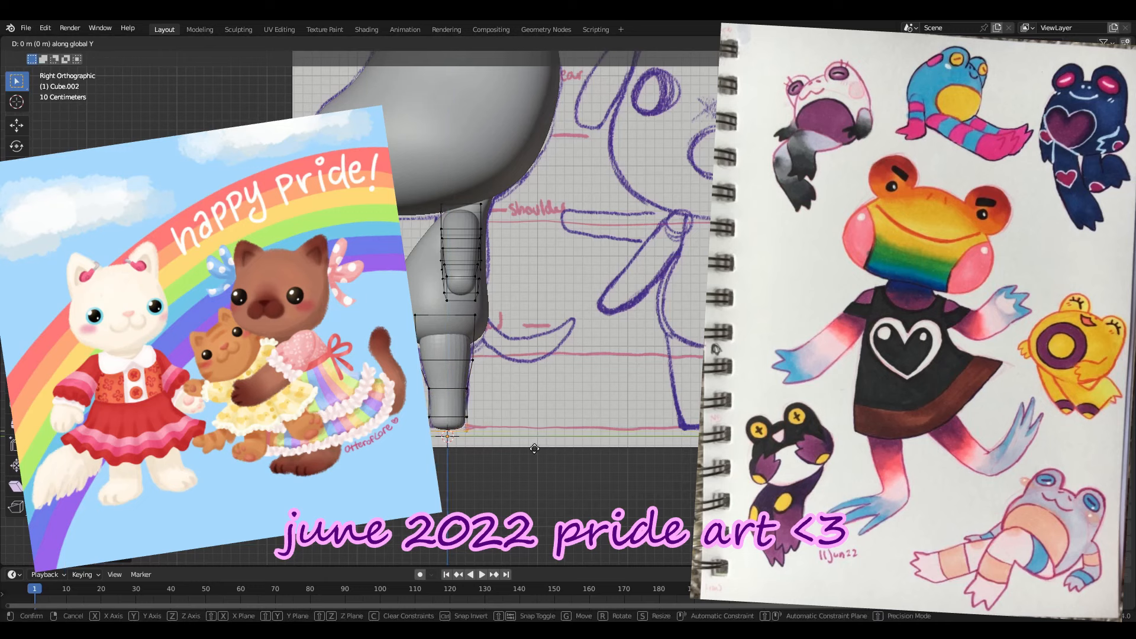
{"action": "left_click", "coordinate": [532, 448]}
Step: Add a loop cut around the leg and scale the loop just below the hip to about 0.9
{"action": "left_click", "coordinate": [491, 419], "text": "alt"}
{"action": "left_click", "coordinate": [509, 399]}
{"action": "key", "text": "ctrl+r"}
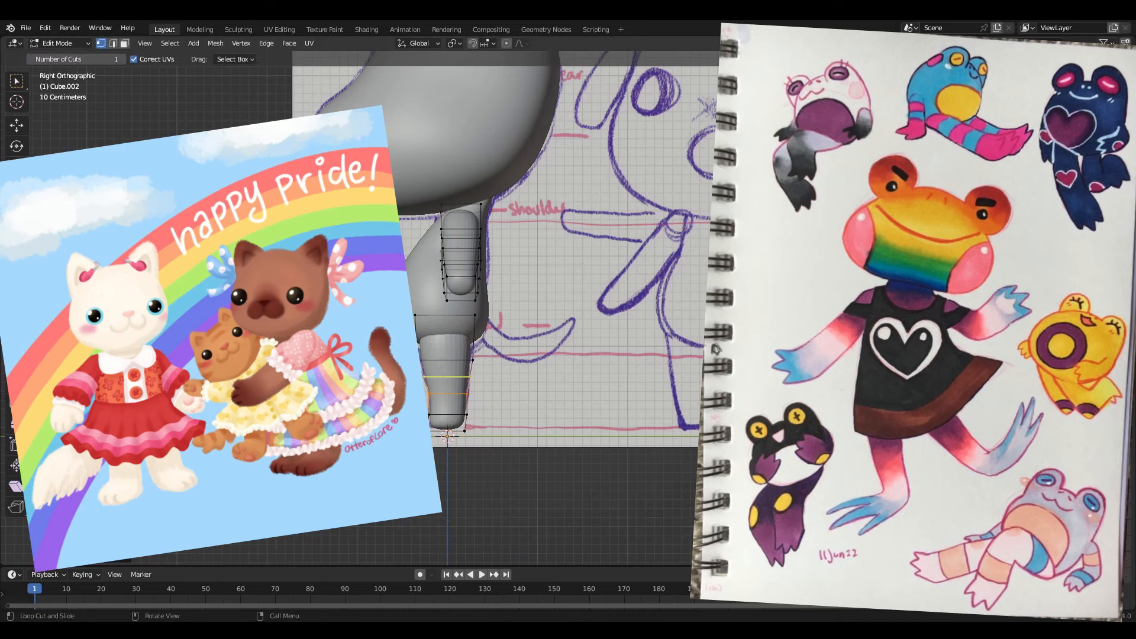
{"action": "key", "text": "KP_1"}
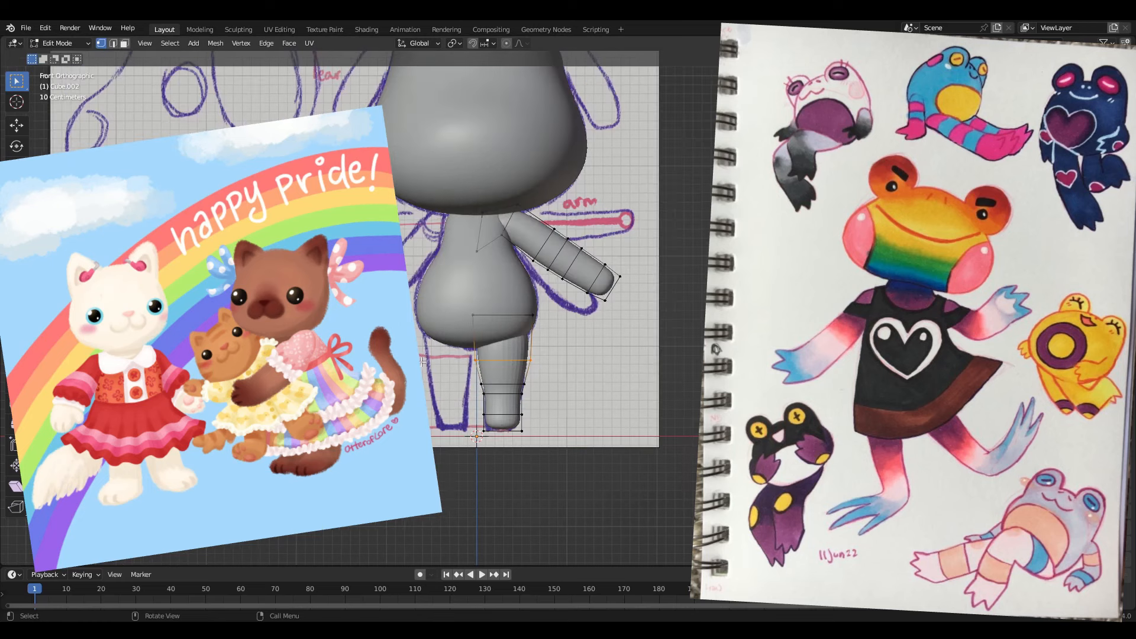
{"action": "key", "text": "s"}
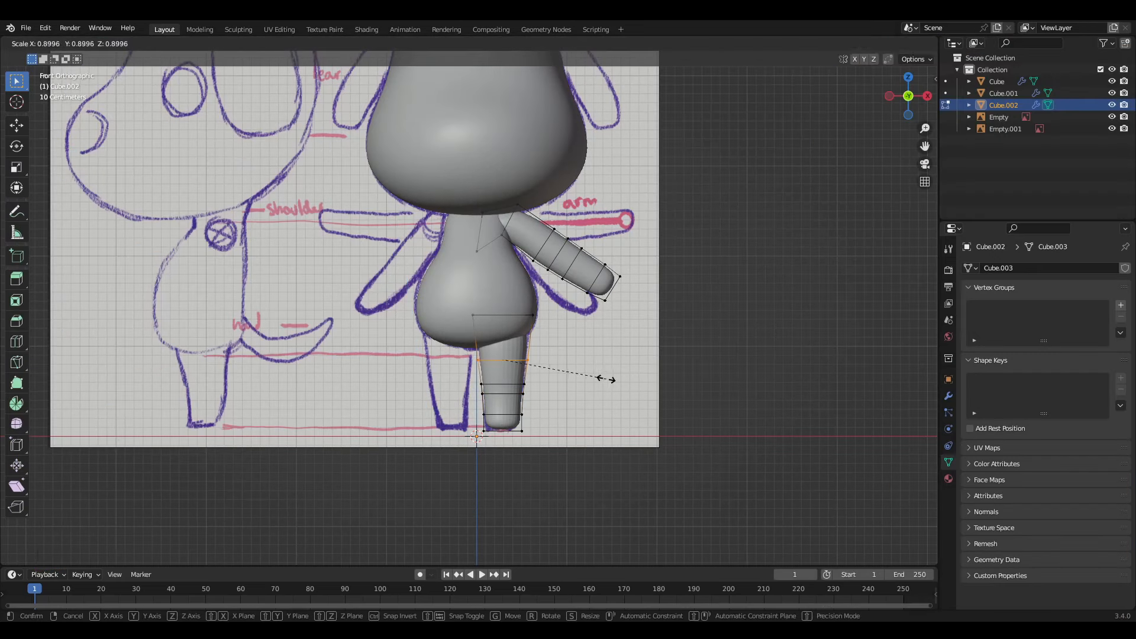
{"action": "left_click", "coordinate": [602, 377]}
Step: Move the edge loop near the foot along Z to refine the end of the leg
{"action": "left_click", "coordinate": [520, 422], "text": "alt"}
{"action": "key", "text": "g"}
{"action": "key", "text": "z"}
{"action": "left_click", "coordinate": [560, 444]}
{"action": "key", "text": "g"}
{"action": "key", "text": "z"}
{"action": "left_click", "coordinate": [560, 446]}
Step: Refine the upper leg loops in the front view and shade the arm and leg mesh smooth
{"action": "key", "text": "KP_3"}
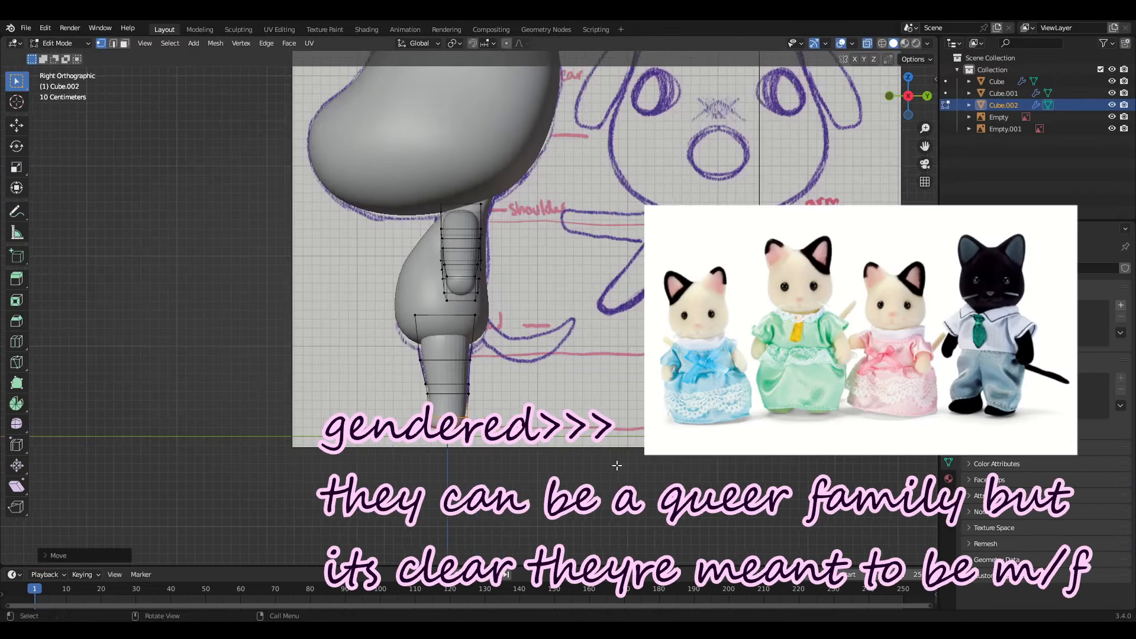
{"action": "key", "text": "KP_1"}
{"action": "left_click_drag", "start_coordinate": [462, 348], "coordinate": [604, 371]}
{"action": "left_click", "coordinate": [550, 336], "text": "alt"}
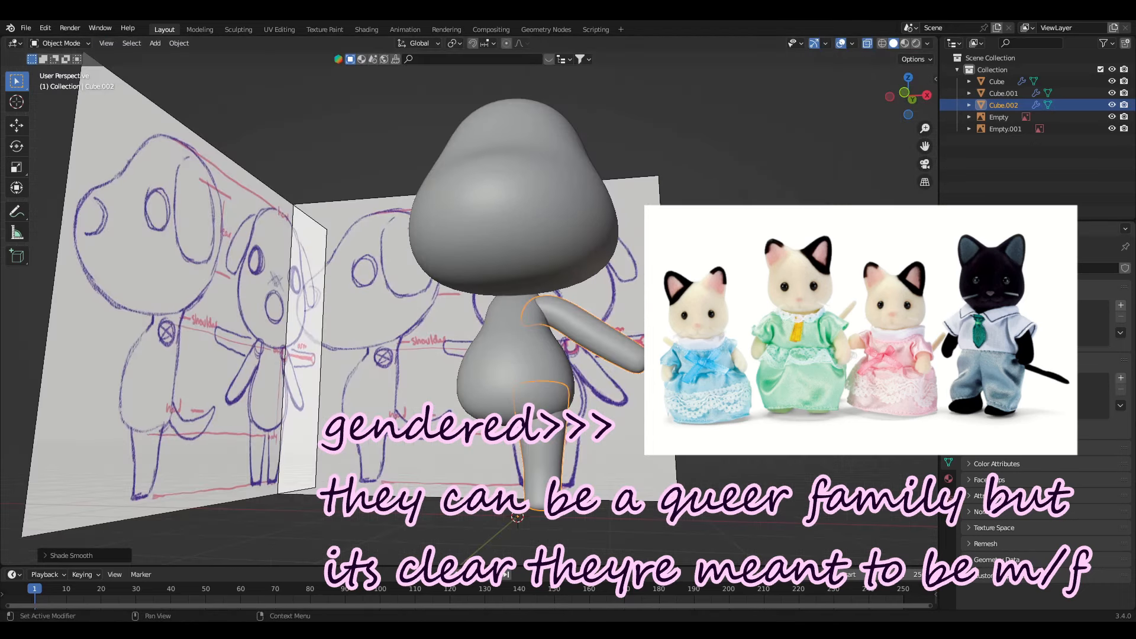
Step: Add a Mirror modifier to the arm and leg mesh
{"action": "left_click", "coordinate": [1046, 268]}
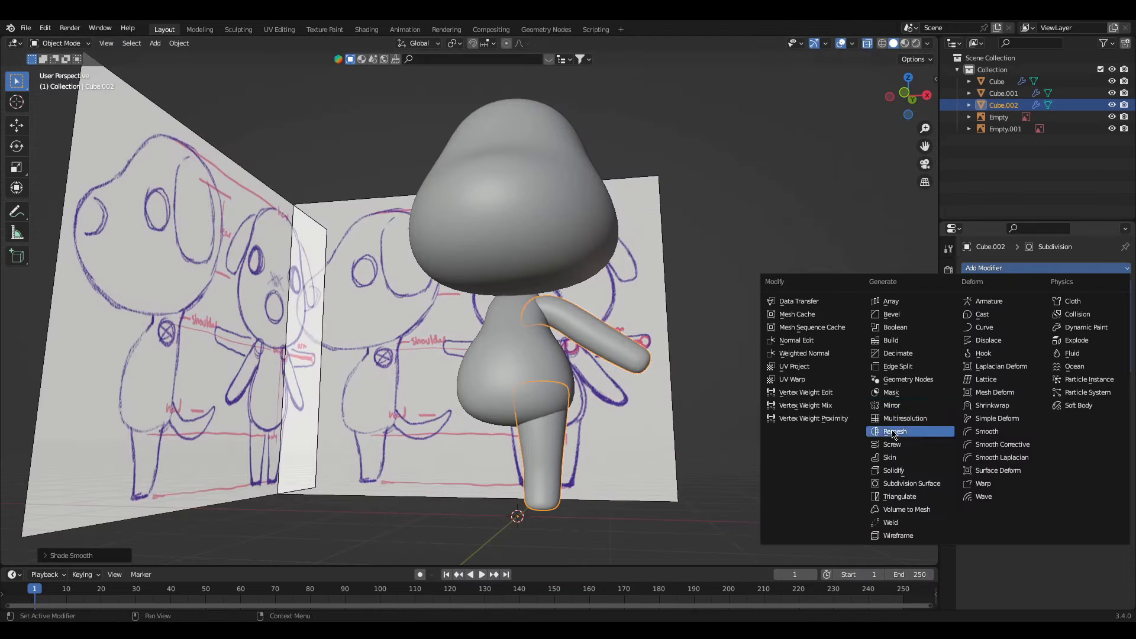
{"action": "left_click", "coordinate": [900, 431]}
{"action": "left_click_drag", "start_coordinate": [1126, 383], "coordinate": [1126, 288]}
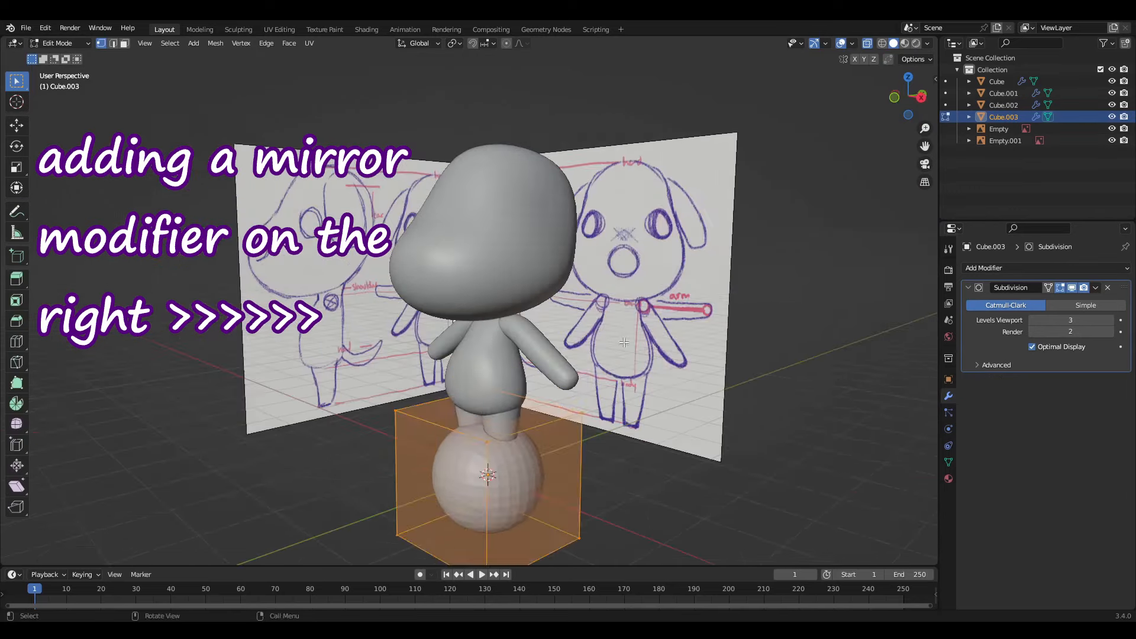
Step: Scale down the new subdivided cube and move it up beside the head
{"action": "middle_click_drag", "start_coordinate": [624, 342], "coordinate": [739, 346]}
{"action": "key", "text": "s"}
{"action": "left_click", "coordinate": [598, 451]}
{"action": "key", "text": "g"}
{"action": "left_click", "coordinate": [588, 264]}
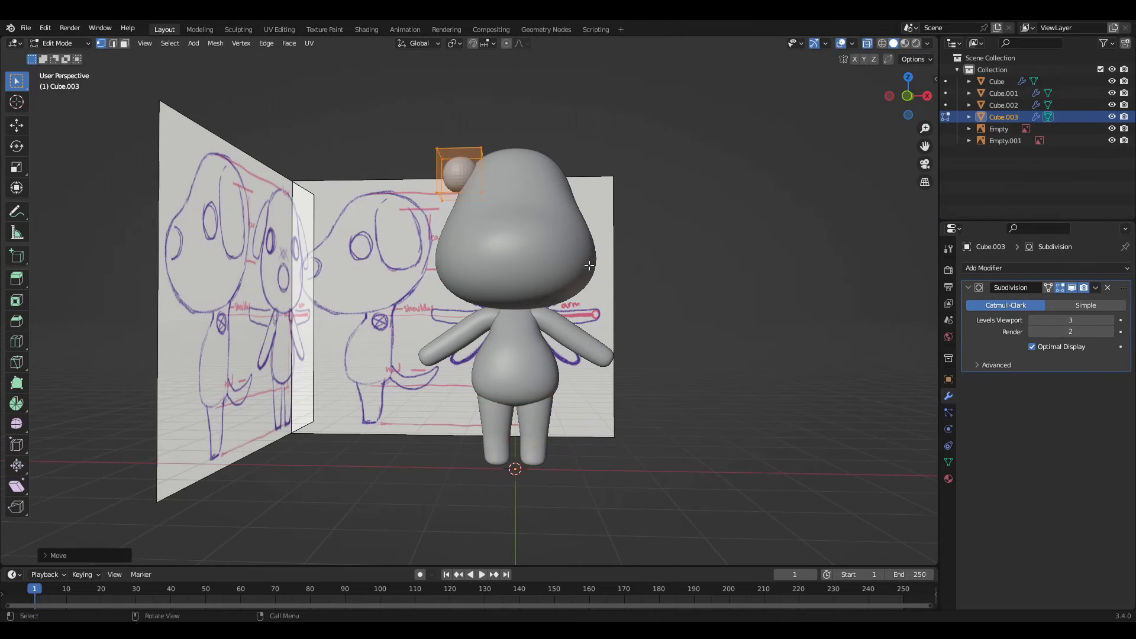
Step: Move the small cube onto the base of the sketched ear in the front view
{"action": "key", "text": "KP_1"}
{"action": "key", "text": "g"}
{"action": "left_click", "coordinate": [812, 355]}
{"action": "key", "text": "r"}
{"action": "right_click", "coordinate": [642, 246]}
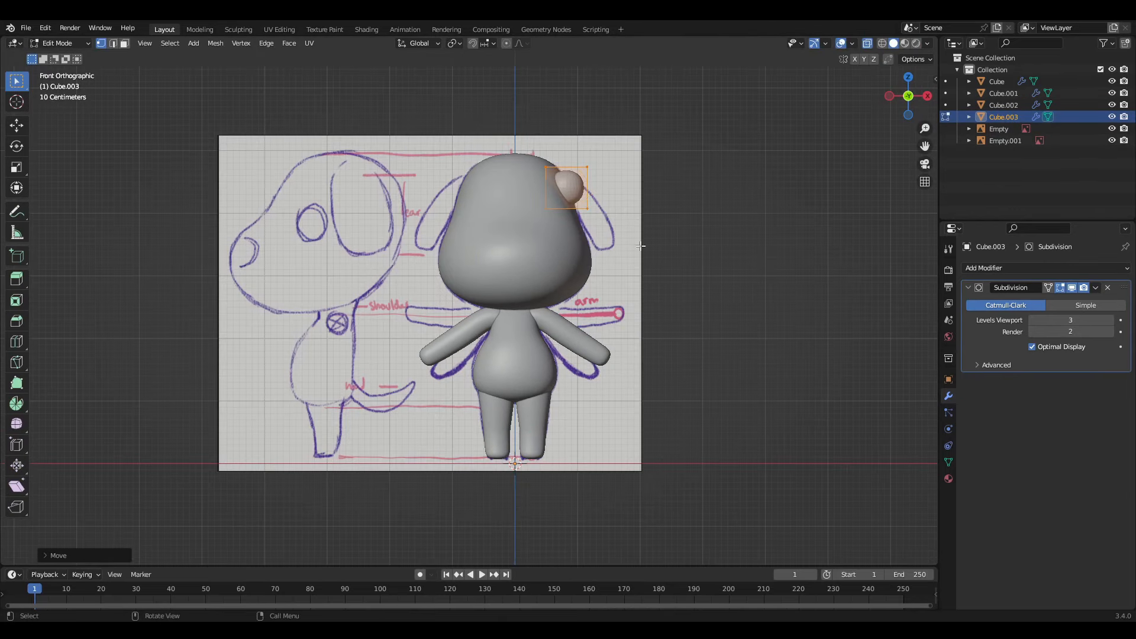
Step: Narrow the ear cube along X and rotate it about 27 degrees to follow the sketched ear in the front view
{"action": "key", "text": "s"}
{"action": "key", "text": "x"}
{"action": "left_click", "coordinate": [575, 235]}
{"action": "key", "text": "r"}
{"action": "key", "text": "x"}
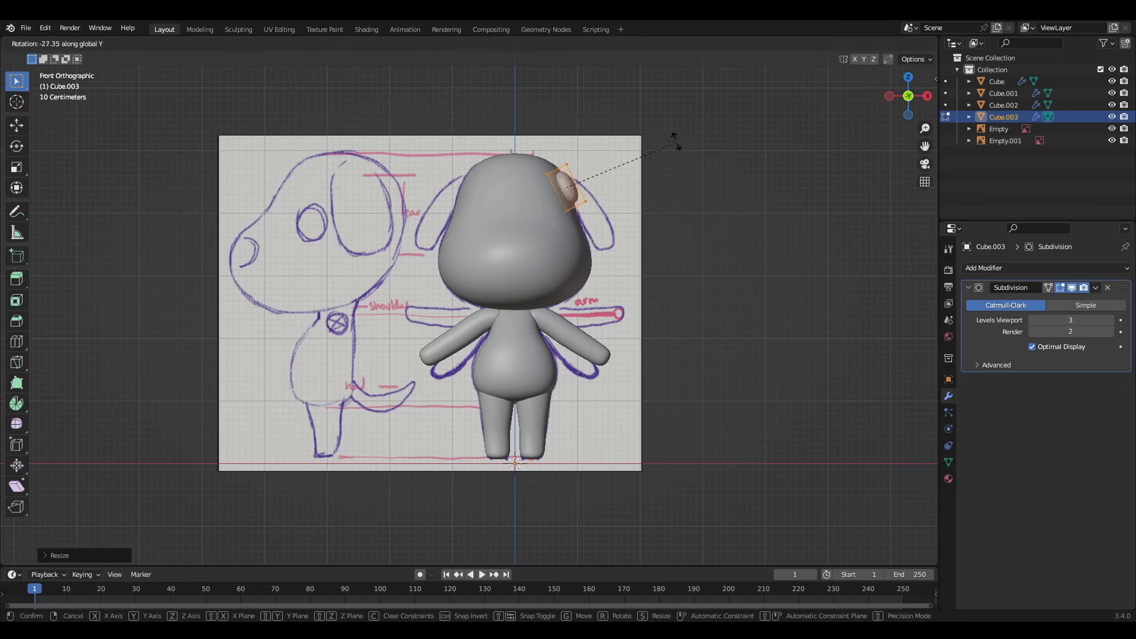
{"action": "left_click", "coordinate": [674, 140]}
Step: In the side view, extend the ear mesh down to the sketched ear's lower end and widen it along Y by about 1.15
{"action": "key", "text": "KP_3"}
{"action": "key", "text": "Tab"}
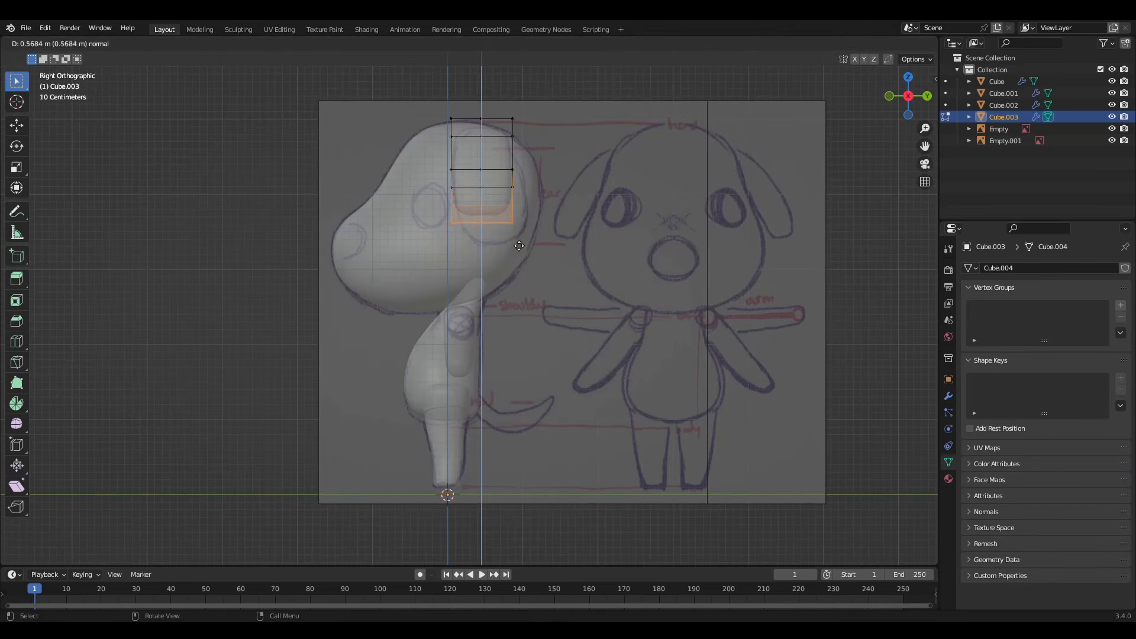
{"action": "left_click_drag", "start_coordinate": [502, 296], "coordinate": [502, 295]}
{"action": "key", "text": "g"}
{"action": "key", "text": "z"}
{"action": "left_click", "coordinate": [502, 304]}
{"action": "key", "text": "s"}
{"action": "key", "text": "y"}
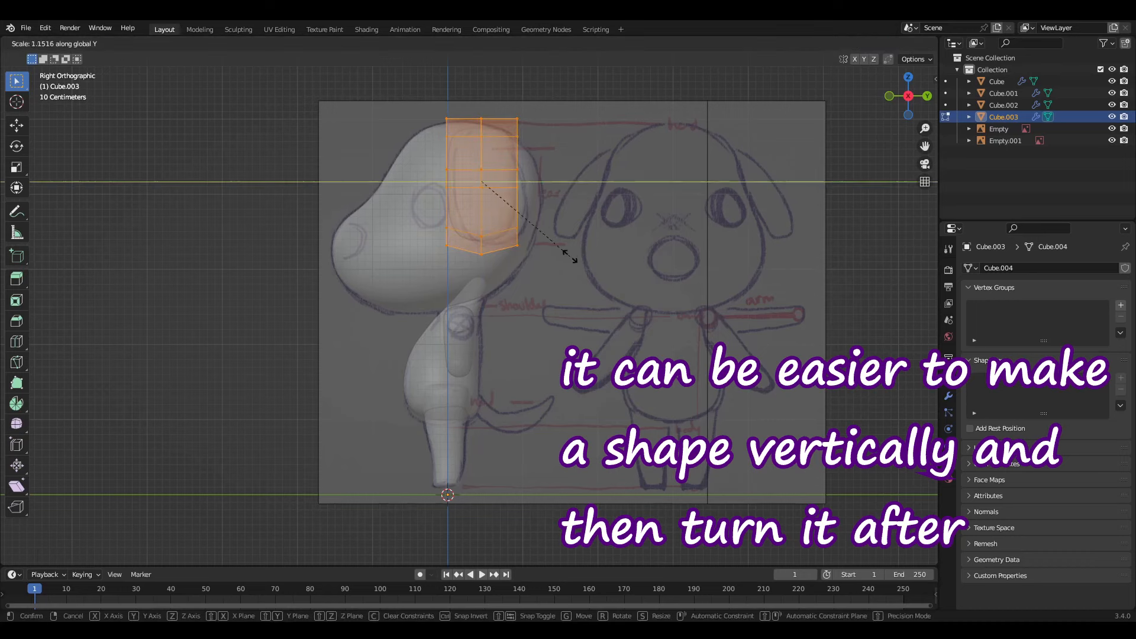
{"action": "left_click", "coordinate": [577, 254]}
Step: Scale the ear's top and middle loops to match the sketched ear outline in the side view
{"action": "left_click_drag", "start_coordinate": [423, 101], "coordinate": [627, 162]}
{"action": "key", "text": "s"}
{"action": "left_click", "coordinate": [590, 155]}
{"action": "left_click_drag", "start_coordinate": [423, 155], "coordinate": [584, 205]}
{"action": "key", "text": "s"}
{"action": "left_click", "coordinate": [592, 206]}
Step: Lower the center vertices at the ear's tip and scale the middle loops up by about 1.08
{"action": "left_click_drag", "start_coordinate": [468, 223], "coordinate": [495, 271]}
{"action": "key", "text": "g"}
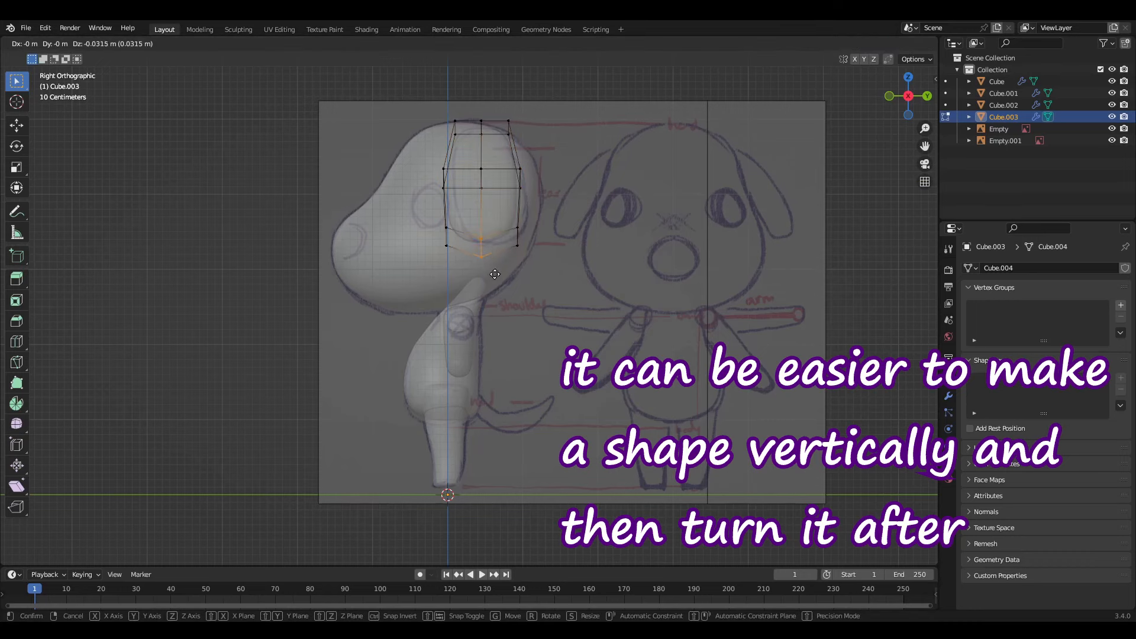
{"action": "left_click", "coordinate": [493, 275]}
{"action": "key", "text": "g"}
{"action": "left_click", "coordinate": [496, 276]}
{"action": "left_click_drag", "start_coordinate": [423, 155], "coordinate": [581, 208]}
{"action": "key", "text": "s"}
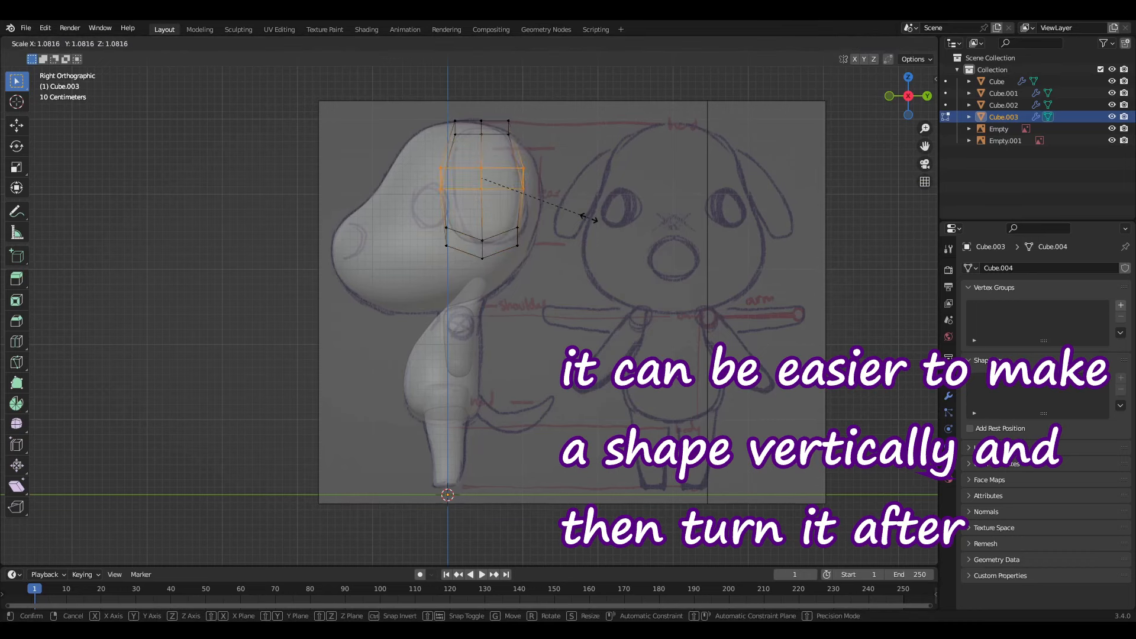
{"action": "left_click", "coordinate": [589, 218]}
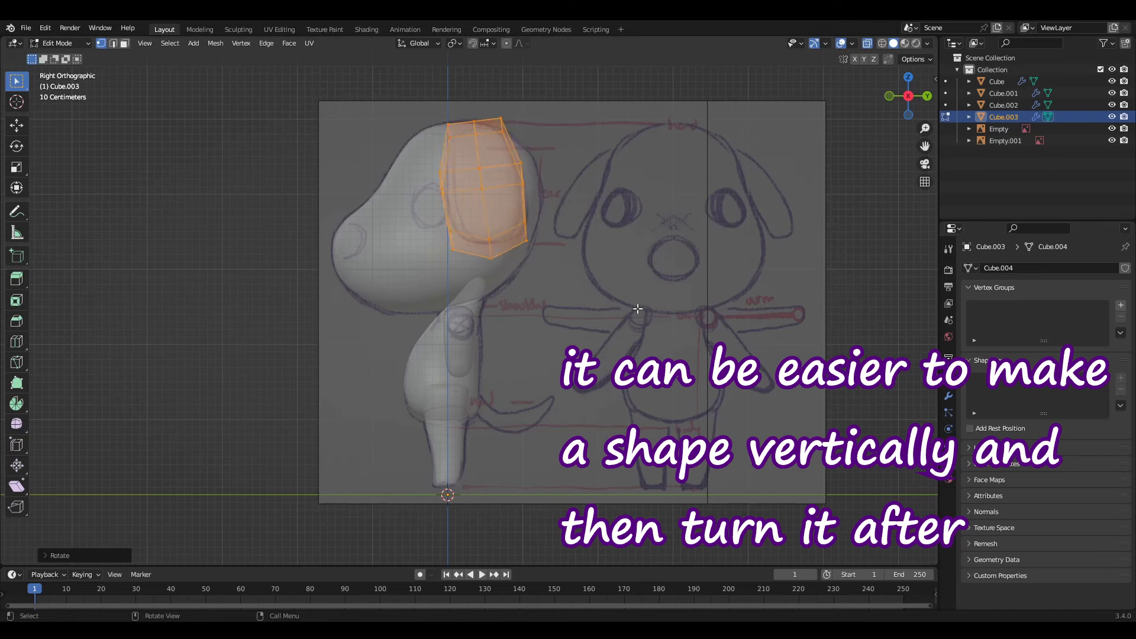
Step: Move and scale the whole tilted ear so it sits over the sketched ear in the side view
{"action": "key", "text": "g"}
{"action": "left_click", "coordinate": [646, 314]}
{"action": "key", "text": "s"}
{"action": "left_click", "coordinate": [629, 268]}
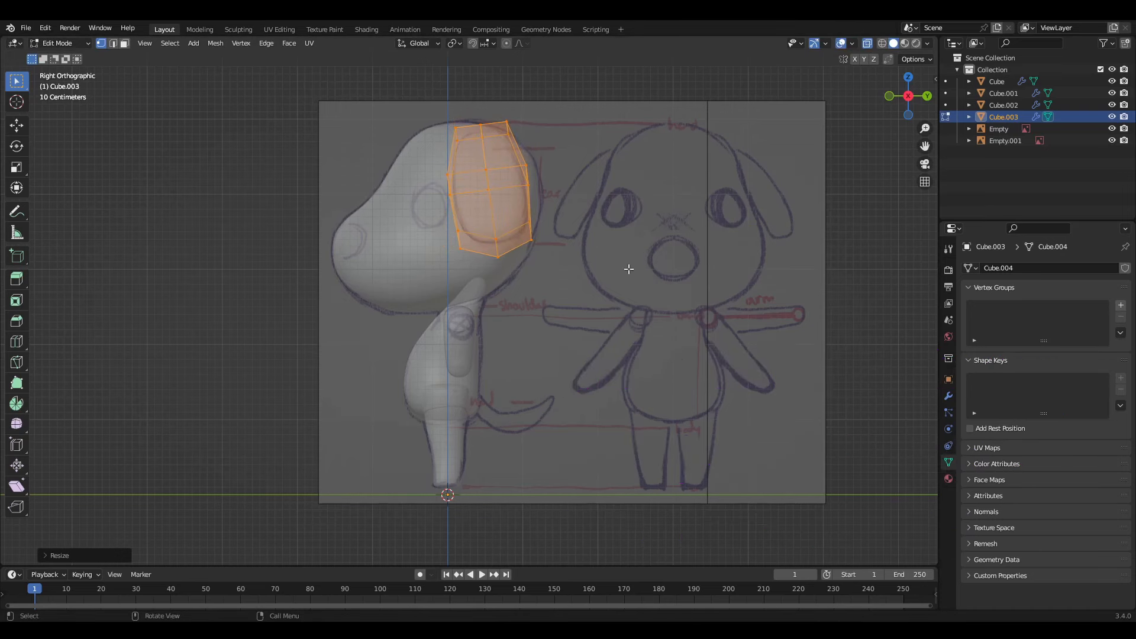
{"action": "key", "text": "g"}
{"action": "left_click", "coordinate": [627, 266]}
Step: Hide the head object and adjust the viewport X-ray opacity to compare the ear with the sketch
{"action": "scroll", "coordinate": [470, 147], "scroll_direction": "up", "scroll_amount": 6}
{"action": "left_click", "coordinate": [1112, 81]}
{"action": "left_click", "coordinate": [928, 44]}
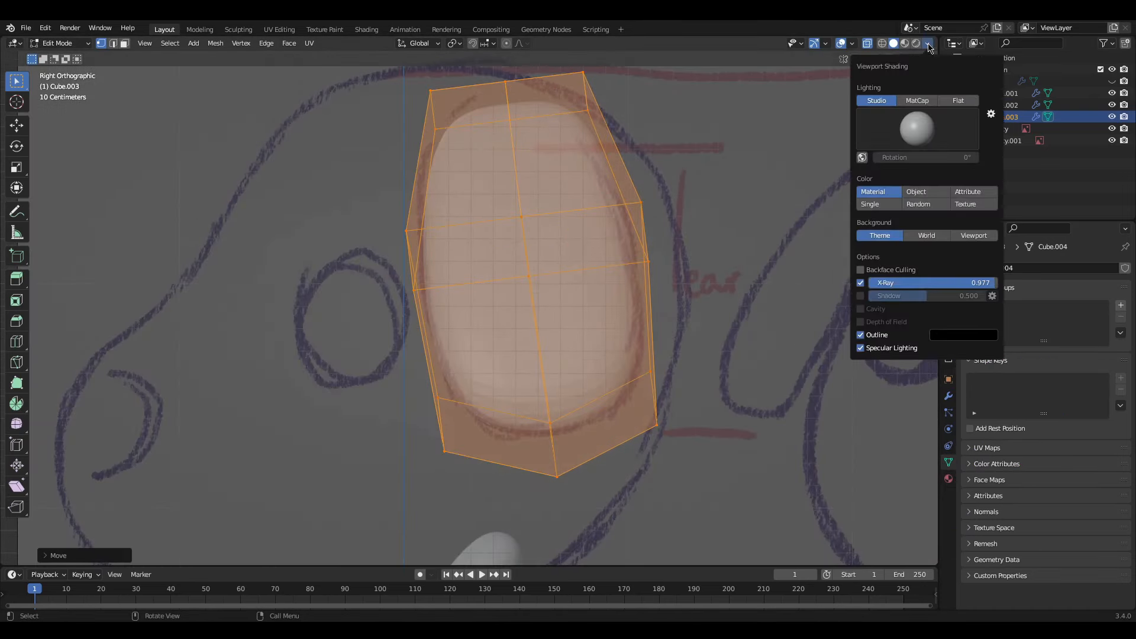
{"action": "left_click_drag", "start_coordinate": [971, 282], "coordinate": [997, 282]}
{"action": "middle_click_drag", "start_coordinate": [568, 284], "coordinate": [627, 278]}
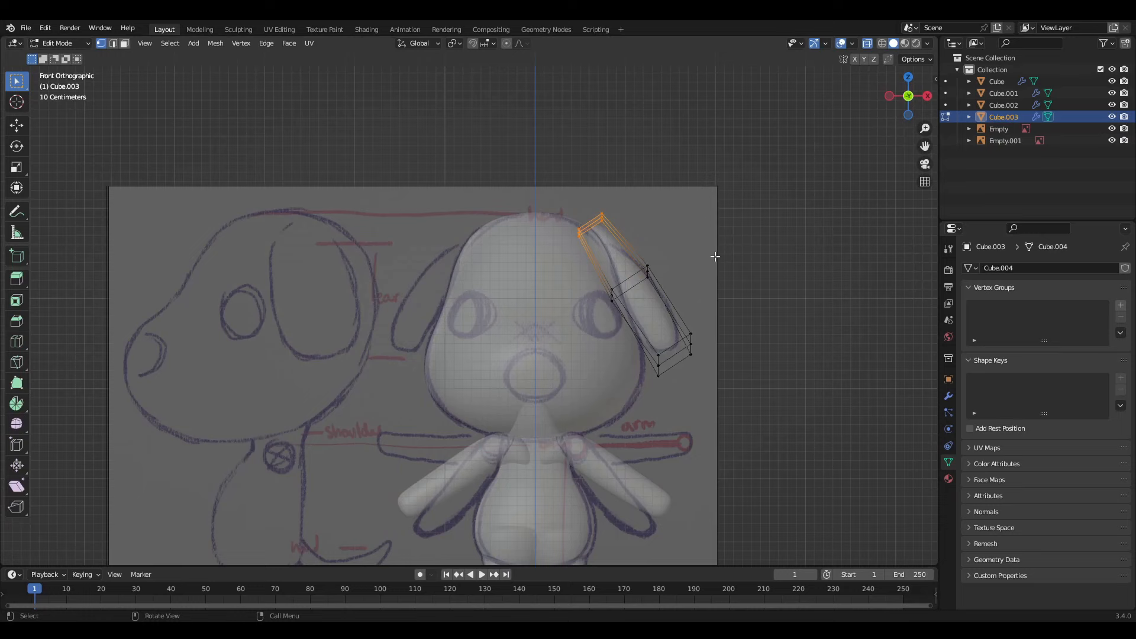
Step: Rotate the ear's top loop by about 30 degrees in the front view and reposition it beside the head
{"action": "key", "text": "r"}
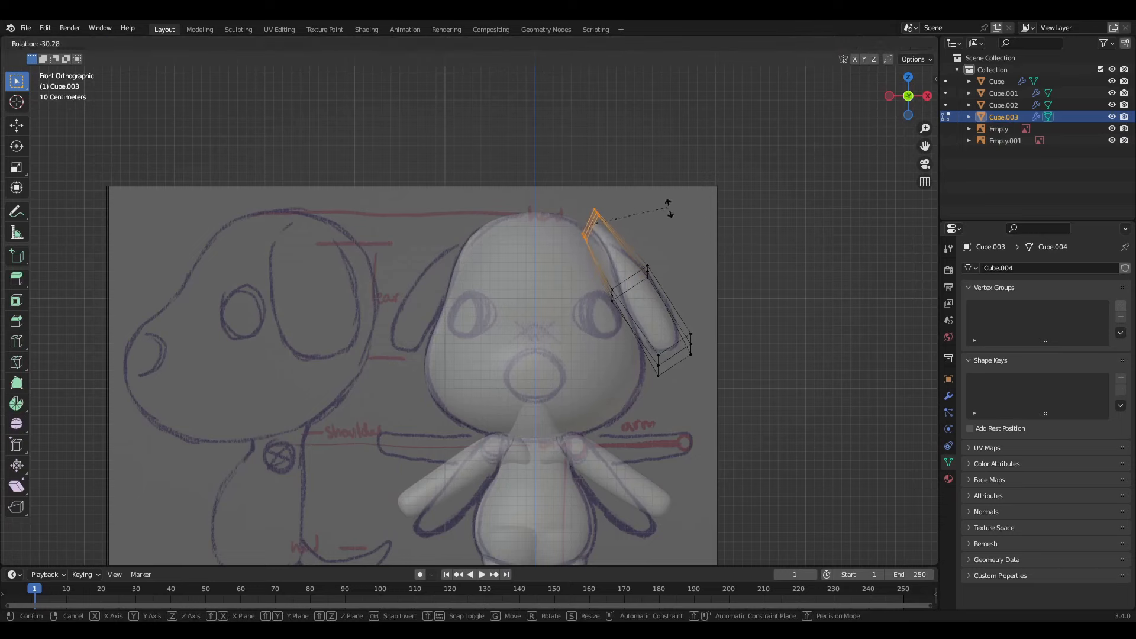
{"action": "left_click", "coordinate": [663, 197]}
{"action": "key", "text": "g"}
{"action": "left_click", "coordinate": [669, 206]}
Step: Extrude the ear's upper end into the head and move the new end loop into place
{"action": "key", "text": "e"}
{"action": "left_click", "coordinate": [765, 388]}
{"action": "key", "text": "g"}
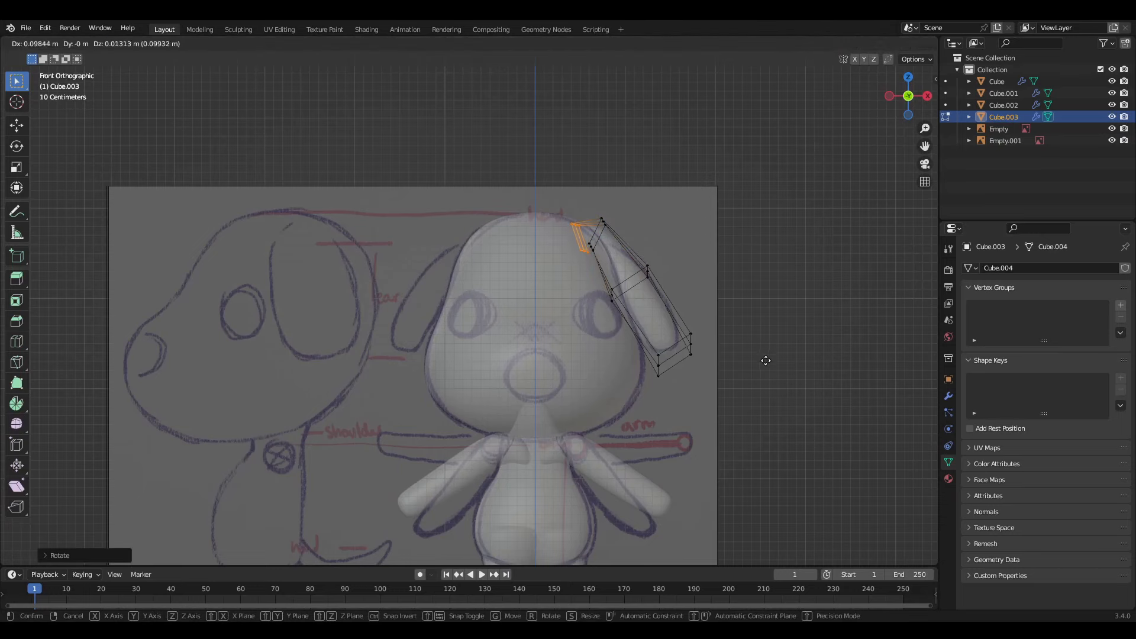
{"action": "left_click", "coordinate": [759, 351]}
Step: Add a Mirror modifier to the ear and raise the viewport X-ray opacity so the model looks solid
{"action": "left_click", "coordinate": [1046, 268]}
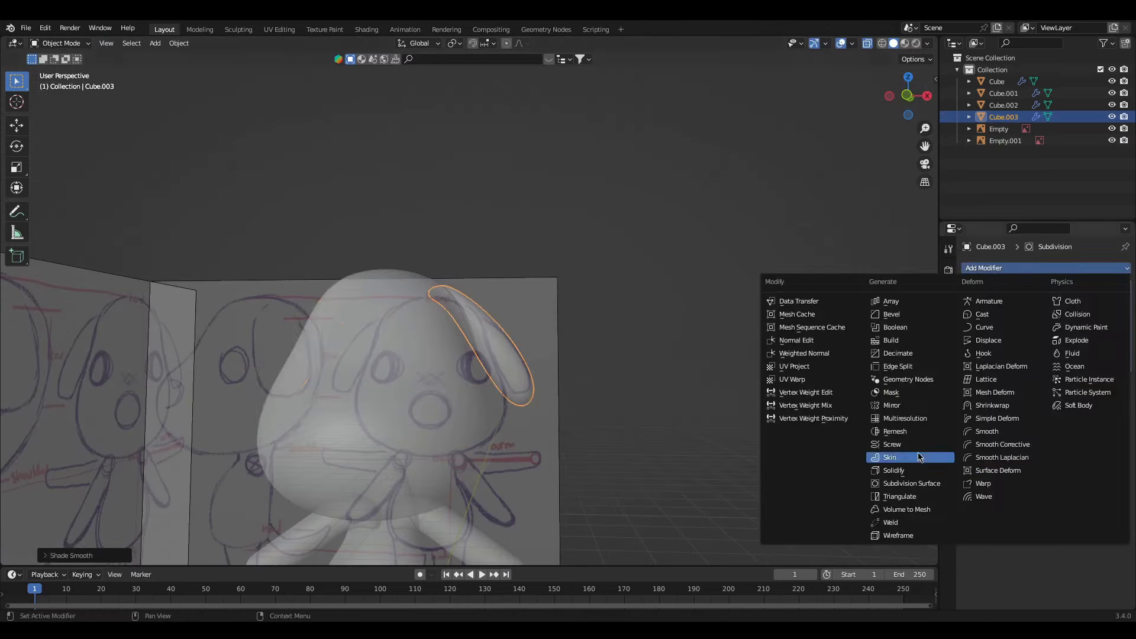
{"action": "left_click", "coordinate": [893, 407]}
{"action": "left_click", "coordinate": [927, 43]}
{"action": "left_click_drag", "start_coordinate": [947, 284], "coordinate": [997, 283]}
{"action": "middle_click_drag", "start_coordinate": [763, 337], "coordinate": [710, 360]}
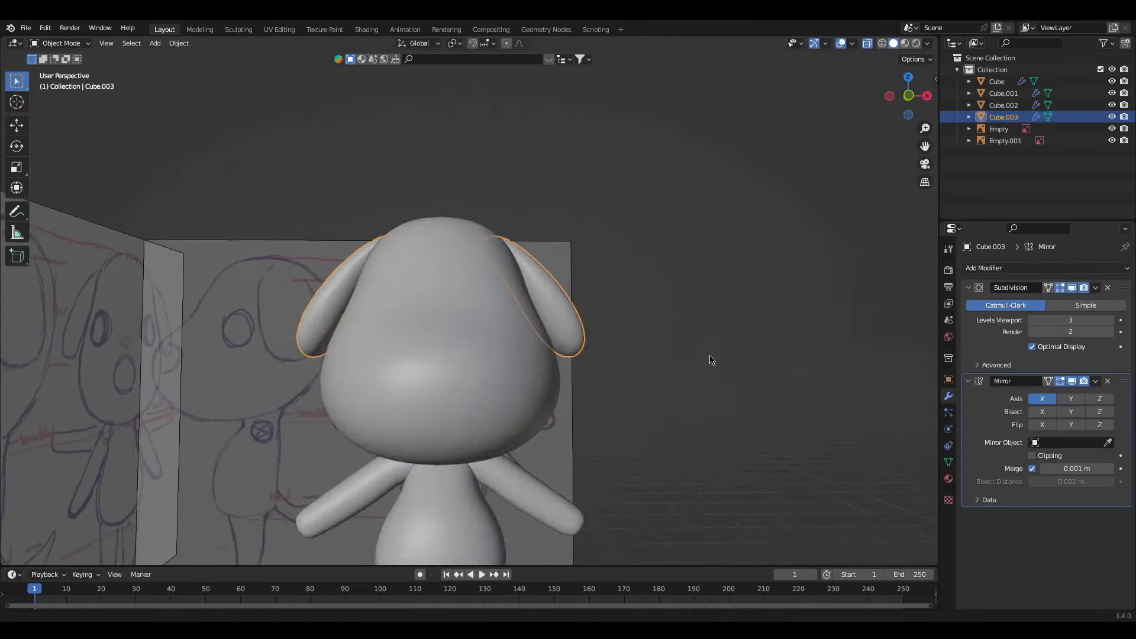
{"action": "left_click", "coordinate": [710, 360]}
Step: Scale the vertices around the lower part of the ear to refine its rounded shape
{"action": "scroll", "coordinate": [632, 386], "scroll_direction": "down", "scroll_amount": 4}
{"action": "middle_click_drag", "start_coordinate": [632, 385], "coordinate": [284, 426]}
{"action": "scroll", "coordinate": [307, 449], "scroll_direction": "up", "scroll_amount": 4}
{"action": "scroll", "coordinate": [416, 435], "scroll_direction": "down", "scroll_amount": 4}
{"action": "scroll", "coordinate": [284, 426], "scroll_direction": "up", "scroll_amount": 4}
{"action": "key", "text": "Tab"}
{"action": "key", "text": "s"}
{"action": "left_click", "coordinate": [500, 412]}
{"action": "middle_click_drag", "start_coordinate": [499, 411], "coordinate": [548, 388]}
{"action": "key", "text": "s"}
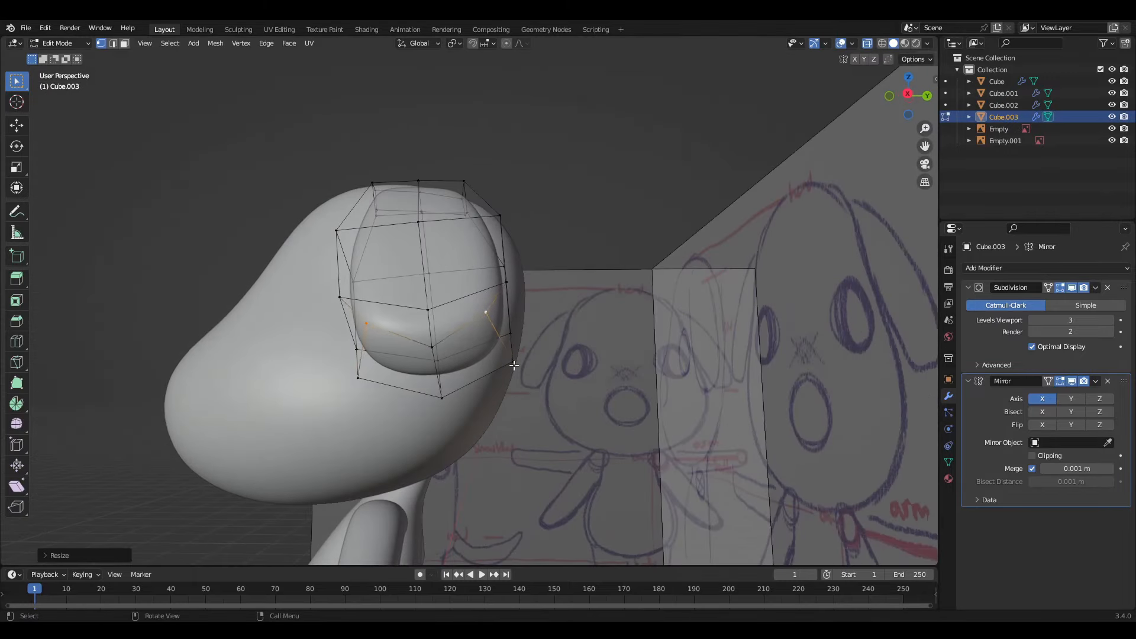
{"action": "left_click", "coordinate": [516, 365]}
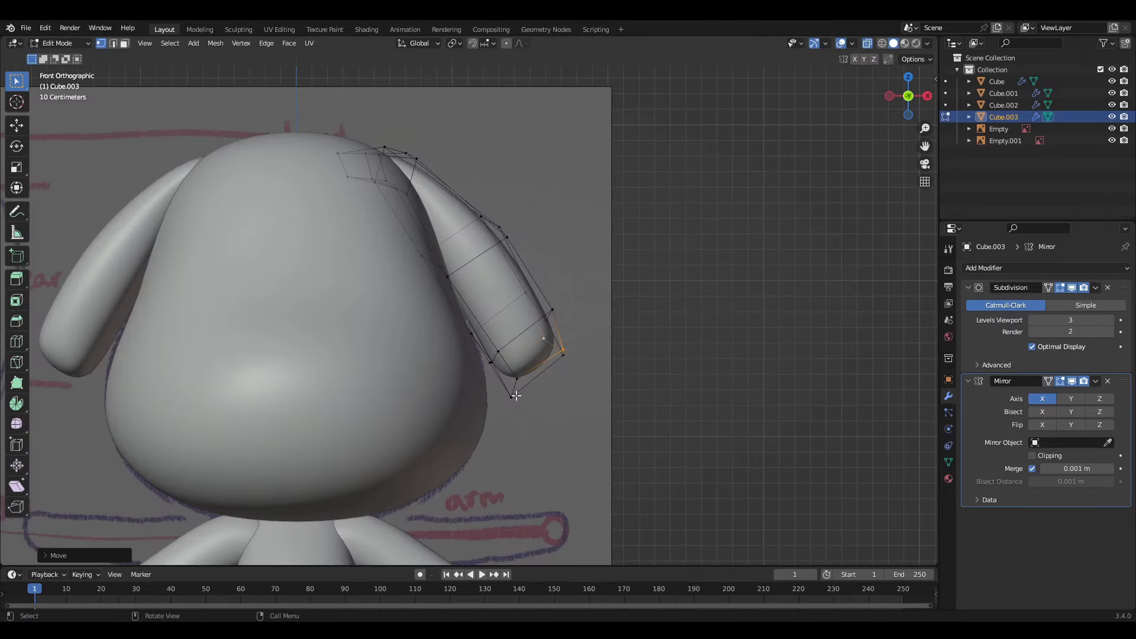
Step: Move the vertices on the inner side of the ear's lower end in the front view
{"action": "left_click", "coordinate": [513, 396]}
{"action": "left_click_drag", "start_coordinate": [538, 439], "coordinate": [474, 330]}
{"action": "key", "text": "g"}
{"action": "left_click", "coordinate": [482, 349]}
Step: Move the individual vertices on the ear's inner side to adjust how it curves beside the head
{"action": "mouse_move", "coordinate": [482, 402]}
{"action": "middle_mouse_down"}
{"action": "mouse_move", "coordinate": [353, 439]}
{"action": "mouse_move", "coordinate": [237, 423]}
{"action": "mouse_move", "coordinate": [337, 409]}
{"action": "middle_mouse_up"}
{"action": "scroll", "coordinate": [301, 414], "scroll_direction": "up", "scroll_amount": 5}
{"action": "left_click", "coordinate": [445, 417]}
{"action": "key", "text": "g"}
{"action": "left_click", "coordinate": [491, 379]}
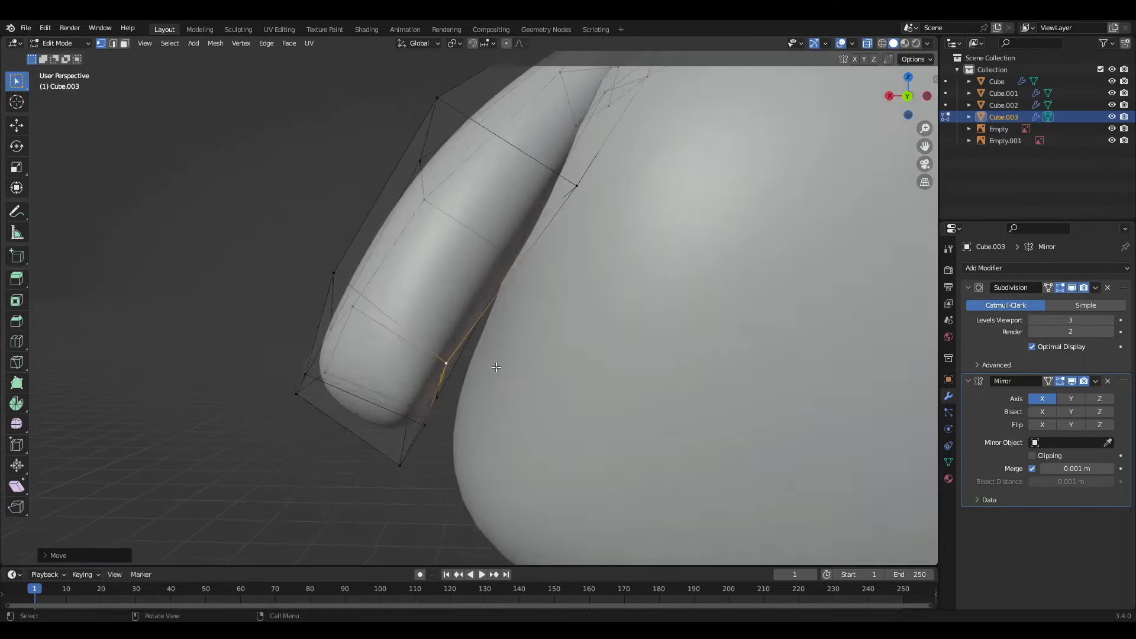
{"action": "left_click", "coordinate": [540, 203]}
{"action": "key", "text": "g"}
{"action": "left_click", "coordinate": [621, 281]}
{"action": "middle_click_drag", "start_coordinate": [278, 284], "coordinate": [450, 278]}
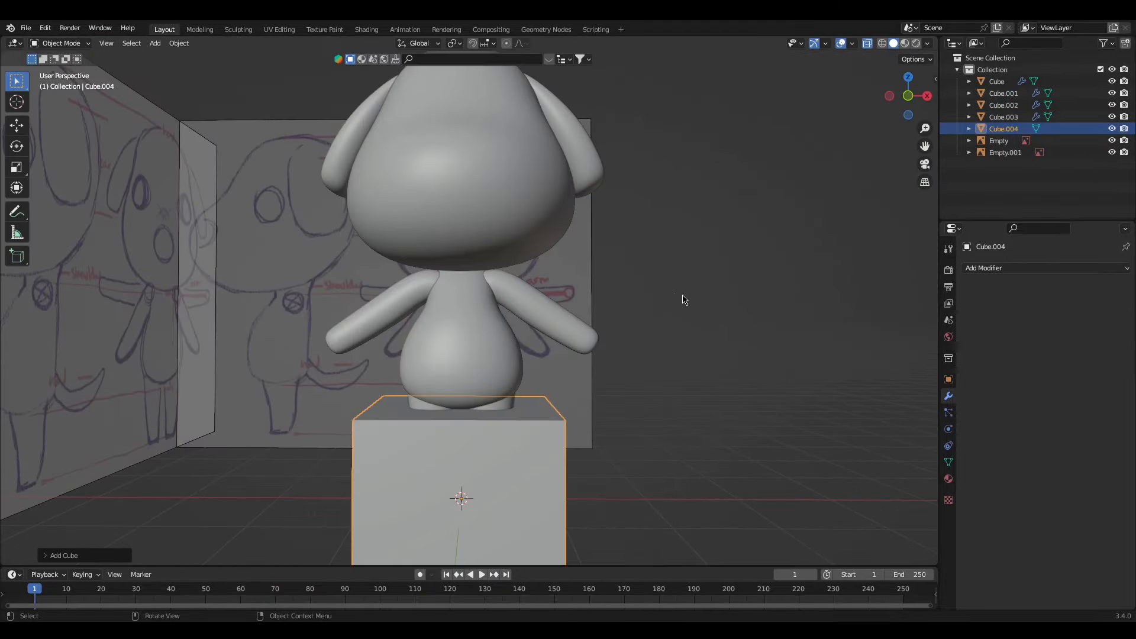
Step: Add level 3 subdivision to the new cube, scale it down and place it at the base of the tail
{"action": "key", "text": "ctrl+3"}
{"action": "key", "text": "s"}
{"action": "left_click", "coordinate": [424, 456]}
{"action": "key", "text": "g"}
{"action": "left_click", "coordinate": [462, 365]}
{"action": "middle_click_drag", "start_coordinate": [461, 365], "coordinate": [560, 309]}
{"action": "scroll", "coordinate": [560, 310], "scroll_direction": "up", "scroll_amount": 5}
{"action": "key", "text": "s"}
{"action": "left_click", "coordinate": [627, 337]}
Step: In the side view, rotate the tail cube's mesh to line up with the base of the sketched tail
{"action": "key", "text": "KP_3"}
{"action": "key", "text": "Tab"}
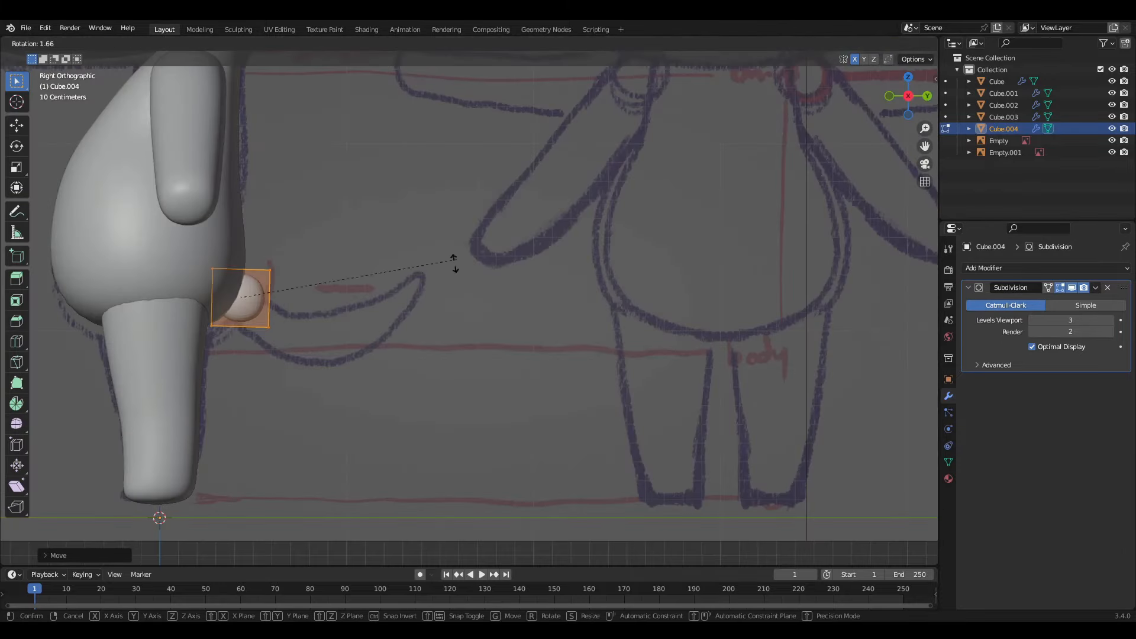
{"action": "key", "text": "r"}
{"action": "left_click", "coordinate": [482, 331]}
Step: Move the tail's end loop and upper vertices to follow the curve of the sketched tail
{"action": "key", "text": "g"}
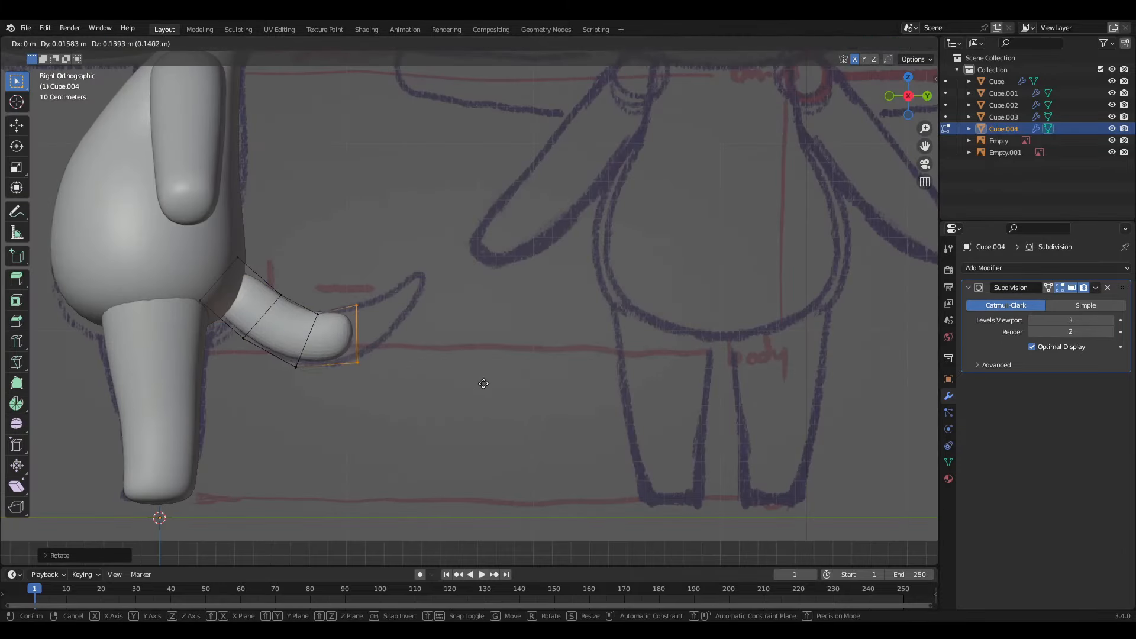
{"action": "left_click", "coordinate": [482, 382]}
{"action": "left_click_drag", "start_coordinate": [305, 301], "coordinate": [328, 324]}
{"action": "key", "text": "g"}
{"action": "left_click", "coordinate": [318, 321]}
{"action": "left_click_drag", "start_coordinate": [265, 285], "coordinate": [281, 293]}
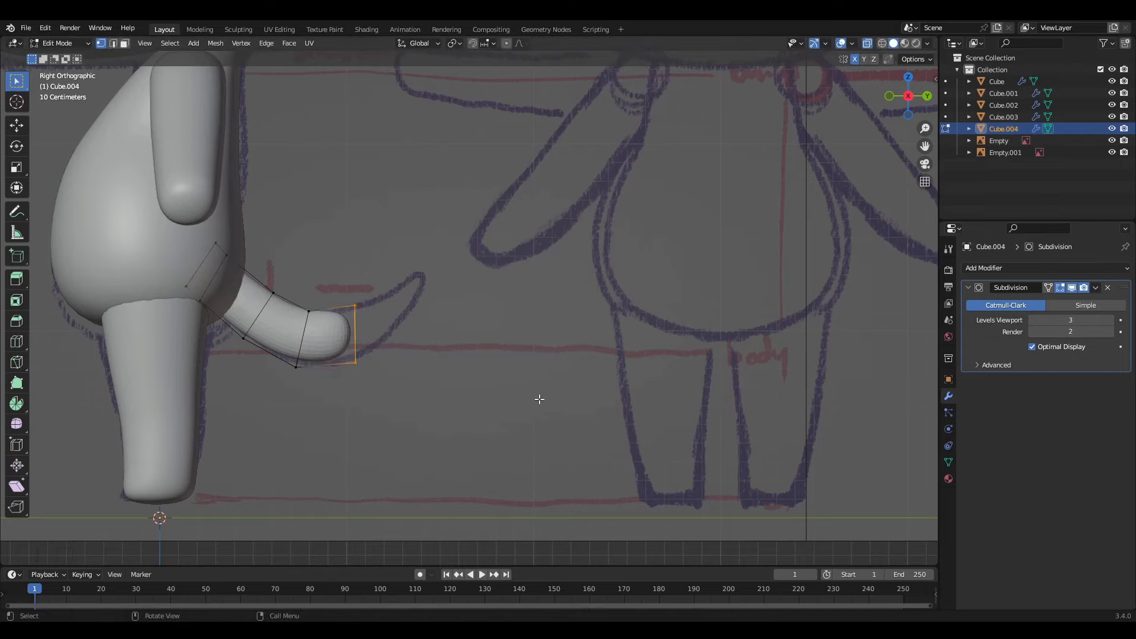
Step: Extrude another segment from the tail's end toward the sketched tip
{"action": "key", "text": "e"}
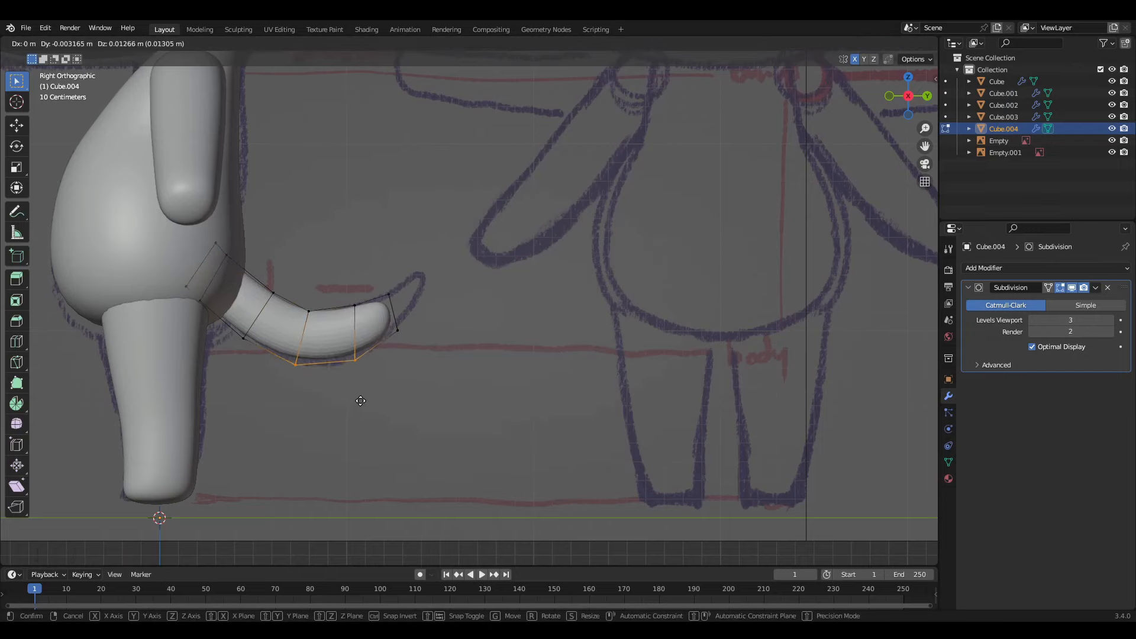
{"action": "left_click", "coordinate": [553, 377]}
{"action": "middle_click_drag", "start_coordinate": [518, 371], "coordinate": [356, 452]}
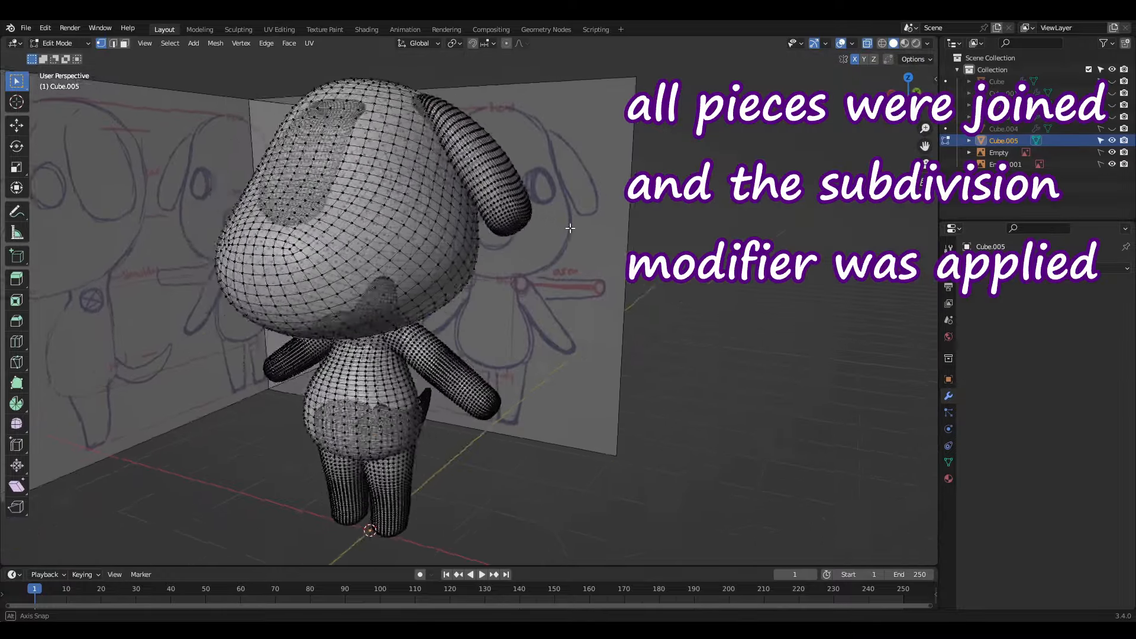
Step: Smooth the remeshed dog figure around the head, ears and body joints with the Smooth sculpt brush at strength 0.700
{"action": "mouse_move", "coordinate": [603, 228]}
{"action": "middle_mouse_down"}
{"action": "mouse_move", "coordinate": [666, 239]}
{"action": "mouse_move", "coordinate": [639, 228]}
{"action": "middle_mouse_up"}
{"action": "scroll", "coordinate": [604, 230], "scroll_direction": "down", "scroll_amount": 2}
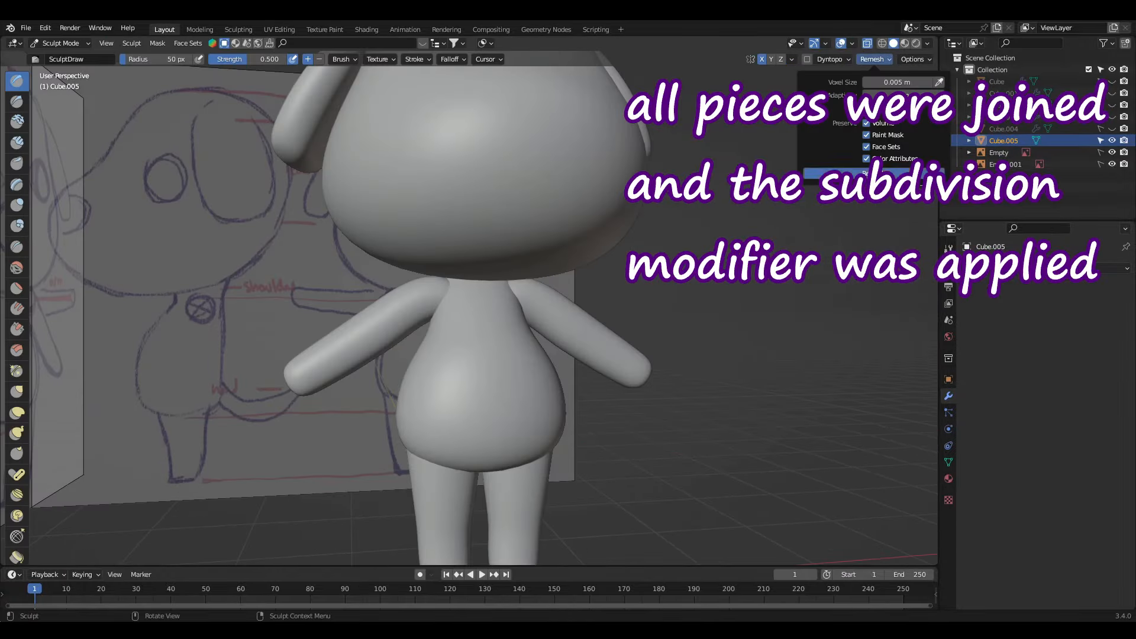
{"action": "scroll", "coordinate": [485, 275], "scroll_direction": "up", "scroll_amount": 5}
{"action": "scroll", "coordinate": [571, 293], "scroll_direction": "down", "scroll_amount": 8}
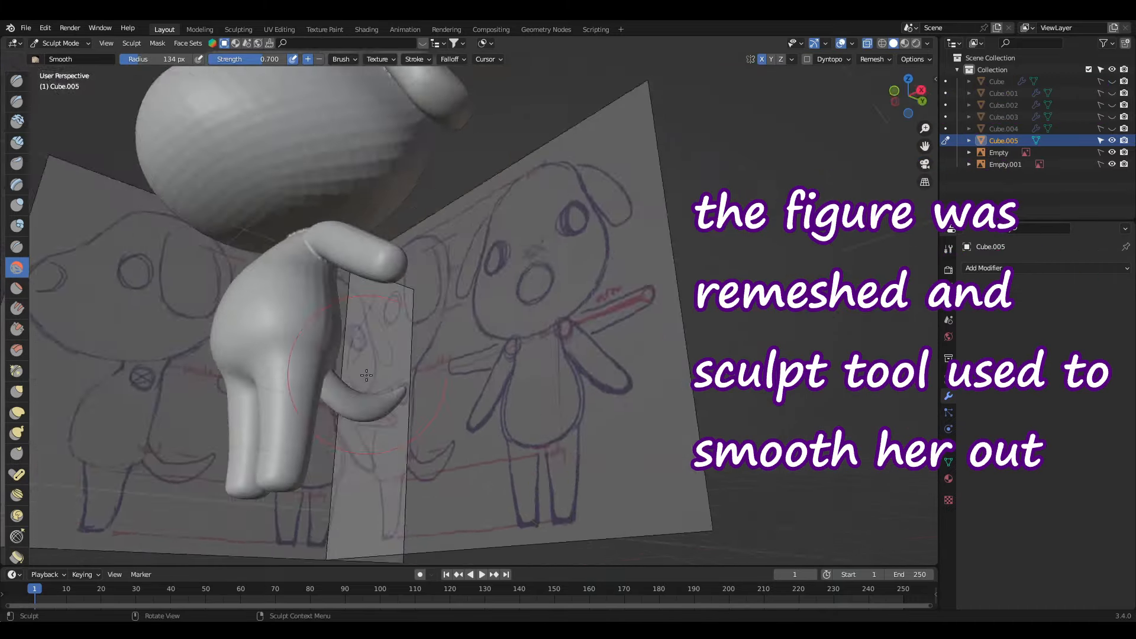
{"action": "scroll", "coordinate": [437, 156], "scroll_direction": "up", "scroll_amount": 5}
{"action": "left_click_drag", "start_coordinate": [438, 157], "coordinate": [387, 195]}
{"action": "mouse_move", "coordinate": [388, 195]}
{"action": "middle_mouse_down"}
{"action": "mouse_move", "coordinate": [205, 317]}
{"action": "mouse_move", "coordinate": [355, 320]}
{"action": "mouse_move", "coordinate": [145, 319]}
{"action": "mouse_move", "coordinate": [387, 222]}
{"action": "mouse_move", "coordinate": [438, 322]}
{"action": "mouse_move", "coordinate": [680, 320]}
{"action": "mouse_move", "coordinate": [456, 340]}
{"action": "mouse_move", "coordinate": [410, 329]}
{"action": "mouse_move", "coordinate": [331, 278]}
{"action": "middle_mouse_up"}
{"action": "scroll", "coordinate": [206, 317], "scroll_direction": "down", "scroll_amount": 4}
{"action": "scroll", "coordinate": [681, 320], "scroll_direction": "down", "scroll_amount": 3}
{"action": "scroll", "coordinate": [411, 329], "scroll_direction": "up", "scroll_amount": 4}
{"action": "left_click_drag", "start_coordinate": [331, 279], "coordinate": [355, 261]}
{"action": "middle_click_drag", "start_coordinate": [355, 260], "coordinate": [486, 278]}
{"action": "left_click_drag", "start_coordinate": [485, 279], "coordinate": [508, 258]}
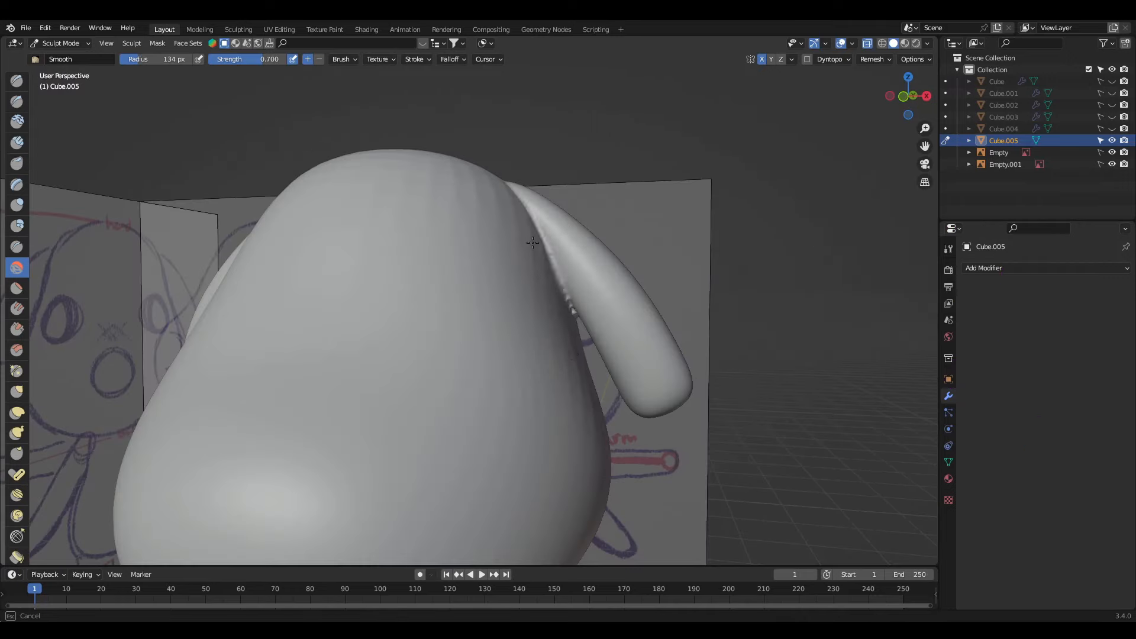
{"action": "middle_click_drag", "start_coordinate": [508, 259], "coordinate": [490, 321]}
{"action": "left_click_drag", "start_coordinate": [491, 321], "coordinate": [431, 400]}
{"action": "middle_click_drag", "start_coordinate": [432, 400], "coordinate": [325, 331]}
{"action": "left_click_drag", "start_coordinate": [325, 331], "coordinate": [295, 306]}
{"action": "mouse_move", "coordinate": [296, 306]}
{"action": "middle_mouse_down"}
{"action": "mouse_move", "coordinate": [292, 233]}
{"action": "mouse_move", "coordinate": [494, 344]}
{"action": "middle_mouse_up"}
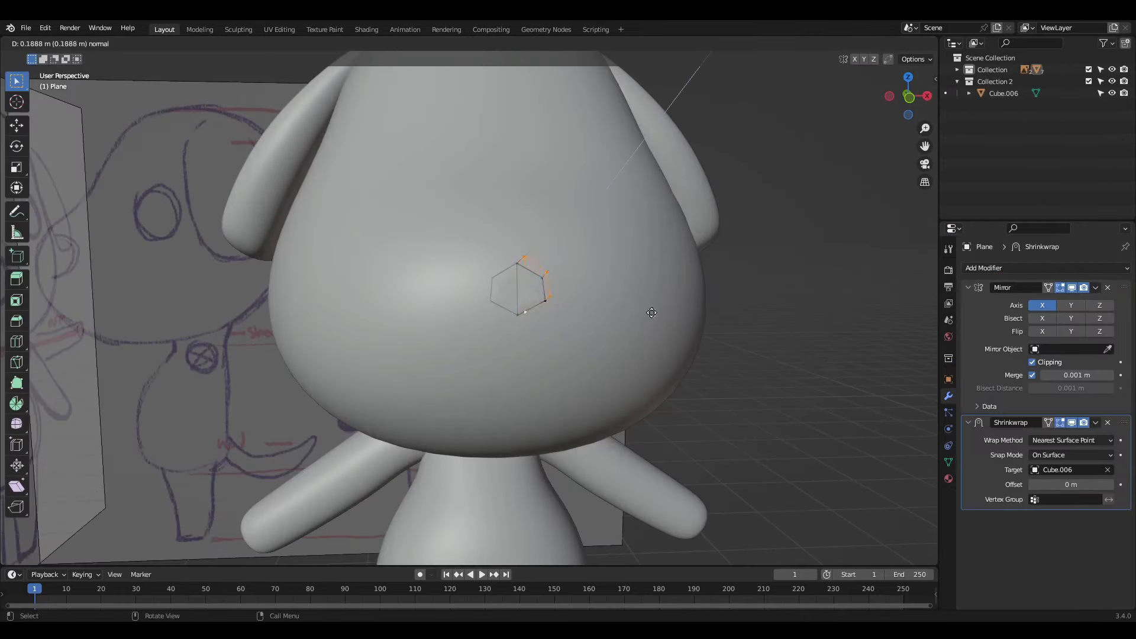
Step: Scale up the extruded ring around the hexagonal nose patch and move its vertex along the muzzle surface
{"action": "key", "text": "s"}
{"action": "left_click", "coordinate": [588, 370]}
{"action": "key", "text": "g"}
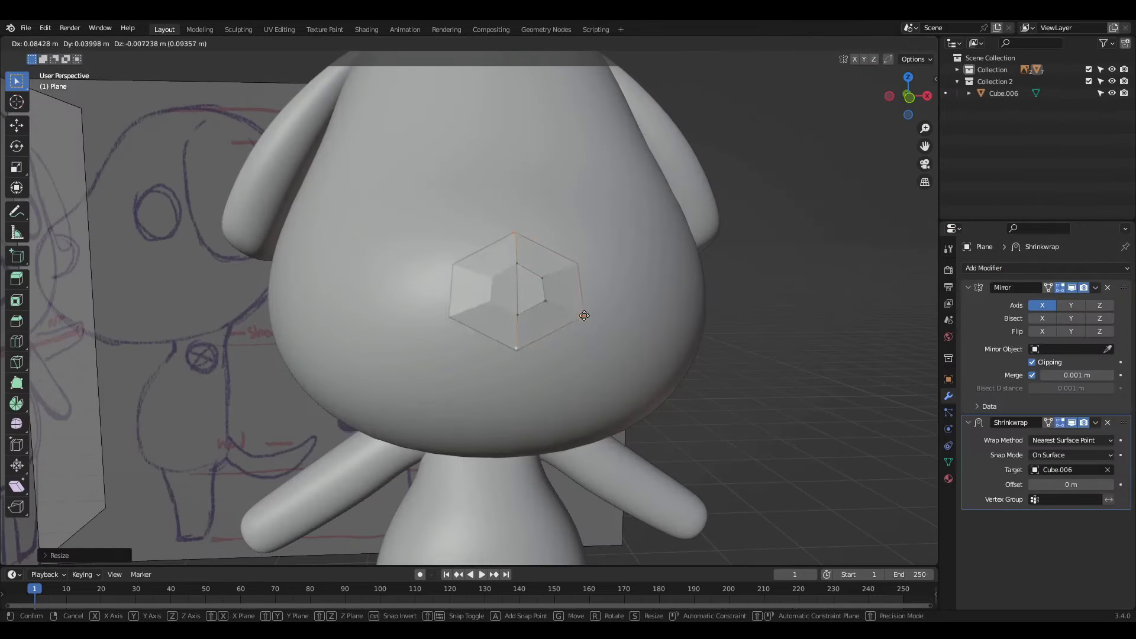
{"action": "left_click", "coordinate": [584, 314]}
{"action": "scroll", "coordinate": [584, 314], "scroll_direction": "up", "scroll_amount": 2}
{"action": "key", "text": "2"}
{"action": "left_click", "coordinate": [545, 228], "text": "alt"}
{"action": "key", "text": "x"}
{"action": "key", "text": "Escape"}
{"action": "key", "text": "1"}
Step: Adjust the nose patch's outer vertices and add another larger ring of faces around it
{"action": "left_click", "coordinate": [549, 380]}
{"action": "middle_click_drag", "start_coordinate": [550, 379], "coordinate": [533, 350]}
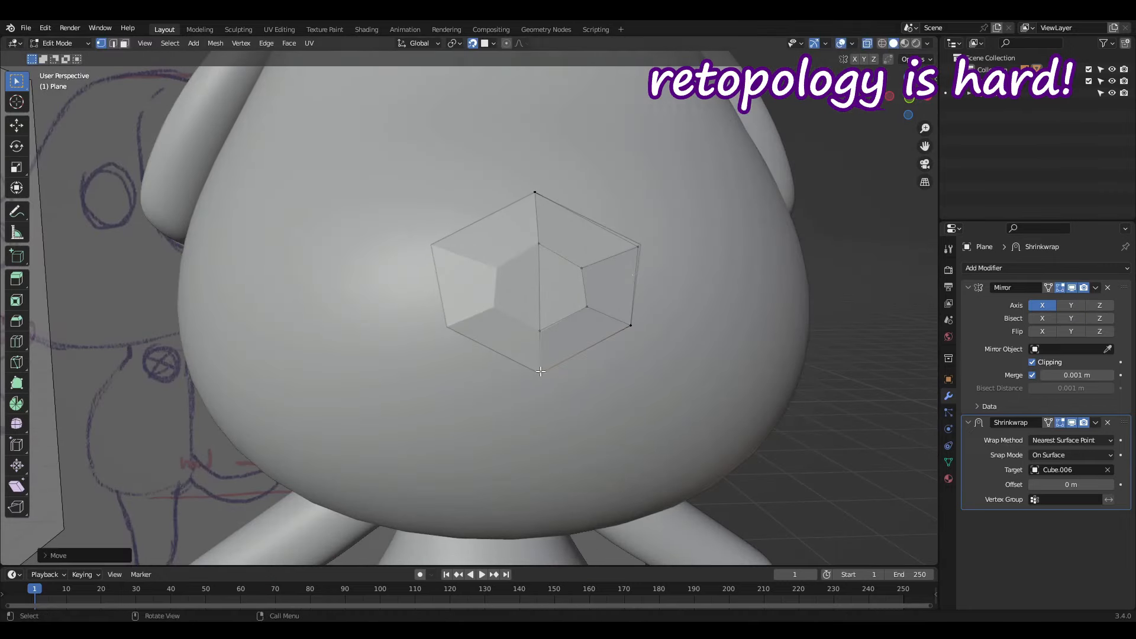
{"action": "left_click", "coordinate": [669, 355]}
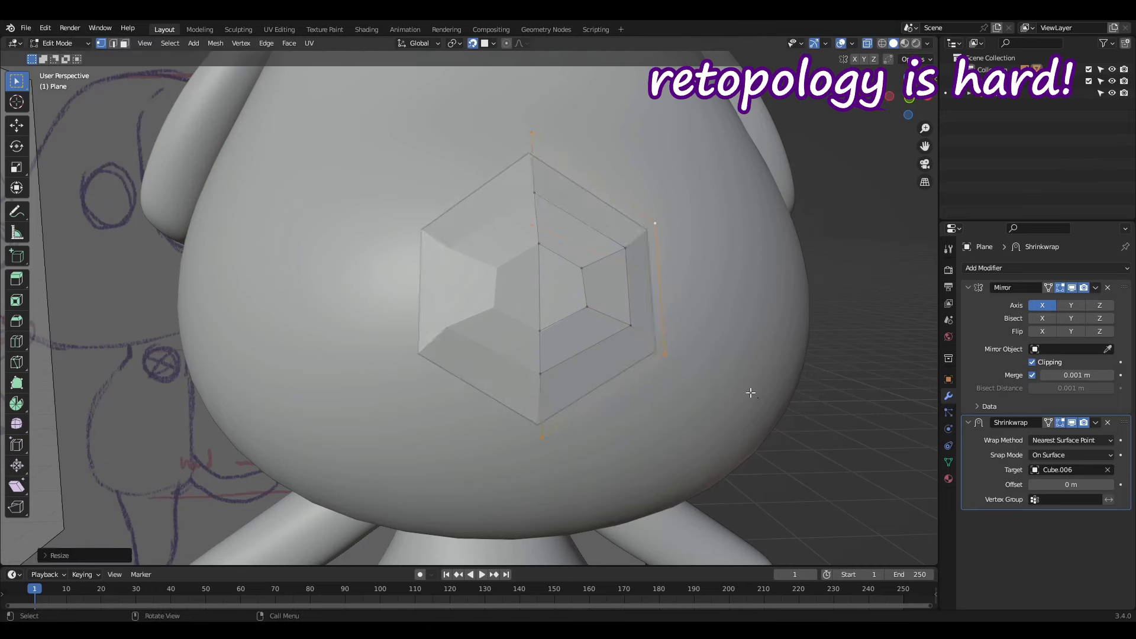
Step: Reposition the outer ring's vertices and widen the next extruded ring along X by about 1.73
{"action": "scroll", "coordinate": [750, 392], "scroll_direction": "down", "scroll_amount": 2}
{"action": "middle_click_drag", "start_coordinate": [487, 183], "coordinate": [469, 183]}
{"action": "key", "text": "g"}
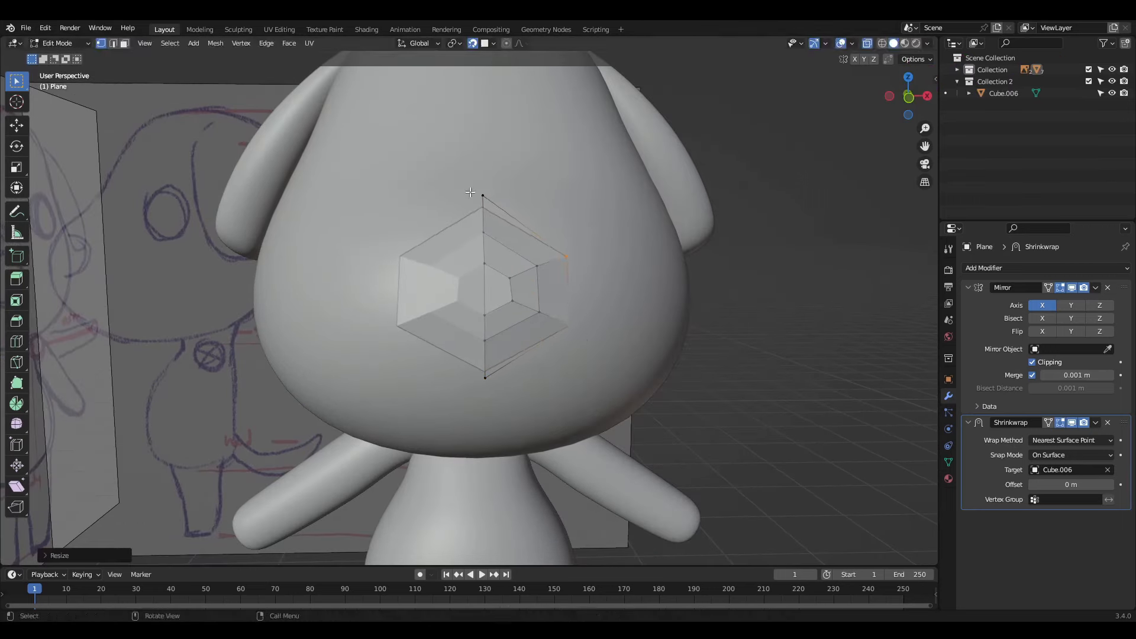
{"action": "key", "text": "s"}
{"action": "key", "text": "x"}
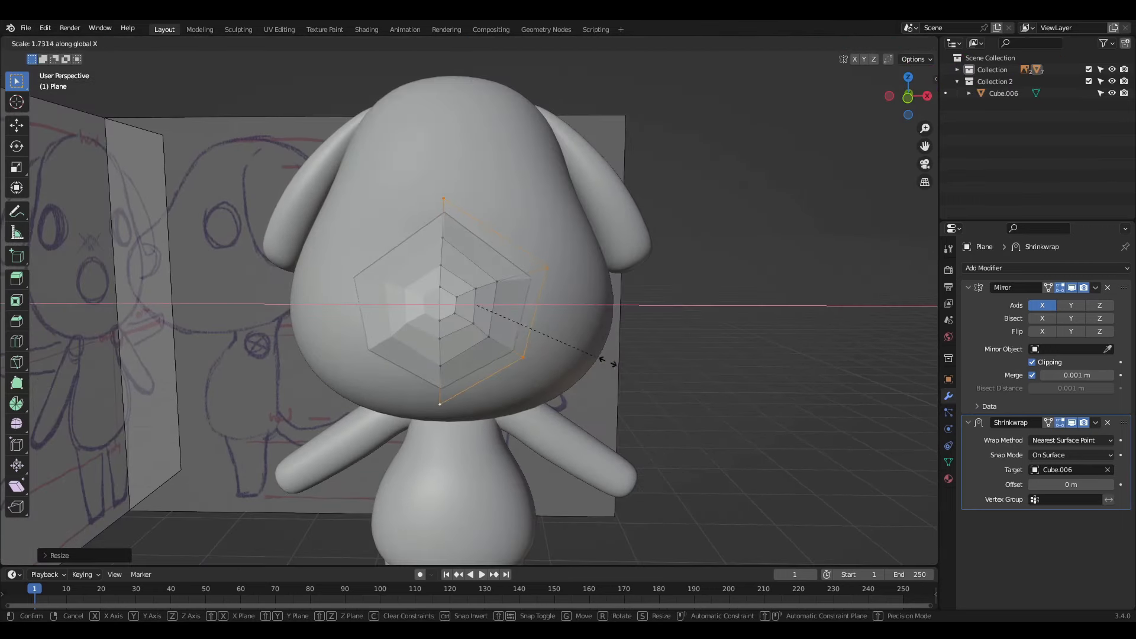
{"action": "left_click", "coordinate": [609, 361]}
Step: Move the lower and upper side vertices of the outermost ring to even out its faces
{"action": "left_click", "coordinate": [515, 355]}
{"action": "key", "text": "g"}
{"action": "left_click", "coordinate": [513, 362]}
{"action": "left_click", "coordinate": [530, 277]}
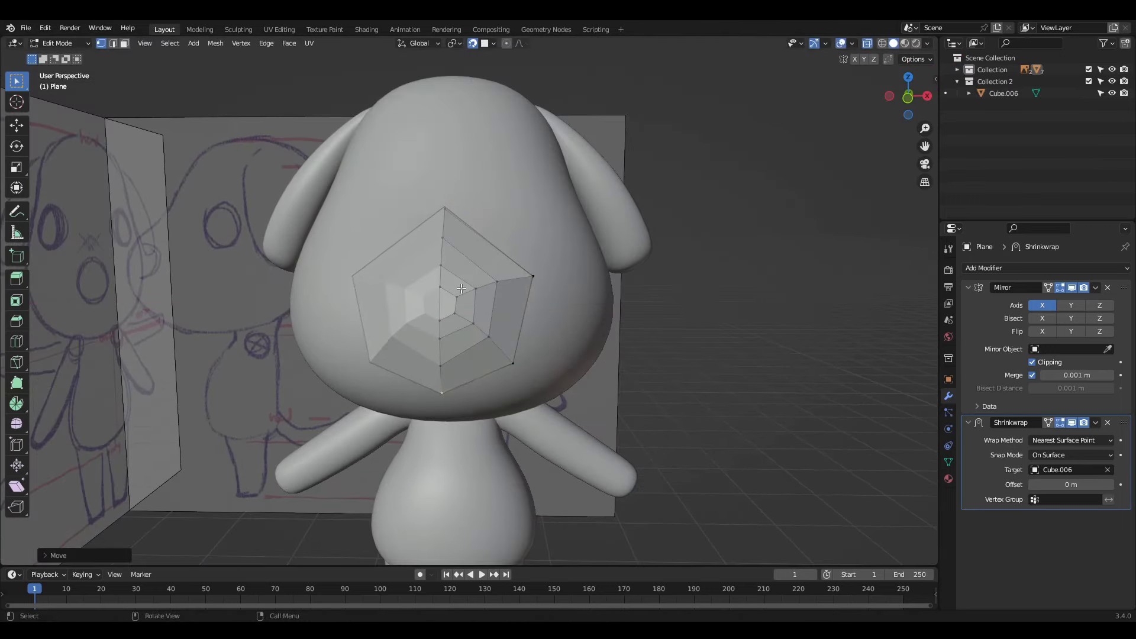
{"action": "key", "text": "g"}
{"action": "left_click", "coordinate": [507, 350]}
Step: Scale and reposition the muzzle's outer ring and extend a strip of faces from its upper edge up the forehead
{"action": "scroll", "coordinate": [508, 350], "scroll_direction": "down", "scroll_amount": 4}
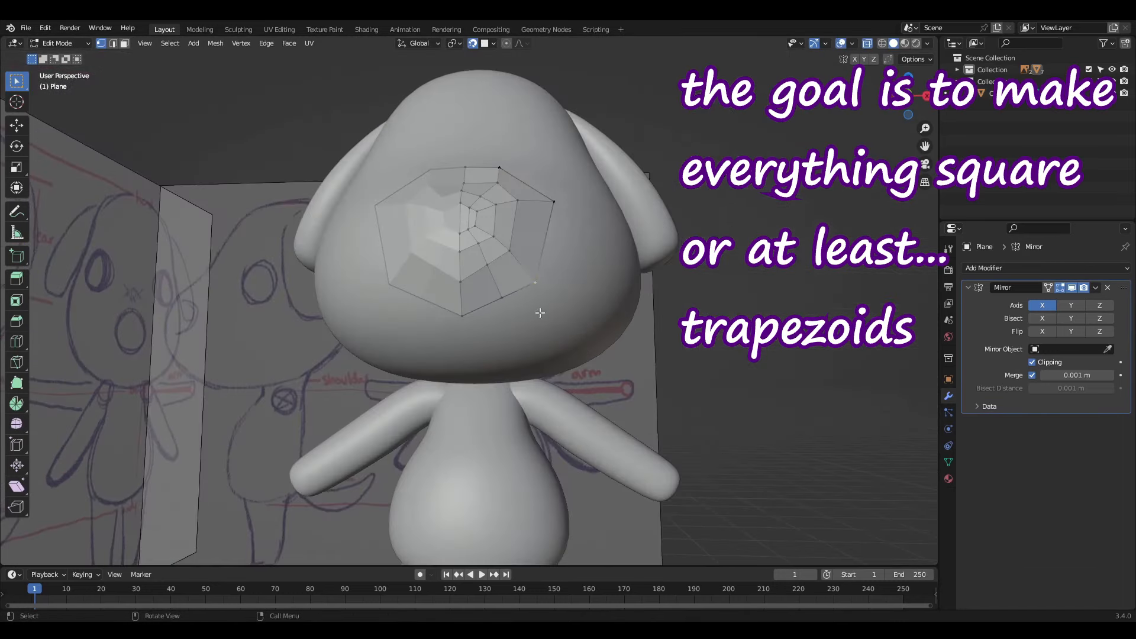
{"action": "key", "text": "s"}
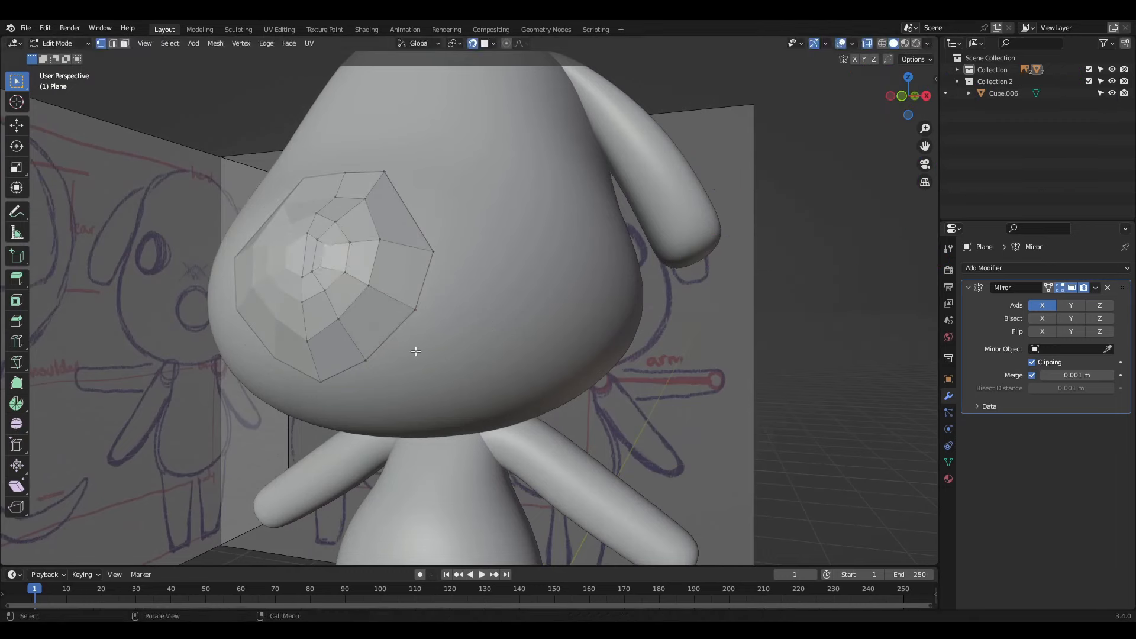
{"action": "key", "text": "g"}
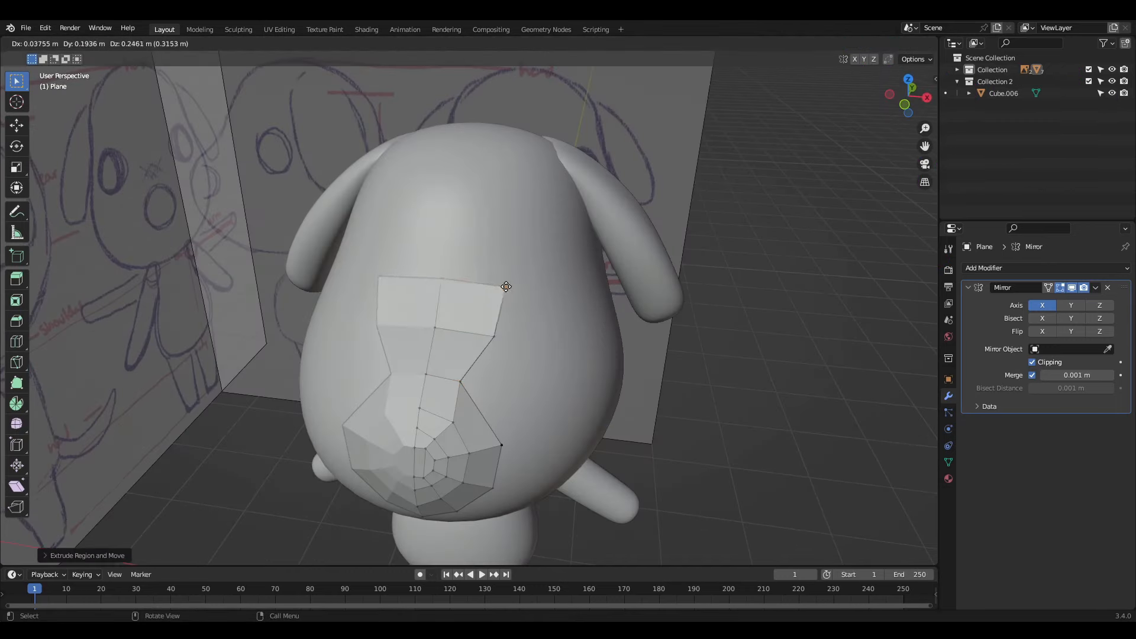
{"action": "key", "text": "g"}
{"action": "left_click", "coordinate": [515, 317]}
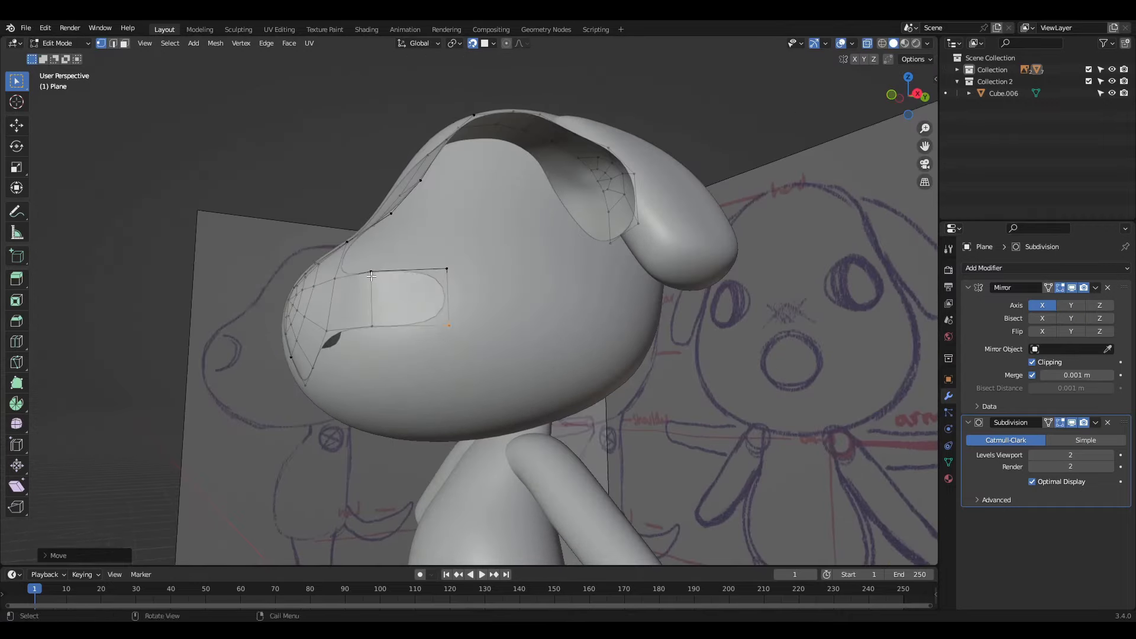
Step: Move the extruded edge beneath the ear patch down toward the cheek band and fill the face between them
{"action": "left_click_drag", "start_coordinate": [372, 275], "coordinate": [382, 268]}
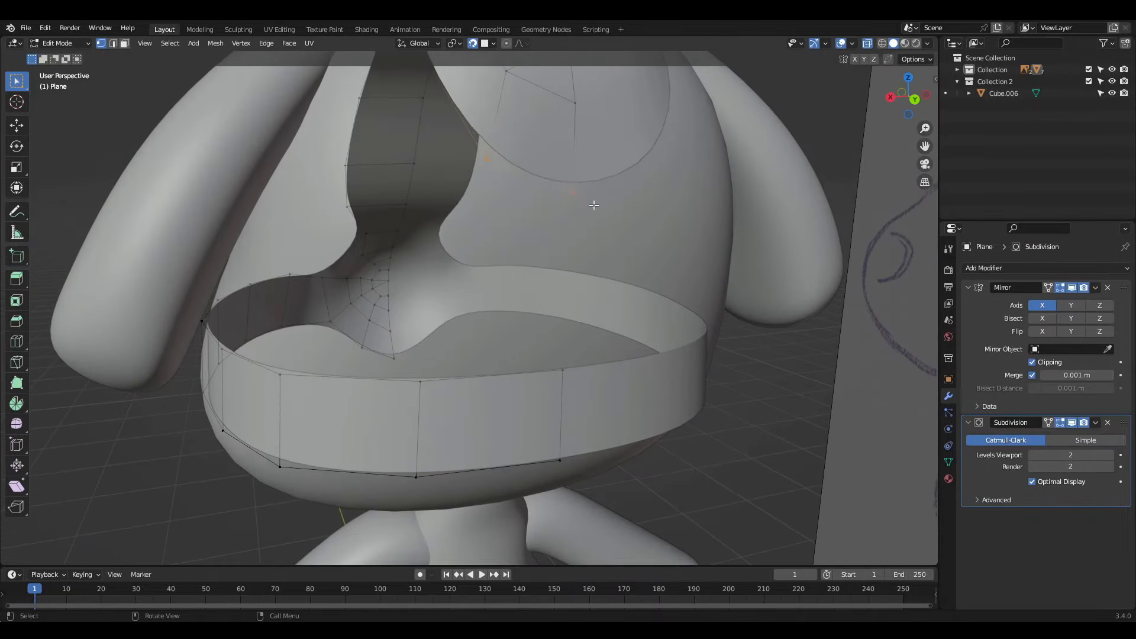
{"action": "key", "text": "g"}
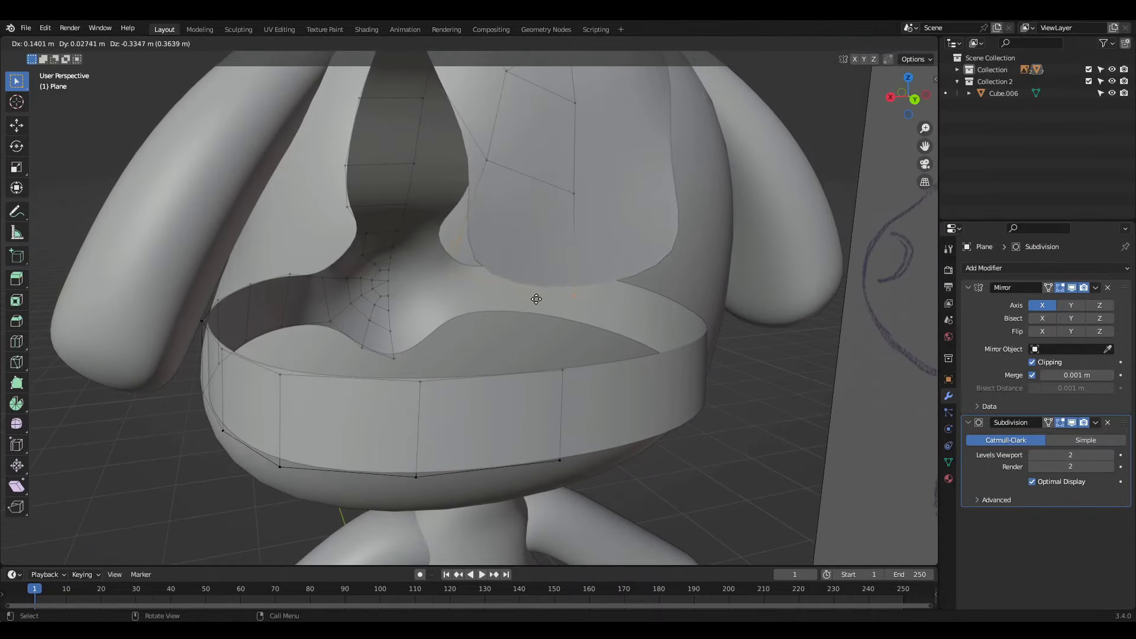
{"action": "left_click", "coordinate": [508, 289]}
{"action": "key", "text": "f"}
{"action": "mouse_move", "coordinate": [631, 398]}
{"action": "middle_mouse_down"}
{"action": "mouse_move", "coordinate": [320, 385]}
{"action": "mouse_move", "coordinate": [455, 381]}
{"action": "mouse_move", "coordinate": [639, 414]}
{"action": "middle_mouse_up"}
Step: Move the lower vertices of the cheek band along the side and back of the head to even out its faces
{"action": "key", "text": "g"}
{"action": "left_click", "coordinate": [503, 413]}
{"action": "middle_click_drag", "start_coordinate": [504, 402], "coordinate": [556, 403]}
{"action": "key", "text": "g"}
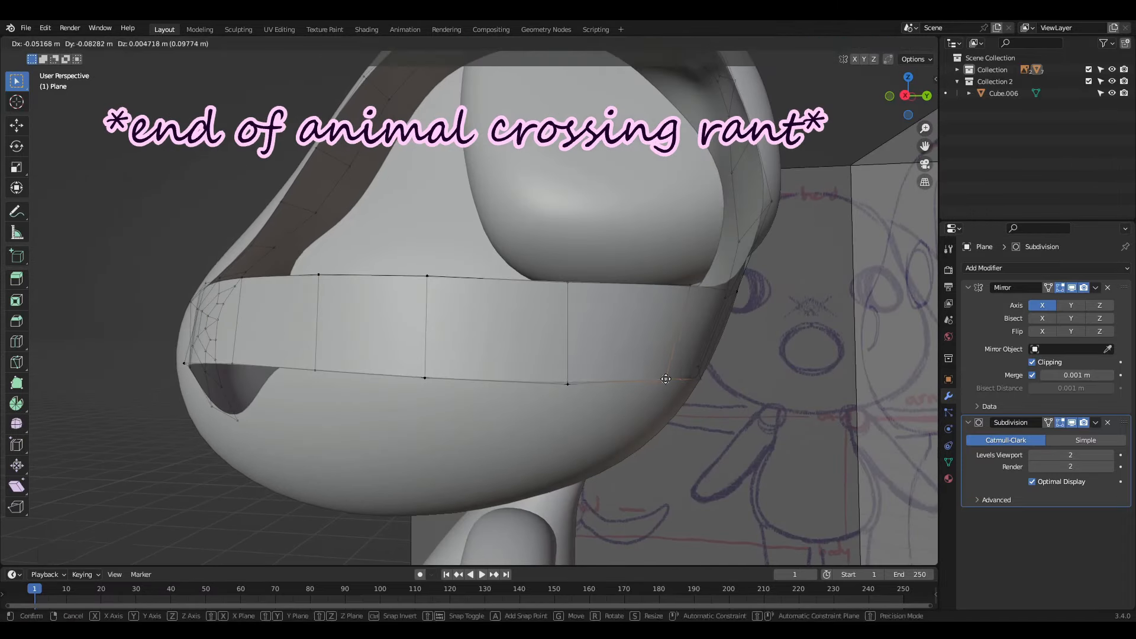
{"action": "left_click", "coordinate": [679, 385]}
{"action": "middle_click_drag", "start_coordinate": [615, 361], "coordinate": [553, 393]}
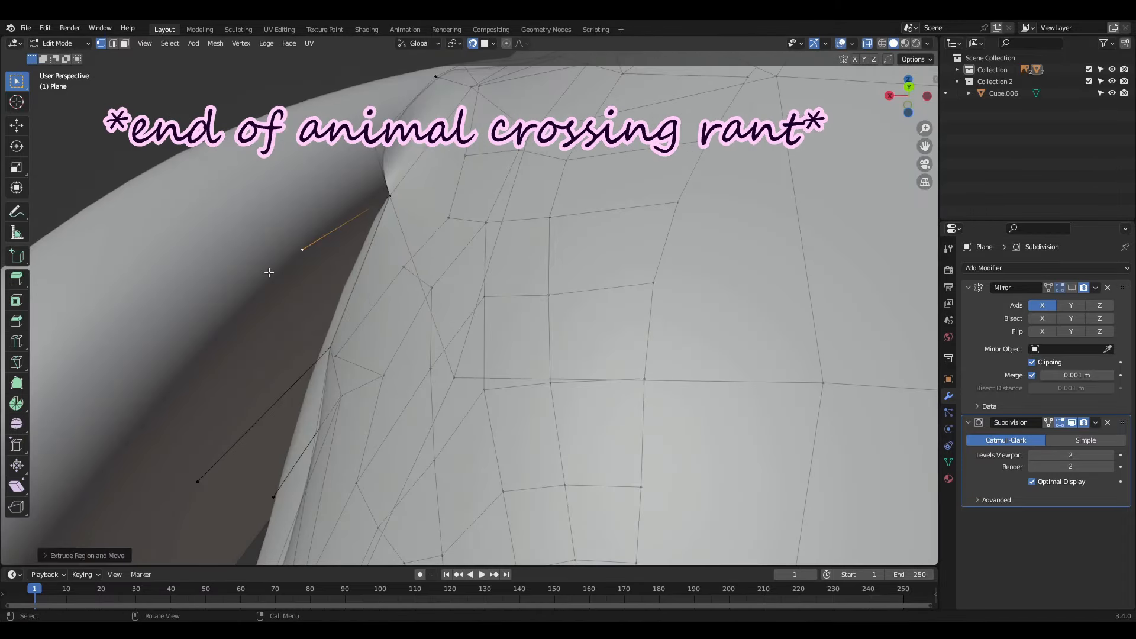
Step: Extrude the edges at the ear's base down the ear and reposition the new vertices on its surface
{"action": "middle_click_drag", "start_coordinate": [270, 272], "coordinate": [452, 261]}
{"action": "left_click", "coordinate": [500, 283]}
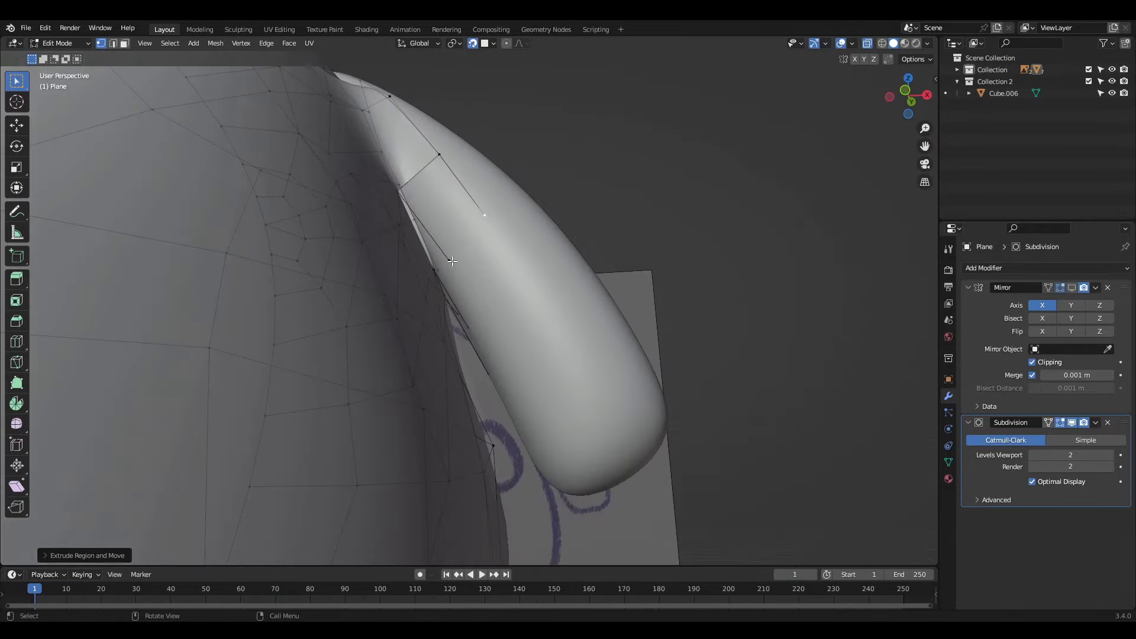
{"action": "left_click", "coordinate": [540, 404]}
{"action": "middle_click_drag", "start_coordinate": [541, 403], "coordinate": [515, 340]}
{"action": "key", "text": "g"}
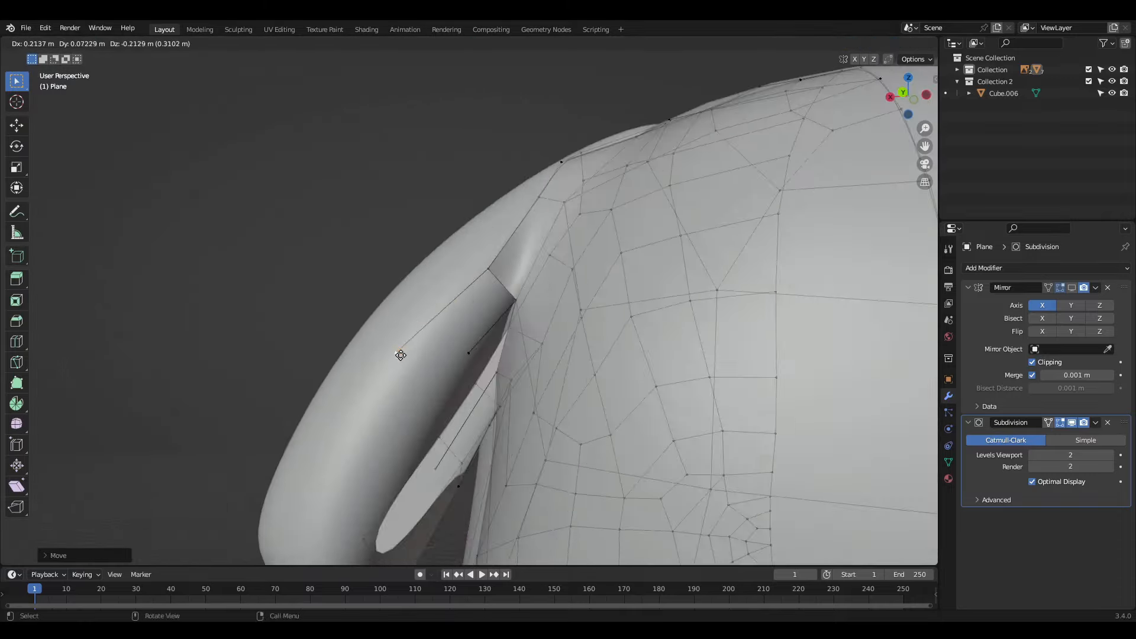
{"action": "left_click", "coordinate": [400, 357]}
{"action": "left_click", "coordinate": [417, 345]}
{"action": "mouse_move", "coordinate": [400, 358]}
{"action": "middle_mouse_down"}
{"action": "mouse_move", "coordinate": [417, 345]}
{"action": "mouse_move", "coordinate": [693, 355]}
{"action": "mouse_move", "coordinate": [558, 142]}
{"action": "mouse_move", "coordinate": [633, 219]}
{"action": "mouse_move", "coordinate": [449, 347]}
{"action": "middle_mouse_up"}
{"action": "key", "text": "g"}
{"action": "left_click", "coordinate": [439, 357]}
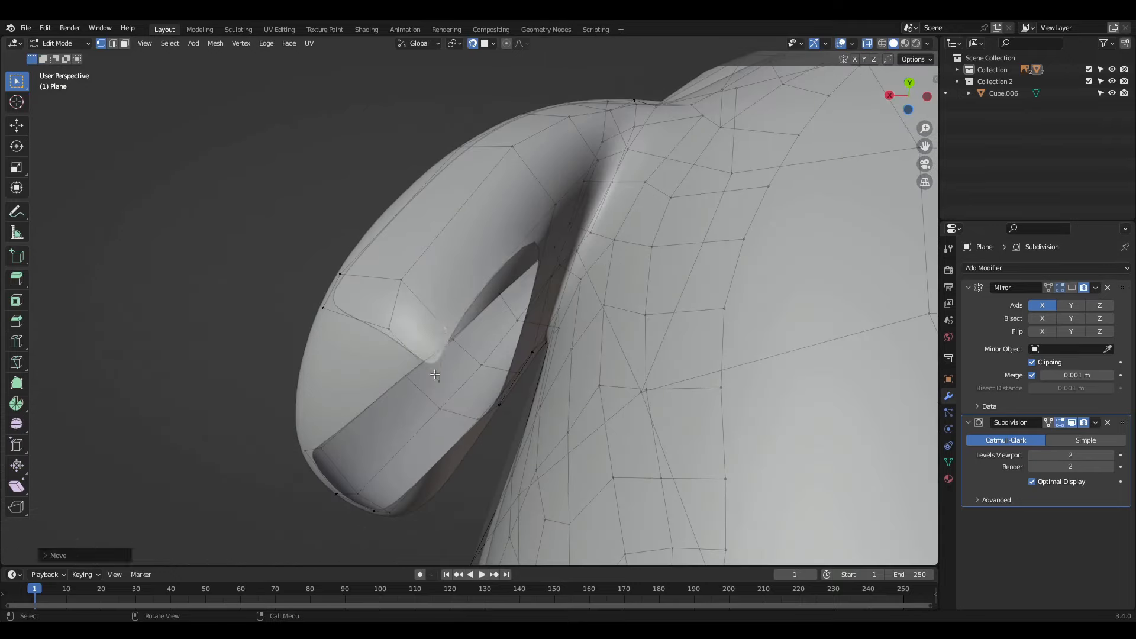
Step: Adjust the vertices near the ear's tip and extrude its open edge across the inner side of the ear
{"action": "left_click", "coordinate": [370, 322]}
{"action": "middle_click_drag", "start_coordinate": [370, 322], "coordinate": [521, 254]}
{"action": "key", "text": "g"}
{"action": "left_click", "coordinate": [383, 281]}
{"action": "left_click", "coordinate": [305, 235]}
{"action": "key", "text": "e"}
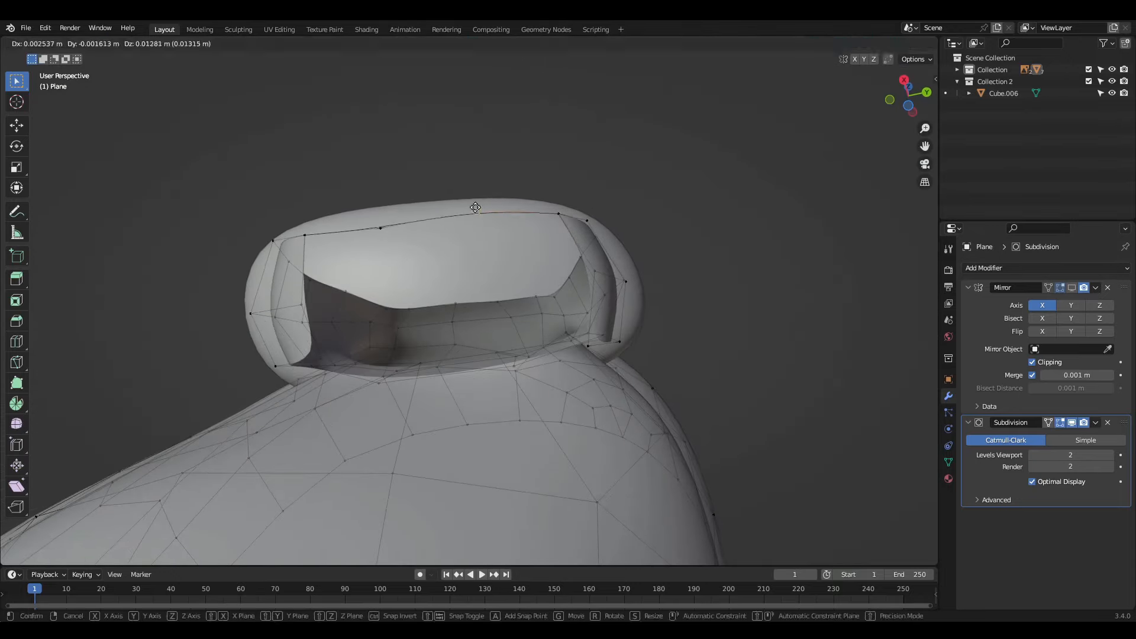
{"action": "middle_click_drag", "start_coordinate": [561, 215], "coordinate": [381, 256]}
{"action": "middle_click_drag", "start_coordinate": [554, 246], "coordinate": [573, 235]}
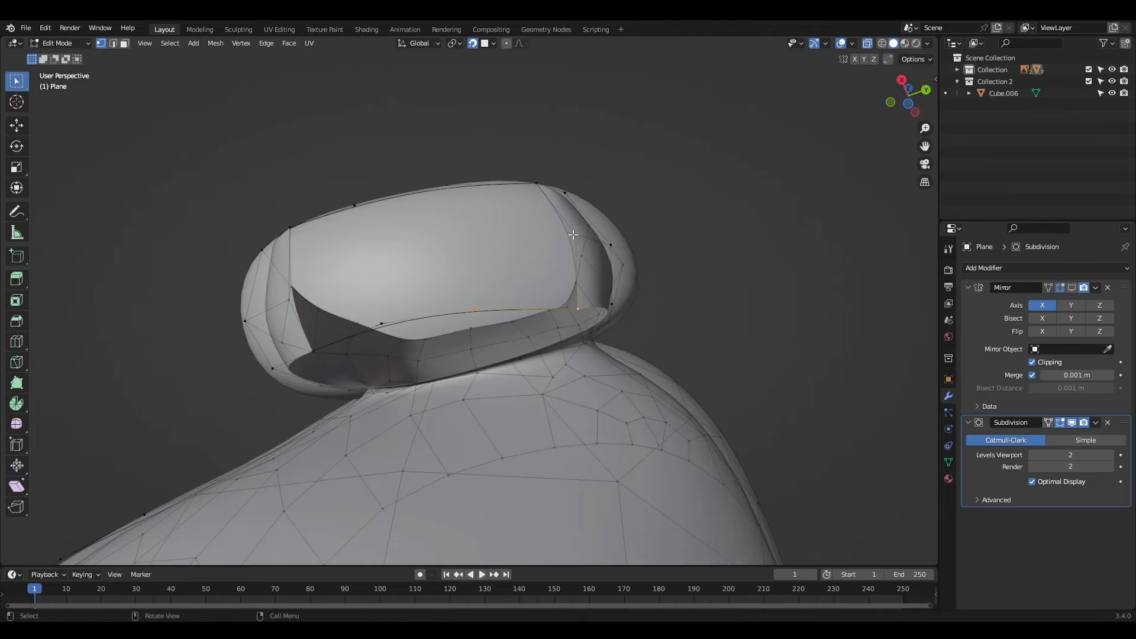
{"action": "middle_click_drag", "start_coordinate": [289, 302], "coordinate": [372, 326]}
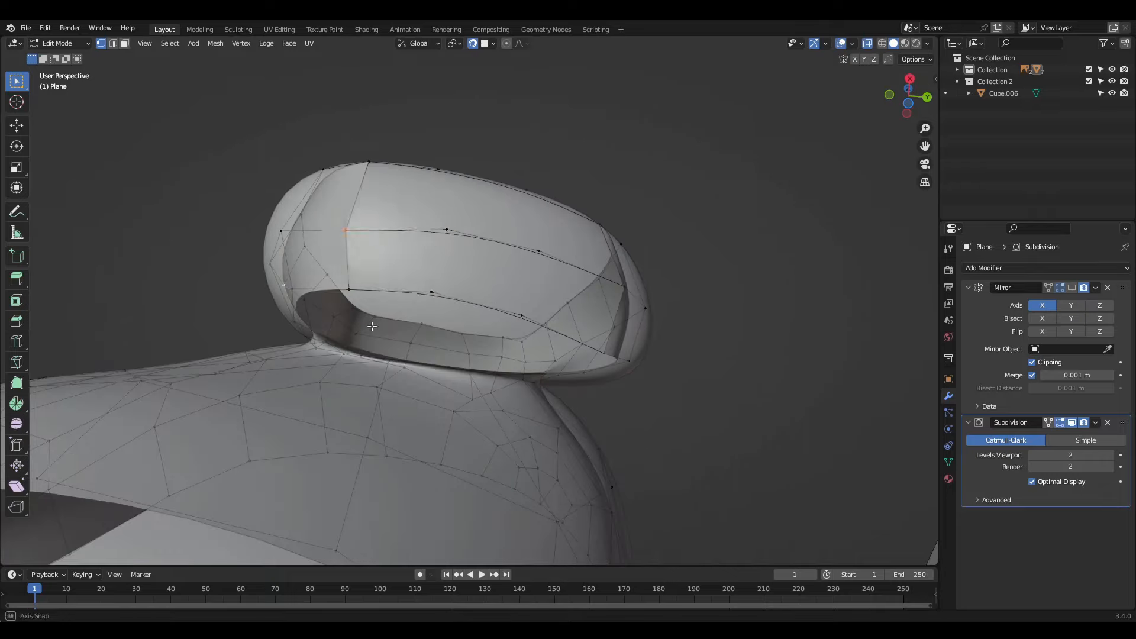
{"action": "middle_click_drag", "start_coordinate": [403, 264], "coordinate": [339, 271]}
{"action": "middle_click_drag", "start_coordinate": [413, 259], "coordinate": [521, 355]}
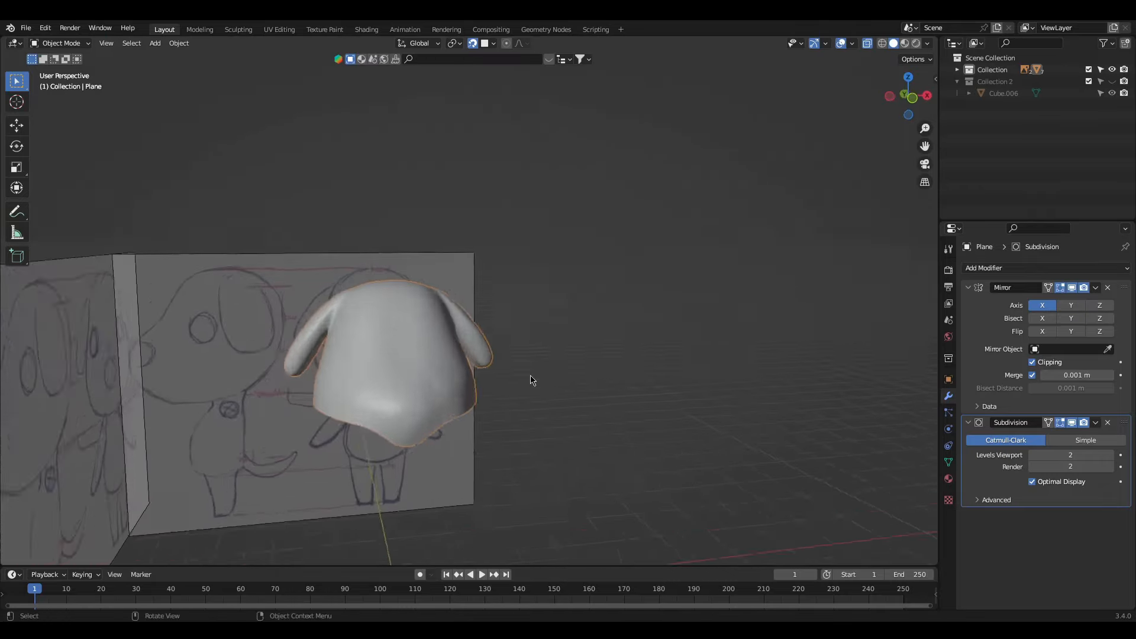
Step: Return to editing the Plane mesh, display the selection's transform and crease properties, and make Collection 2 visible again
{"action": "scroll", "coordinate": [533, 380], "scroll_direction": "up", "scroll_amount": 4}
{"action": "key", "text": "ctrl+Tab"}
{"action": "left_click", "coordinate": [457, 339]}
{"action": "middle_click_drag", "start_coordinate": [457, 338], "coordinate": [402, 368]}
{"action": "left_click", "coordinate": [937, 81]}
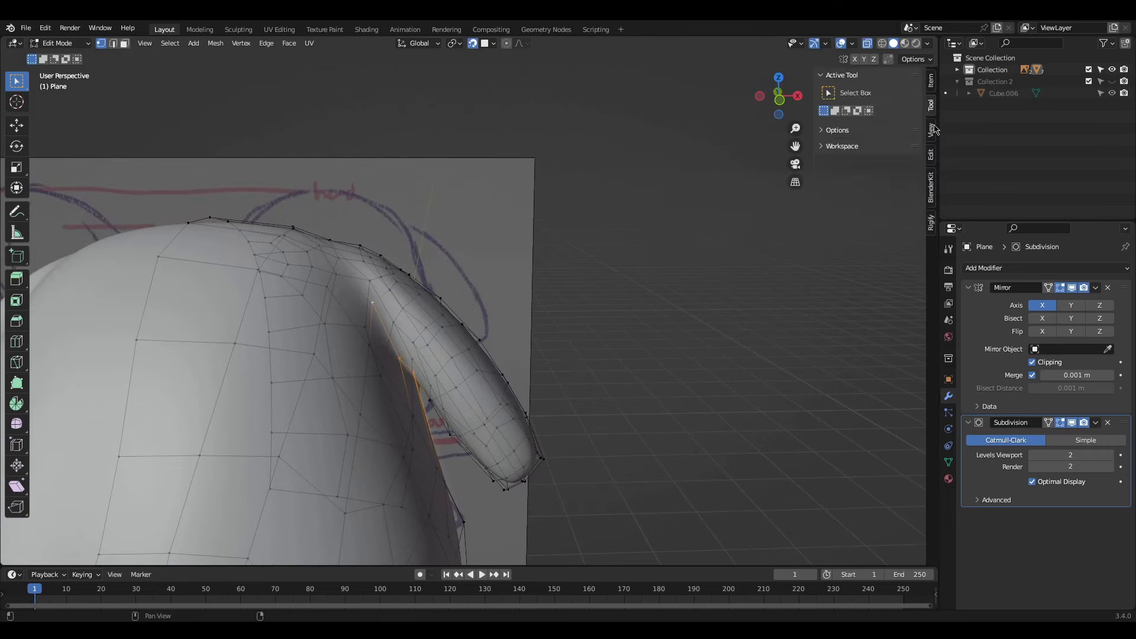
{"action": "left_click", "coordinate": [931, 80]}
{"action": "middle_click_drag", "start_coordinate": [641, 265], "coordinate": [667, 286]}
{"action": "left_click", "coordinate": [1072, 287]}
{"action": "left_click", "coordinate": [1112, 81]}
Step: Move the muzzle's lower edge down over the chin and extrude another row of faces under the head
{"action": "middle_click_drag", "start_coordinate": [367, 320], "coordinate": [385, 317]}
{"action": "left_click", "coordinate": [344, 227], "text": "shift"}
{"action": "key", "text": "g"}
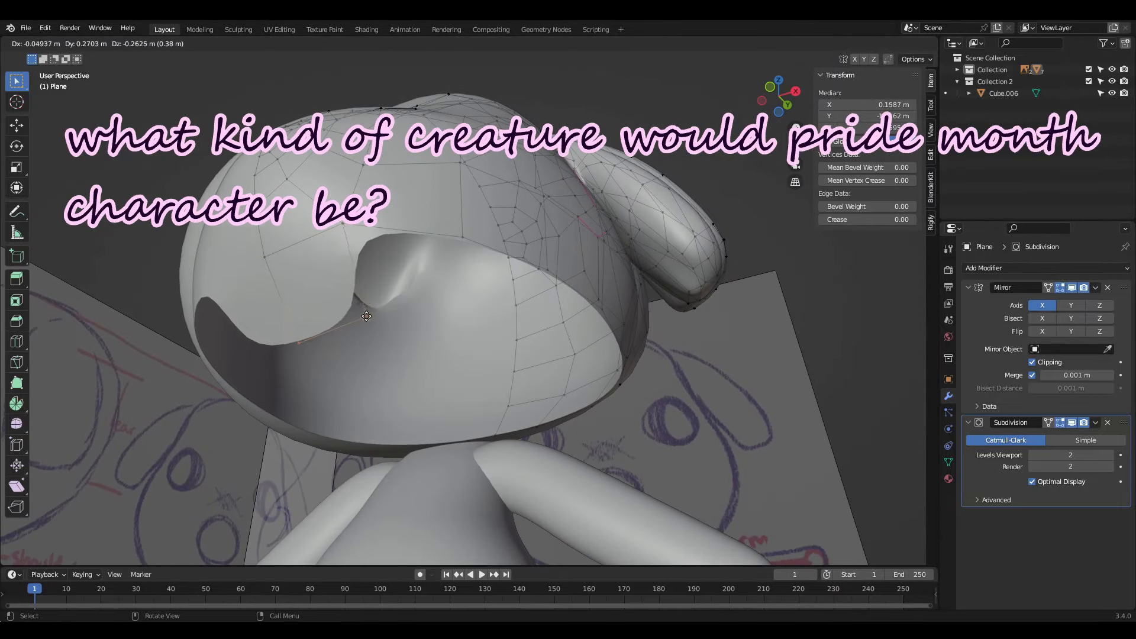
{"action": "middle_click_drag", "start_coordinate": [362, 310], "coordinate": [335, 320]}
{"action": "key", "text": "e"}
{"action": "left_click", "coordinate": [400, 368]}
{"action": "middle_click_drag", "start_coordinate": [400, 368], "coordinate": [480, 336]}
{"action": "key", "text": "g"}
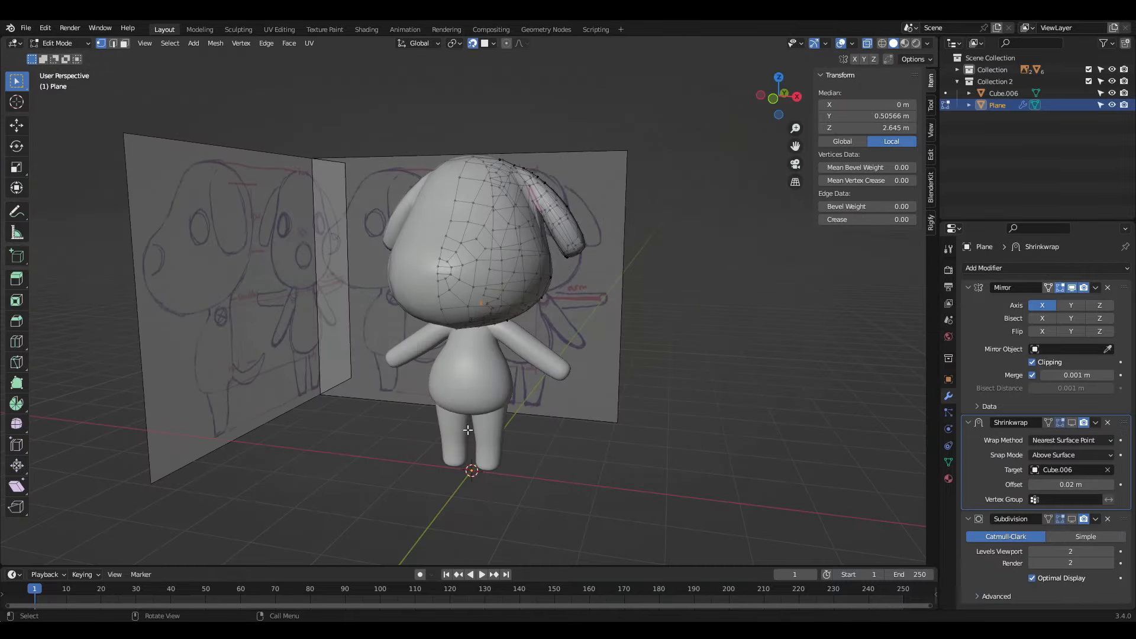
Step: Extrude vertices from the front edge of the neck opening downward to start a new row around the neck
{"action": "middle_click_drag", "start_coordinate": [402, 366], "coordinate": [419, 317]}
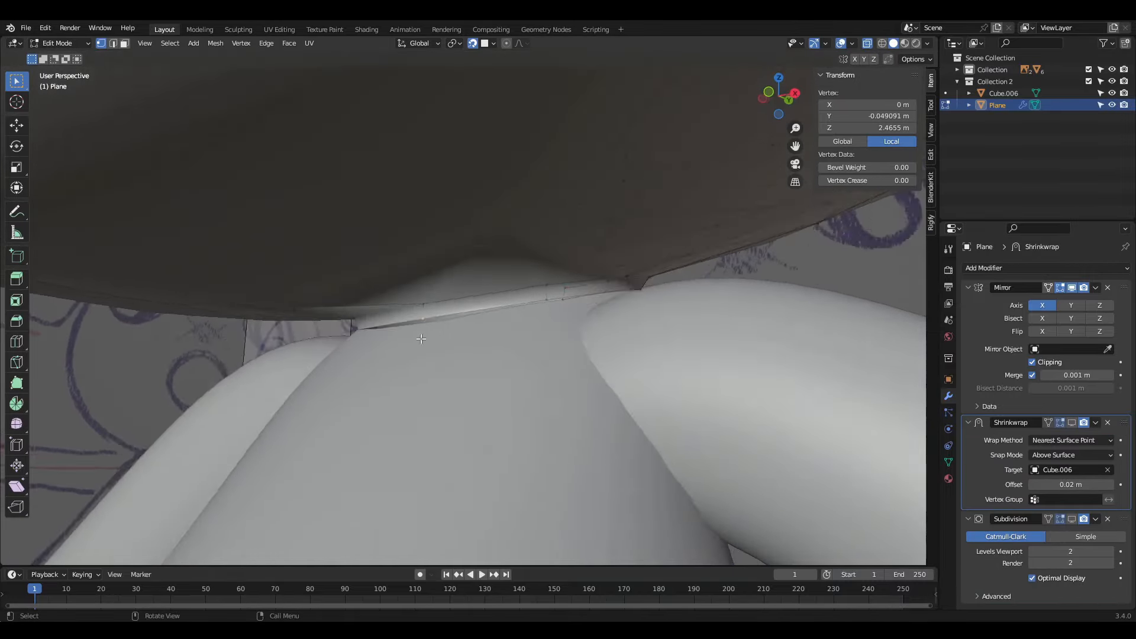
{"action": "key", "text": "e"}
{"action": "left_click", "coordinate": [527, 354]}
{"action": "middle_click_drag", "start_coordinate": [527, 354], "coordinate": [373, 346]}
{"action": "left_click", "coordinate": [299, 372]}
{"action": "key", "text": "e"}
{"action": "left_click", "coordinate": [302, 400]}
{"action": "middle_click_drag", "start_coordinate": [503, 308], "coordinate": [361, 329]}
{"action": "left_click", "coordinate": [361, 330]}
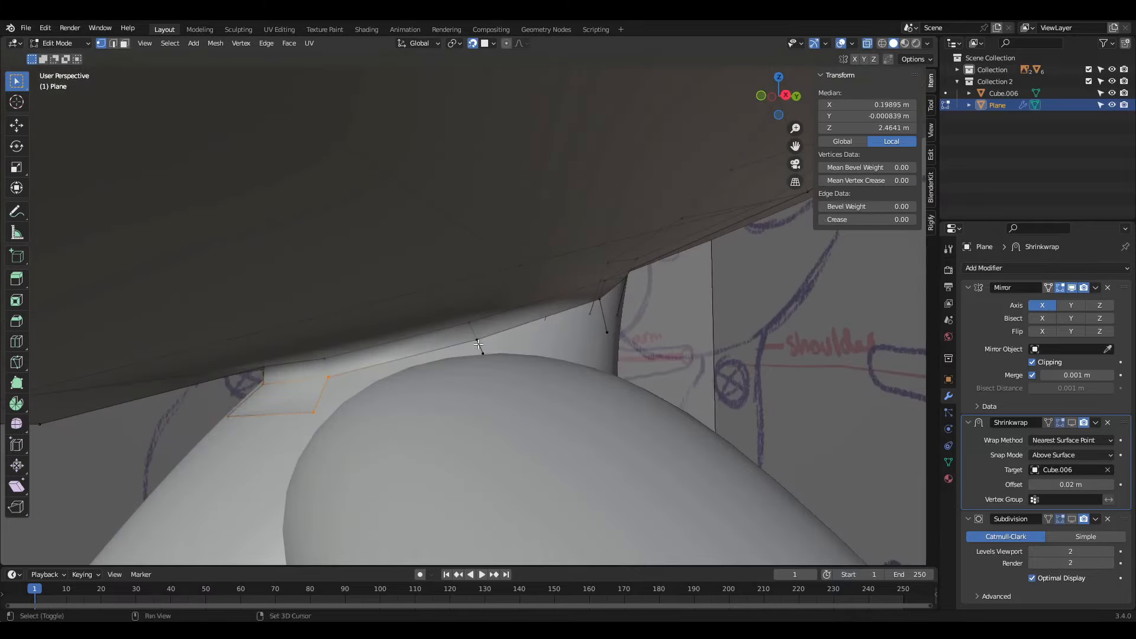
Step: Select the neck's side and back vertices and extend the new row around to the back centre line
{"action": "left_click", "coordinate": [478, 344], "text": "shift"}
{"action": "middle_click_drag", "start_coordinate": [478, 343], "coordinate": [353, 338]}
{"action": "left_click_drag", "start_coordinate": [493, 312], "coordinate": [533, 355]}
{"action": "middle_click_drag", "start_coordinate": [533, 355], "coordinate": [437, 332]}
{"action": "left_click_drag", "start_coordinate": [385, 291], "coordinate": [500, 335]}
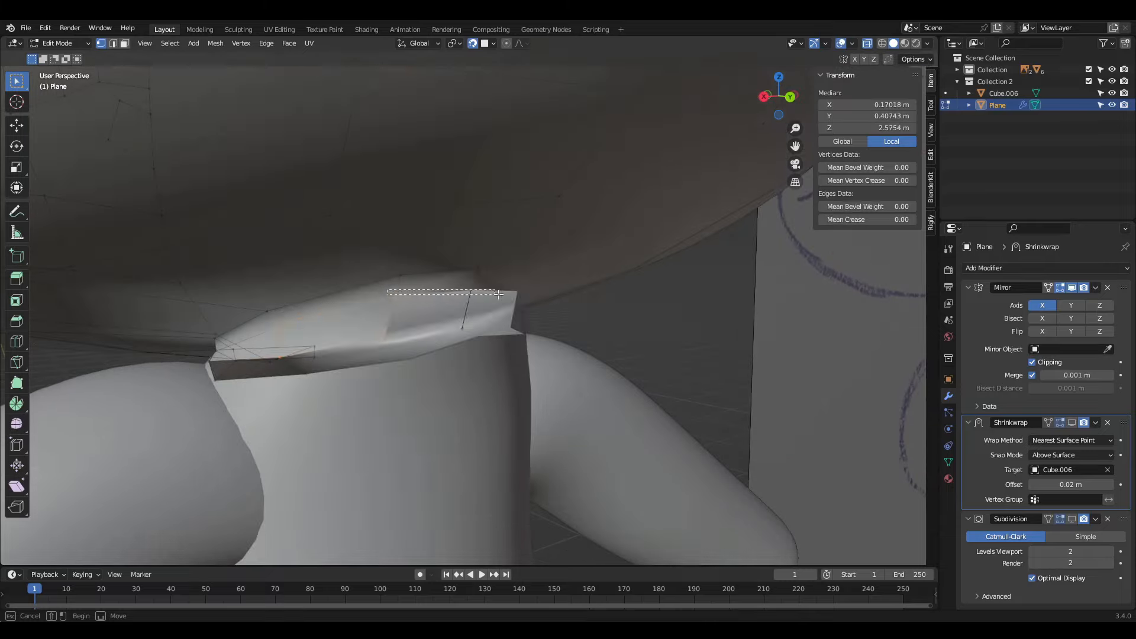
{"action": "middle_click_drag", "start_coordinate": [500, 335], "coordinate": [563, 325]}
{"action": "left_click", "coordinate": [563, 325]}
{"action": "scroll", "coordinate": [562, 325], "scroll_direction": "down", "scroll_amount": 4}
{"action": "middle_click_drag", "start_coordinate": [355, 379], "coordinate": [214, 397]}
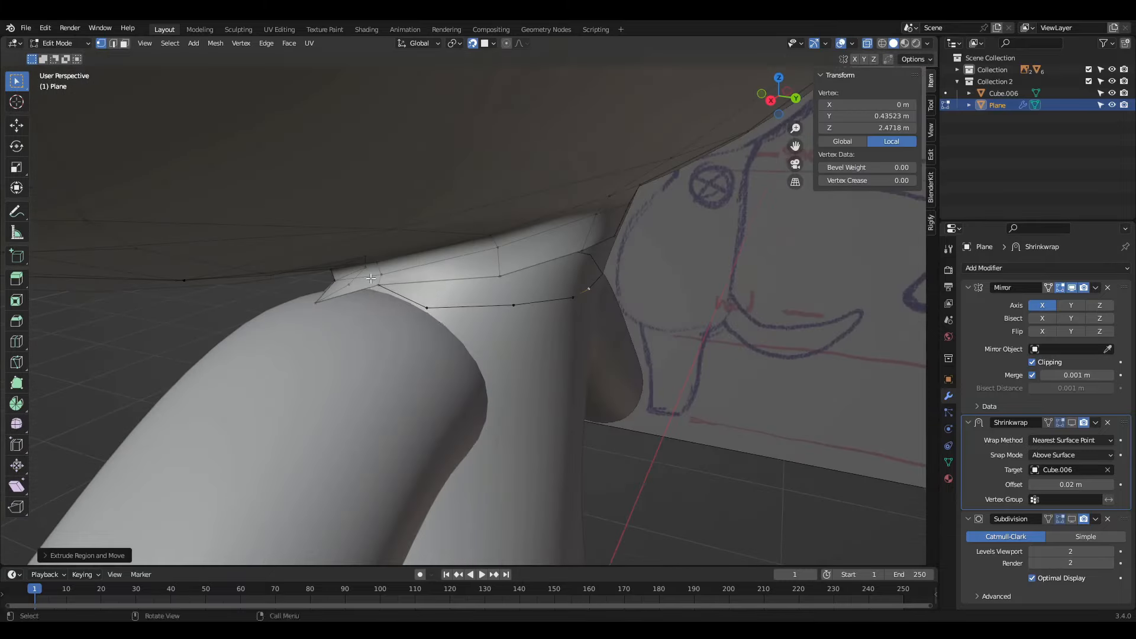
Step: Fill the missing face between the two vertex rows at the side of the neck
{"action": "left_click", "coordinate": [500, 276], "text": "shift"}
{"action": "left_click", "coordinate": [513, 306], "text": "shift"}
{"action": "key", "text": "f"}
{"action": "middle_click_drag", "start_coordinate": [507, 333], "coordinate": [472, 334]}
Step: Select the open edge loop around the shoulder and reposition it over the upper arm
{"action": "left_click", "coordinate": [450, 307], "text": "alt"}
{"action": "scroll", "coordinate": [469, 330], "scroll_direction": "up", "scroll_amount": 2}
{"action": "middle_click_drag", "start_coordinate": [515, 413], "coordinate": [541, 414]}
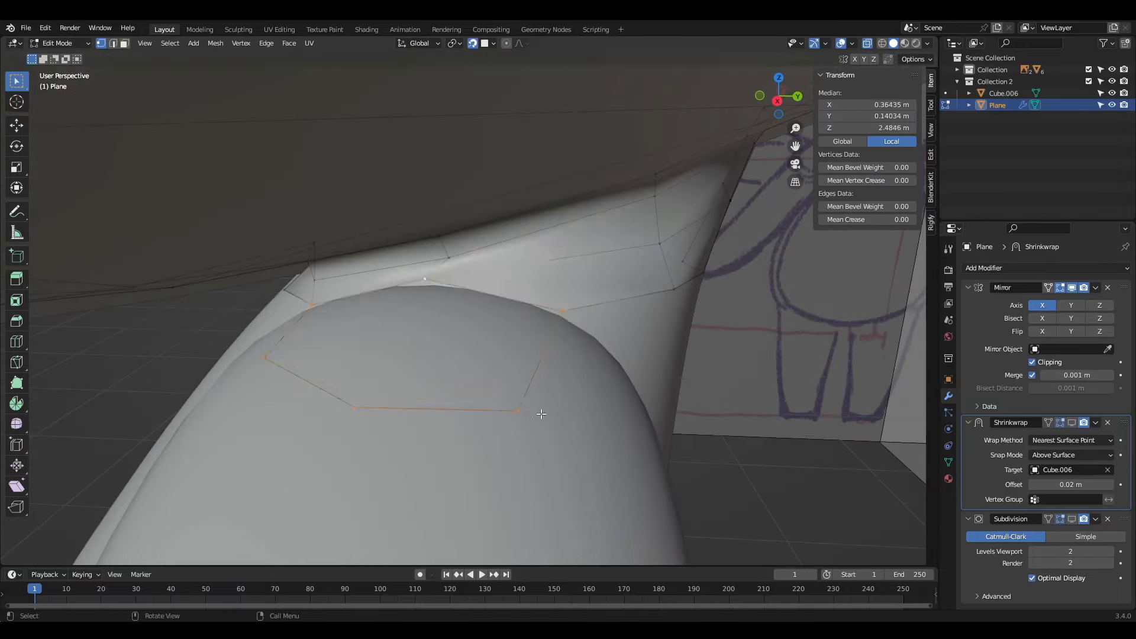
{"action": "left_click", "coordinate": [470, 362]}
{"action": "mouse_move", "coordinate": [471, 362]}
{"action": "middle_mouse_down"}
{"action": "mouse_move", "coordinate": [333, 406]}
{"action": "mouse_move", "coordinate": [462, 391]}
{"action": "mouse_move", "coordinate": [455, 361]}
{"action": "middle_mouse_up"}
{"action": "scroll", "coordinate": [461, 390], "scroll_direction": "up", "scroll_amount": 2}
{"action": "key", "text": "g"}
{"action": "left_click", "coordinate": [342, 383]}
{"action": "middle_click_drag", "start_coordinate": [342, 383], "coordinate": [432, 391]}
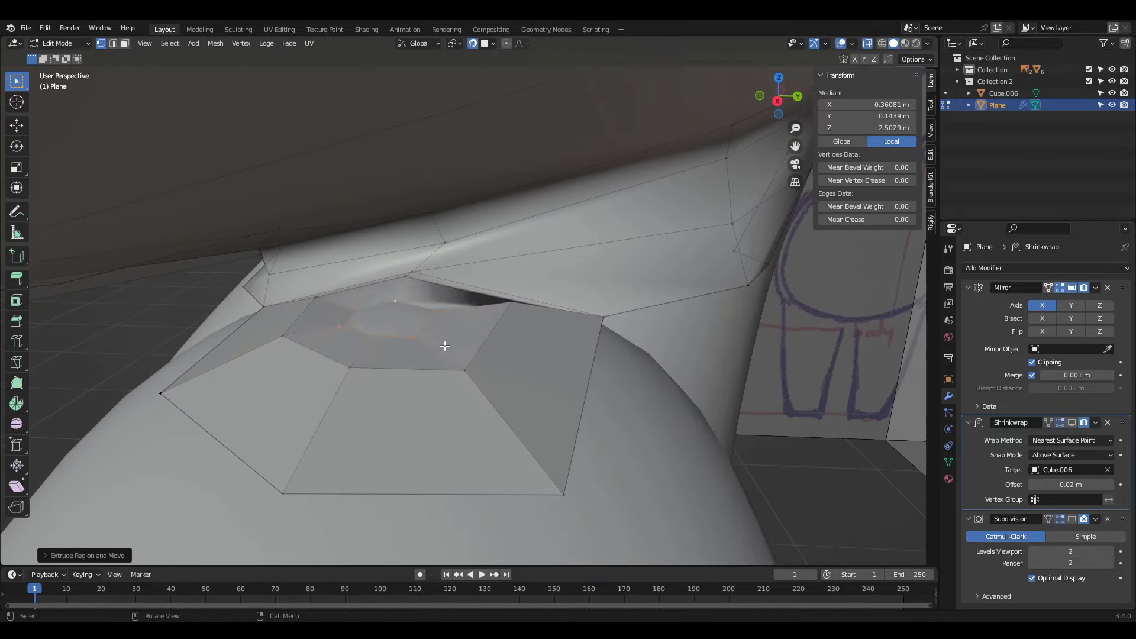
Step: Move the inner ring of the shoulder patch into place and recalculate the face normals
{"action": "key", "text": "g"}
{"action": "left_click", "coordinate": [452, 351]}
{"action": "middle_click_drag", "start_coordinate": [452, 350], "coordinate": [302, 370]}
{"action": "key", "text": "shift+n"}
{"action": "middle_click_drag", "start_coordinate": [455, 401], "coordinate": [318, 375]}
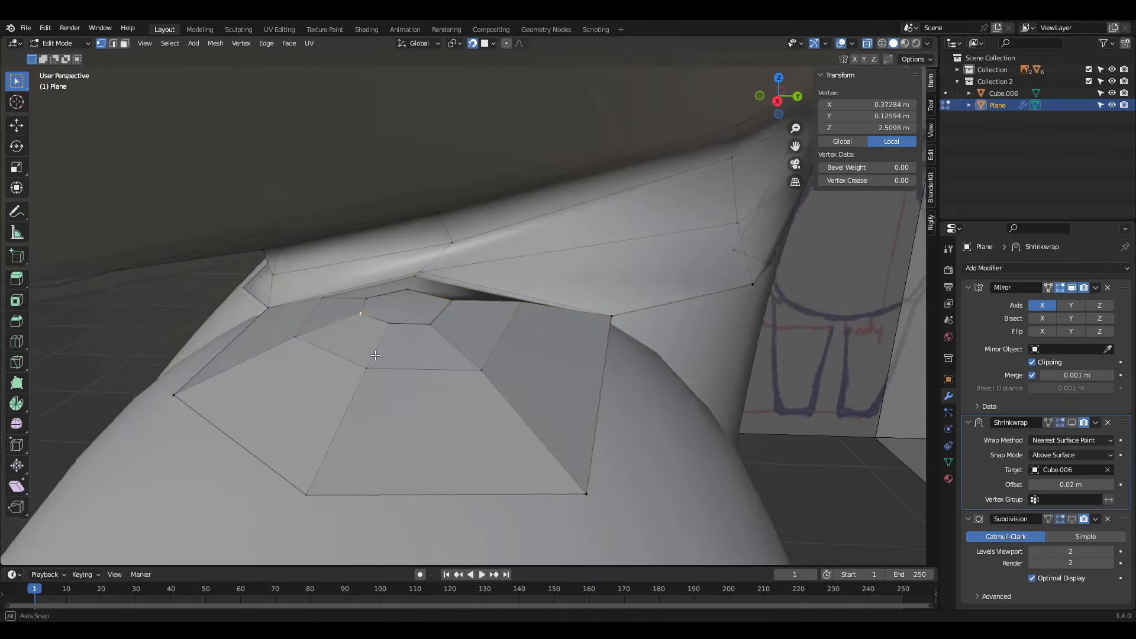
{"action": "left_click", "coordinate": [382, 324], "text": "shift"}
{"action": "scroll", "coordinate": [418, 312], "scroll_direction": "up", "scroll_amount": 5}
{"action": "middle_click_drag", "start_coordinate": [418, 312], "coordinate": [418, 342]}
Step: Extrude vertices from the shoulder edge down around the arm joint toward the armpit
{"action": "left_click", "coordinate": [462, 398]}
{"action": "left_click", "coordinate": [413, 240]}
{"action": "key", "text": "e"}
{"action": "left_click", "coordinate": [404, 409]}
{"action": "middle_click_drag", "start_coordinate": [405, 408], "coordinate": [503, 196]}
{"action": "key", "text": "e"}
{"action": "left_click", "coordinate": [523, 178]}
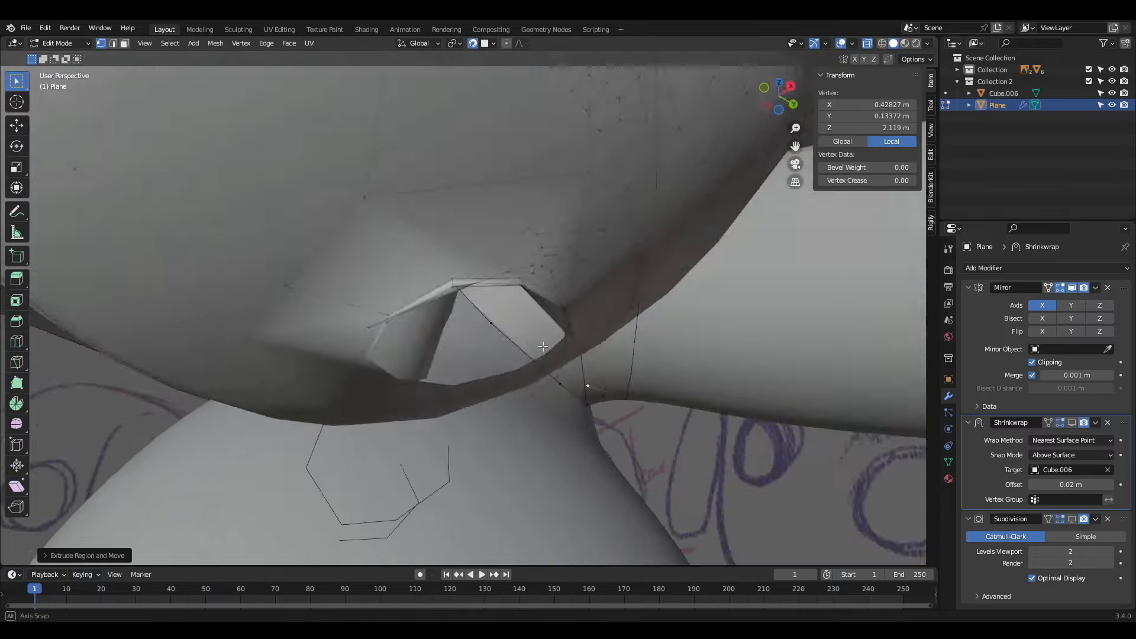
Step: Fill the gaps between the extruded vertices around the armpit with faces
{"action": "middle_click_drag", "start_coordinate": [543, 346], "coordinate": [536, 413]}
{"action": "key", "text": "f"}
{"action": "key", "text": "f"}
{"action": "key", "text": "f"}
{"action": "middle_click_drag", "start_coordinate": [564, 319], "coordinate": [487, 421]}
{"action": "key", "text": "f"}
Step: Move the vertices around the arm joint so the shoulder faces follow the sculpt evenly
{"action": "left_click", "coordinate": [639, 325]}
{"action": "key", "text": "g"}
{"action": "left_click", "coordinate": [583, 373]}
{"action": "key", "text": "g"}
{"action": "left_click", "coordinate": [582, 394]}
{"action": "left_click", "coordinate": [573, 374]}
{"action": "left_click", "coordinate": [532, 409]}
{"action": "key", "text": "g"}
{"action": "left_click", "coordinate": [503, 384]}
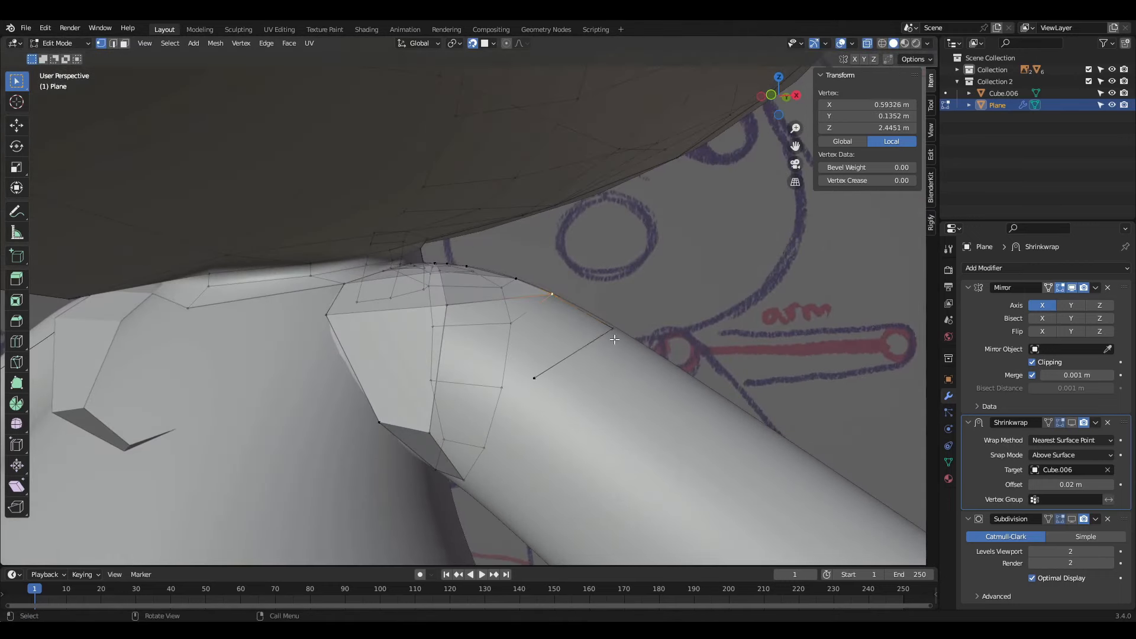
Step: Extrude a chain of vertices around the upper arm to outline the next ring
{"action": "left_click", "coordinate": [571, 362]}
{"action": "middle_click_drag", "start_coordinate": [457, 381], "coordinate": [426, 379]}
{"action": "left_click", "coordinate": [560, 329]}
{"action": "key", "text": "e"}
{"action": "left_click", "coordinate": [507, 343]}
{"action": "key", "text": "e"}
{"action": "left_click", "coordinate": [408, 373]}
{"action": "key", "text": "e"}
{"action": "left_click", "coordinate": [325, 324]}
Step: Select the vertices bordering the new upper arm ring and move one of them into line
{"action": "middle_click_drag", "start_coordinate": [325, 323], "coordinate": [391, 450]}
{"action": "left_click", "coordinate": [548, 325], "text": "shift"}
{"action": "left_click", "coordinate": [444, 325], "text": "shift"}
{"action": "left_click", "coordinate": [403, 379]}
{"action": "key", "text": "g"}
{"action": "left_click", "coordinate": [415, 378]}
Step: Rotate the open edge loop square to the arm and extend it in rings down to the hand
{"action": "left_click", "coordinate": [541, 346], "text": "alt"}
{"action": "middle_click_drag", "start_coordinate": [414, 379], "coordinate": [515, 278]}
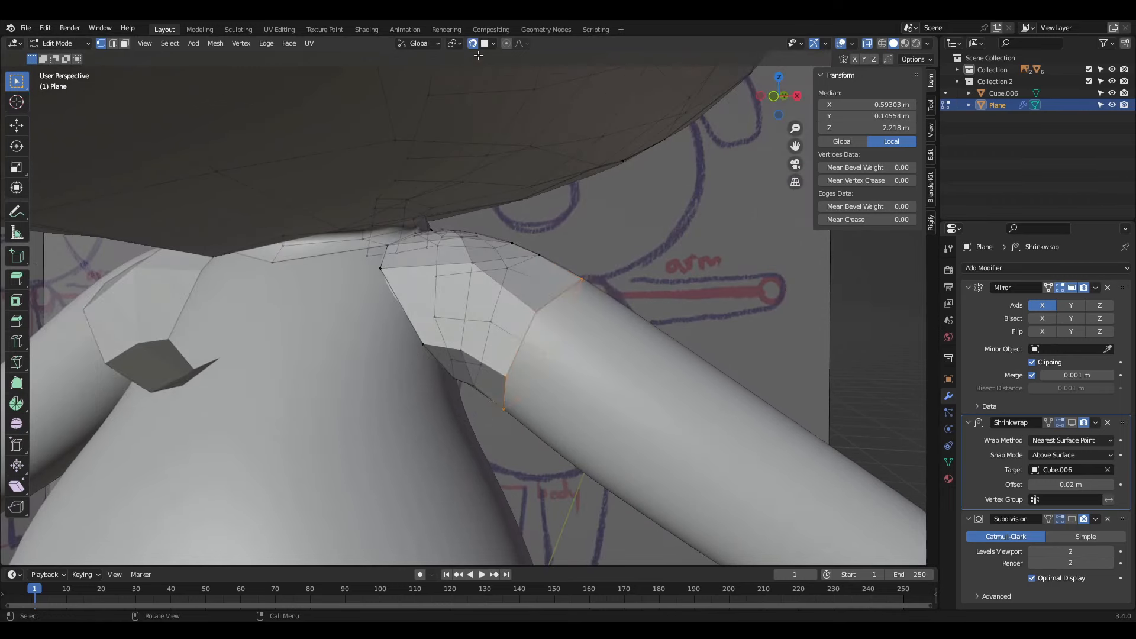
{"action": "key", "text": "r"}
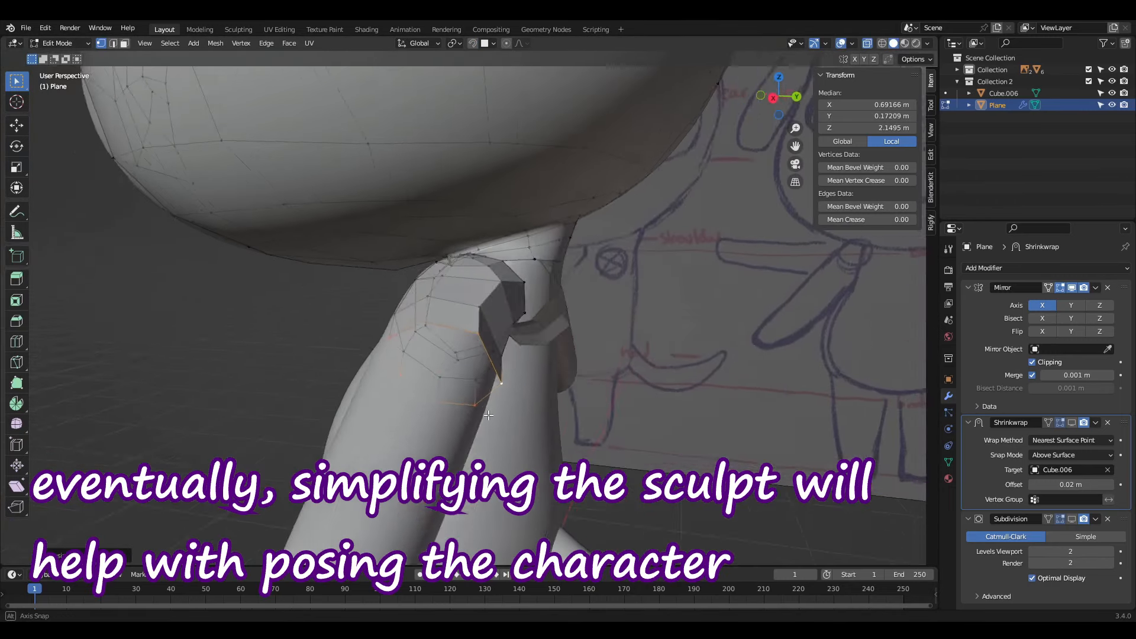
{"action": "left_click", "coordinate": [506, 472]}
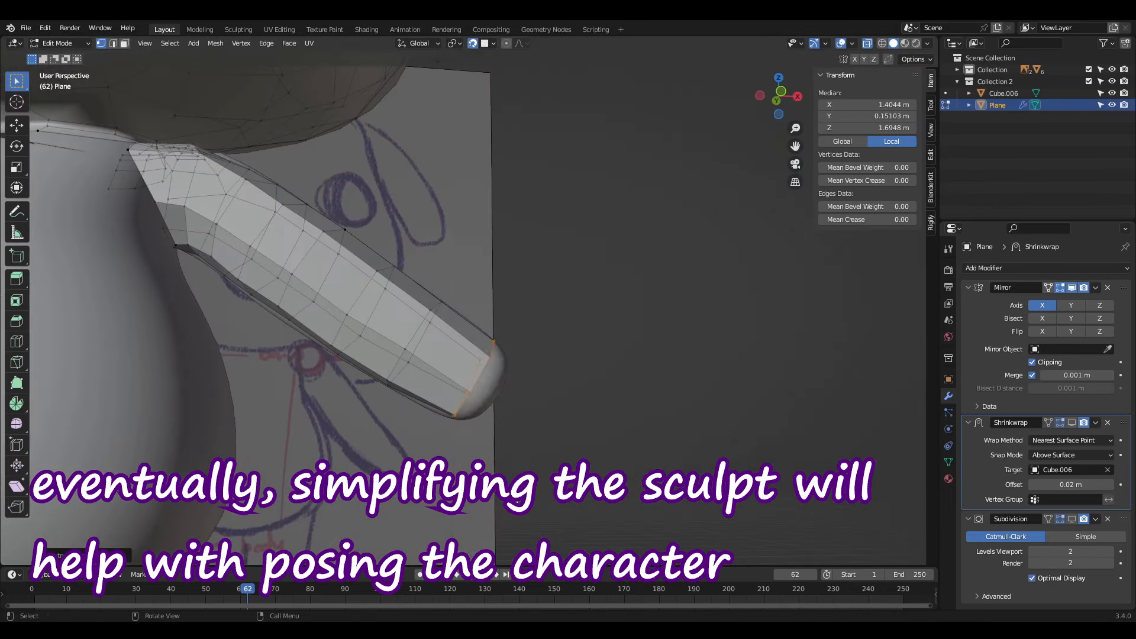
{"action": "left_click", "coordinate": [506, 464]}
{"action": "middle_click_drag", "start_coordinate": [507, 465], "coordinate": [302, 361]}
{"action": "scroll", "coordinate": [294, 379], "scroll_direction": "up", "scroll_amount": 2}
Step: Scale down the end rings and move their vertices to fit the rounded end of the hand
{"action": "key", "text": "s"}
{"action": "key", "text": "g"}
{"action": "left_click", "coordinate": [491, 461]}
{"action": "key", "text": "g"}
{"action": "middle_click_drag", "start_coordinate": [492, 461], "coordinate": [627, 480]}
{"action": "left_click", "coordinate": [486, 449]}
{"action": "key", "text": "g"}
{"action": "left_click", "coordinate": [451, 461]}
{"action": "scroll", "coordinate": [436, 461], "scroll_direction": "up", "scroll_amount": 2}
{"action": "key", "text": "s"}
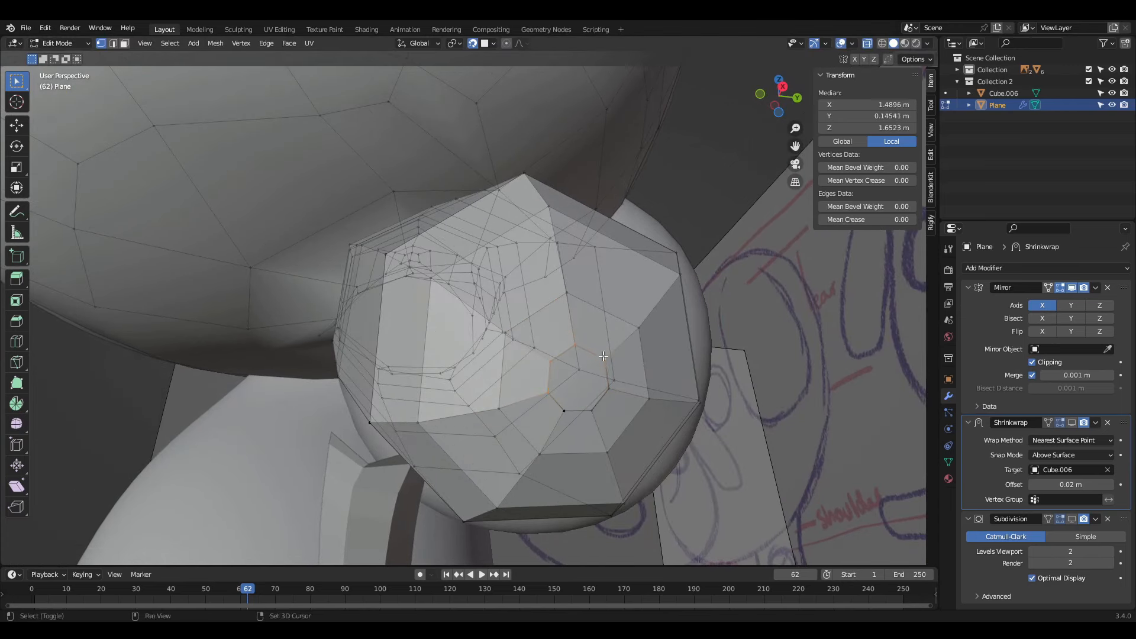
Step: Close the small opening at the hand's tip and leave mesh editing to view the arm and neck
{"action": "middle_click_drag", "start_coordinate": [566, 410], "coordinate": [455, 442]}
{"action": "left_click", "coordinate": [455, 442]}
{"action": "left_click", "coordinate": [441, 466]}
{"action": "scroll", "coordinate": [414, 465], "scroll_direction": "down", "scroll_amount": 7}
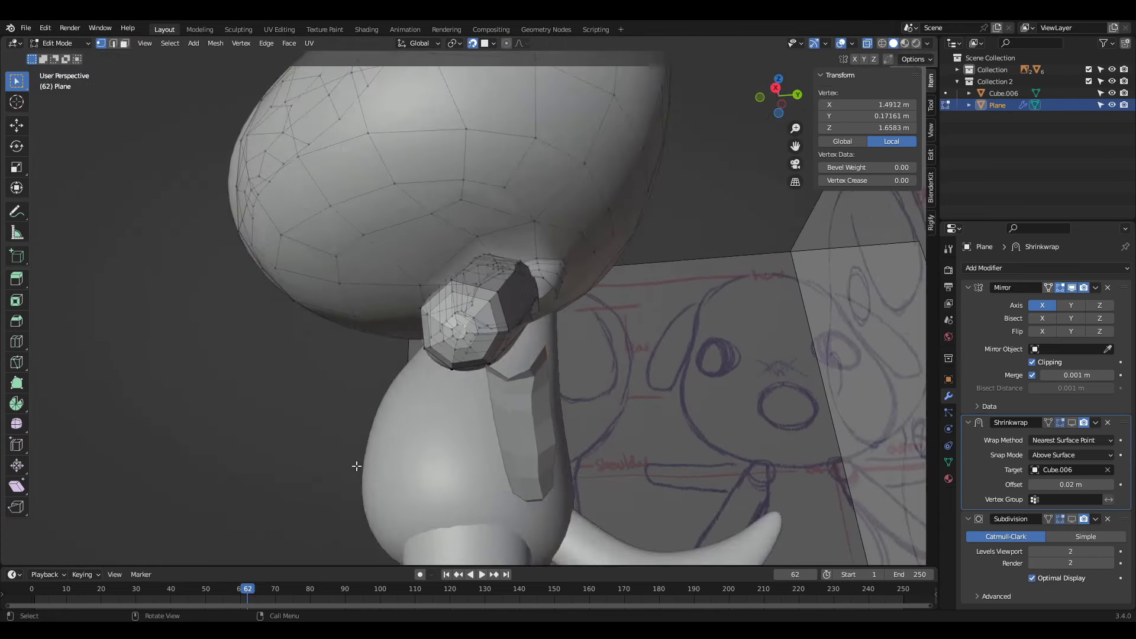
{"action": "key", "text": "Tab"}
{"action": "middle_click_drag", "start_coordinate": [355, 466], "coordinate": [489, 461]}
{"action": "scroll", "coordinate": [713, 324], "scroll_direction": "down", "scroll_amount": 4}
{"action": "middle_click_drag", "start_coordinate": [713, 324], "coordinate": [816, 406], "text": "shift"}
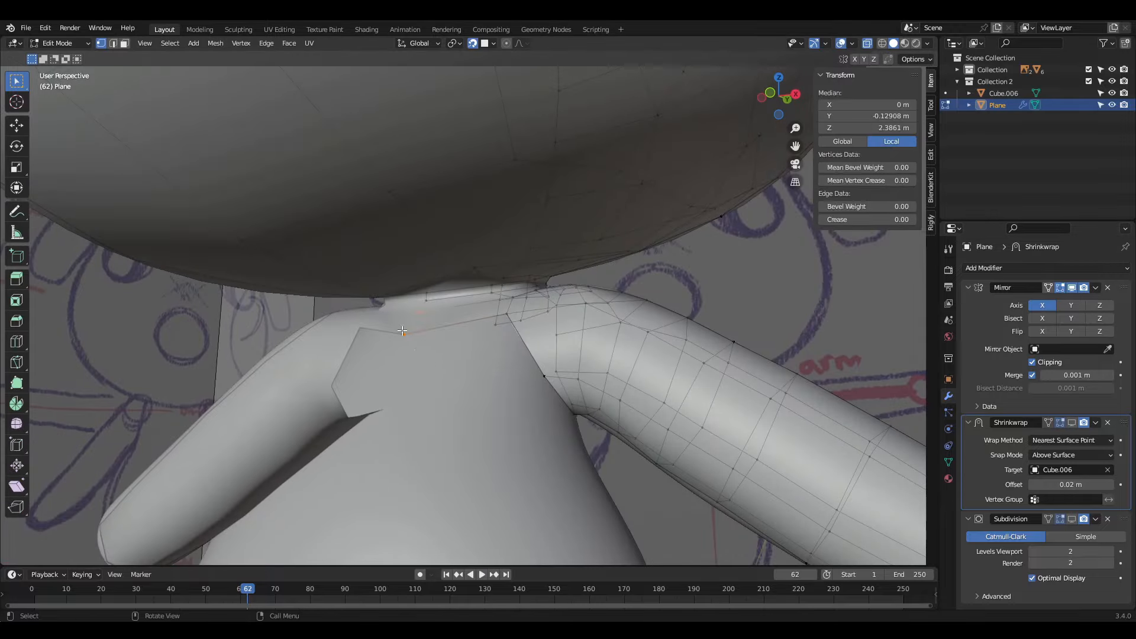
Step: Extrude vertices from the chest and armpit edges to outline new torso faces down and around beneath the arm
{"action": "left_click", "coordinate": [531, 344]}
{"action": "middle_click_drag", "start_coordinate": [532, 344], "coordinate": [501, 336]}
{"action": "key", "text": "e"}
{"action": "left_click", "coordinate": [535, 347], "text": "shift"}
{"action": "left_click", "coordinate": [253, 274]}
{"action": "key", "text": "e"}
{"action": "middle_click_drag", "start_coordinate": [372, 335], "coordinate": [409, 380]}
{"action": "key", "text": "e"}
{"action": "left_click", "coordinate": [462, 355]}
{"action": "middle_click_drag", "start_coordinate": [462, 355], "coordinate": [331, 429]}
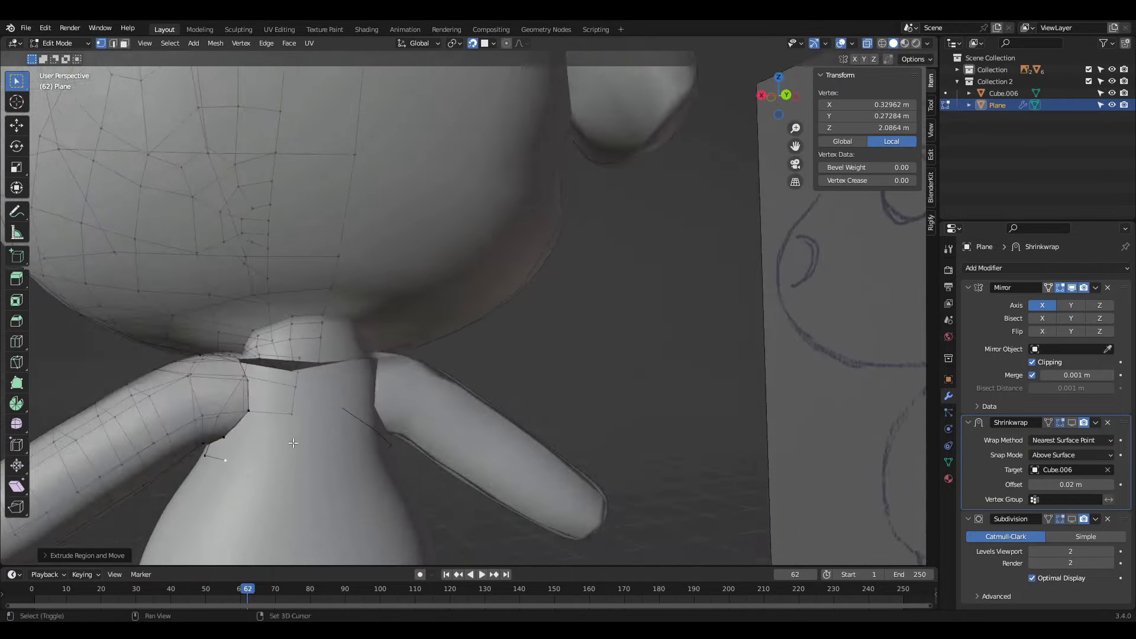
Step: Extrude more vertices around the side behind the arm and fill the outlined gaps with faces
{"action": "key", "text": "e"}
{"action": "left_click", "coordinate": [385, 401]}
{"action": "middle_click_drag", "start_coordinate": [385, 401], "coordinate": [375, 444]}
{"action": "key", "text": "e"}
{"action": "left_click", "coordinate": [397, 354]}
{"action": "middle_click_drag", "start_coordinate": [396, 354], "coordinate": [406, 276]}
{"action": "scroll", "coordinate": [384, 448], "scroll_direction": "up", "scroll_amount": 3}
{"action": "key", "text": "f"}
{"action": "key", "text": "f"}
{"action": "scroll", "coordinate": [355, 416], "scroll_direction": "down", "scroll_amount": 4}
{"action": "scroll", "coordinate": [461, 319], "scroll_direction": "up", "scroll_amount": 4}
{"action": "left_click_drag", "start_coordinate": [406, 277], "coordinate": [410, 297]}
Step: Extrude a row of vertices across the upper back to the mirror centre line
{"action": "key", "text": "e"}
{"action": "middle_click_drag", "start_coordinate": [500, 356], "coordinate": [292, 372]}
{"action": "left_click", "coordinate": [413, 337]}
{"action": "key", "text": "e"}
{"action": "left_click", "coordinate": [345, 343]}
{"action": "key", "text": "e"}
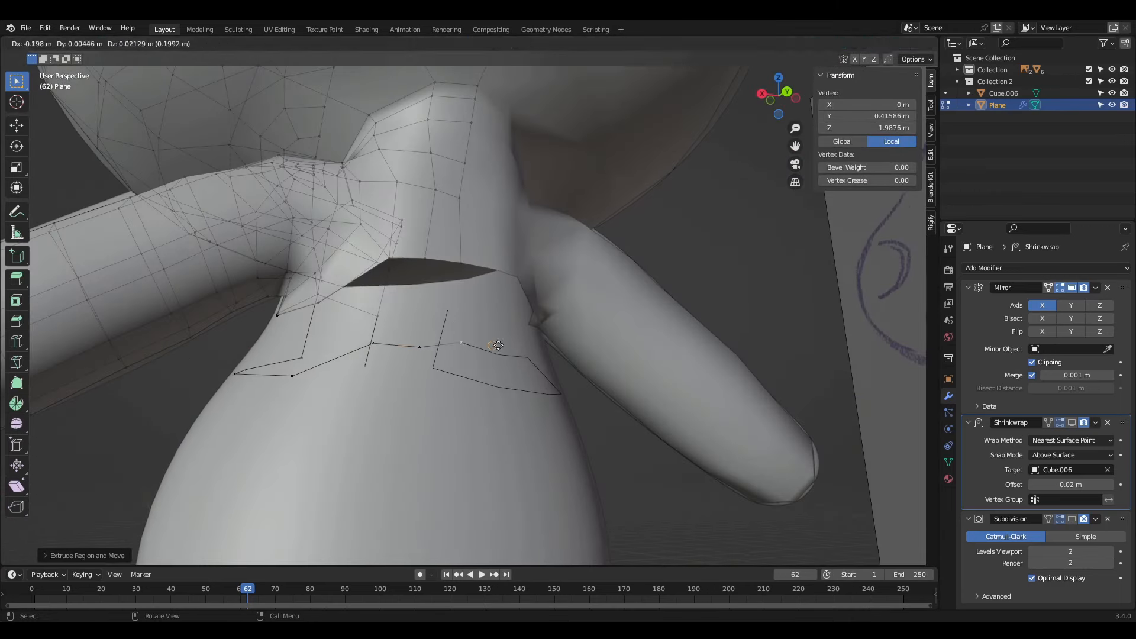
{"action": "left_click", "coordinate": [498, 345]}
Step: Undo the last few vertex edits on the torso
{"action": "mouse_move", "coordinate": [498, 345]}
{"action": "middle_mouse_down"}
{"action": "mouse_move", "coordinate": [217, 400]}
{"action": "mouse_move", "coordinate": [178, 378]}
{"action": "mouse_move", "coordinate": [288, 326]}
{"action": "middle_mouse_up"}
{"action": "key", "text": "ctrl+z"}
{"action": "key", "text": "ctrl+z"}
{"action": "key", "text": "ctrl+z"}
{"action": "scroll", "coordinate": [178, 379], "scroll_direction": "down", "scroll_amount": 4}
{"action": "key", "text": "ctrl+z"}
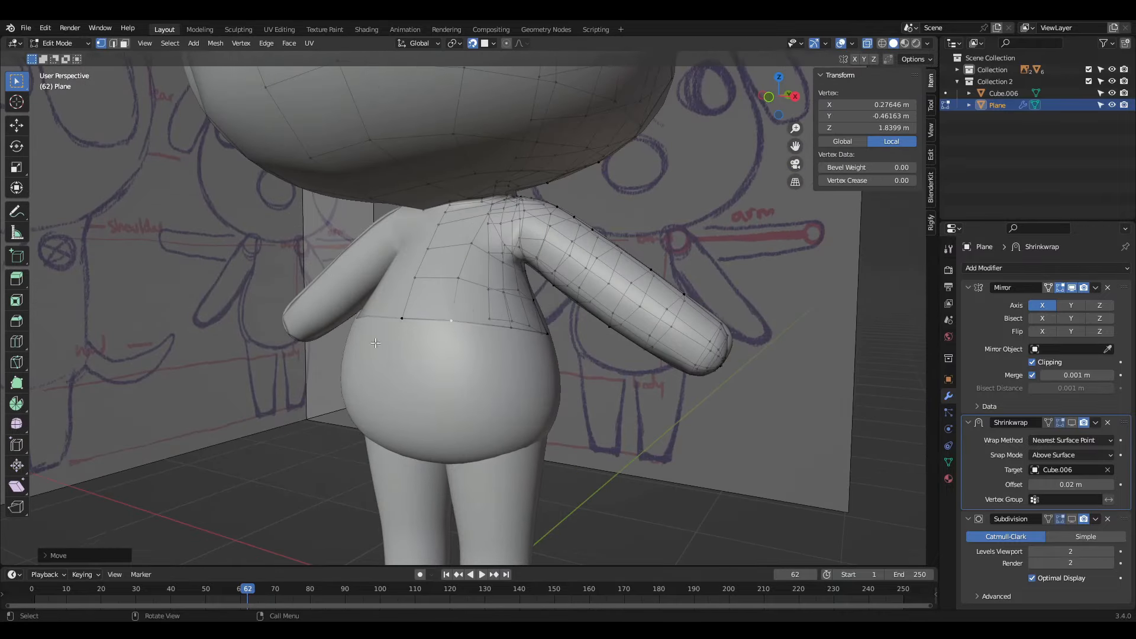
Step: Extrude a vertical line of vertices from the chest down the front centre of the belly
{"action": "key", "text": "e"}
{"action": "left_click", "coordinate": [393, 389]}
{"action": "middle_click_drag", "start_coordinate": [393, 389], "coordinate": [388, 340]}
{"action": "scroll", "coordinate": [387, 340], "scroll_direction": "up", "scroll_amount": 2}
{"action": "key", "text": "e"}
{"action": "left_click", "coordinate": [385, 379]}
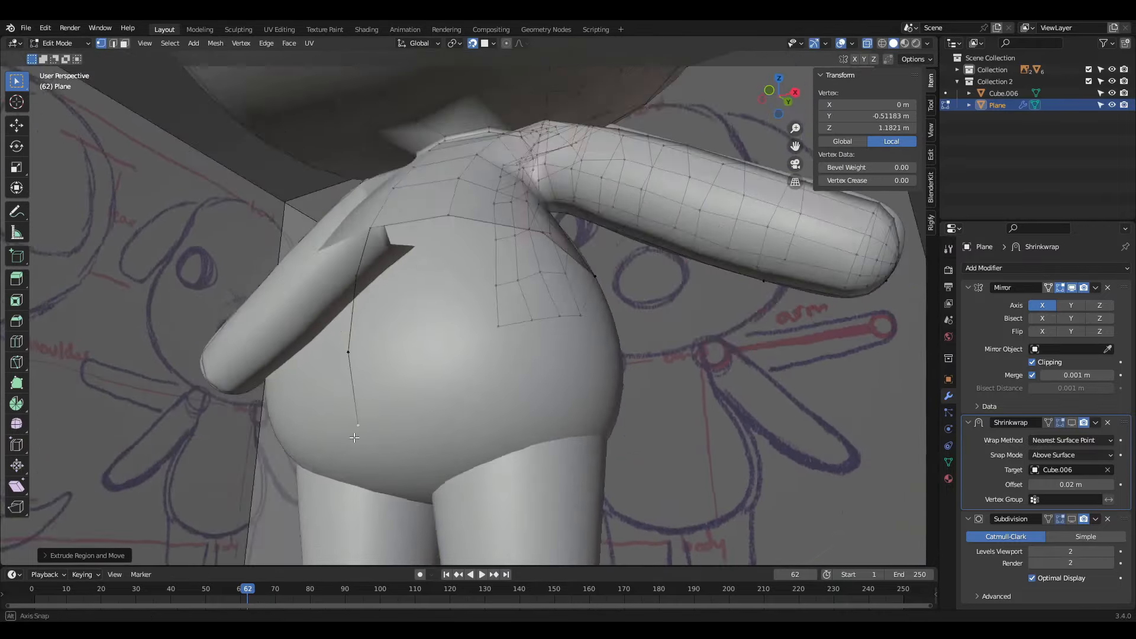
{"action": "key", "text": "e"}
{"action": "left_click", "coordinate": [384, 455]}
{"action": "middle_click_drag", "start_coordinate": [385, 449], "coordinate": [378, 361]}
Step: Extrude a horizontal row of vertices from the front of the belly around its side to the back
{"action": "left_click", "coordinate": [462, 297]}
{"action": "key", "text": "e"}
{"action": "left_click", "coordinate": [443, 355]}
{"action": "key", "text": "e"}
{"action": "left_click", "coordinate": [512, 349]}
{"action": "key", "text": "e"}
{"action": "left_click", "coordinate": [492, 379]}
{"action": "middle_click_drag", "start_coordinate": [491, 378], "coordinate": [249, 379]}
{"action": "key", "text": "e"}
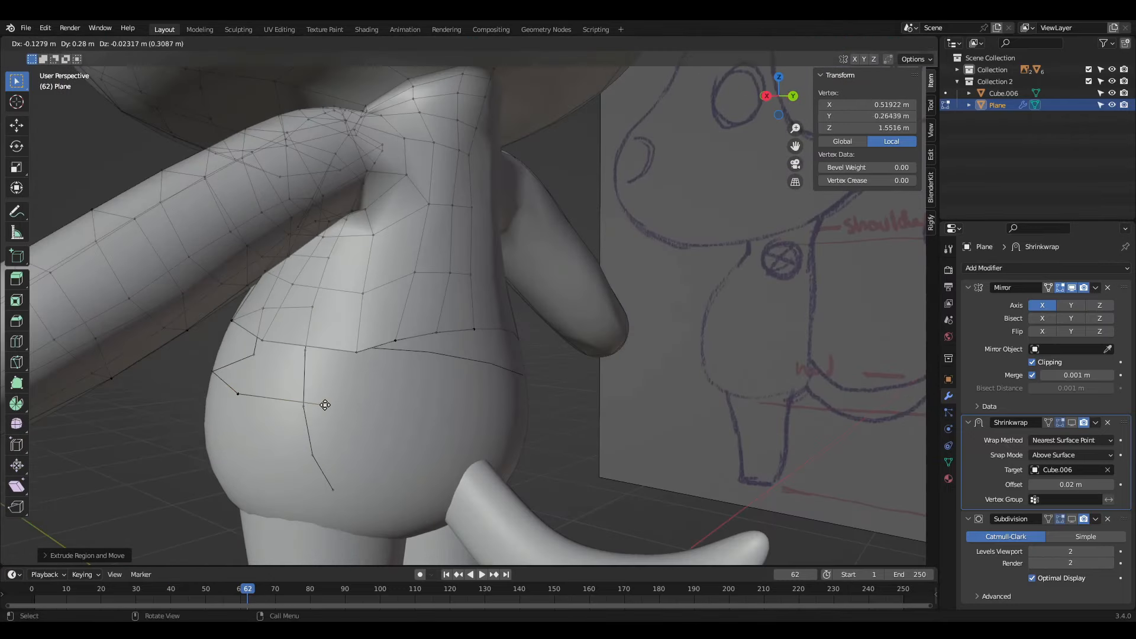
{"action": "left_click", "coordinate": [364, 372]}
Step: Fill the outlined gaps around the belly with a strip of quad faces
{"action": "middle_click_drag", "start_coordinate": [364, 372], "coordinate": [336, 299]}
{"action": "left_click_drag", "start_coordinate": [448, 406], "coordinate": [448, 405]}
{"action": "key", "text": "f"}
{"action": "key", "text": "f"}
{"action": "key", "text": "f"}
{"action": "key", "text": "f"}
{"action": "key", "text": "f"}
{"action": "middle_click_drag", "start_coordinate": [448, 406], "coordinate": [431, 341]}
Step: Extrude the next row of vertices across the lower back to the centre line above the tail
{"action": "left_click", "coordinate": [505, 378]}
{"action": "key", "text": "e"}
{"action": "left_click", "coordinate": [422, 429]}
{"action": "middle_click_drag", "start_coordinate": [422, 429], "coordinate": [337, 425]}
{"action": "left_click", "coordinate": [441, 415]}
{"action": "middle_click_drag", "start_coordinate": [440, 415], "coordinate": [332, 385]}
Step: Select the lower belly vertices and extrude another row around the hip above the leg
{"action": "left_click_drag", "start_coordinate": [285, 367], "coordinate": [371, 470]}
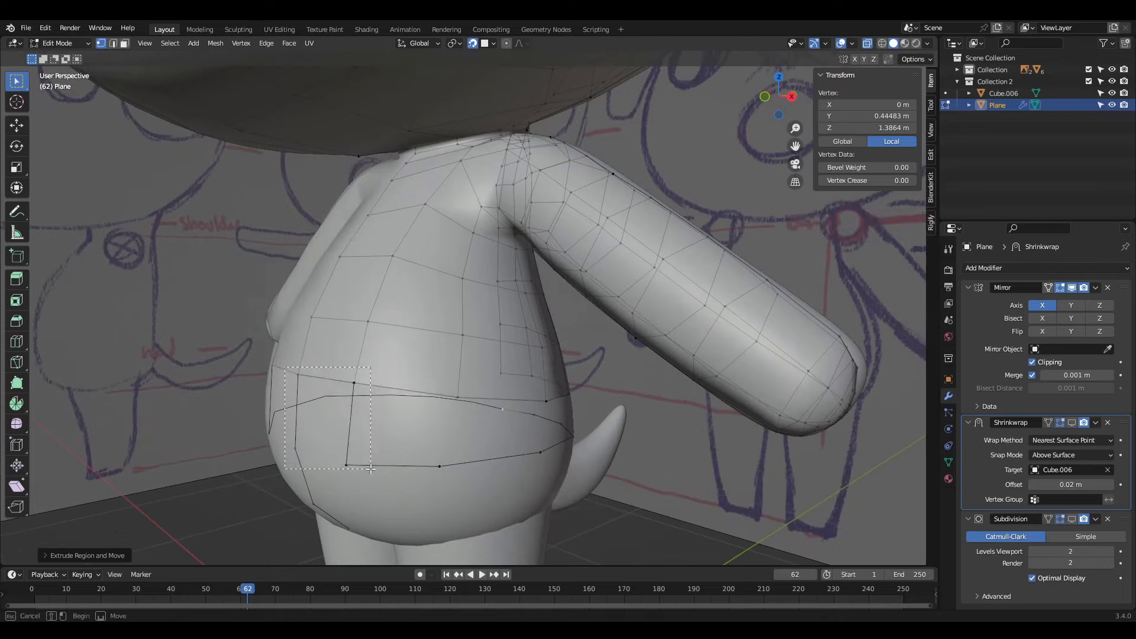
{"action": "middle_click_drag", "start_coordinate": [370, 458], "coordinate": [196, 415]}
{"action": "left_click", "coordinate": [379, 432]}
{"action": "key", "text": "e"}
{"action": "left_click", "coordinate": [414, 423]}
{"action": "key", "text": "e"}
{"action": "left_click", "coordinate": [490, 419]}
{"action": "middle_click_drag", "start_coordinate": [490, 419], "coordinate": [194, 439]}
Step: Move the vertices beside the tail's base into line with the surrounding hip mesh
{"action": "left_click", "coordinate": [195, 438]}
{"action": "scroll", "coordinate": [355, 432], "scroll_direction": "up", "scroll_amount": 3}
{"action": "middle_click_drag", "start_coordinate": [432, 408], "coordinate": [584, 294]}
{"action": "left_click", "coordinate": [462, 390]}
{"action": "key", "text": "g"}
{"action": "left_click", "coordinate": [622, 362]}
{"action": "middle_click_drag", "start_coordinate": [621, 363], "coordinate": [522, 363]}
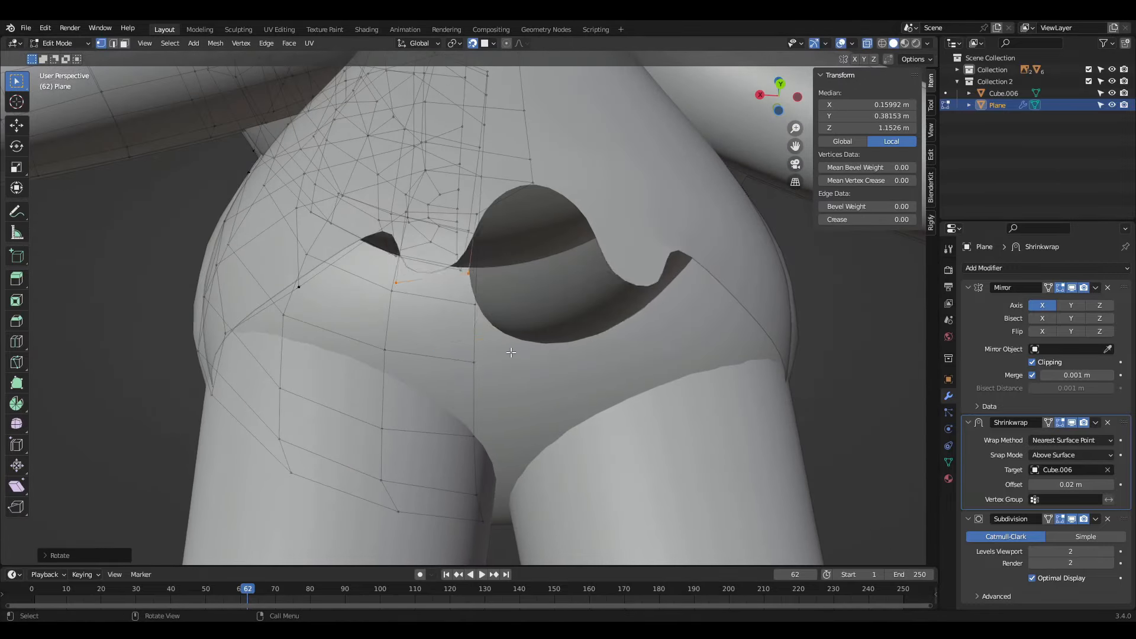
Step: Extrude the edge beside the tail's base around its underside and move it to the centre line
{"action": "key", "text": "e"}
{"action": "left_click", "coordinate": [515, 355]}
{"action": "key", "text": "g"}
{"action": "left_click", "coordinate": [583, 402]}
{"action": "middle_click_drag", "start_coordinate": [583, 402], "coordinate": [572, 379]}
{"action": "key", "text": "g"}
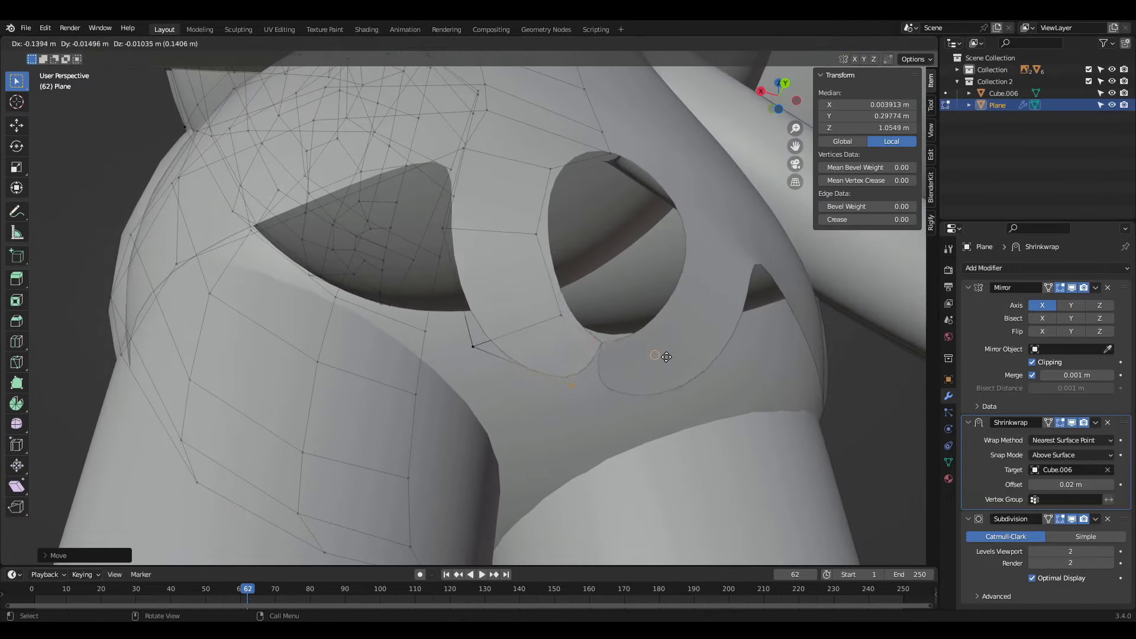
{"action": "left_click", "coordinate": [616, 328]}
{"action": "middle_click_drag", "start_coordinate": [616, 327], "coordinate": [587, 372]}
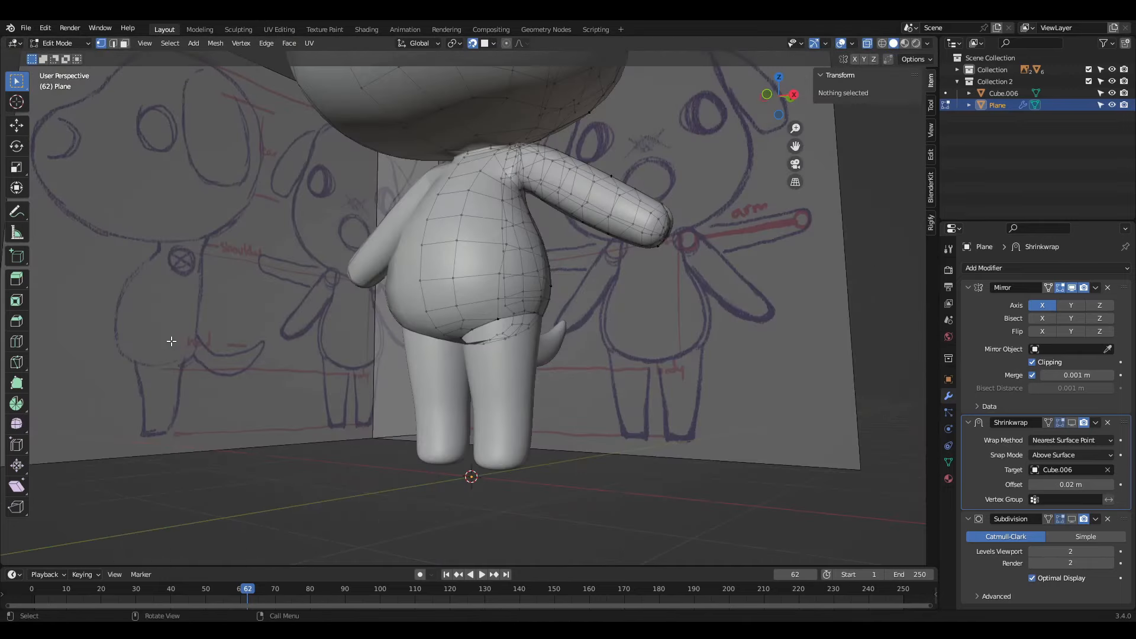
Step: Enable viewport display of the Subdivision and Shrinkwrap modifiers, hiding Cube.006 temporarily to check the retopologized mesh
{"action": "scroll", "coordinate": [131, 361], "scroll_direction": "down", "scroll_amount": 3}
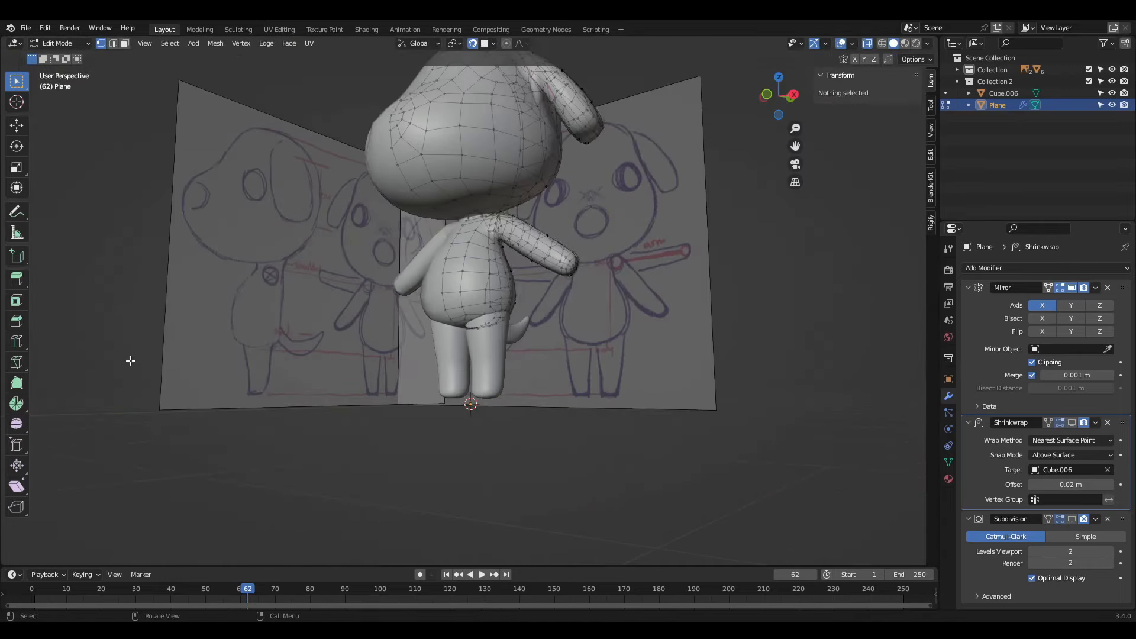
{"action": "middle_click_drag", "start_coordinate": [651, 296], "coordinate": [598, 314]}
{"action": "left_click", "coordinate": [1112, 93]}
{"action": "middle_click_drag", "start_coordinate": [414, 296], "coordinate": [497, 361]}
{"action": "scroll", "coordinate": [594, 368], "scroll_direction": "up", "scroll_amount": 4}
{"action": "left_click", "coordinate": [1071, 519]}
{"action": "left_click", "coordinate": [1071, 422]}
{"action": "middle_click_drag", "start_coordinate": [592, 402], "coordinate": [591, 366]}
{"action": "left_click", "coordinate": [1112, 93]}
{"action": "middle_click_drag", "start_coordinate": [680, 263], "coordinate": [609, 264]}
Step: Select the edge loop around the leg opening and extrude it downward twice in front view
{"action": "left_click", "coordinate": [533, 273], "text": "alt"}
{"action": "key", "text": "KP_1"}
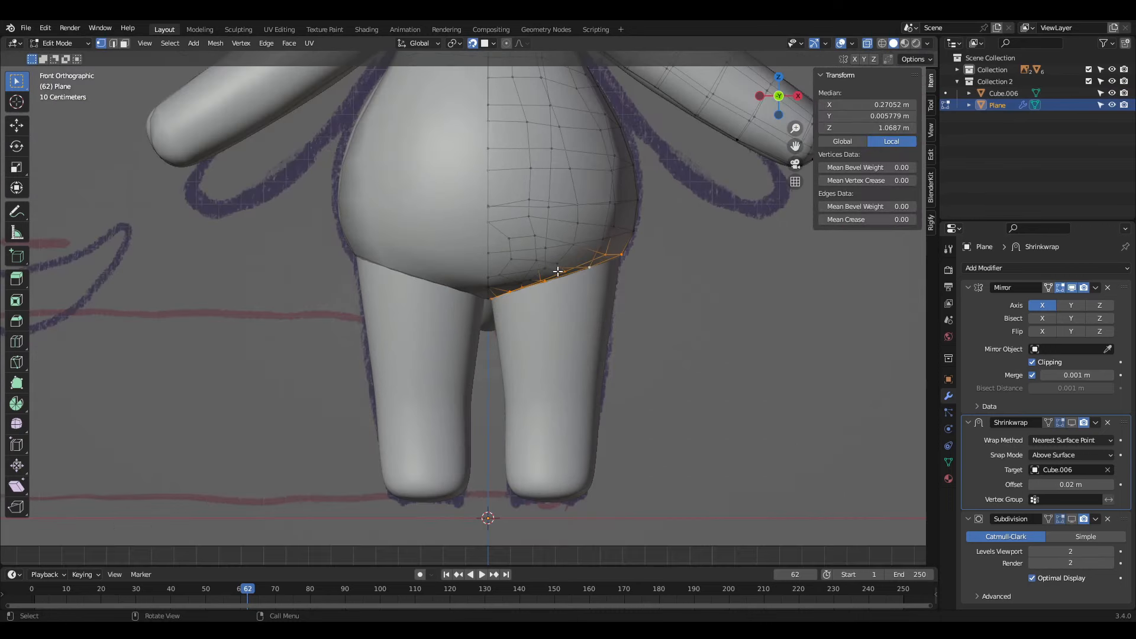
{"action": "left_click", "coordinate": [568, 345]}
{"action": "middle_click_drag", "start_coordinate": [568, 345], "coordinate": [638, 336]}
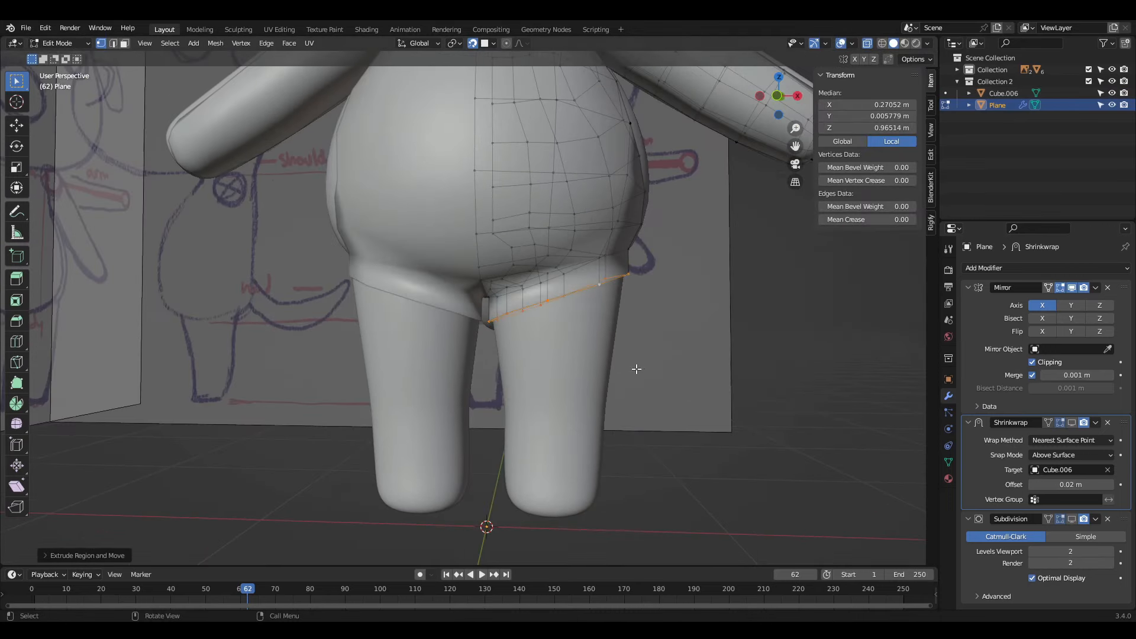
{"action": "key", "text": "KP_1"}
{"action": "left_click", "coordinate": [637, 399]}
{"action": "key", "text": "s"}
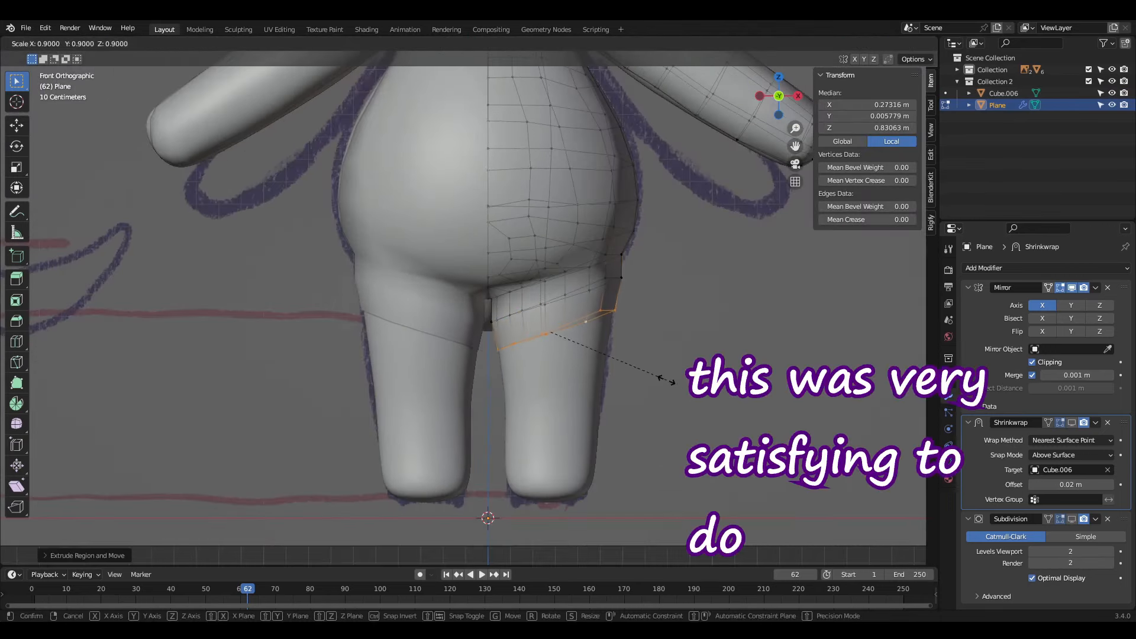
{"action": "left_click", "coordinate": [576, 326]}
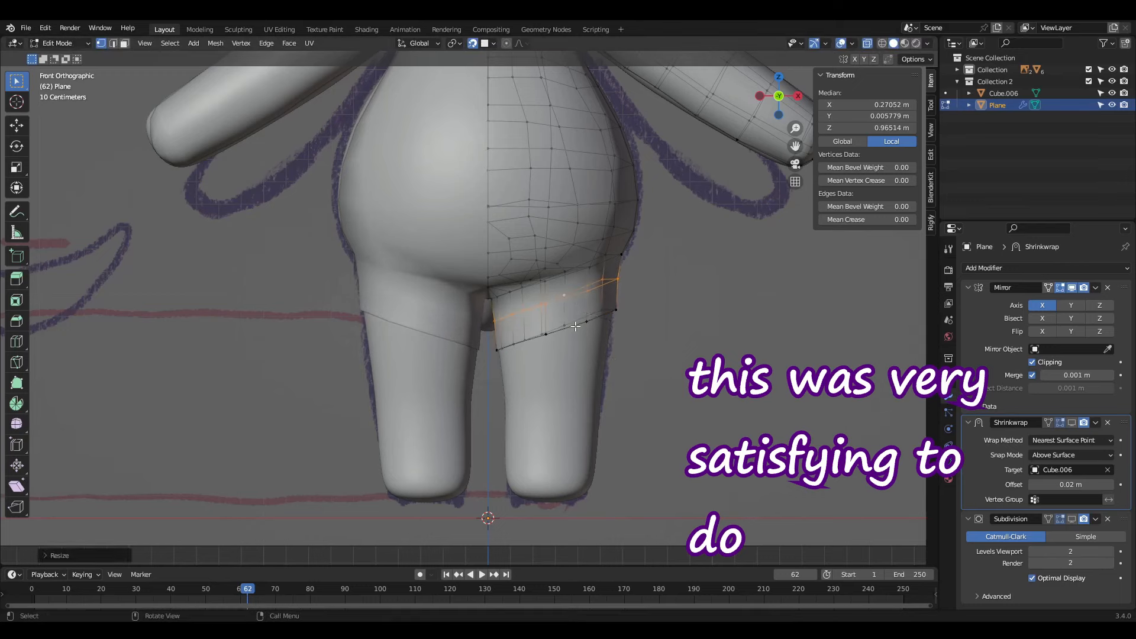
{"action": "left_click", "coordinate": [610, 372]}
{"action": "key", "text": "ctrl+z"}
{"action": "key", "text": "ctrl+z"}
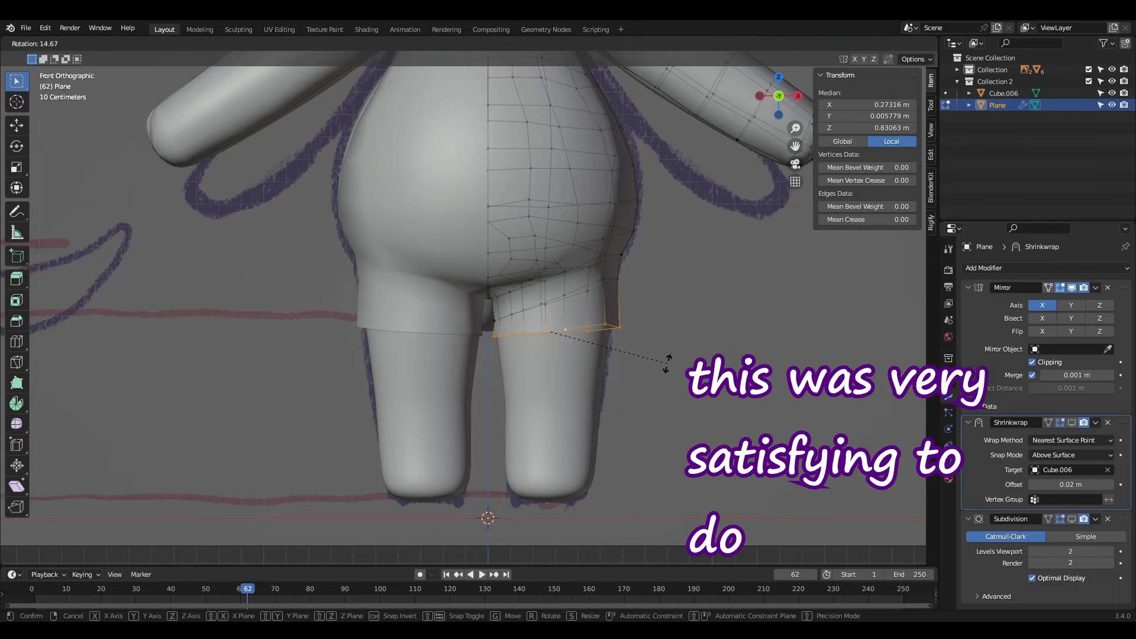
Step: Rotate the new upper leg rings level and scale them to fit the leg's width
{"action": "key", "text": "e"}
{"action": "left_click", "coordinate": [708, 337]}
{"action": "key", "text": "s"}
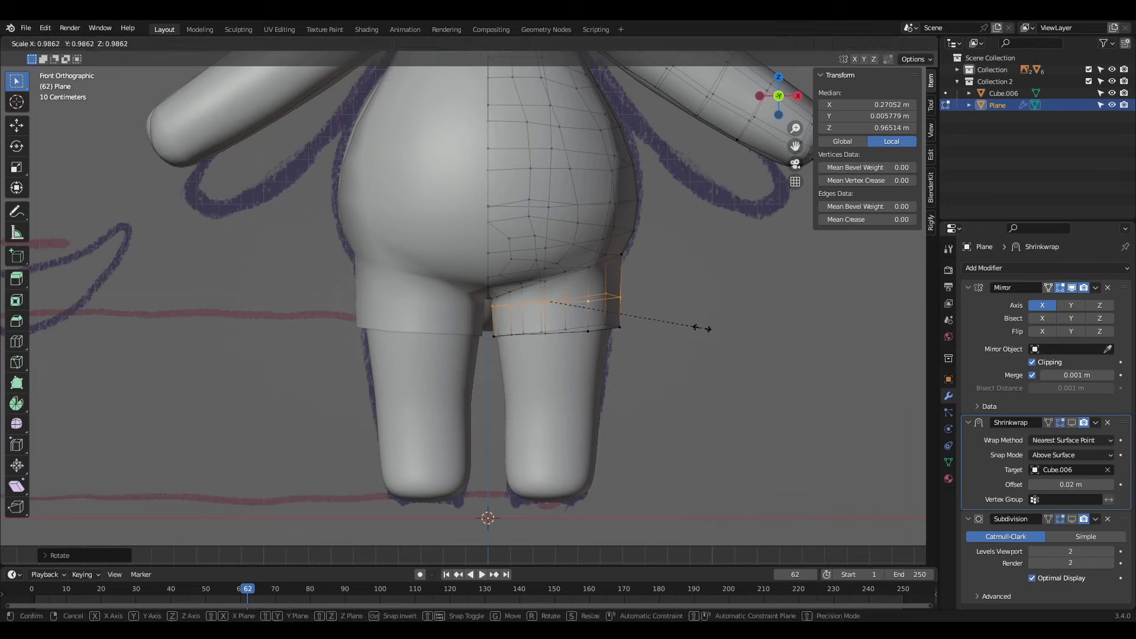
{"action": "left_click", "coordinate": [617, 323]}
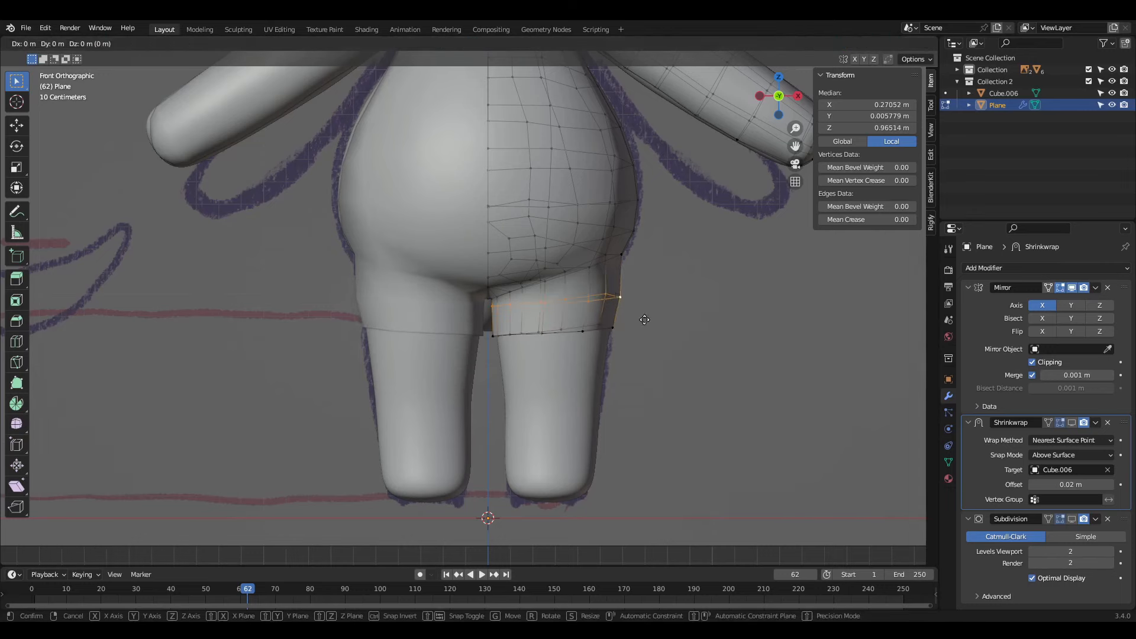
{"action": "key", "text": "s"}
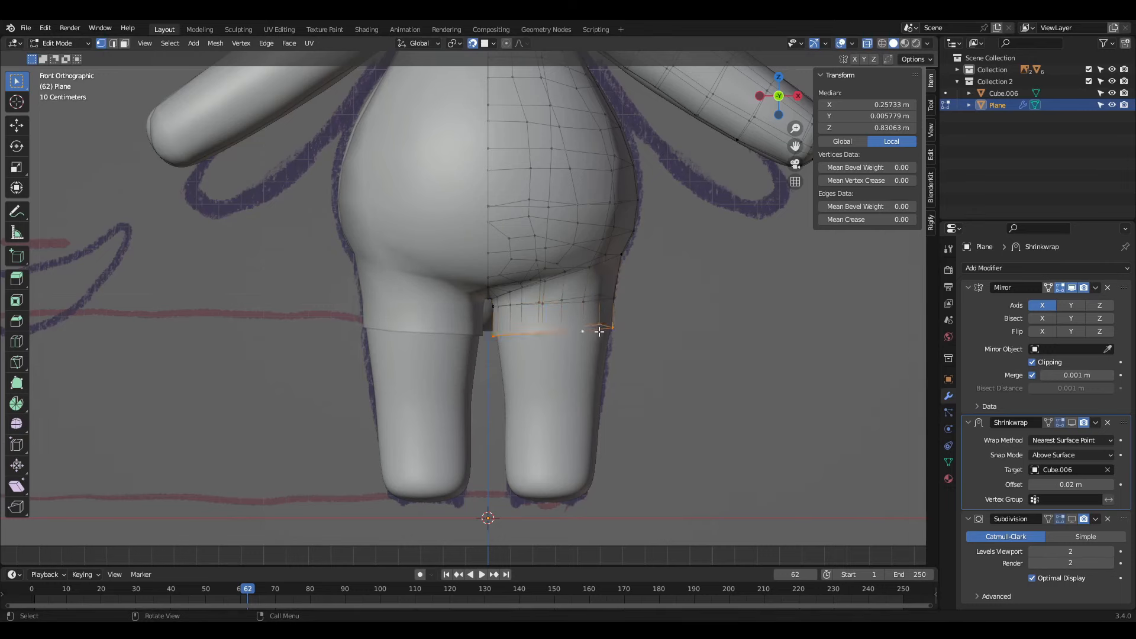
Step: Extend the leg in evenly spaced rings down to the foot and scale down the last ring
{"action": "middle_click_drag", "start_coordinate": [656, 364], "coordinate": [567, 424]}
{"action": "key", "text": "KP_1"}
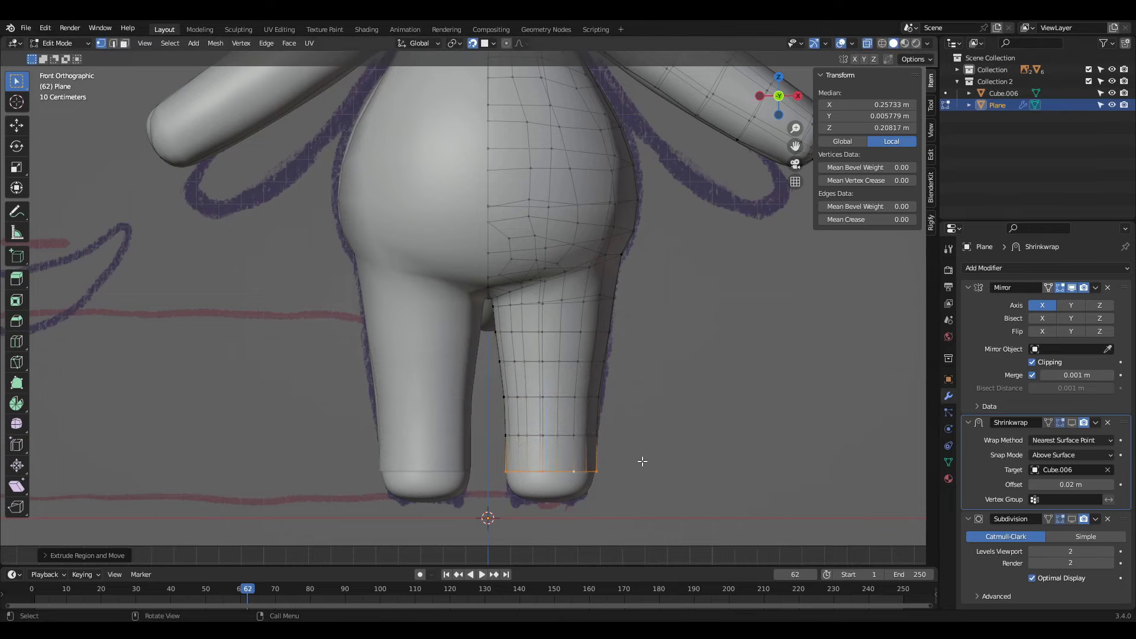
{"action": "left_click", "coordinate": [610, 489]}
{"action": "key", "text": "s"}
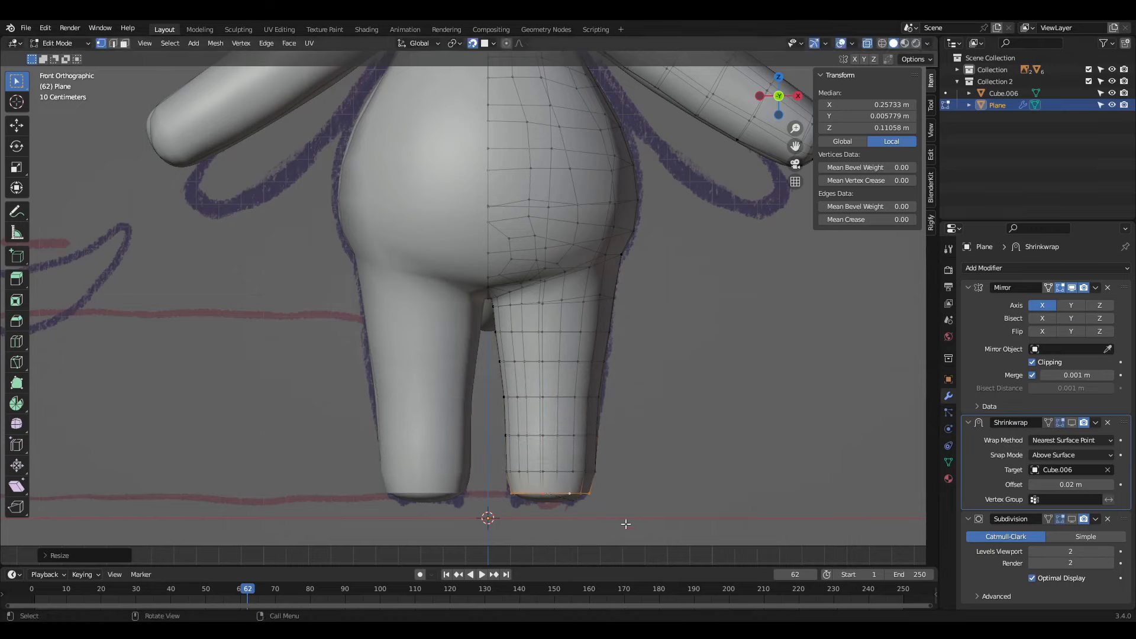
{"action": "left_click", "coordinate": [608, 513]}
Step: Fit the end ring to the rounded sole and extrude it inward, scaled to 0.3
{"action": "middle_click_drag", "start_coordinate": [608, 514], "coordinate": [553, 392]}
{"action": "key", "text": "g"}
{"action": "left_click", "coordinate": [543, 393]}
{"action": "key", "text": "s"}
{"action": "left_click", "coordinate": [578, 368]}
{"action": "key", "text": "e"}
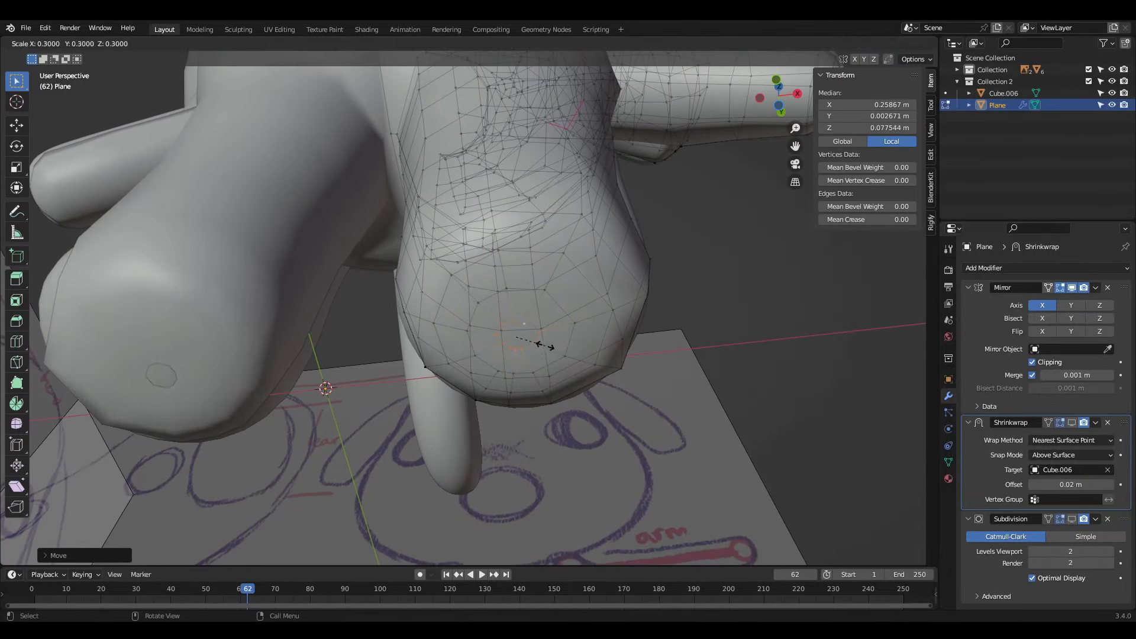
Step: Select the vertices bordering the small opening in the foot's sole and close it
{"action": "scroll", "coordinate": [537, 346], "scroll_direction": "up", "scroll_amount": 3}
{"action": "middle_click_drag", "start_coordinate": [537, 346], "coordinate": [492, 299]}
{"action": "left_click", "coordinate": [492, 299]}
{"action": "scroll", "coordinate": [513, 256], "scroll_direction": "up", "scroll_amount": 4}
{"action": "middle_click_drag", "start_coordinate": [513, 256], "coordinate": [541, 290], "text": "shift"}
{"action": "left_click", "coordinate": [541, 290], "text": "shift"}
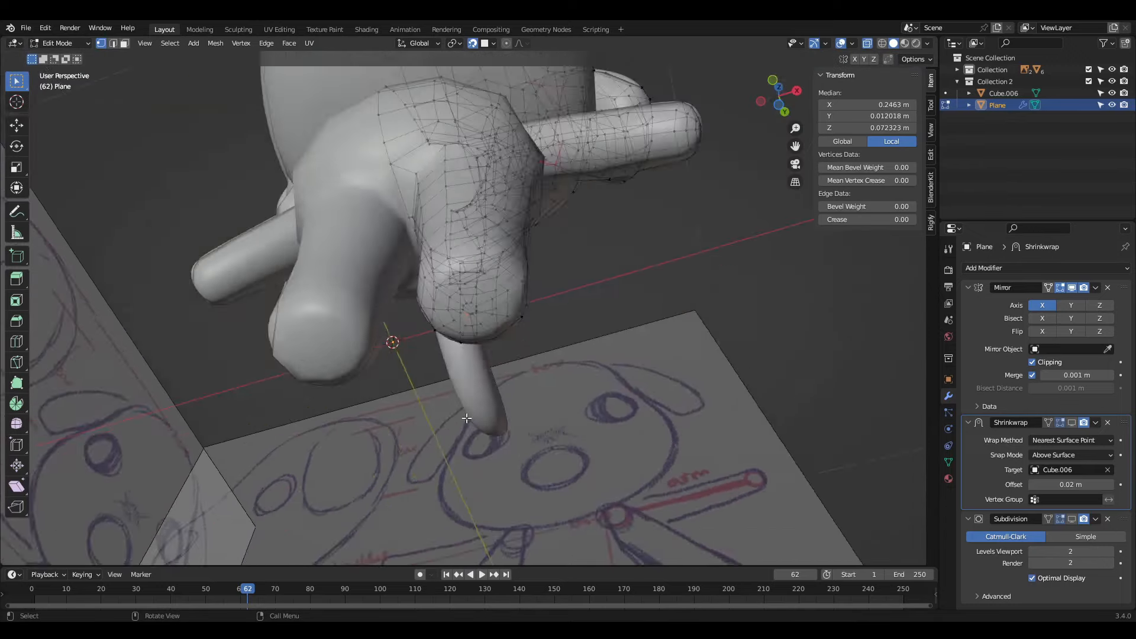
Step: Increase the mean crease of the selected edges around the neck and shoulder joint
{"action": "middle_click_drag", "start_coordinate": [450, 332], "coordinate": [416, 308]}
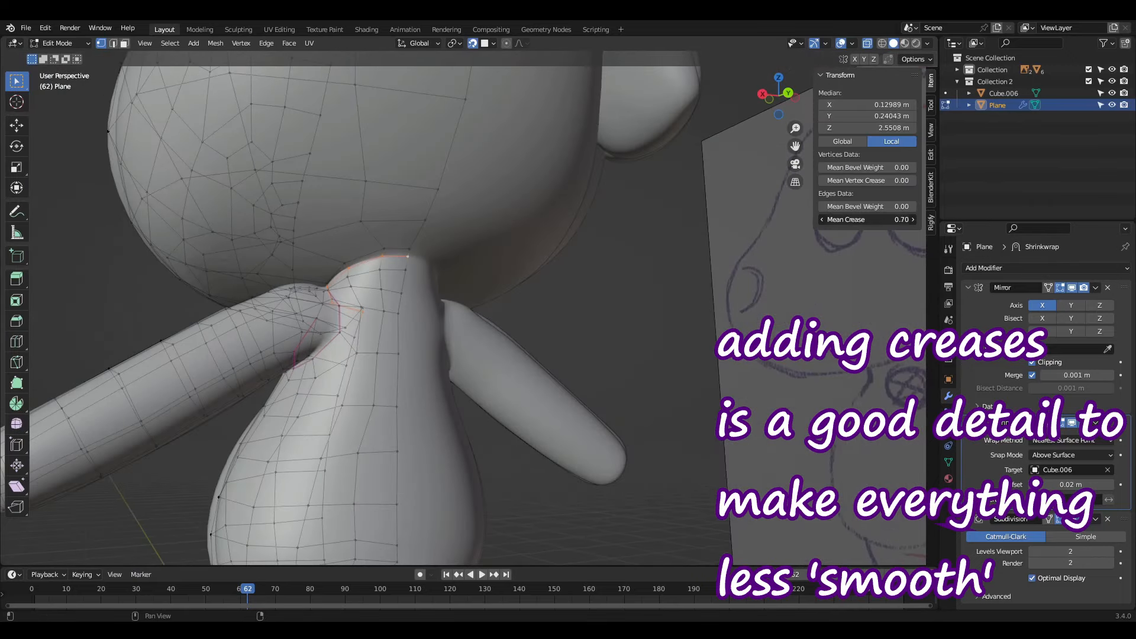
{"action": "left_click_drag", "start_coordinate": [867, 220], "coordinate": [915, 220]}
{"action": "middle_click_drag", "start_coordinate": [383, 294], "coordinate": [572, 292]}
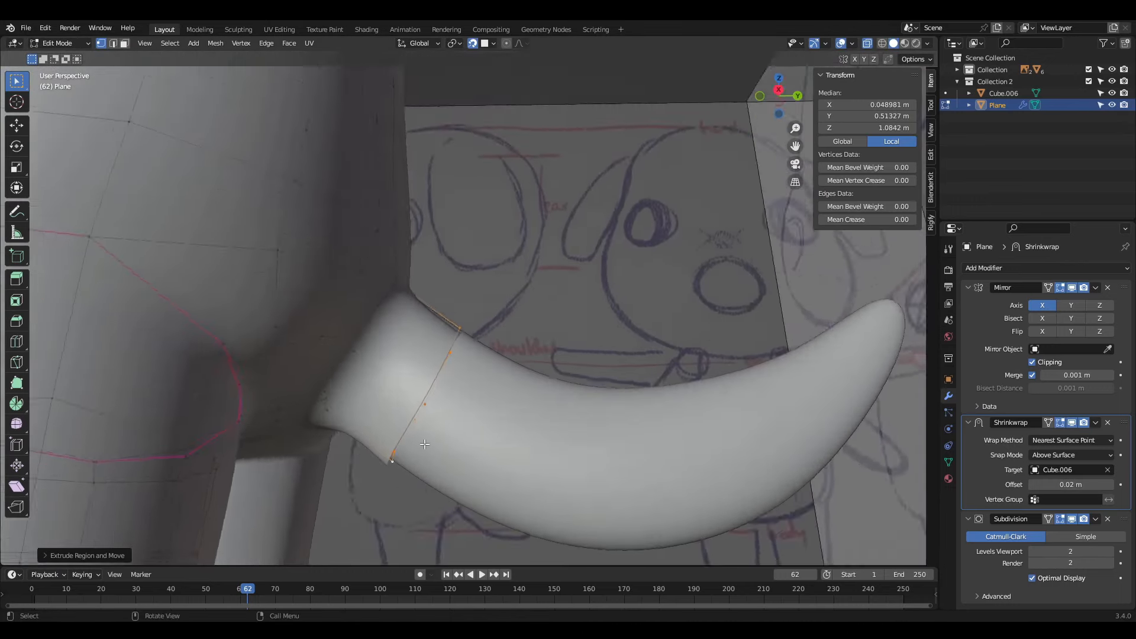
Step: Extrude the open edge loop at the tail's base outward in rings along the tail
{"action": "key", "text": "e"}
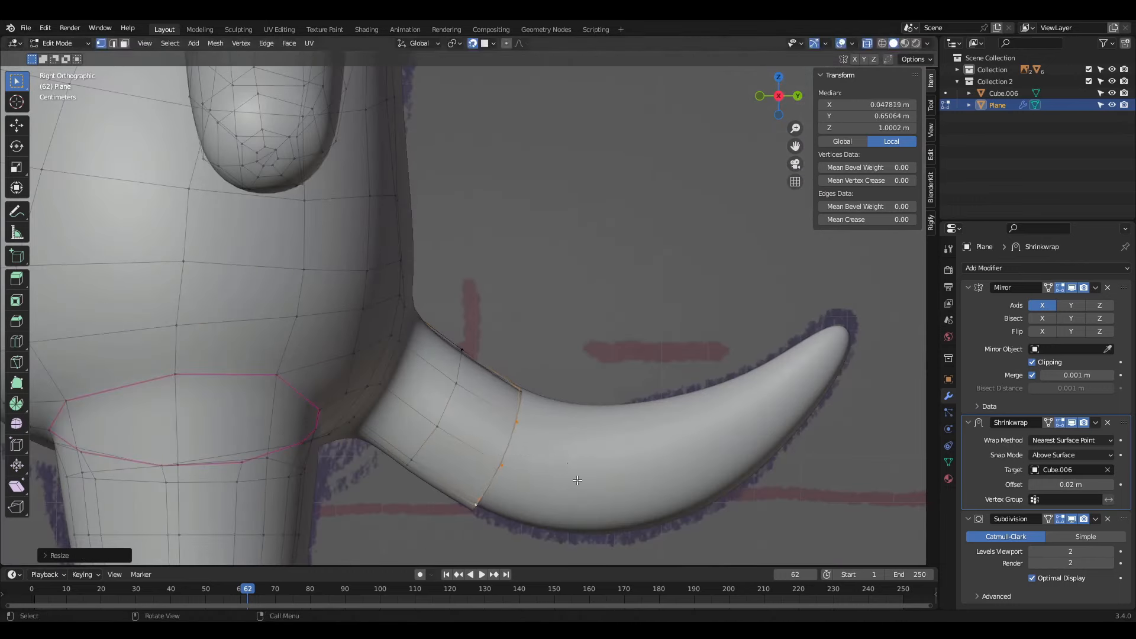
{"action": "key", "text": "e"}
{"action": "left_click", "coordinate": [684, 483]}
Step: Move individual vertices of the first tail rings to even out their spacing around the tail
{"action": "middle_click_drag", "start_coordinate": [684, 482], "coordinate": [558, 403]}
{"action": "key", "text": "g"}
{"action": "left_click", "coordinate": [513, 341]}
{"action": "middle_click_drag", "start_coordinate": [513, 340], "coordinate": [490, 285]}
{"action": "key", "text": "g"}
{"action": "left_click", "coordinate": [533, 349]}
{"action": "left_click", "coordinate": [512, 418]}
{"action": "middle_click_drag", "start_coordinate": [512, 418], "coordinate": [515, 331]}
{"action": "key", "text": "g"}
{"action": "left_click", "coordinate": [515, 312]}
Step: Extend rings along the tail's curve in side view, rotating them to follow it, and fit the vertices at its tip
{"action": "key", "text": "KP_3"}
{"action": "left_click_drag", "start_coordinate": [495, 258], "coordinate": [504, 305]}
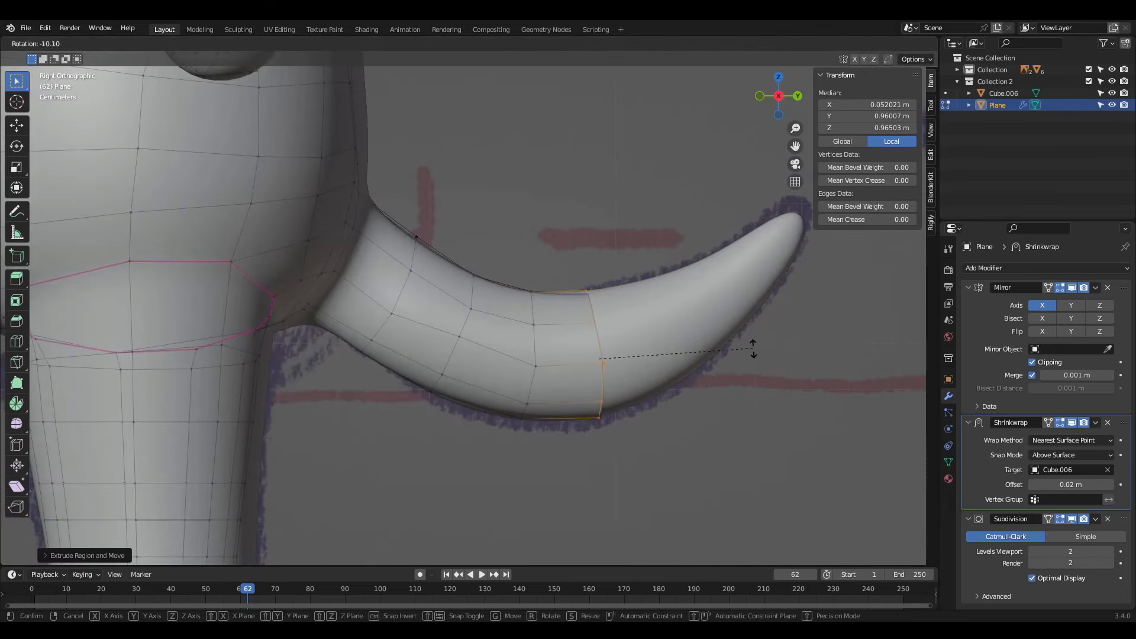
{"action": "middle_click_drag", "start_coordinate": [726, 410], "coordinate": [594, 463], "text": "shift"}
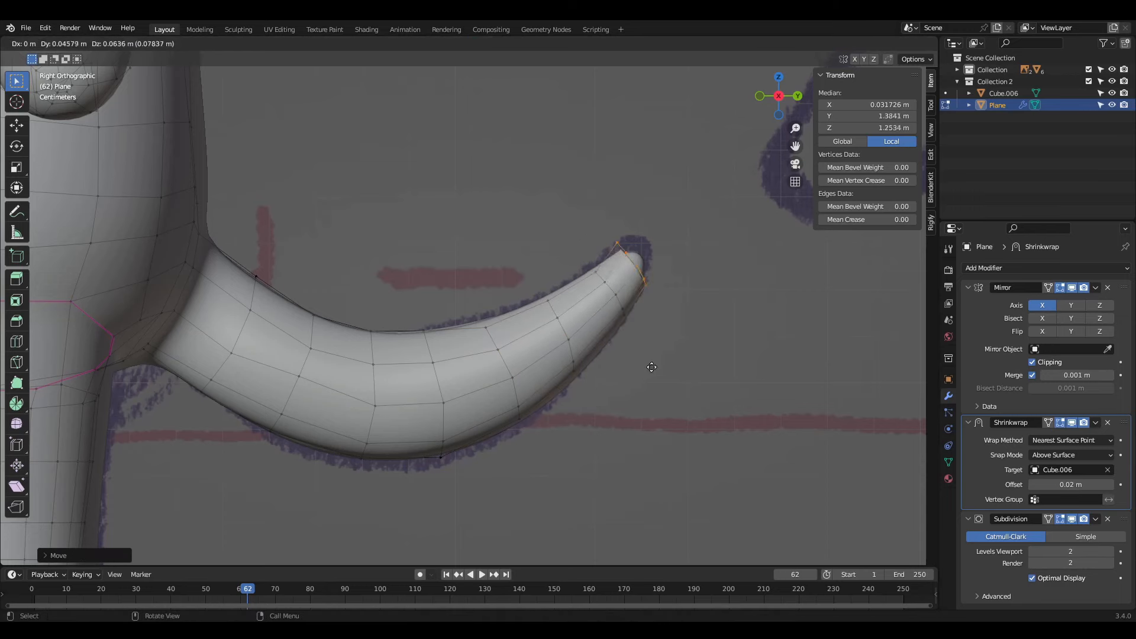
{"action": "left_click", "coordinate": [499, 230]}
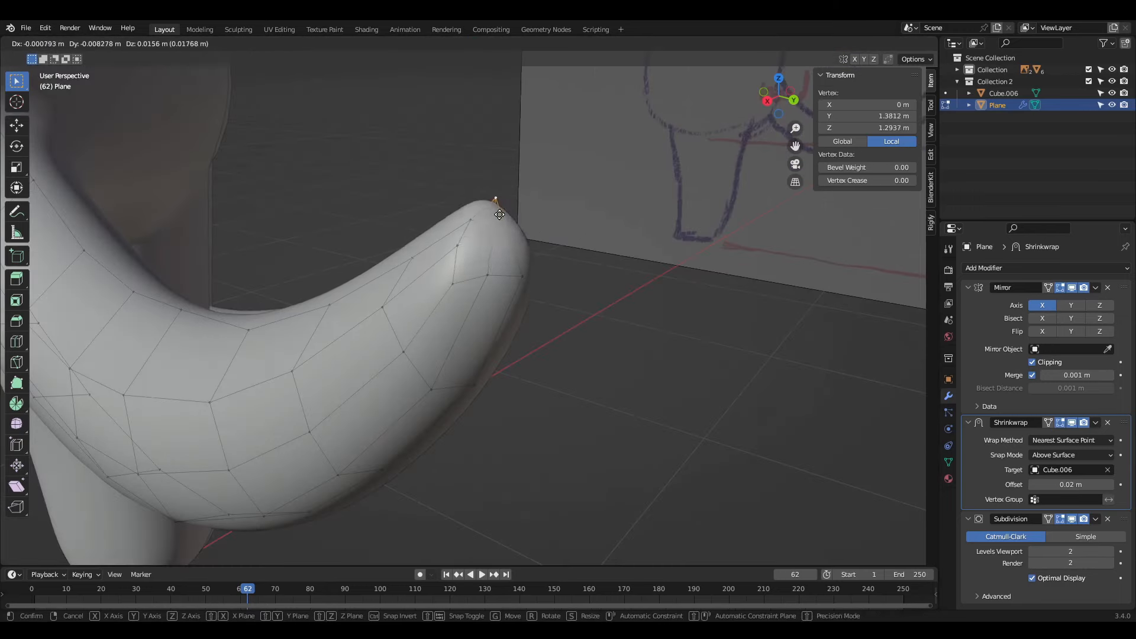
{"action": "left_click", "coordinate": [499, 214]}
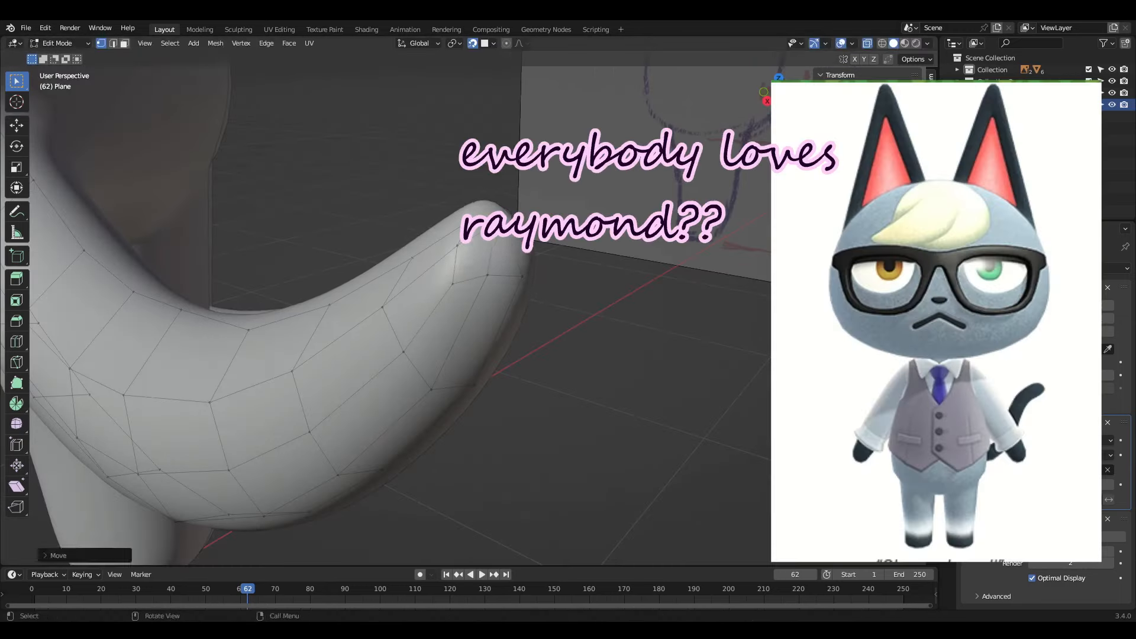
Step: Move the selected vertex at the tail's tip to smooth the tail's end
{"action": "middle_click_drag", "start_coordinate": [500, 214], "coordinate": [585, 237]}
{"action": "key", "text": "g"}
{"action": "left_click", "coordinate": [421, 320]}
{"action": "middle_click_drag", "start_coordinate": [710, 313], "coordinate": [646, 294]}
{"action": "scroll", "coordinate": [633, 276], "scroll_direction": "down", "scroll_amount": 8}
Step: Return to Object Mode, view the whole dog from the front and save the file
{"action": "key", "text": "ctrl+Tab"}
{"action": "left_click", "coordinate": [421, 317]}
{"action": "middle_click_drag", "start_coordinate": [254, 317], "coordinate": [286, 353]}
{"action": "scroll", "coordinate": [286, 354], "scroll_direction": "down", "scroll_amount": 3}
{"action": "key", "text": "KP_3"}
{"action": "key", "text": "KP_1"}
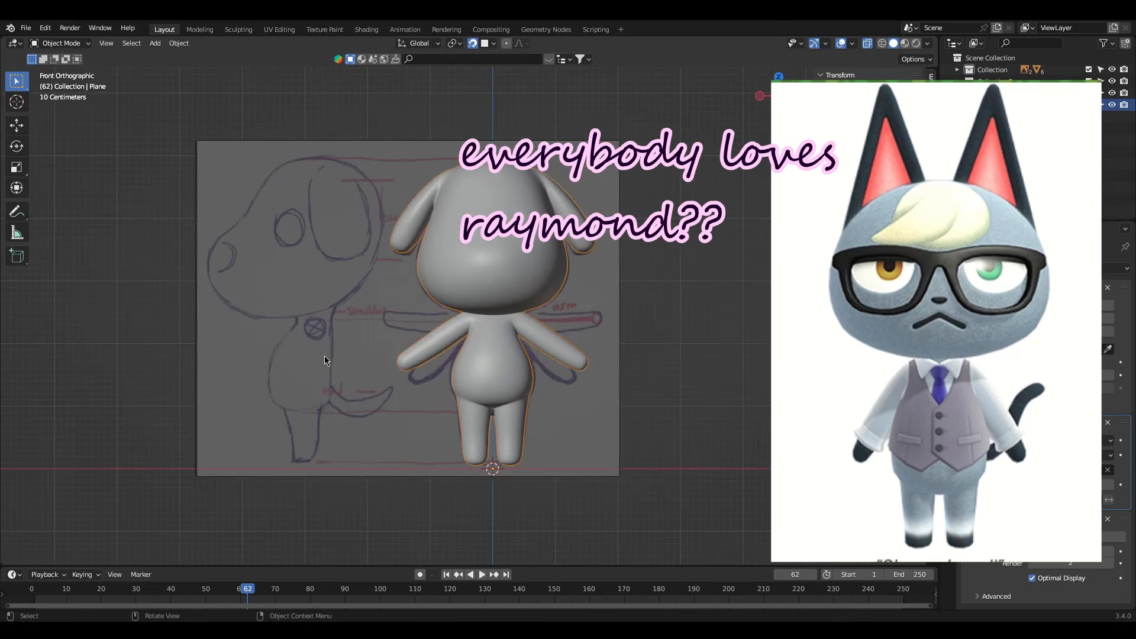
{"action": "left_click", "coordinate": [26, 27]}
{"action": "left_click", "coordinate": [60, 107]}
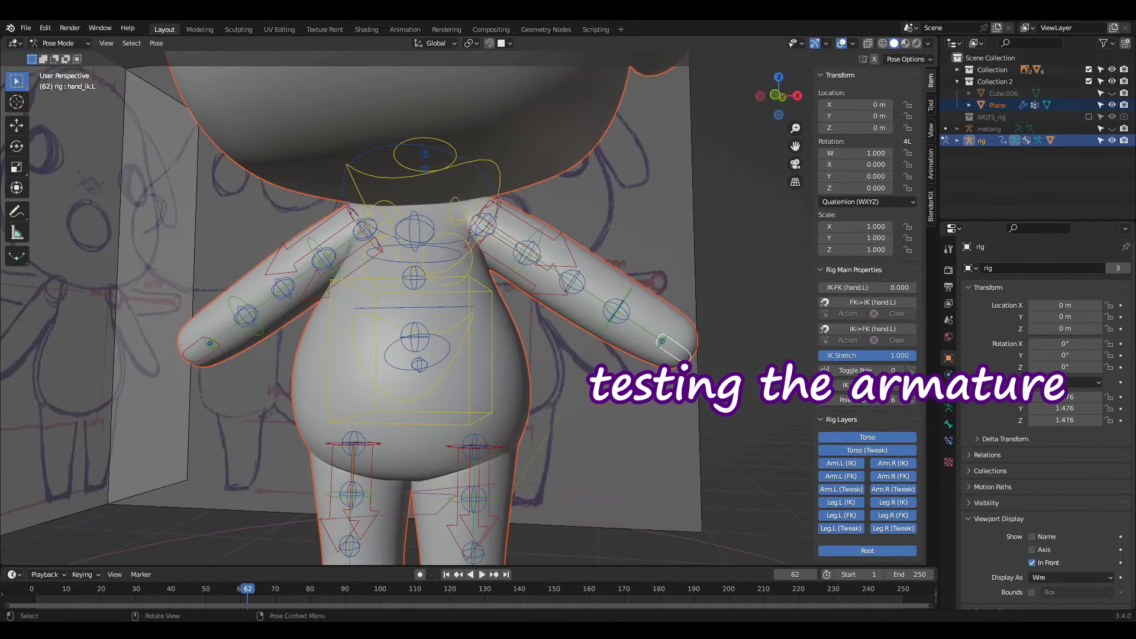
Step: Test the armature by moving the left hand, left foot and torso controls, undoing the test poses
{"action": "key", "text": "g"}
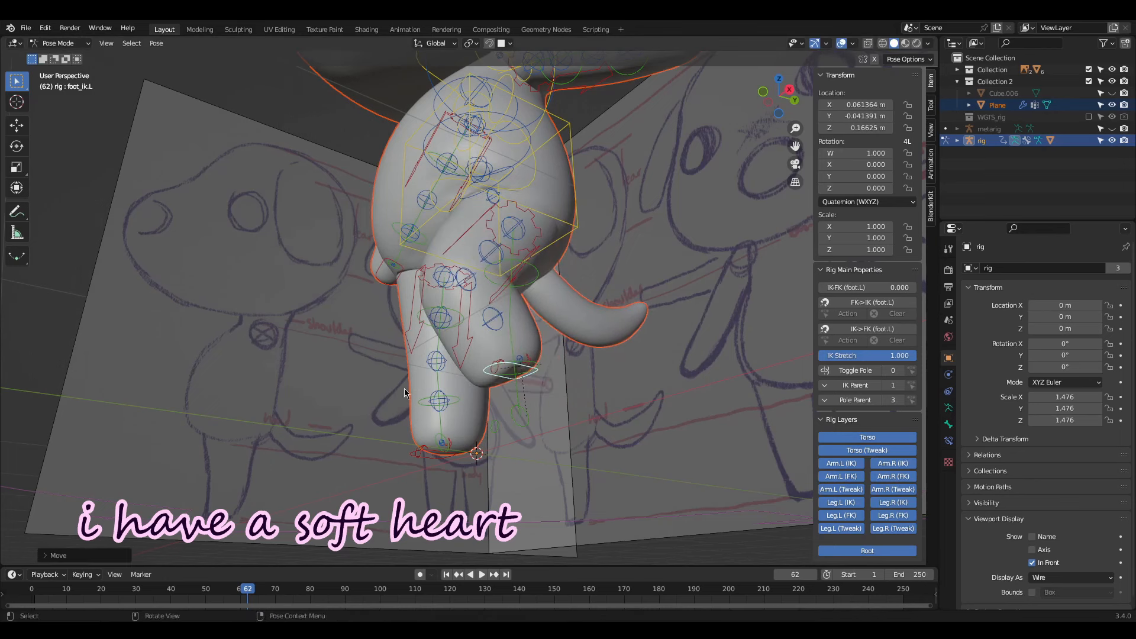
{"action": "middle_click_drag", "start_coordinate": [510, 385], "coordinate": [420, 421]}
{"action": "scroll", "coordinate": [418, 421], "scroll_direction": "down", "scroll_amount": 2}
{"action": "key", "text": "ctrl+z"}
{"action": "middle_click_drag", "start_coordinate": [393, 350], "coordinate": [354, 418], "text": "shift"}
{"action": "key", "text": "ctrl+Tab"}
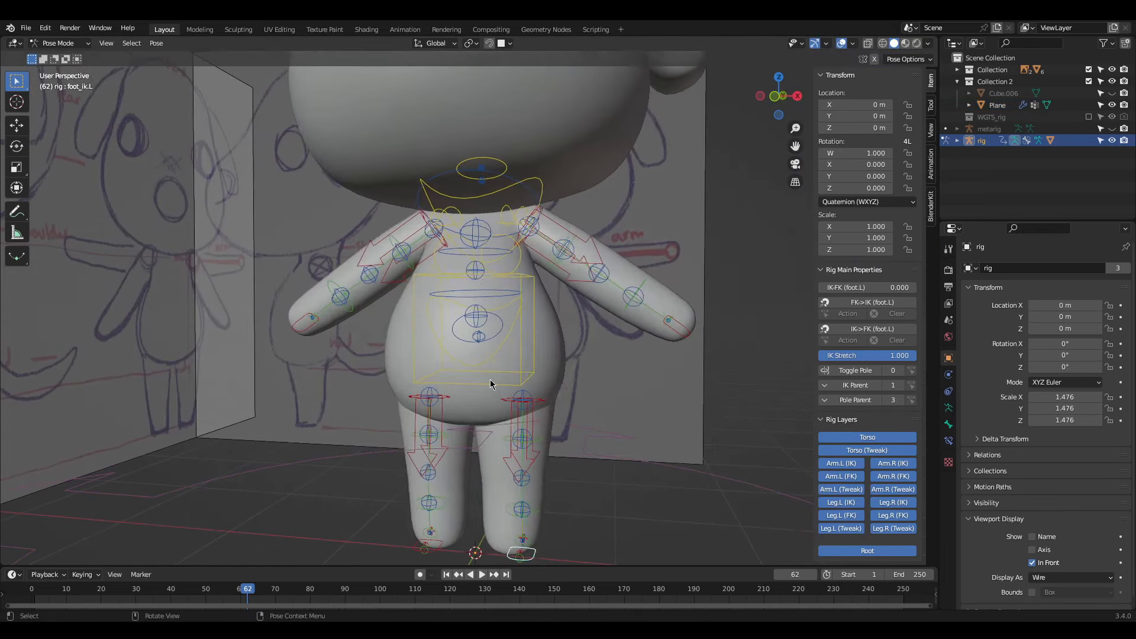
{"action": "left_click", "coordinate": [490, 378]}
{"action": "key", "text": "g"}
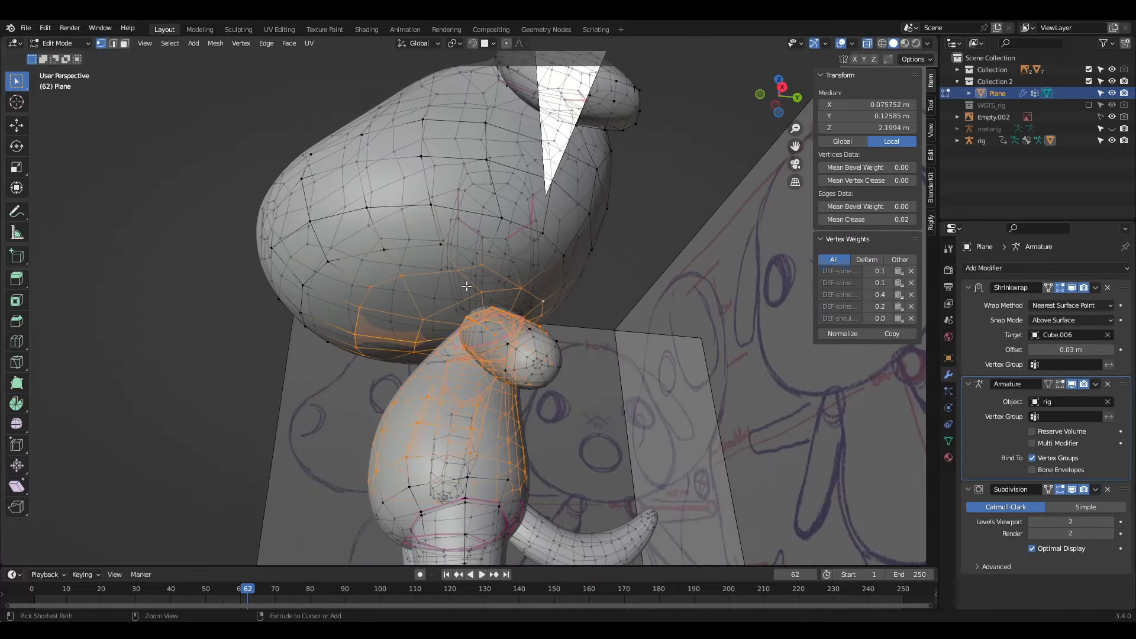
Step: Duplicate the selected torso and upper arm faces in place and separate them as a new sweater object
{"action": "middle_click_drag", "start_coordinate": [437, 320], "coordinate": [467, 356]}
{"action": "key", "text": "shift+d"}
{"action": "key", "text": "Escape"}
{"action": "key", "text": "p"}
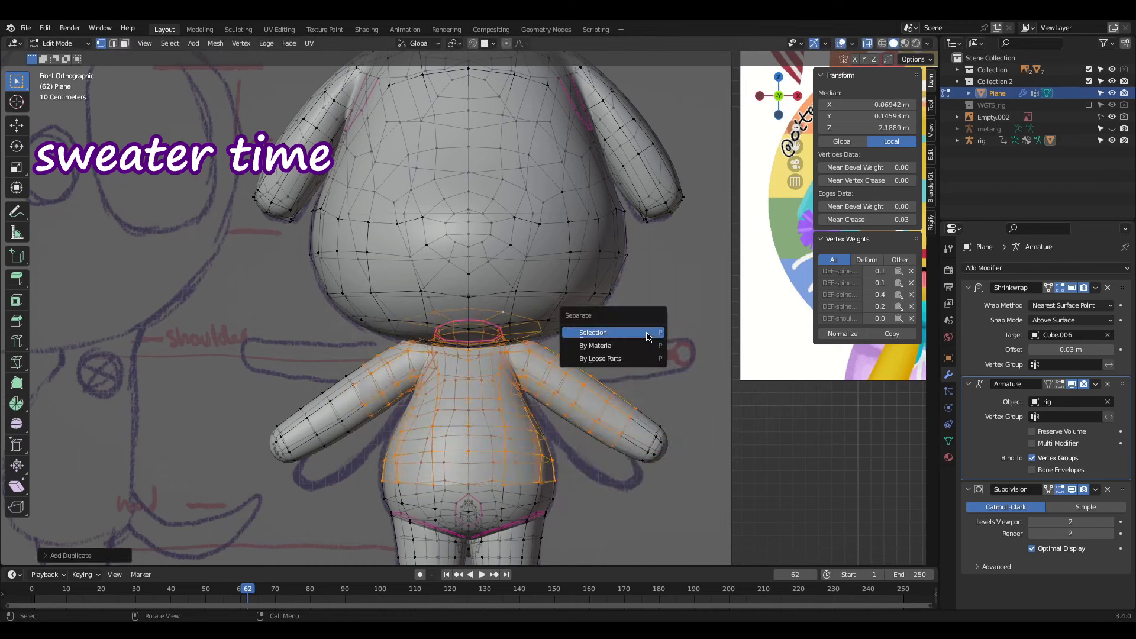
{"action": "left_click", "coordinate": [630, 335]}
{"action": "key", "text": "Tab"}
Step: Remove the sweater's Shrinkwrap modifier and add a Mirror modifier with Clipping at the start of the stack
{"action": "left_click", "coordinate": [1113, 296]}
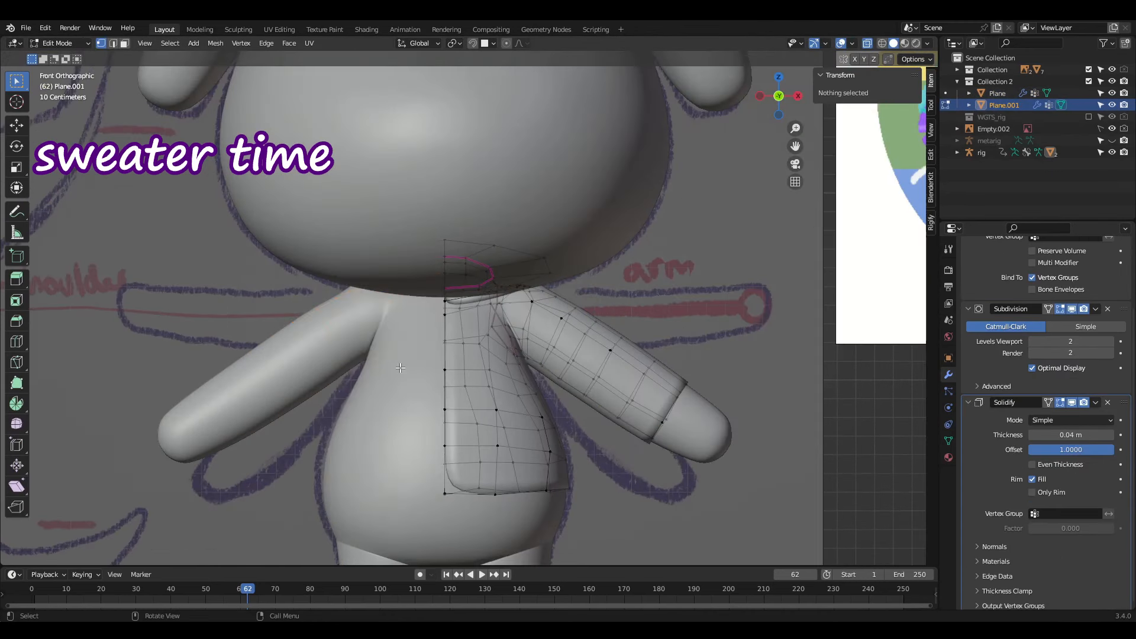
{"action": "left_click", "coordinate": [1108, 287]}
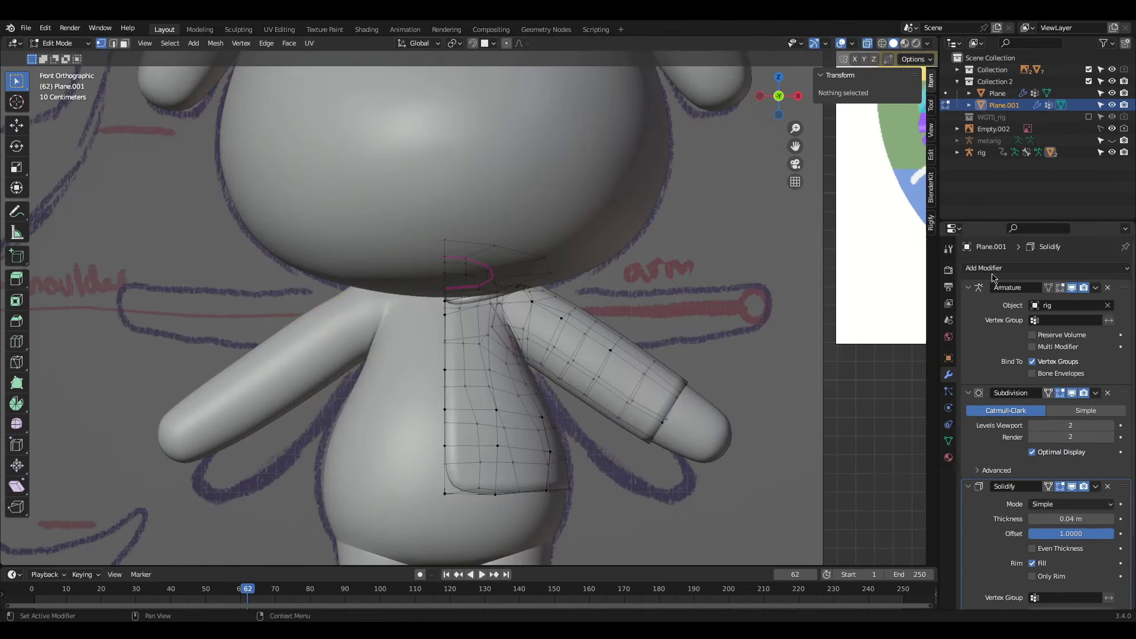
{"action": "left_click", "coordinate": [1047, 268]}
{"action": "left_click", "coordinate": [978, 379]}
{"action": "scroll", "coordinate": [1071, 478], "scroll_direction": "down", "scroll_amount": 6}
{"action": "left_click_drag", "start_coordinate": [1123, 492], "coordinate": [1118, 284]}
{"action": "left_click", "coordinate": [1032, 361]}
Step: Flatten the sweater's bottom edge vertices into a level line by scaling them to 0 on Z
{"action": "middle_click_drag", "start_coordinate": [403, 361], "coordinate": [432, 384]}
{"action": "left_click_drag", "start_coordinate": [436, 401], "coordinate": [623, 474]}
{"action": "key", "text": "s"}
{"action": "key", "text": "z"}
{"action": "key", "text": "0"}
{"action": "key", "text": "Return"}
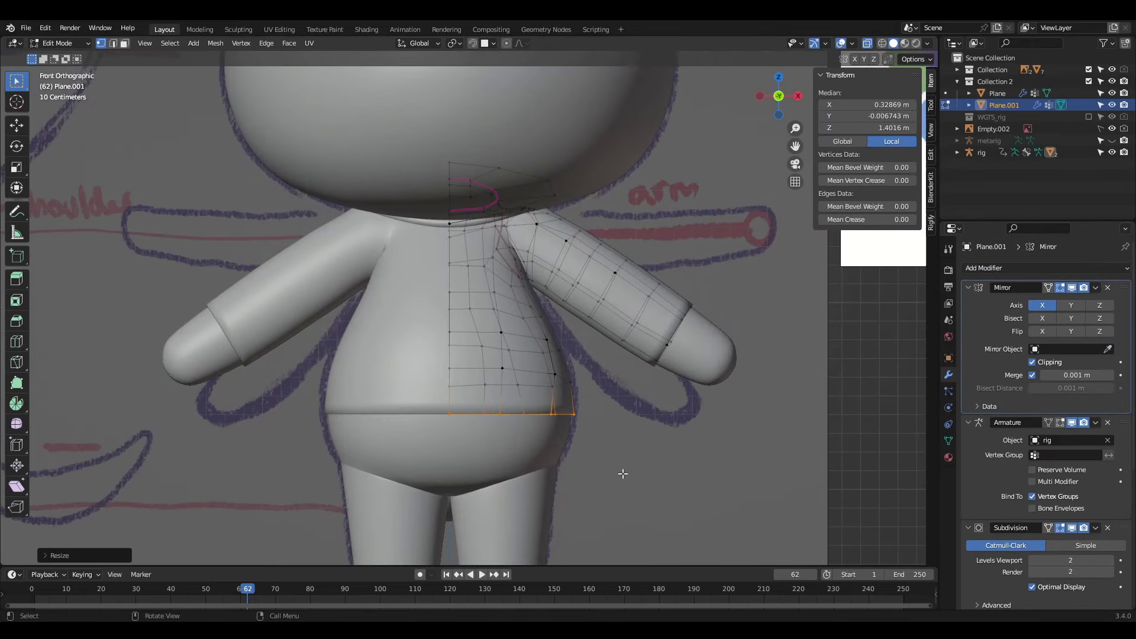
{"action": "scroll", "coordinate": [1006, 492], "scroll_direction": "down", "scroll_amount": 5}
Step: Move the collar's center-line vertices to bring the neckline closer to the neck
{"action": "middle_click_drag", "start_coordinate": [676, 399], "coordinate": [288, 367]}
{"action": "key", "text": "g"}
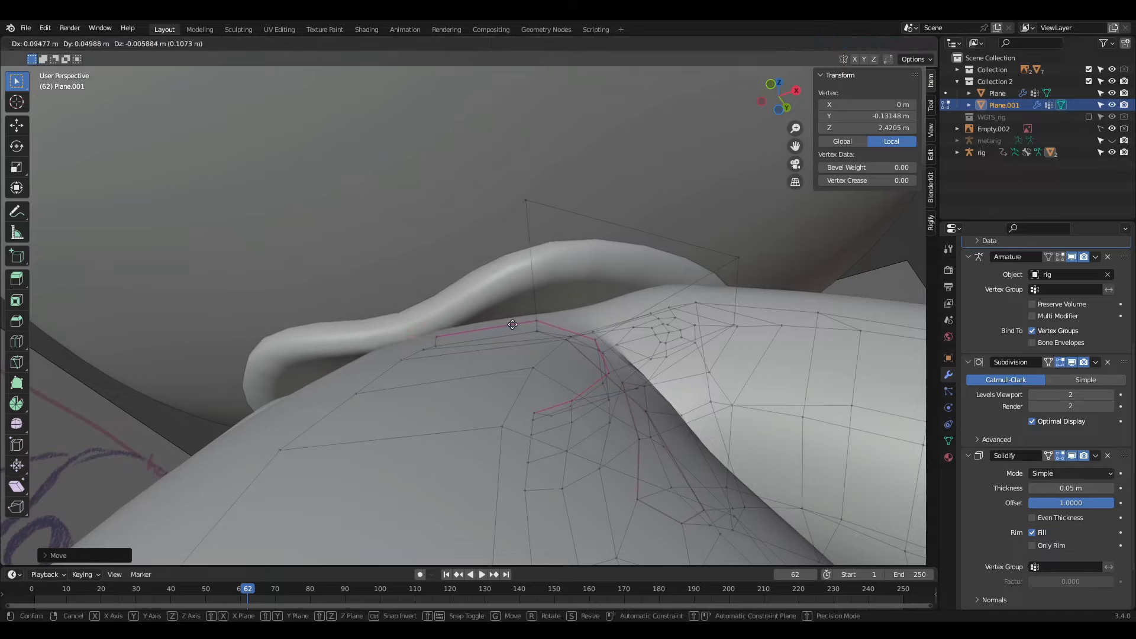
{"action": "left_click", "coordinate": [512, 325]}
{"action": "middle_click_drag", "start_coordinate": [512, 325], "coordinate": [574, 432]}
{"action": "scroll", "coordinate": [574, 432], "scroll_direction": "up", "scroll_amount": 2}
{"action": "key", "text": "g"}
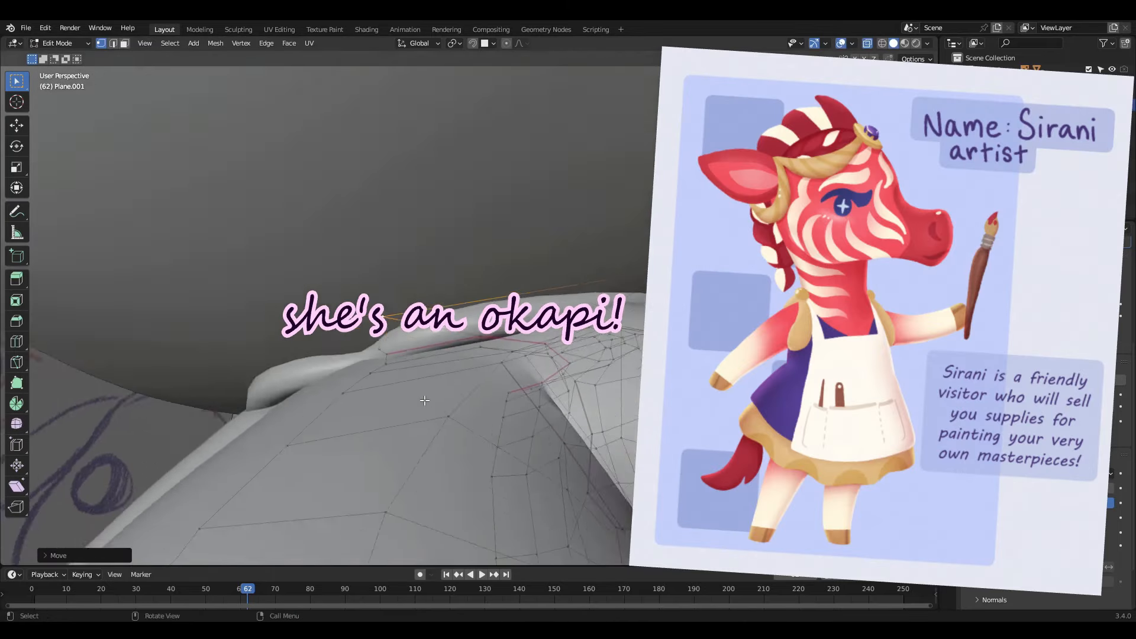
{"action": "middle_click_drag", "start_coordinate": [425, 401], "coordinate": [583, 420]}
Step: Pull the collar's outer vertices into a folded flap lying over the shoulder
{"action": "key", "text": "g"}
{"action": "left_click", "coordinate": [450, 379]}
{"action": "key", "text": "g"}
{"action": "left_click", "coordinate": [592, 434]}
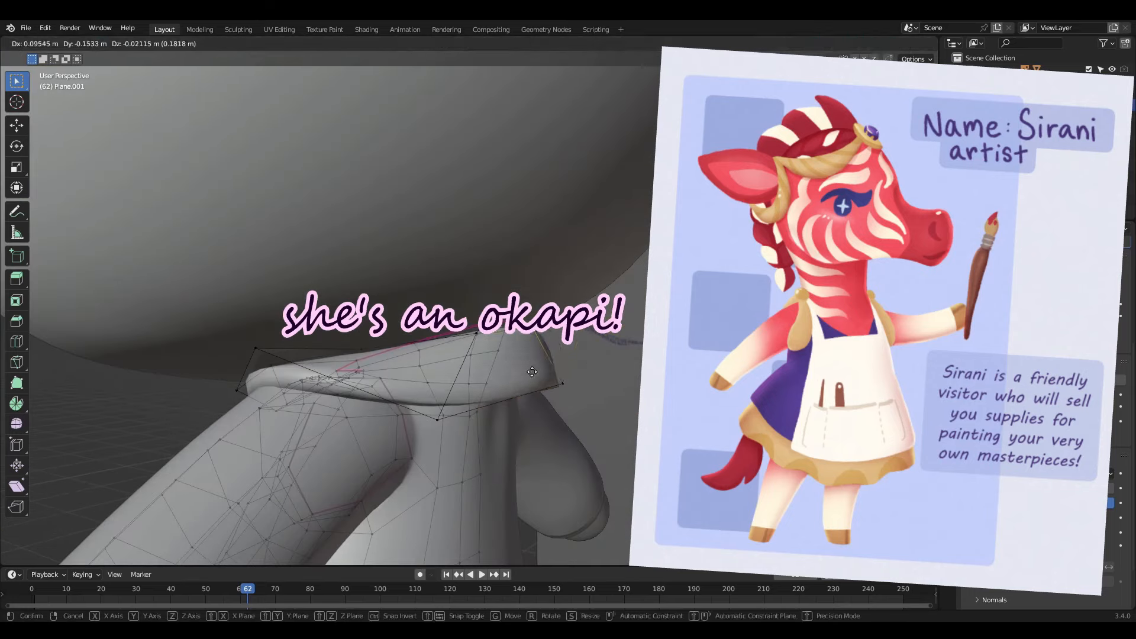
{"action": "left_click", "coordinate": [532, 372]}
{"action": "middle_click_drag", "start_coordinate": [532, 371], "coordinate": [530, 317]}
{"action": "scroll", "coordinate": [634, 341], "scroll_direction": "up", "scroll_amount": 3}
{"action": "key", "text": "g"}
{"action": "left_click", "coordinate": [520, 331]}
Step: Select an edge loop at the sweater's neckline and extrude it
{"action": "scroll", "coordinate": [451, 436], "scroll_direction": "down", "scroll_amount": 6}
{"action": "middle_click_drag", "start_coordinate": [451, 436], "coordinate": [393, 390]}
{"action": "scroll", "coordinate": [579, 431], "scroll_direction": "up", "scroll_amount": 7}
{"action": "left_click", "coordinate": [525, 413], "text": "alt"}
{"action": "scroll", "coordinate": [393, 390], "scroll_direction": "down", "scroll_amount": 5}
{"action": "middle_click_drag", "start_coordinate": [503, 409], "coordinate": [532, 423]}
{"action": "key", "text": "e"}
{"action": "left_click", "coordinate": [526, 409]}
Step: Reposition a single neckline vertex to tidy the extruded edge
{"action": "scroll", "coordinate": [473, 403], "scroll_direction": "up", "scroll_amount": 6}
{"action": "left_click", "coordinate": [390, 363]}
{"action": "middle_click_drag", "start_coordinate": [449, 409], "coordinate": [520, 189]}
{"action": "key", "text": "g"}
{"action": "left_click", "coordinate": [524, 395]}
{"action": "scroll", "coordinate": [521, 450], "scroll_direction": "down", "scroll_amount": 4}
{"action": "scroll", "coordinate": [520, 189], "scroll_direction": "up", "scroll_amount": 4}
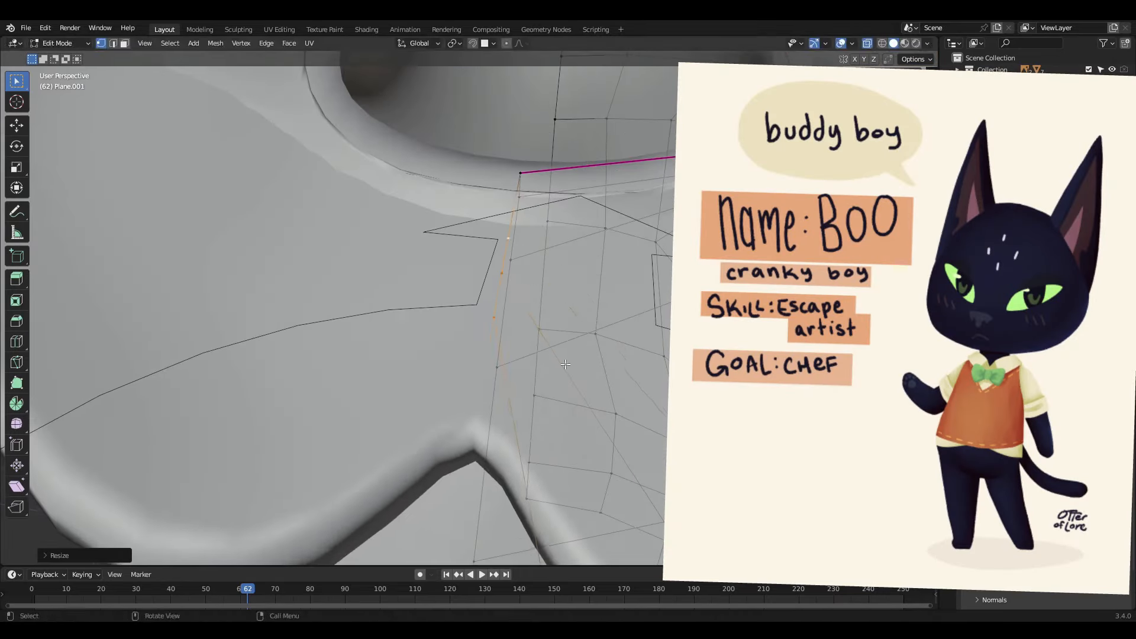
Step: Move the front vertices below the neckline and a creased neckline vertex to even out the collar opening
{"action": "middle_click_drag", "start_coordinate": [567, 294], "coordinate": [592, 278]}
{"action": "scroll", "coordinate": [591, 278], "scroll_direction": "up", "scroll_amount": 2}
{"action": "key", "text": "g"}
{"action": "left_click", "coordinate": [592, 237]}
{"action": "middle_click_drag", "start_coordinate": [591, 177], "coordinate": [591, 266], "text": "shift"}
{"action": "left_click", "coordinate": [698, 157]}
{"action": "key", "text": "g"}
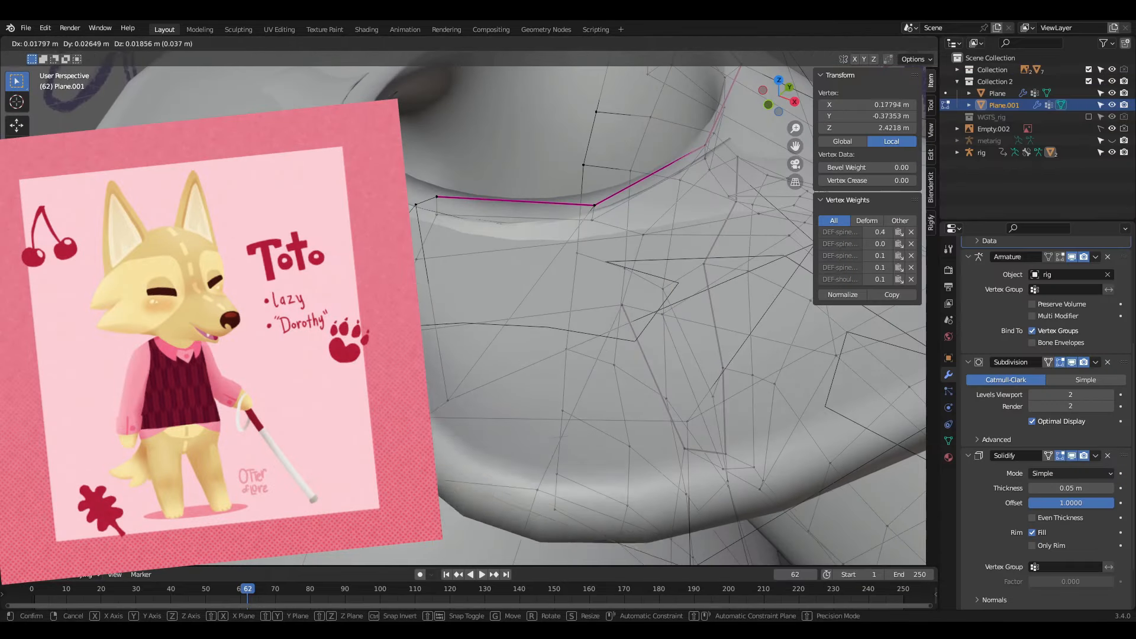
{"action": "left_click", "coordinate": [705, 145]}
Step: Select the path of vertices across the back of the collar and move it
{"action": "middle_click_drag", "start_coordinate": [705, 145], "coordinate": [535, 178]}
{"action": "left_click", "coordinate": [654, 353]}
{"action": "middle_click_drag", "start_coordinate": [654, 352], "coordinate": [532, 367]}
{"action": "left_click", "coordinate": [444, 310]}
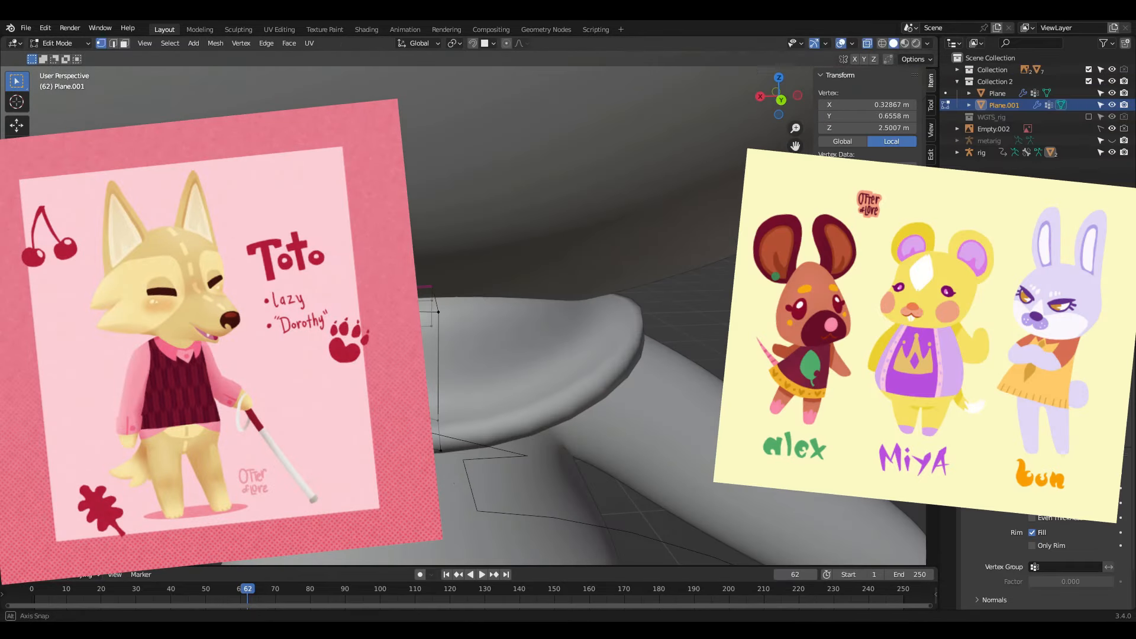
{"action": "middle_click_drag", "start_coordinate": [443, 310], "coordinate": [677, 411]}
{"action": "left_click", "coordinate": [651, 396], "text": "ctrl"}
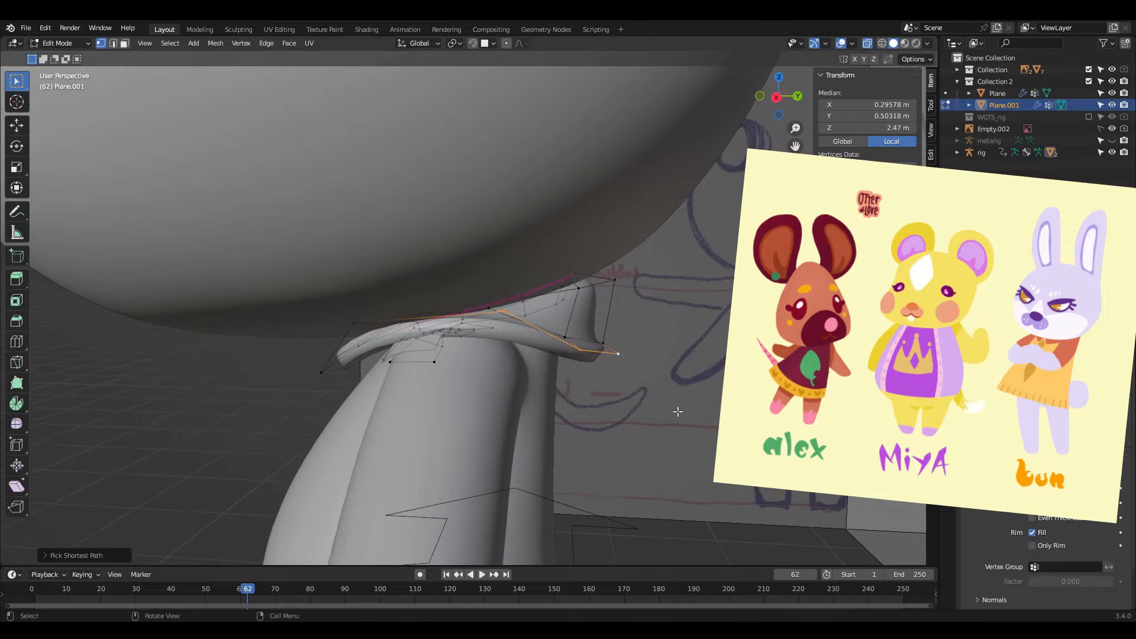
{"action": "key", "text": "g"}
{"action": "left_click", "coordinate": [566, 452]}
Step: Move the center vertex and the lower faces at the collar's back to start the hood shape
{"action": "middle_click_drag", "start_coordinate": [566, 452], "coordinate": [512, 461]}
{"action": "left_click", "coordinate": [485, 416]}
{"action": "key", "text": "g"}
{"action": "left_click", "coordinate": [588, 420]}
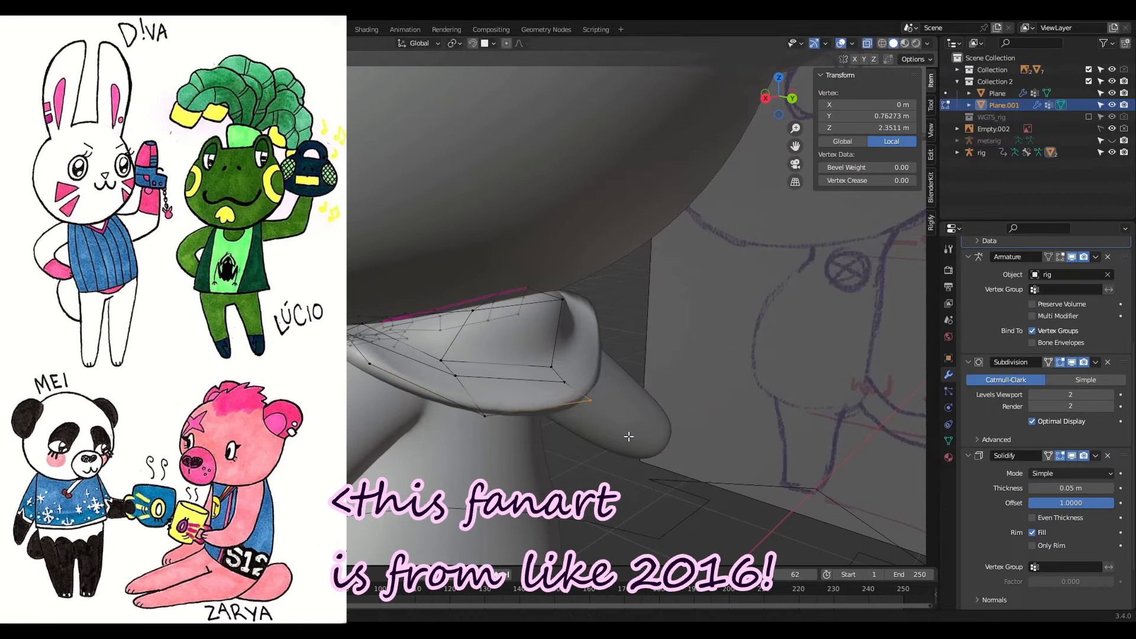
{"action": "left_click", "coordinate": [525, 474]}
{"action": "mouse_move", "coordinate": [628, 437]}
{"action": "middle_mouse_down"}
{"action": "mouse_move", "coordinate": [525, 474]}
{"action": "mouse_move", "coordinate": [446, 392]}
{"action": "middle_mouse_up"}
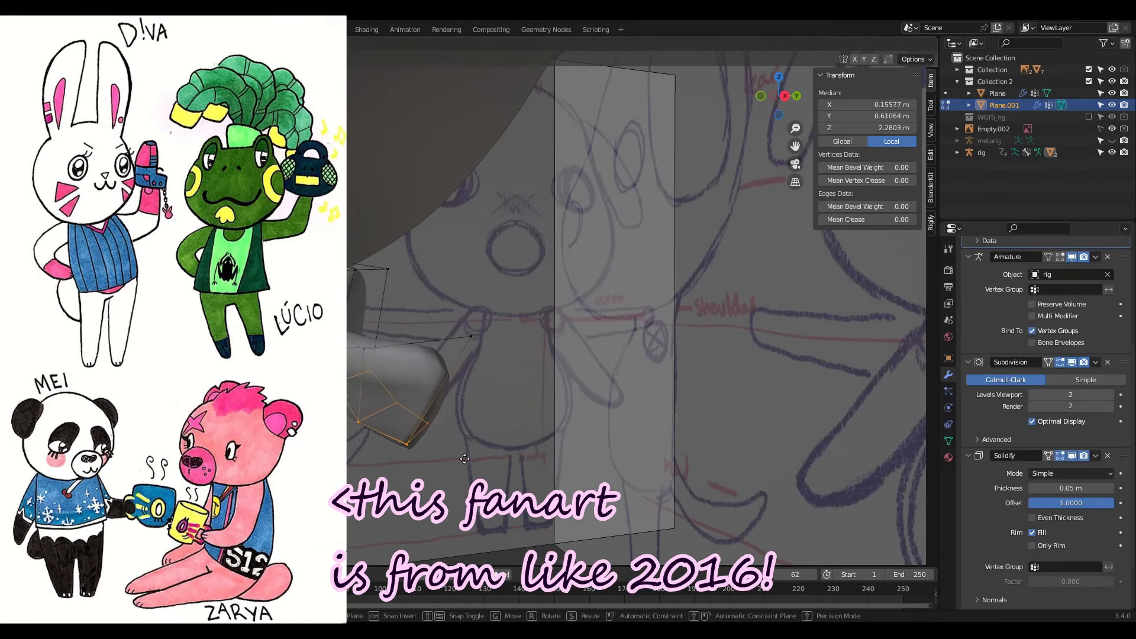
{"action": "left_click", "coordinate": [497, 471]}
Step: Select vertices along the hood's rim behind the neck and reposition them
{"action": "middle_click_drag", "start_coordinate": [498, 471], "coordinate": [421, 476]}
{"action": "left_click", "coordinate": [422, 333]}
{"action": "left_click", "coordinate": [527, 335], "text": "shift"}
{"action": "left_click", "coordinate": [548, 348]}
{"action": "middle_click_drag", "start_coordinate": [497, 451], "coordinate": [507, 347]}
{"action": "left_click", "coordinate": [450, 333]}
{"action": "key", "text": "g"}
{"action": "left_click", "coordinate": [497, 448]}
Step: Shape the hood into a rounded cup by moving its remaining vertices and rotating the selected edge at its tip
{"action": "key", "text": "g"}
{"action": "left_click", "coordinate": [355, 415]}
{"action": "key", "text": "g"}
{"action": "left_click", "coordinate": [480, 386]}
{"action": "left_click", "coordinate": [813, 357]}
{"action": "mouse_move", "coordinate": [813, 356]}
{"action": "middle_mouse_down"}
{"action": "mouse_move", "coordinate": [386, 399]}
{"action": "mouse_move", "coordinate": [470, 435]}
{"action": "middle_mouse_up"}
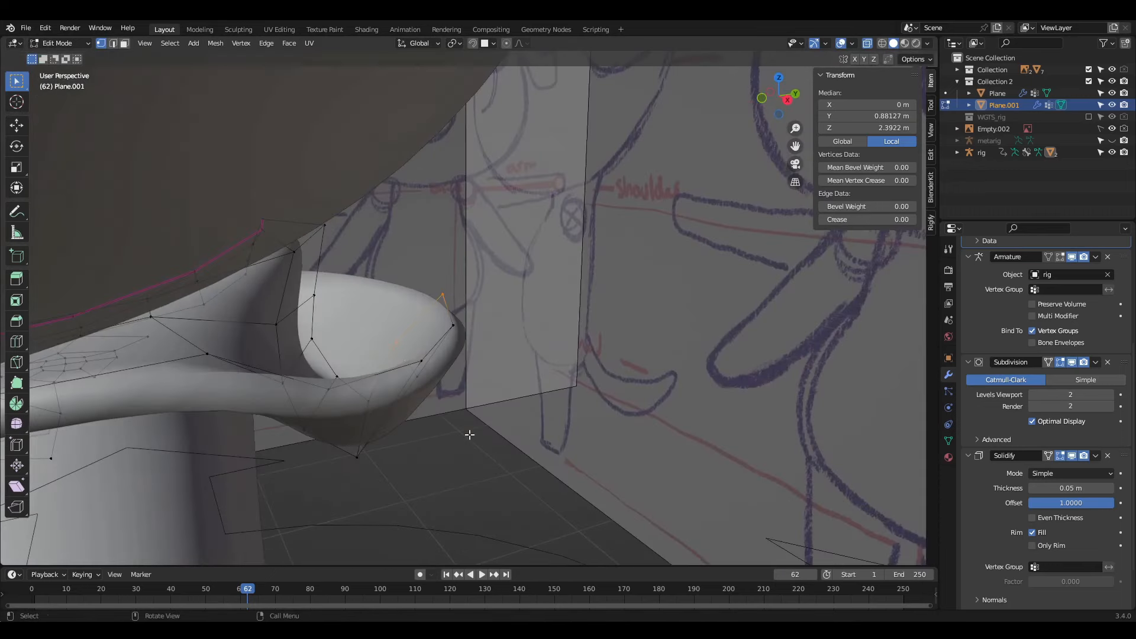
{"action": "middle_click_drag", "start_coordinate": [403, 364], "coordinate": [557, 397]}
{"action": "key", "text": "r"}
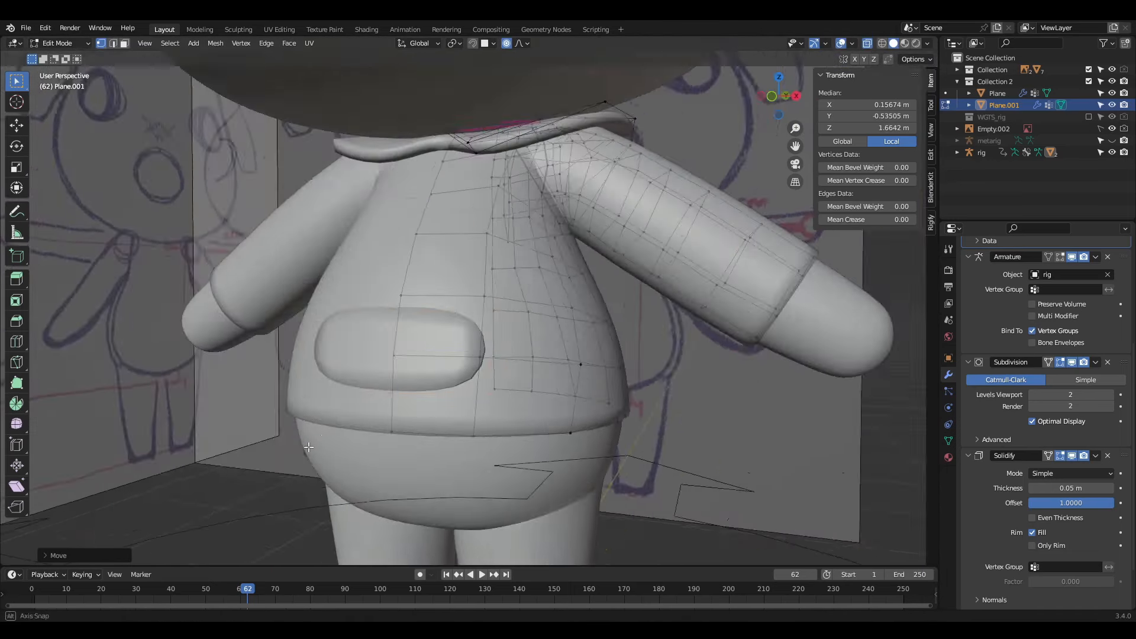
Step: Add a loop cut close to the side edge of the sweater's front pocket to sharpen it
{"action": "left_click", "coordinate": [12, 80]}
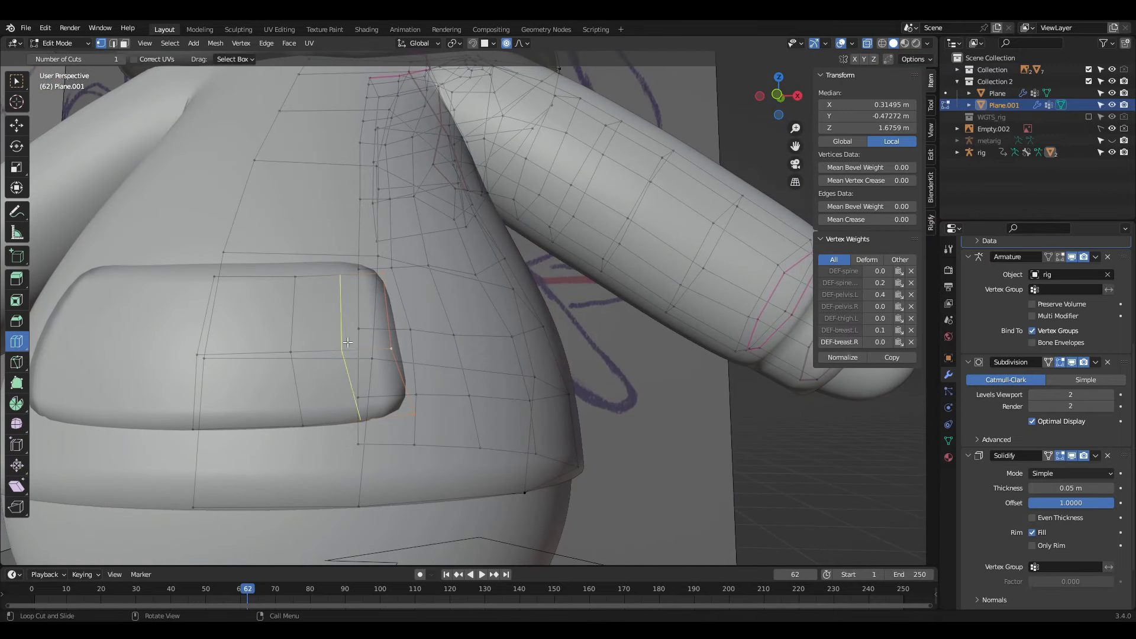
{"action": "left_click_drag", "start_coordinate": [348, 342], "coordinate": [374, 348]}
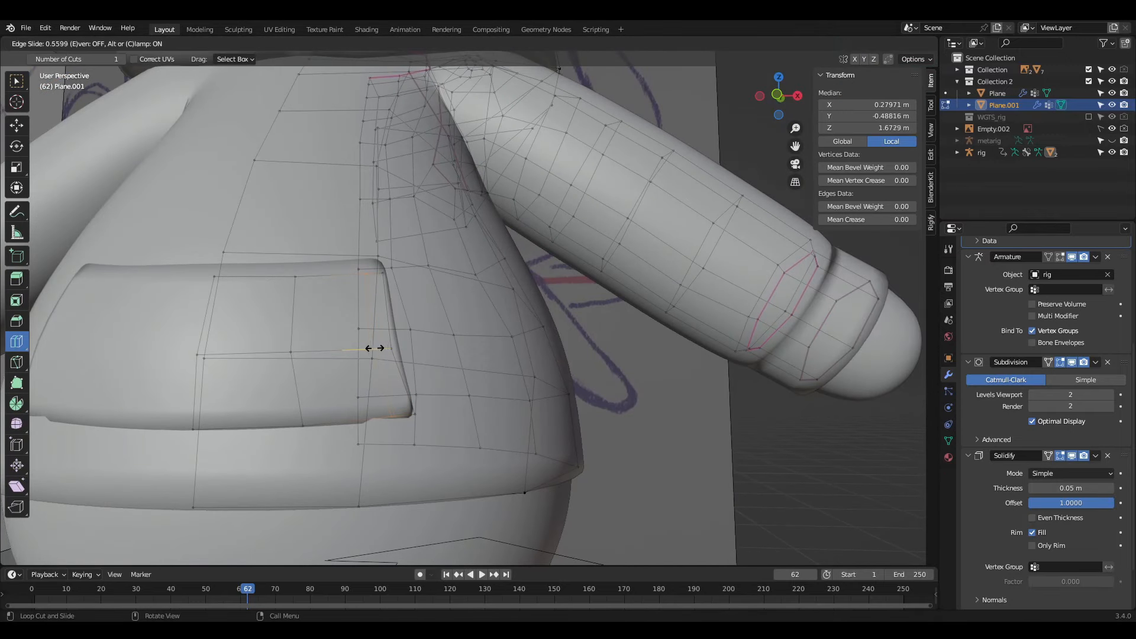
{"action": "left_click", "coordinate": [17, 78]}
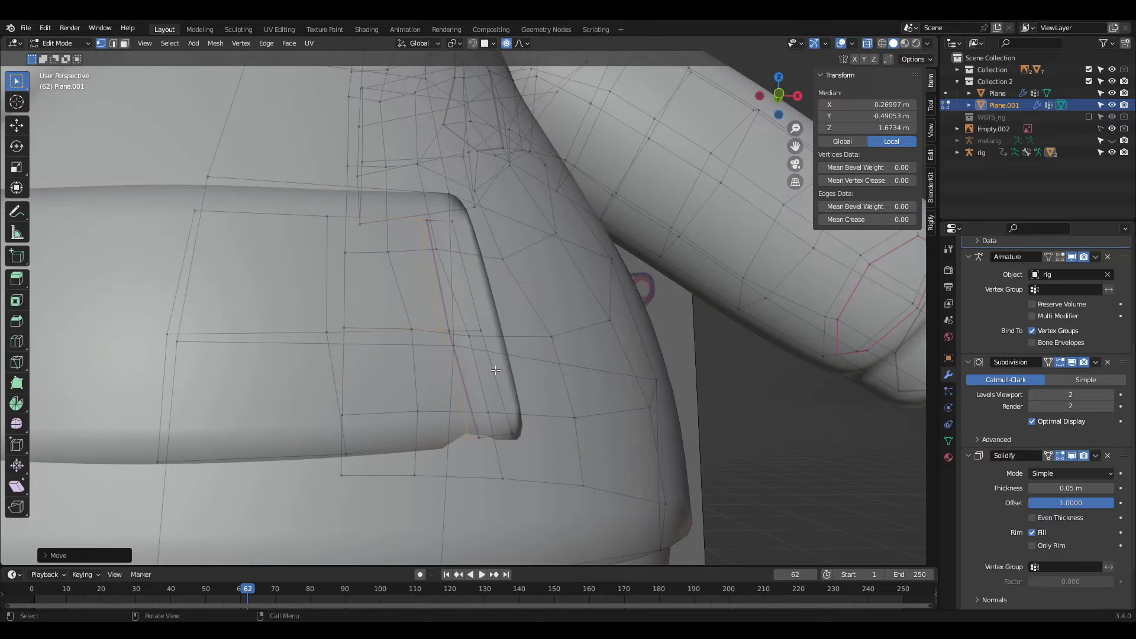
Step: Move and scale the vertices along the front pocket's side edge to straighten its slanted border
{"action": "key", "text": "g"}
{"action": "left_click", "coordinate": [549, 427]}
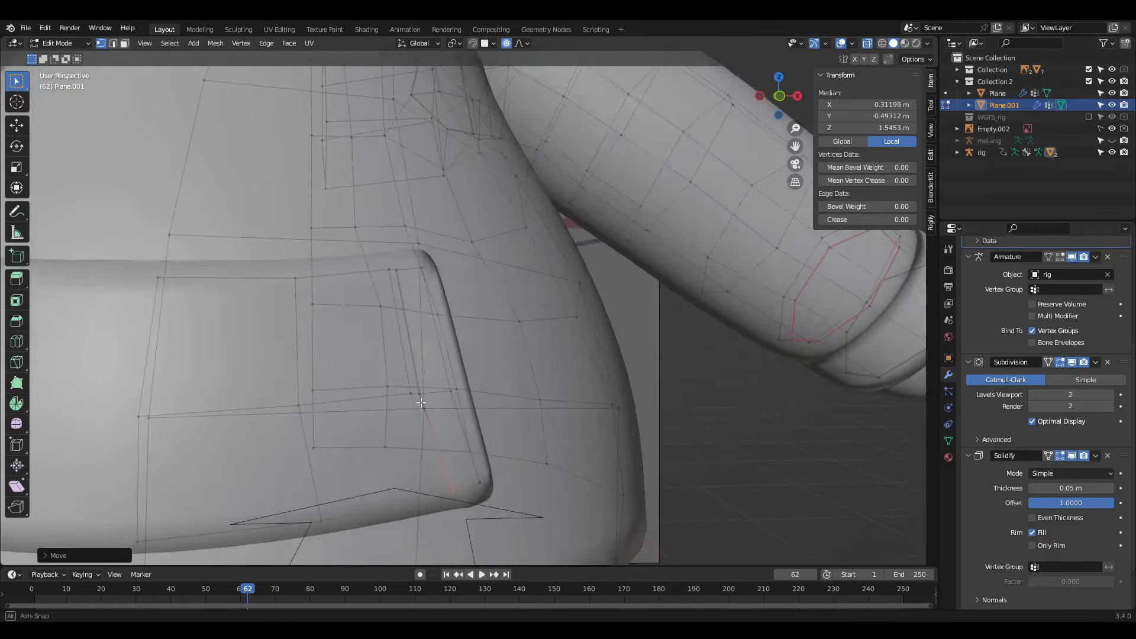
{"action": "left_click", "coordinate": [505, 361]}
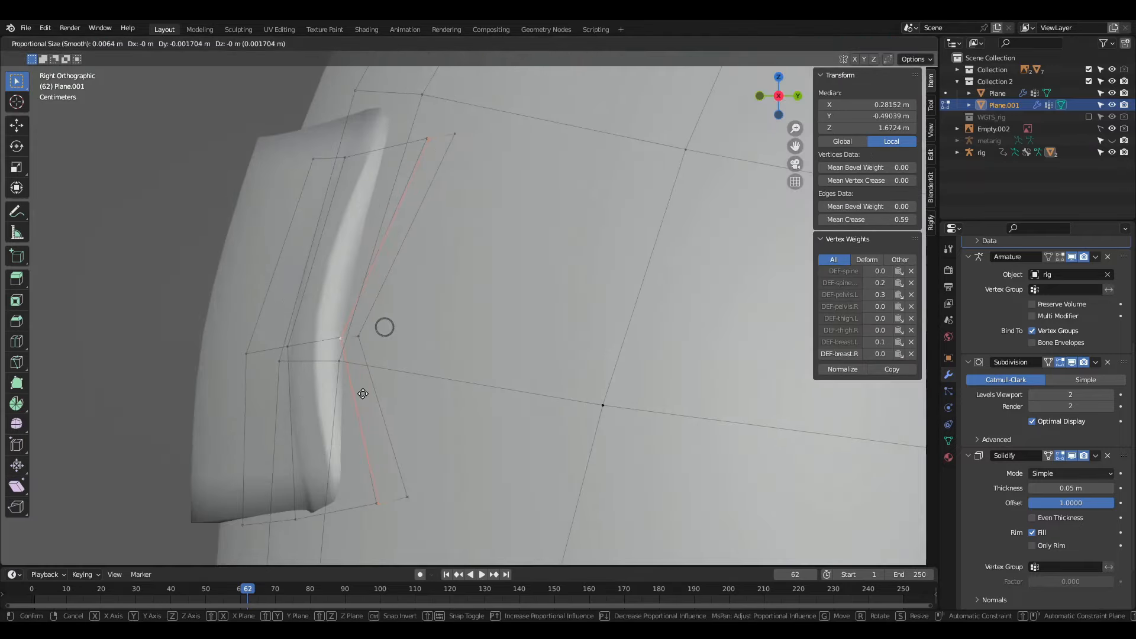
{"action": "key", "text": "s"}
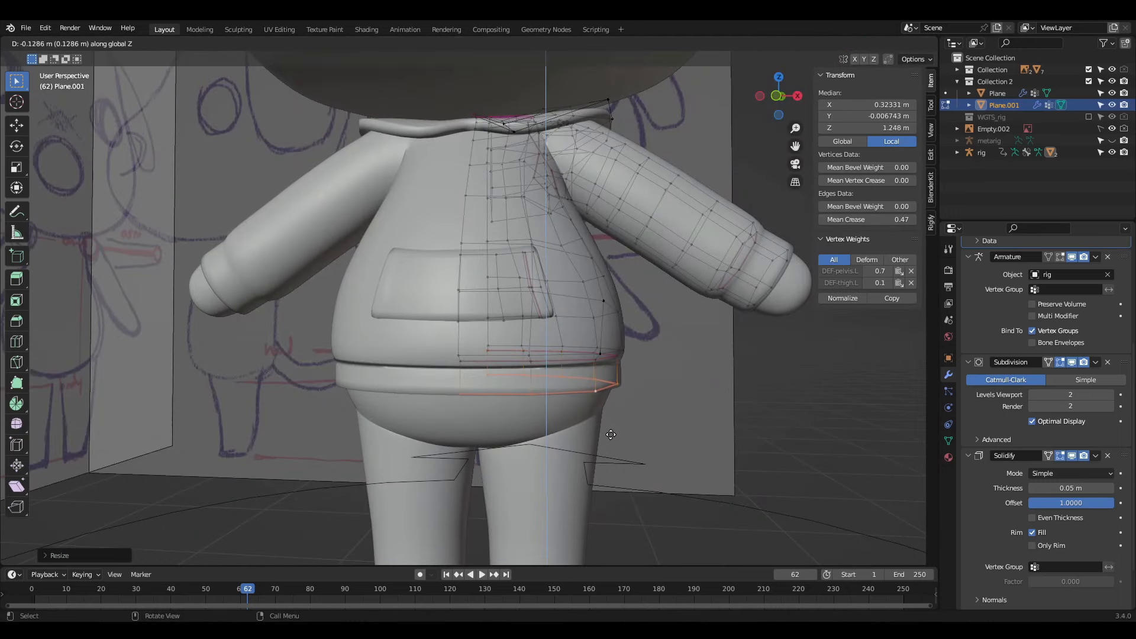
Step: Lower the sweater's bottom hem band along Z and adjust its vertices at the back near the tail
{"action": "left_click", "coordinate": [610, 434]}
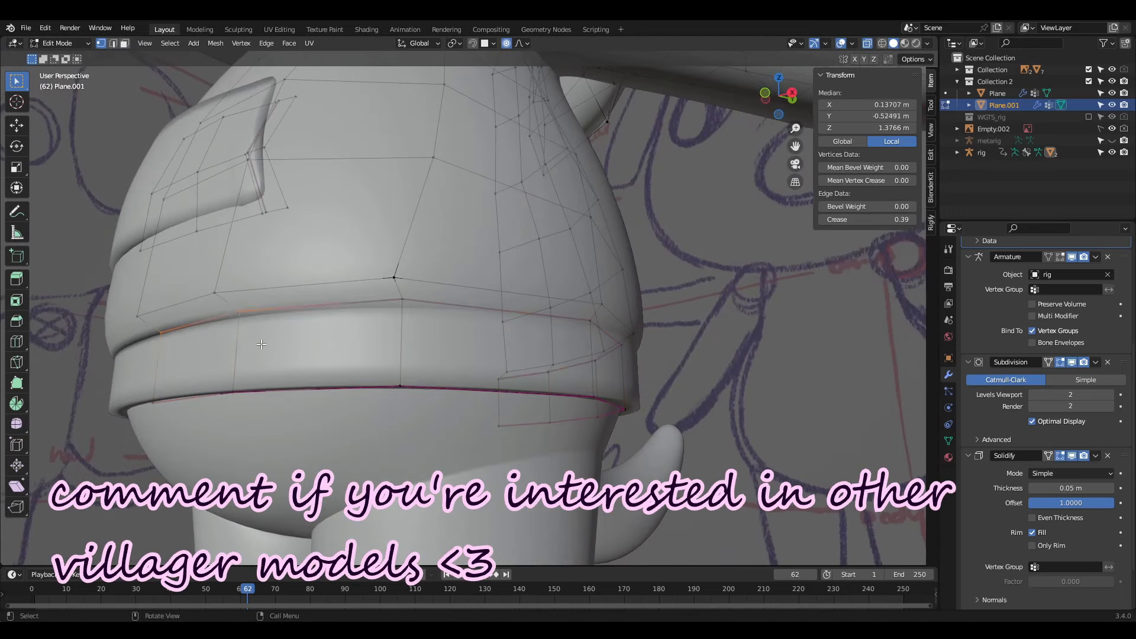
{"action": "middle_click_drag", "start_coordinate": [261, 343], "coordinate": [474, 354]}
{"action": "left_click", "coordinate": [474, 355]}
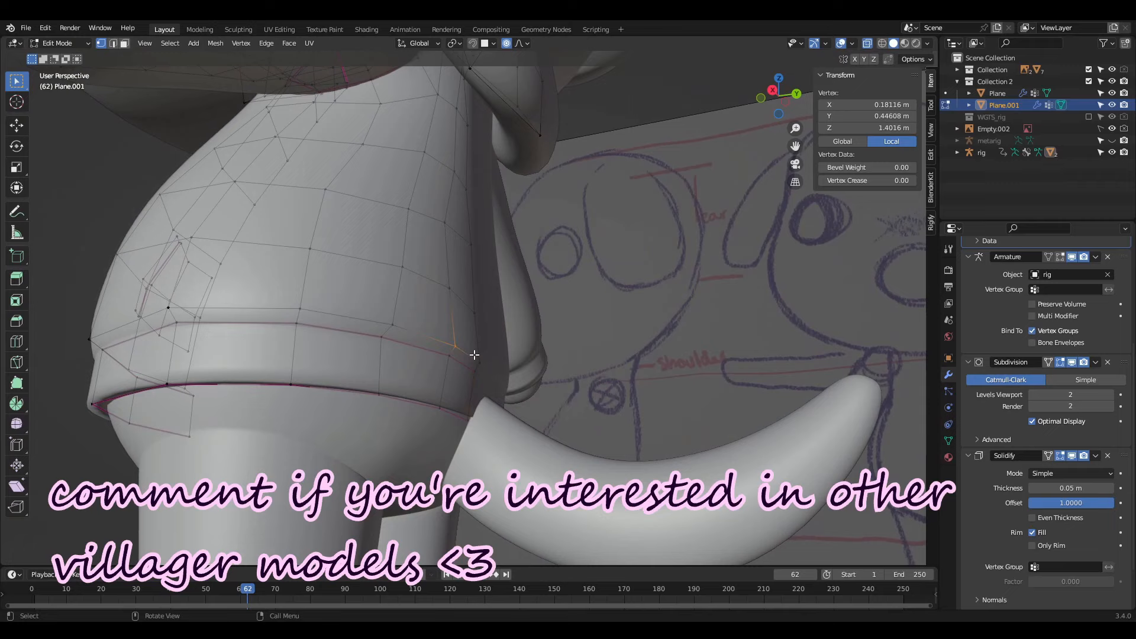
{"action": "left_click", "coordinate": [502, 370]}
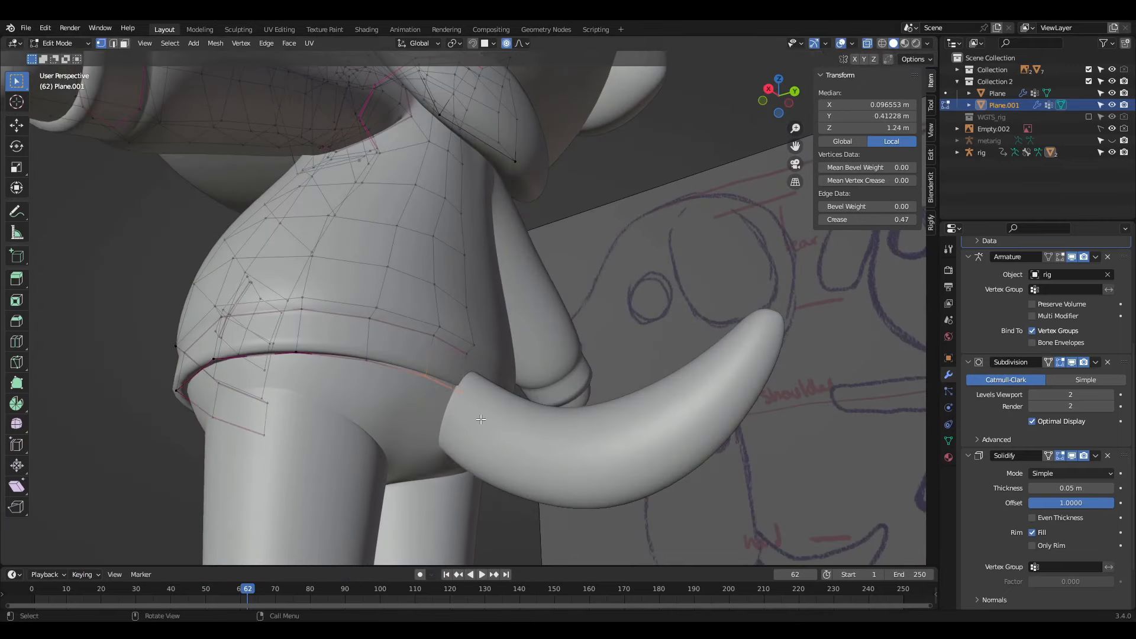
{"action": "key", "text": "r"}
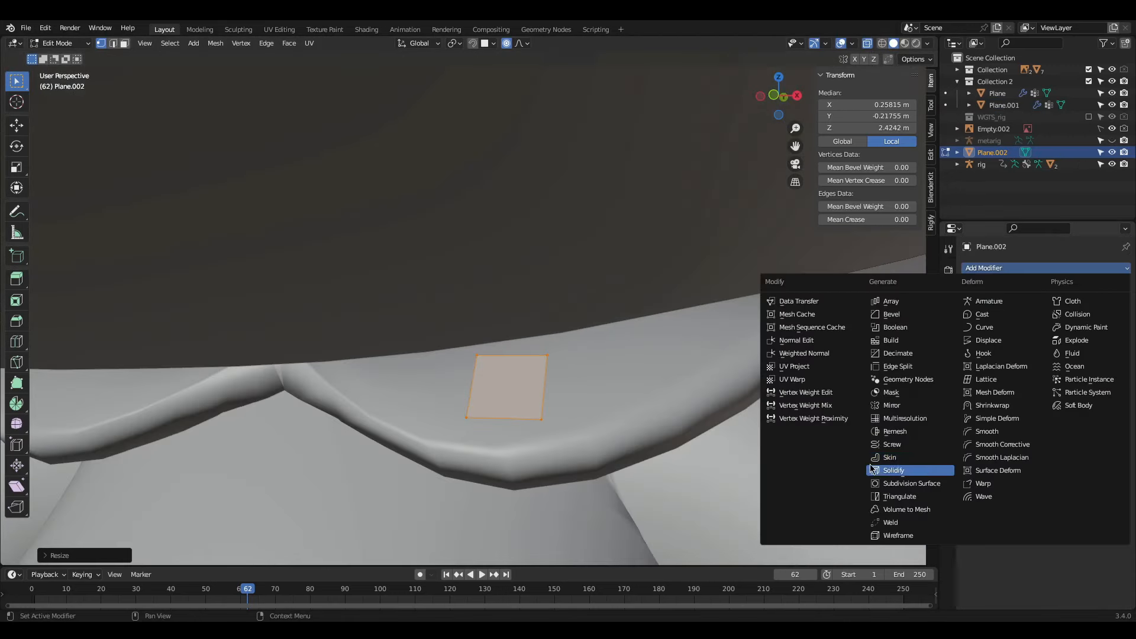
Step: Add Solidify and Subdivision Surface modifiers to the small eyelet mesh on the collar
{"action": "left_click", "coordinate": [887, 469]}
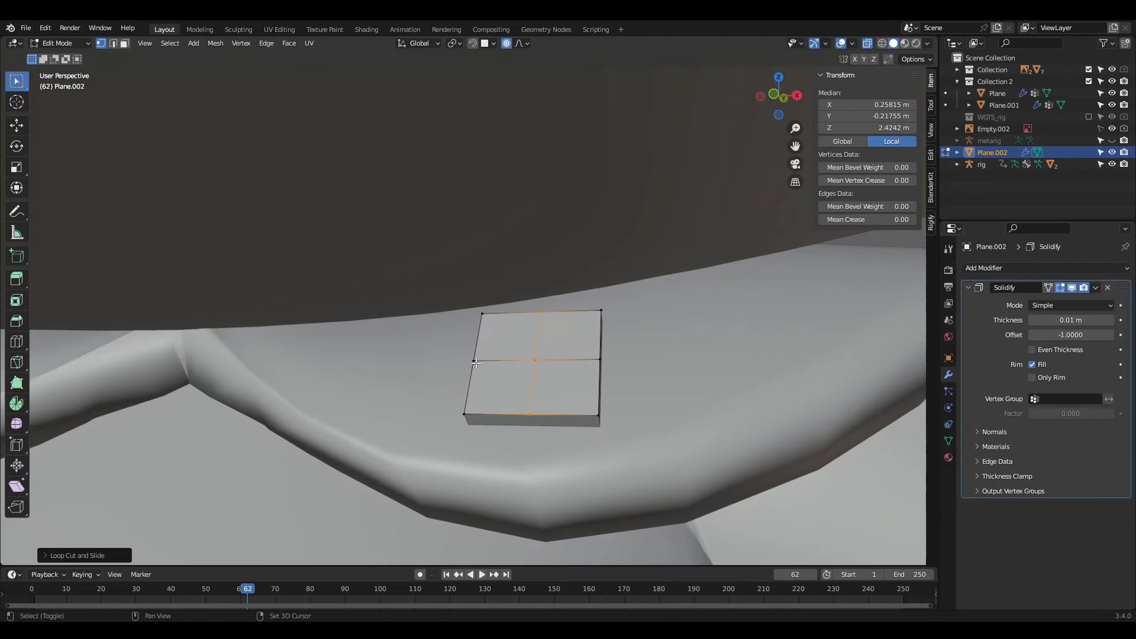
{"action": "left_click_drag", "start_coordinate": [800, 539], "coordinate": [793, 532]}
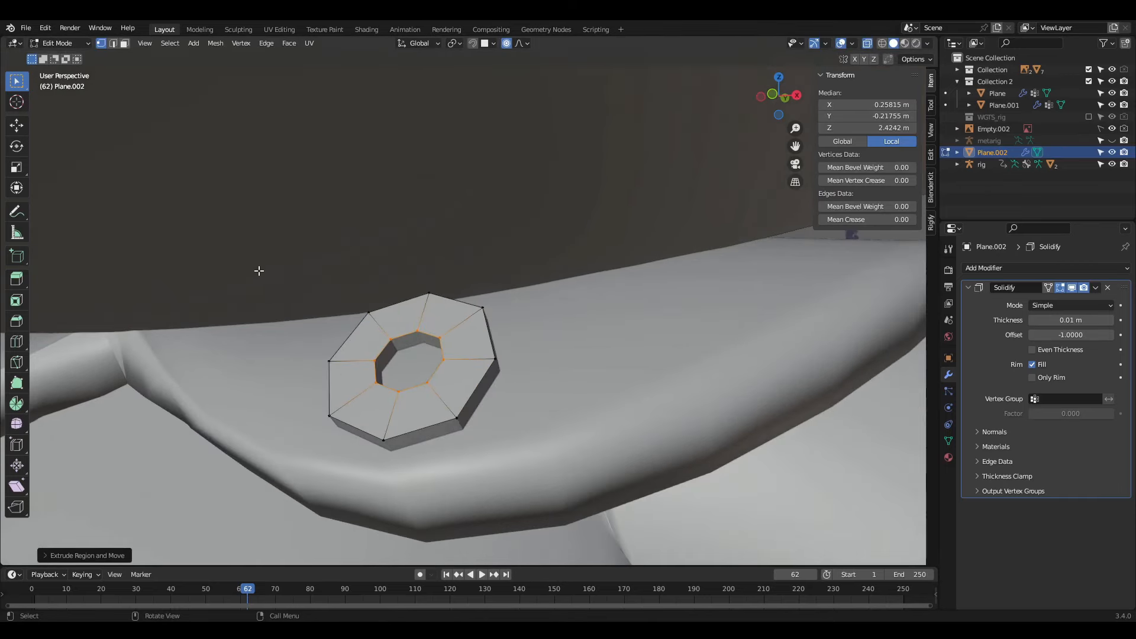
{"action": "left_click", "coordinate": [1005, 268]}
{"action": "left_click", "coordinate": [941, 461]}
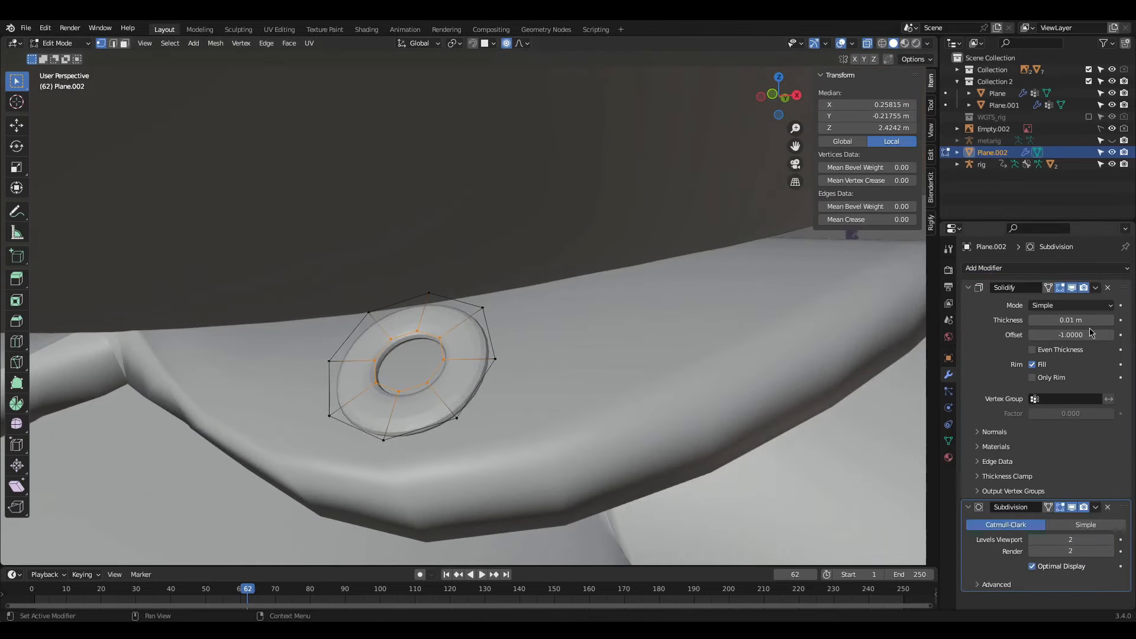
Step: Select the whole eyelet ring and move it onto the collar, adjusting its height along Z
{"action": "scroll", "coordinate": [540, 355], "scroll_direction": "down", "scroll_amount": 4}
{"action": "key", "text": "a"}
{"action": "middle_click_drag", "start_coordinate": [481, 355], "coordinate": [532, 355]}
{"action": "scroll", "coordinate": [532, 355], "scroll_direction": "up", "scroll_amount": 4}
{"action": "key", "text": "g"}
{"action": "left_click", "coordinate": [540, 355]}
{"action": "key", "text": "g"}
{"action": "key", "text": "z"}
{"action": "left_click", "coordinate": [564, 400]}
Step: Rotate and nudge the eyelet ring so it lies against the collar's sloped surface
{"action": "middle_click_drag", "start_coordinate": [564, 400], "coordinate": [372, 404]}
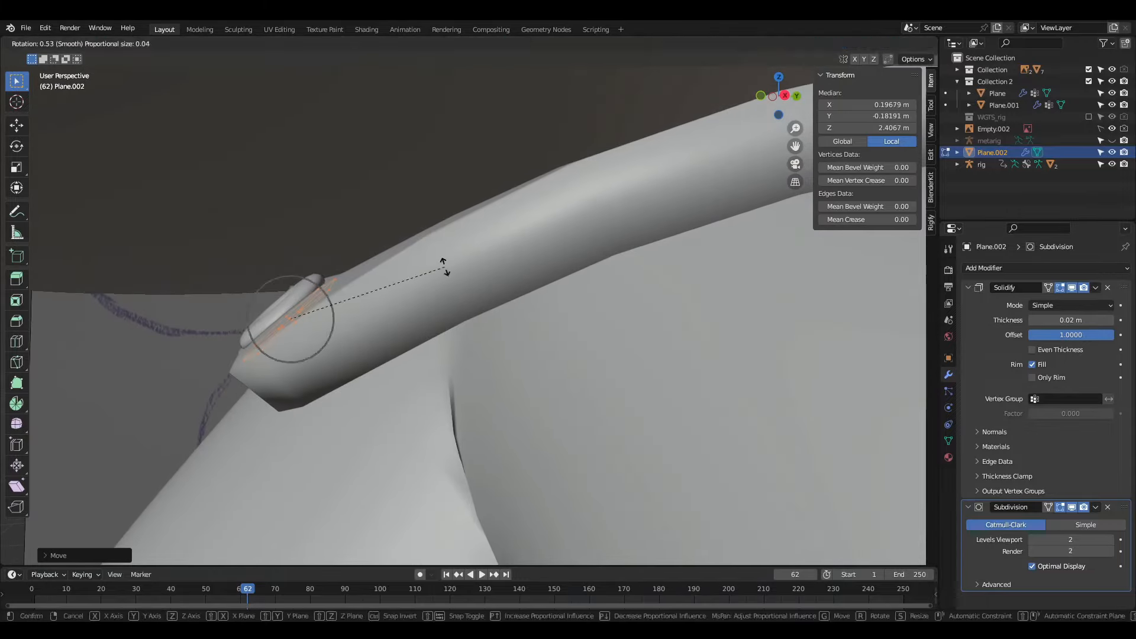
{"action": "left_click", "coordinate": [435, 277]}
{"action": "middle_click_drag", "start_coordinate": [435, 278], "coordinate": [532, 320]}
{"action": "key", "text": "g"}
{"action": "left_click", "coordinate": [421, 361]}
{"action": "middle_click_drag", "start_coordinate": [421, 360], "coordinate": [507, 359]}
{"action": "key", "text": "r"}
{"action": "left_click", "coordinate": [469, 312]}
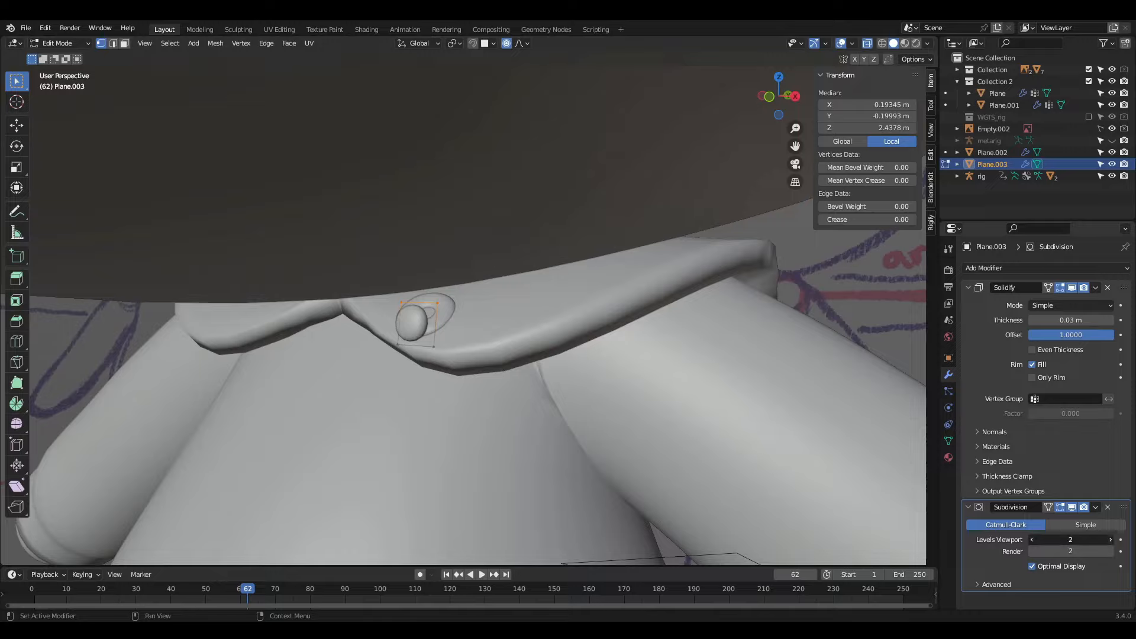
Step: Move the selected vertices of the small eyelet mesh on the collar
{"action": "middle_click_drag", "start_coordinate": [533, 355], "coordinate": [557, 367]}
{"action": "key", "text": "g"}
{"action": "left_click", "coordinate": [586, 375]}
{"action": "scroll", "coordinate": [556, 367], "scroll_direction": "up", "scroll_amount": 3}
Step: Select the lower edge of the small collar mesh and extrude it down along Z to start the drawstring
{"action": "left_click_drag", "start_coordinate": [524, 325], "coordinate": [586, 393]}
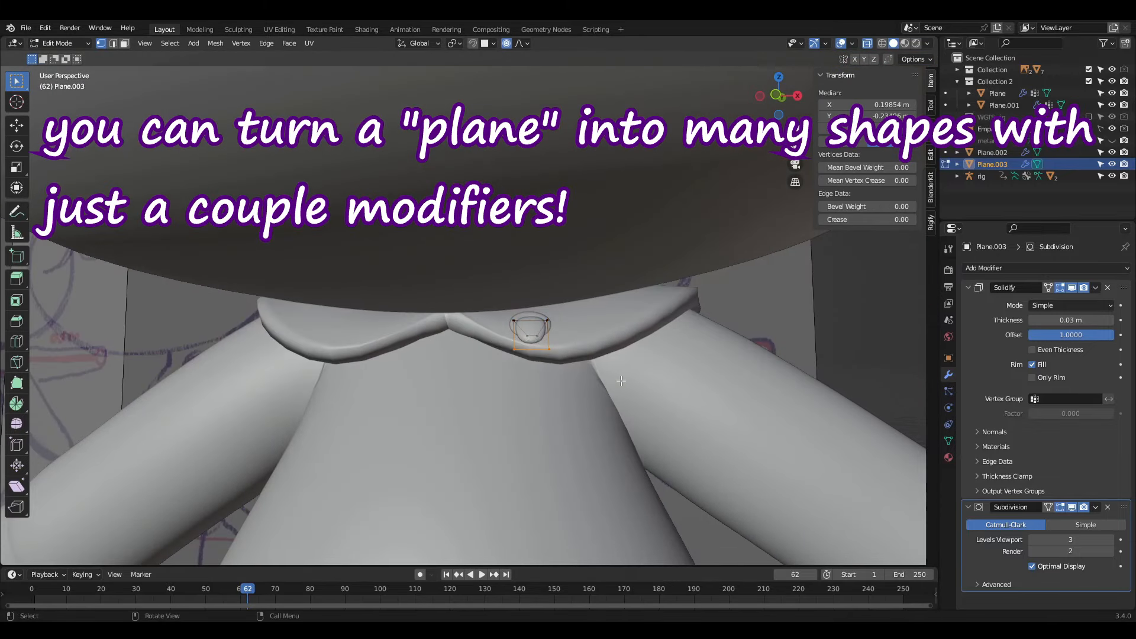
{"action": "left_click", "coordinate": [618, 412]}
{"action": "middle_click_drag", "start_coordinate": [619, 412], "coordinate": [552, 472]}
{"action": "key", "text": "e"}
{"action": "key", "text": "z"}
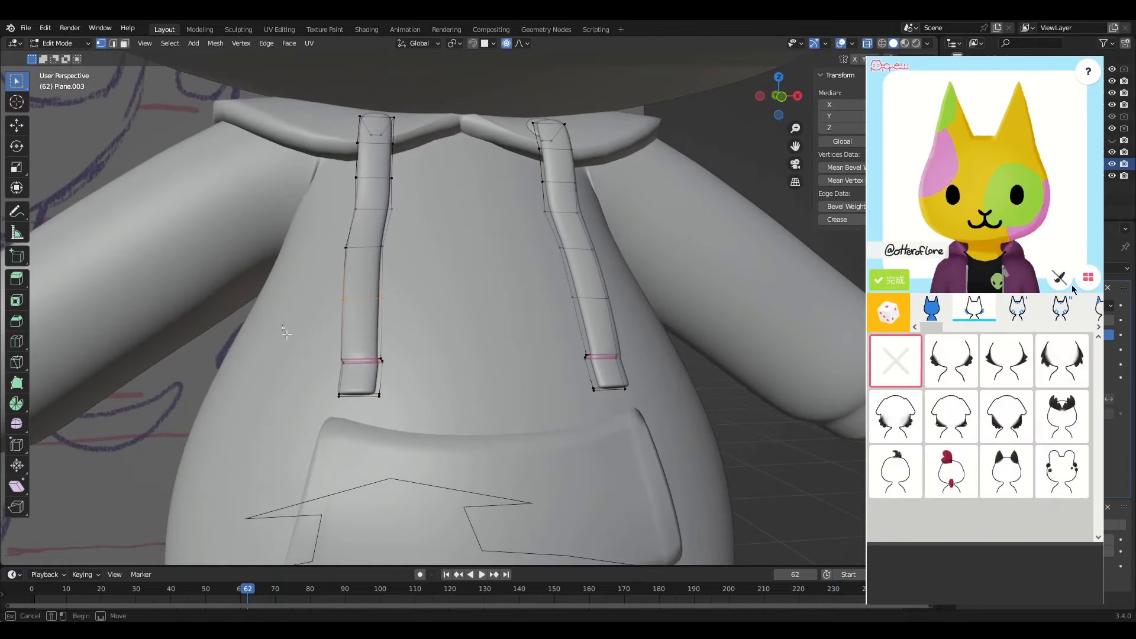
Step: Move the drawstring's vertices with proportional editing so both strings follow the front of the sweater
{"action": "key", "text": "g"}
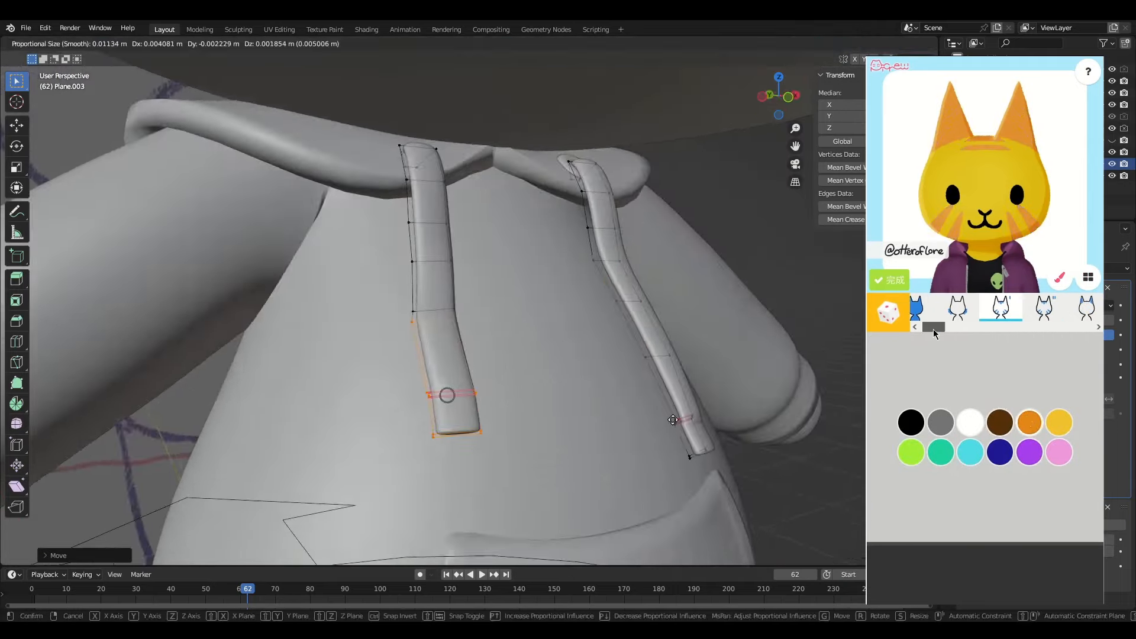
{"action": "key", "text": "g"}
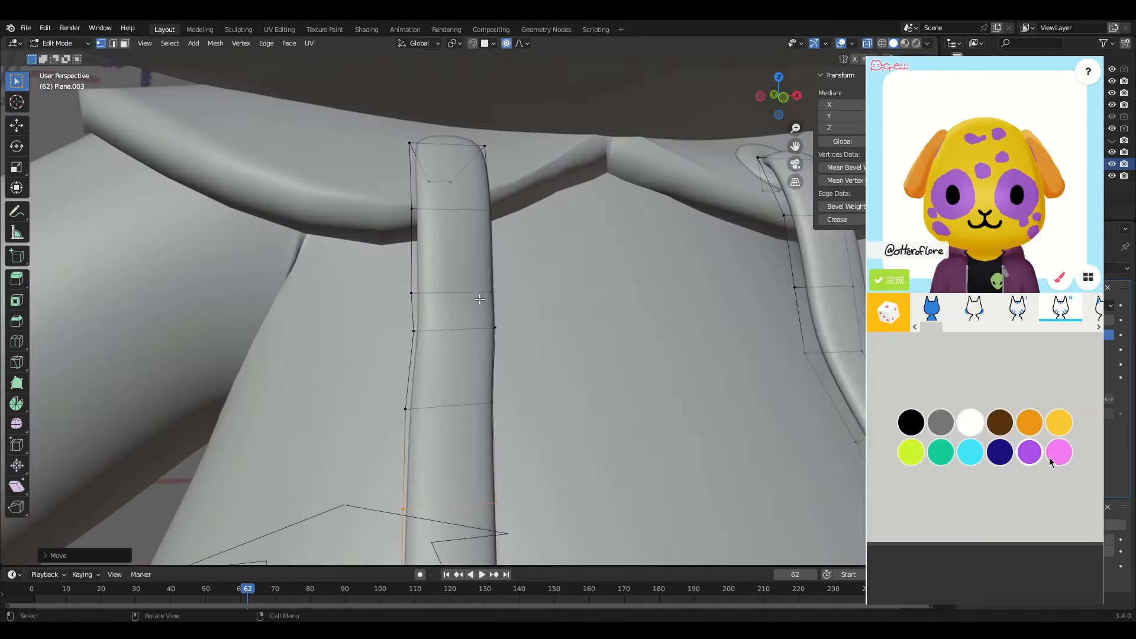
{"action": "key", "text": "m"}
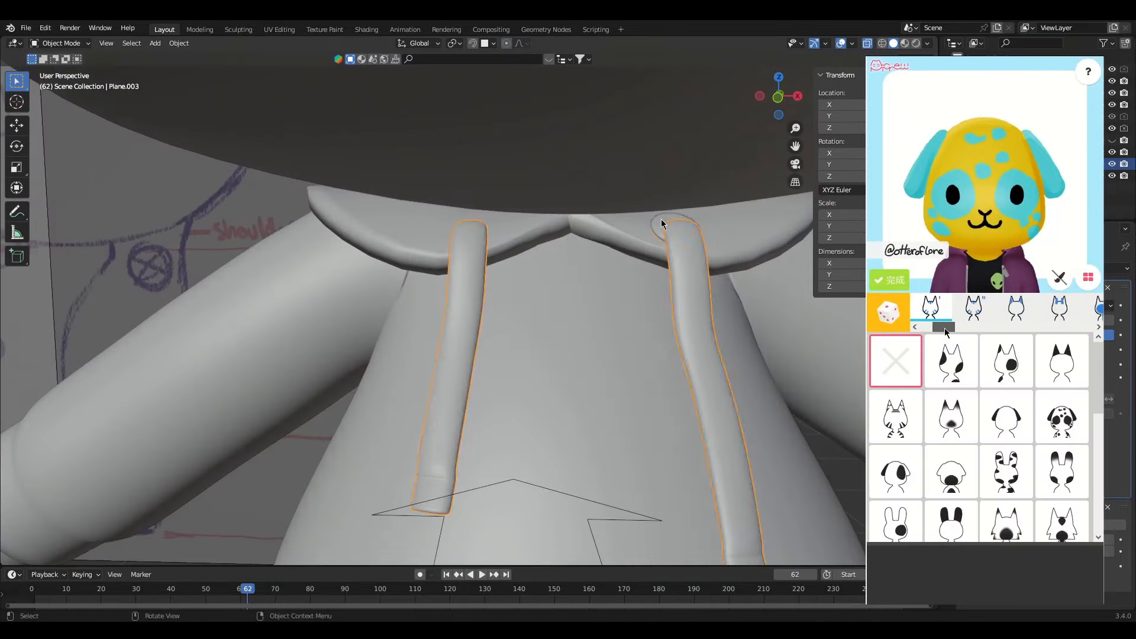
Step: Extrude the faces of the small ball below the ear outward to form pom-pom tufts
{"action": "key", "text": "Tab"}
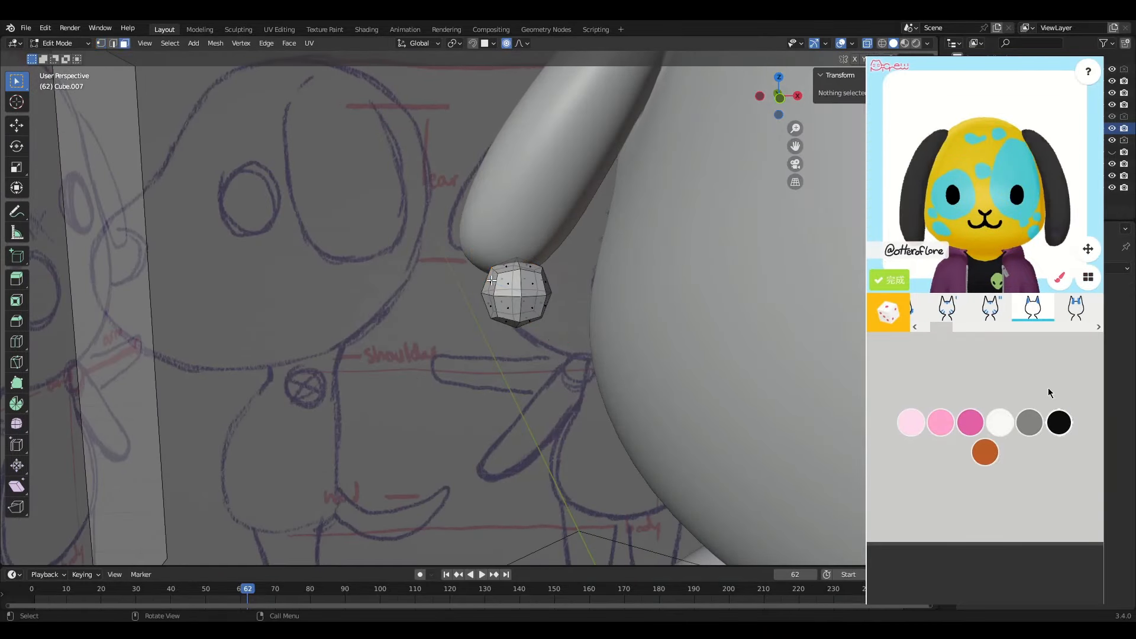
{"action": "key", "text": "e"}
{"action": "left_click", "coordinate": [506, 278]}
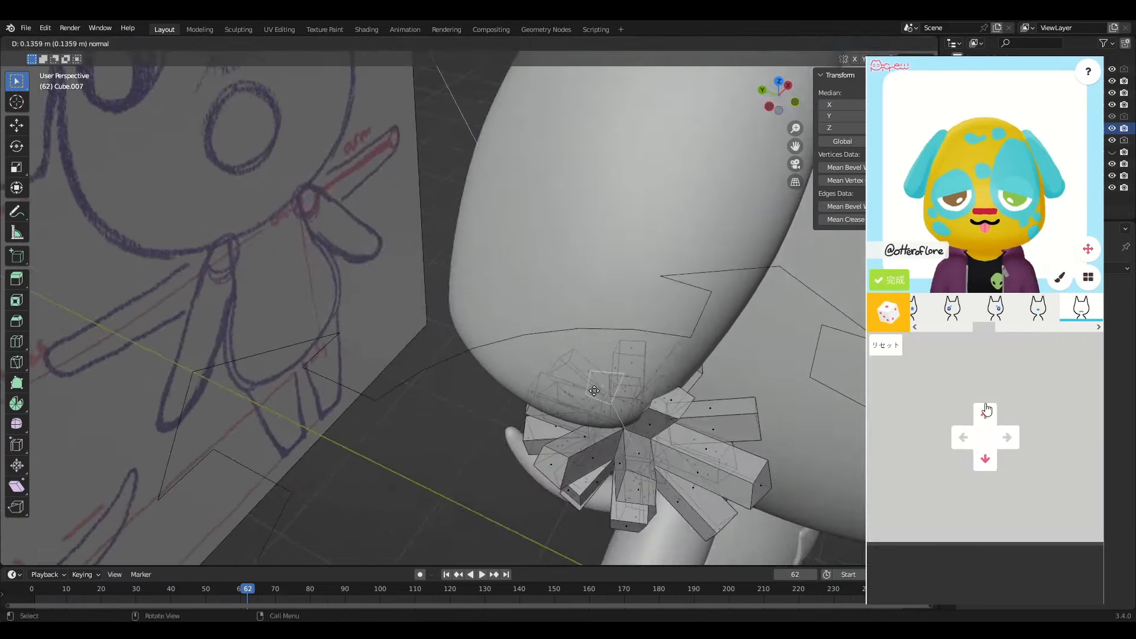
{"action": "left_click", "coordinate": [594, 390]}
{"action": "key", "text": "e"}
Step: Select parts of the ear pom-pom and move them to vary the arrangement of its tufts
{"action": "middle_click_drag", "start_coordinate": [594, 390], "coordinate": [761, 290]}
{"action": "left_click", "coordinate": [523, 429]}
{"action": "left_click", "coordinate": [687, 362]}
{"action": "key", "text": "g"}
{"action": "left_click", "coordinate": [465, 251]}
{"action": "key", "text": "g"}
{"action": "left_click", "coordinate": [586, 219]}
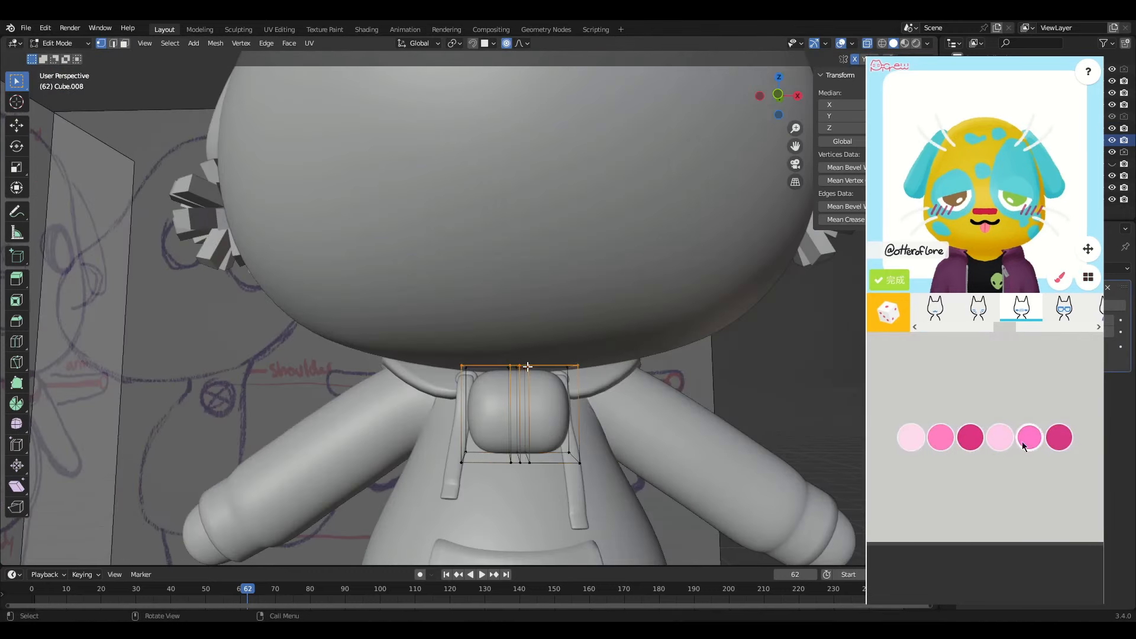
Step: Scale the selected vertices of the bow's centre knot and bevel an edge loop around it
{"action": "key", "text": "s"}
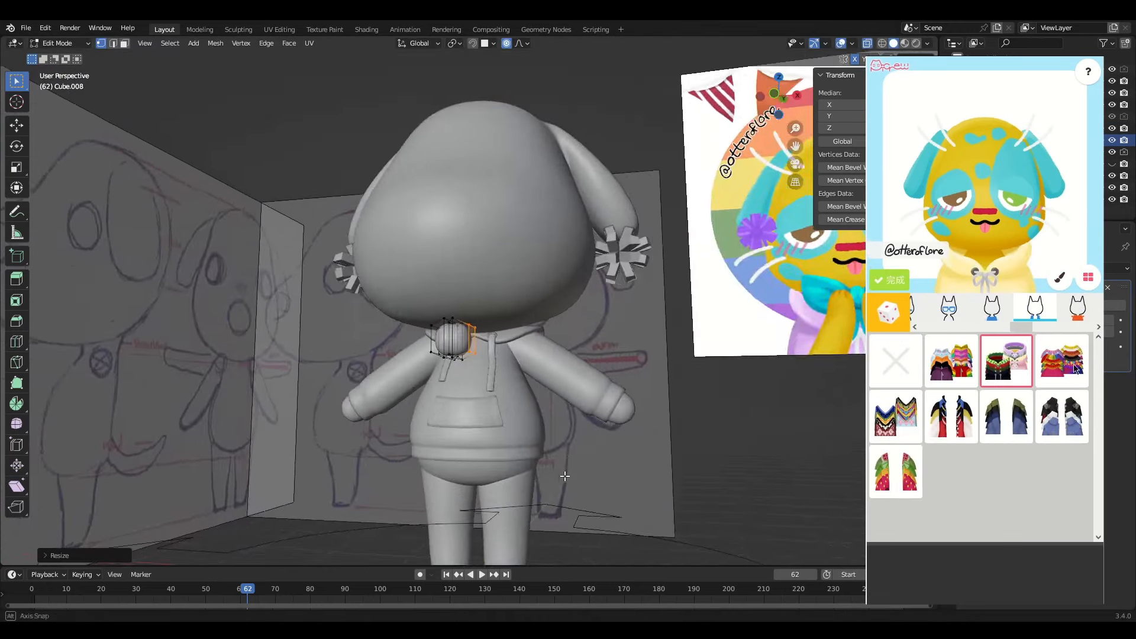
{"action": "middle_click_drag", "start_coordinate": [565, 476], "coordinate": [592, 467]}
{"action": "scroll", "coordinate": [565, 414], "scroll_direction": "up", "scroll_amount": 8}
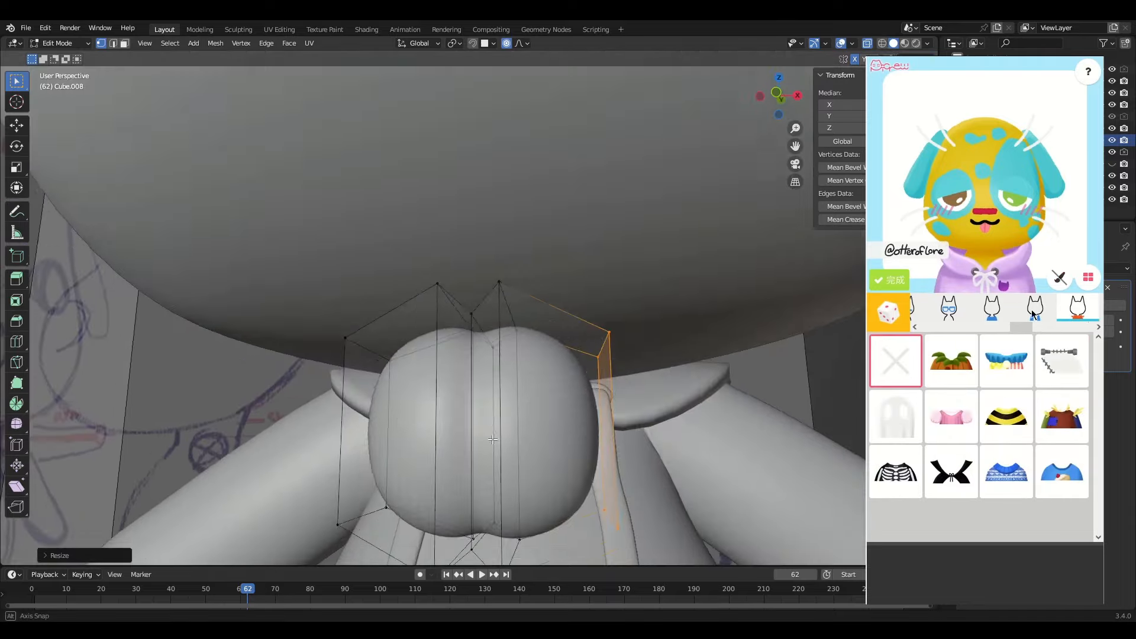
{"action": "scroll", "coordinate": [533, 384], "scroll_direction": "down", "scroll_amount": 4}
{"action": "left_click", "coordinate": [502, 355], "text": "alt"}
{"action": "middle_click_drag", "start_coordinate": [568, 414], "coordinate": [589, 426]}
{"action": "key", "text": "ctrl+b"}
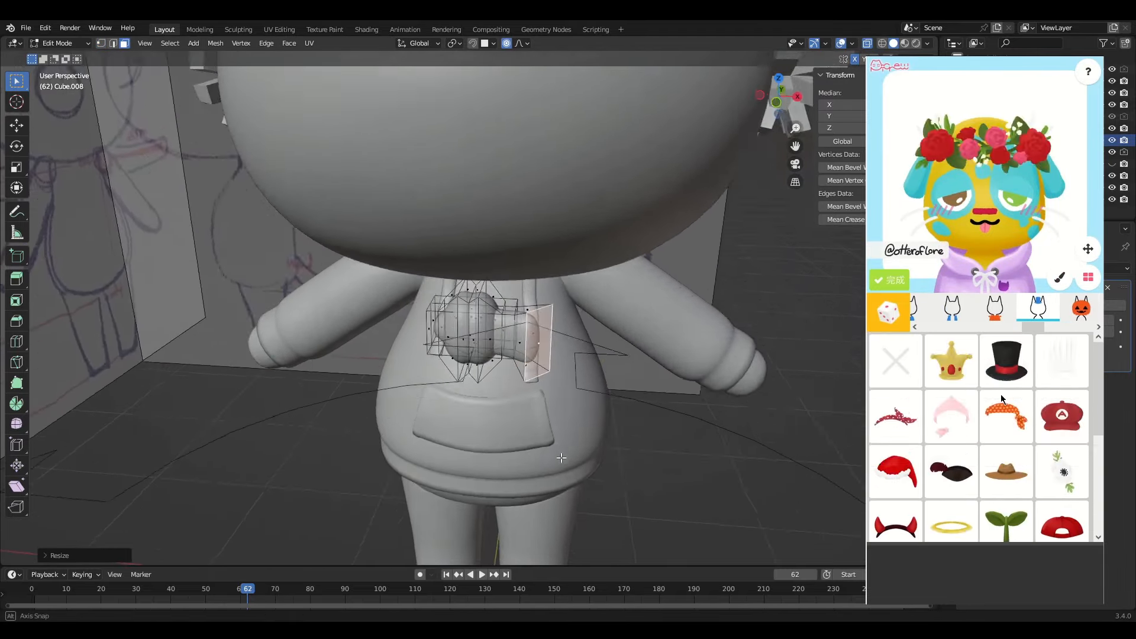
Step: Select a path of vertices on the bow loop beside the knot and extrude it
{"action": "scroll", "coordinate": [507, 355], "scroll_direction": "up", "scroll_amount": 4}
{"action": "left_click", "coordinate": [571, 448], "text": "ctrl"}
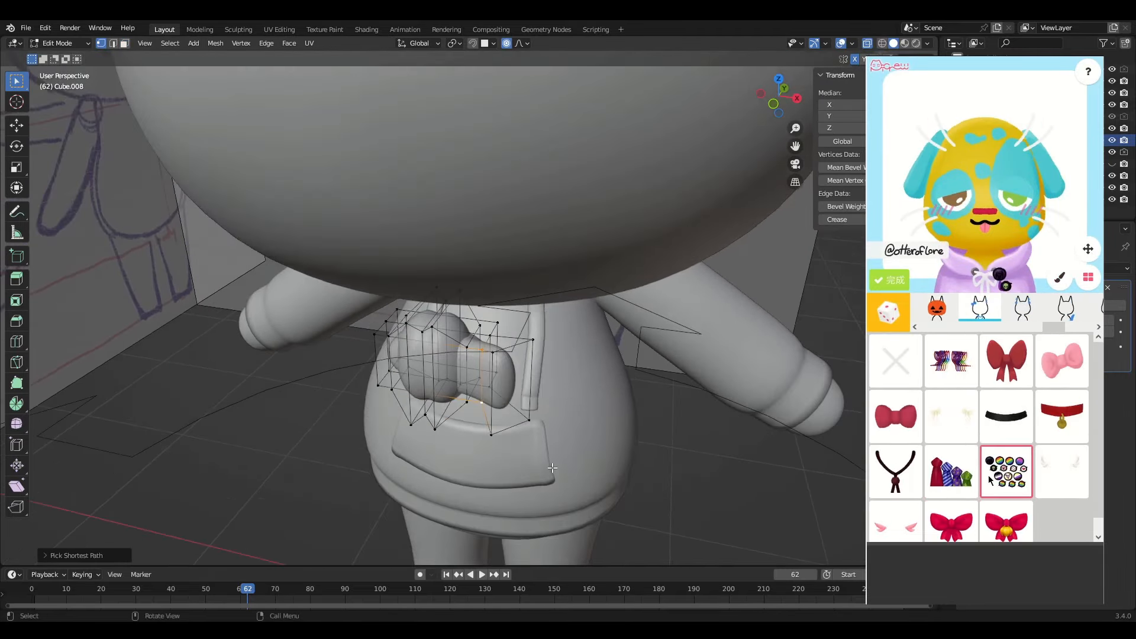
{"action": "key", "text": "e"}
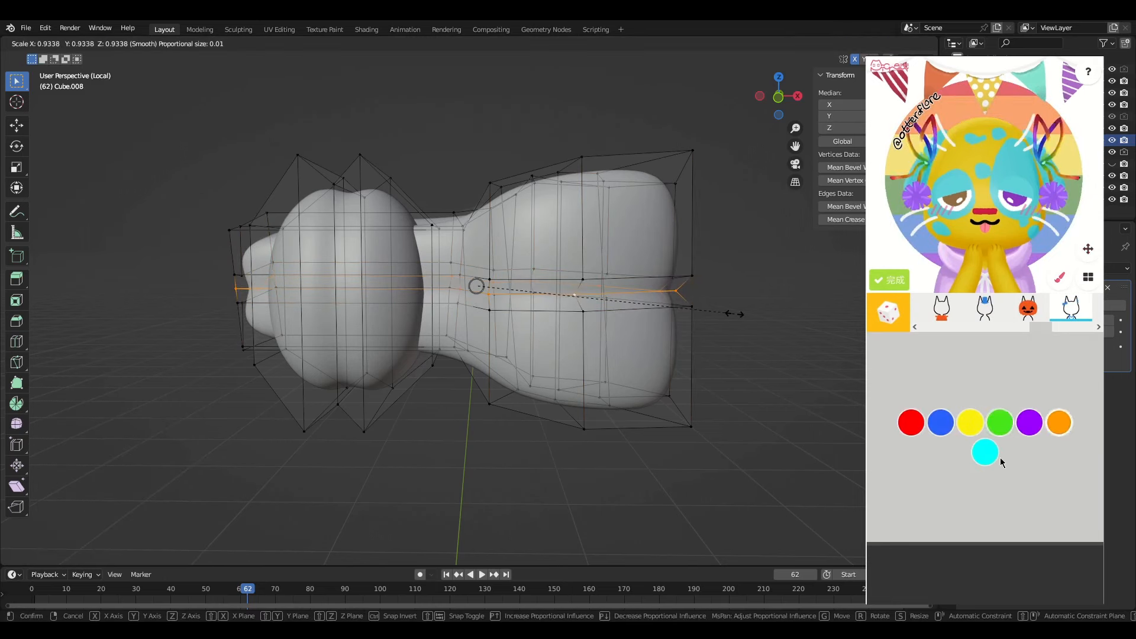
Step: Scale and move the vertices of the bow loop to shape its central crease, outer edge and inner end
{"action": "left_click", "coordinate": [736, 314]}
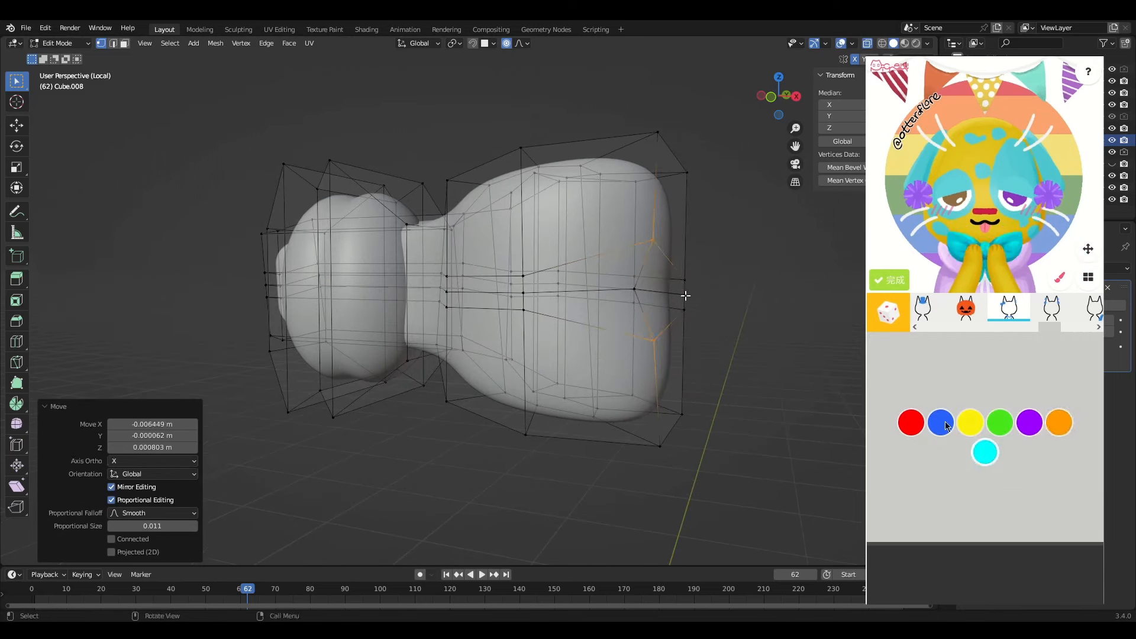
{"action": "key", "text": "g"}
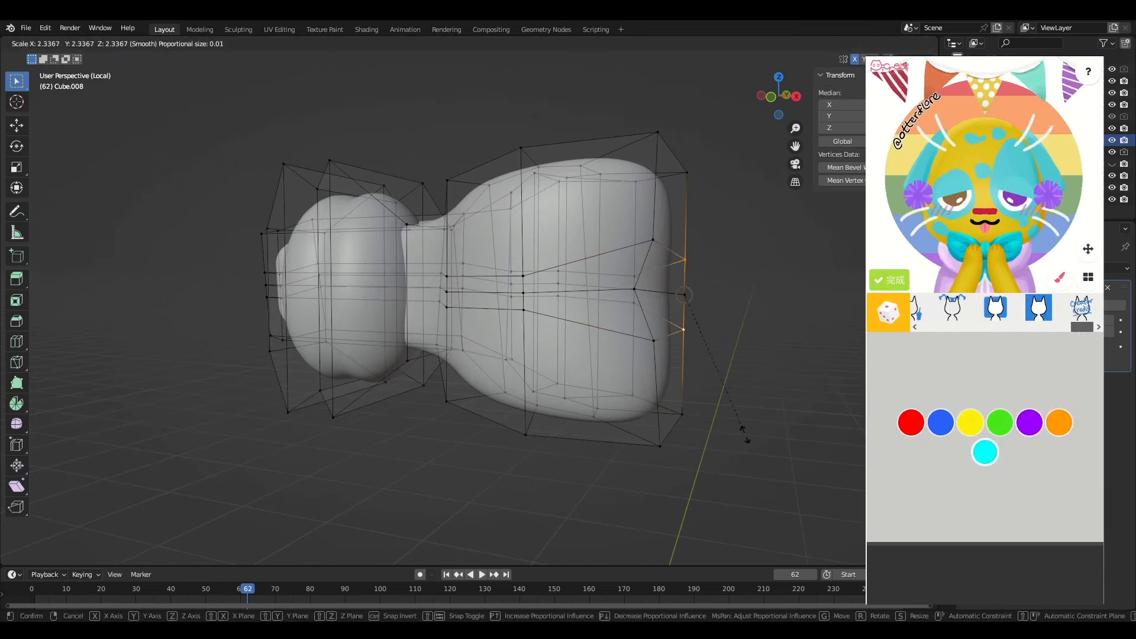
{"action": "left_click", "coordinate": [642, 287]}
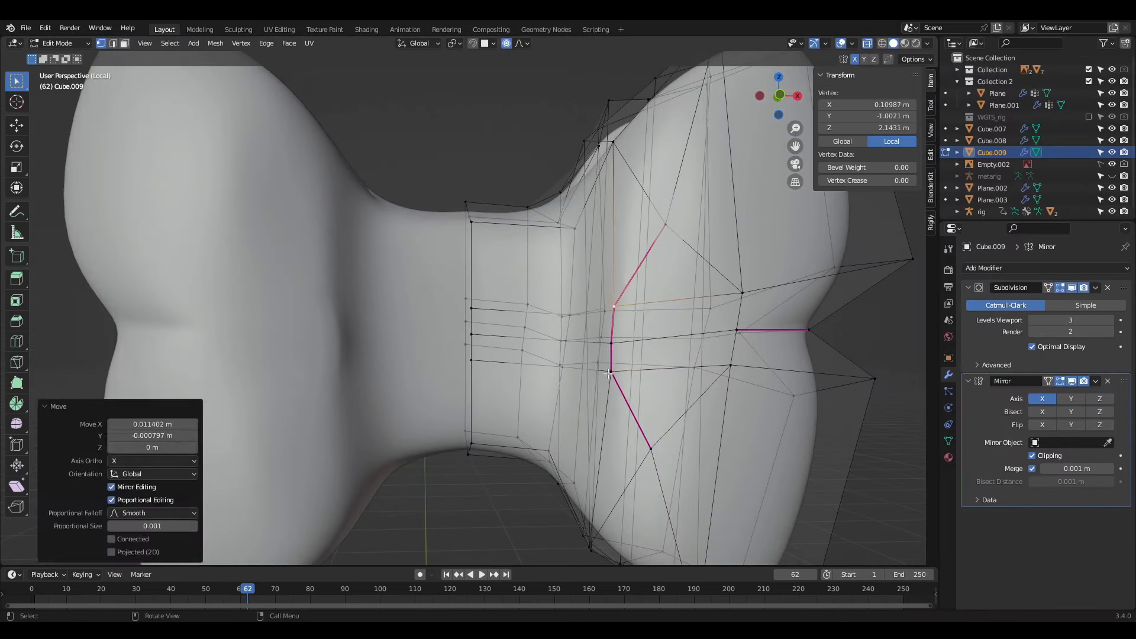
{"action": "key", "text": "g"}
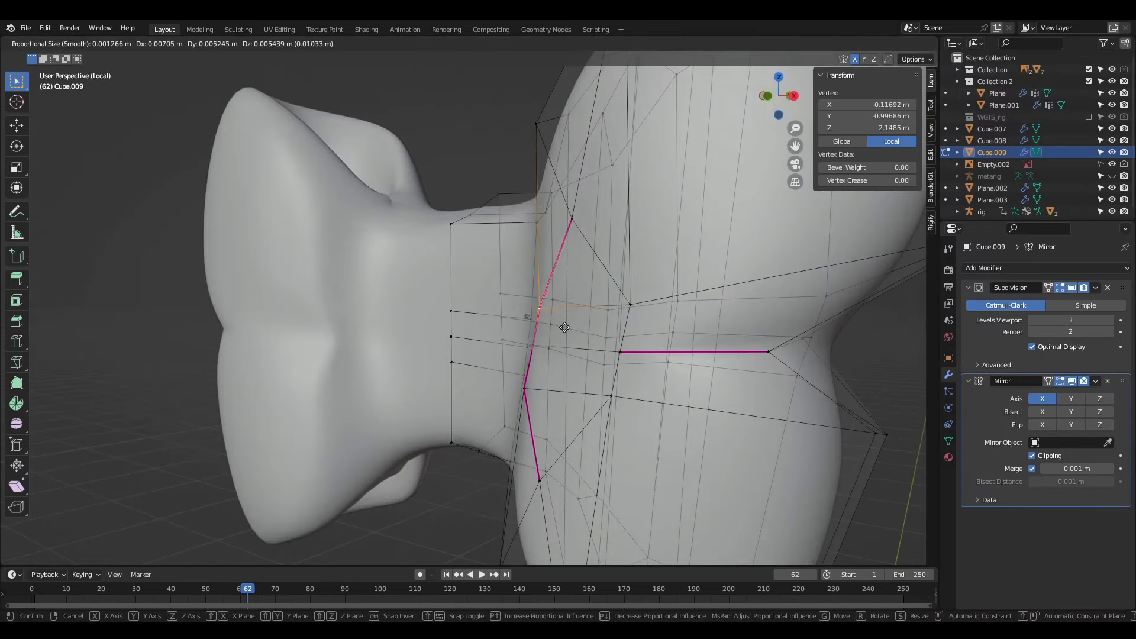
{"action": "left_click", "coordinate": [562, 378]}
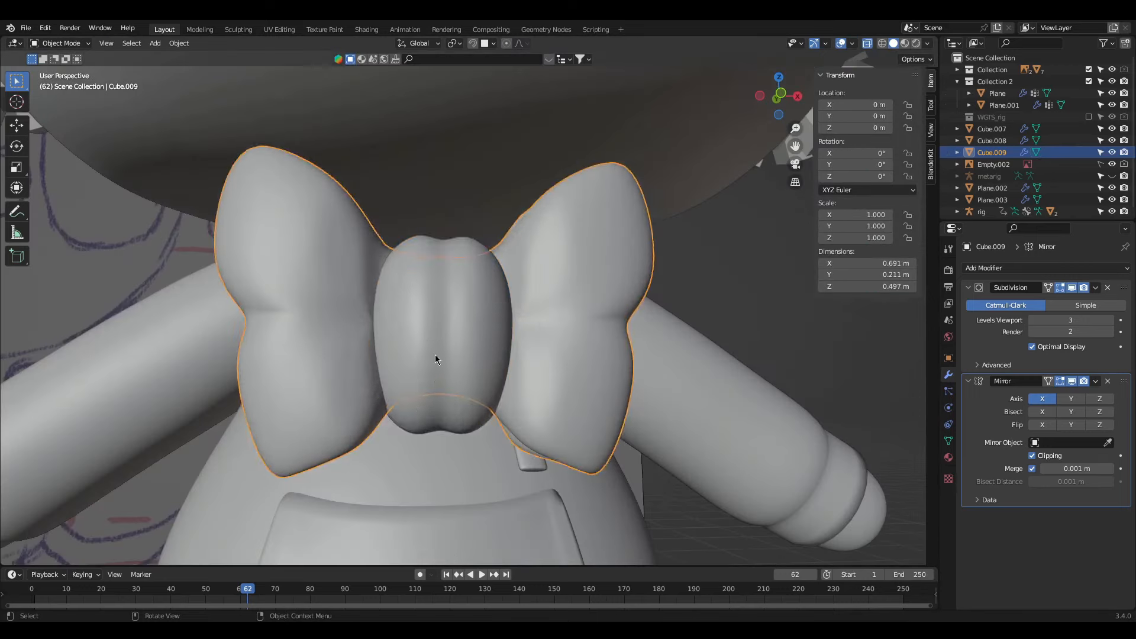
Step: Scale the bow's centre knot to 0.905, then scale it along X
{"action": "left_click", "coordinate": [435, 354]}
{"action": "key", "text": "Tab"}
{"action": "key", "text": "s"}
{"action": "left_click", "coordinate": [565, 470]}
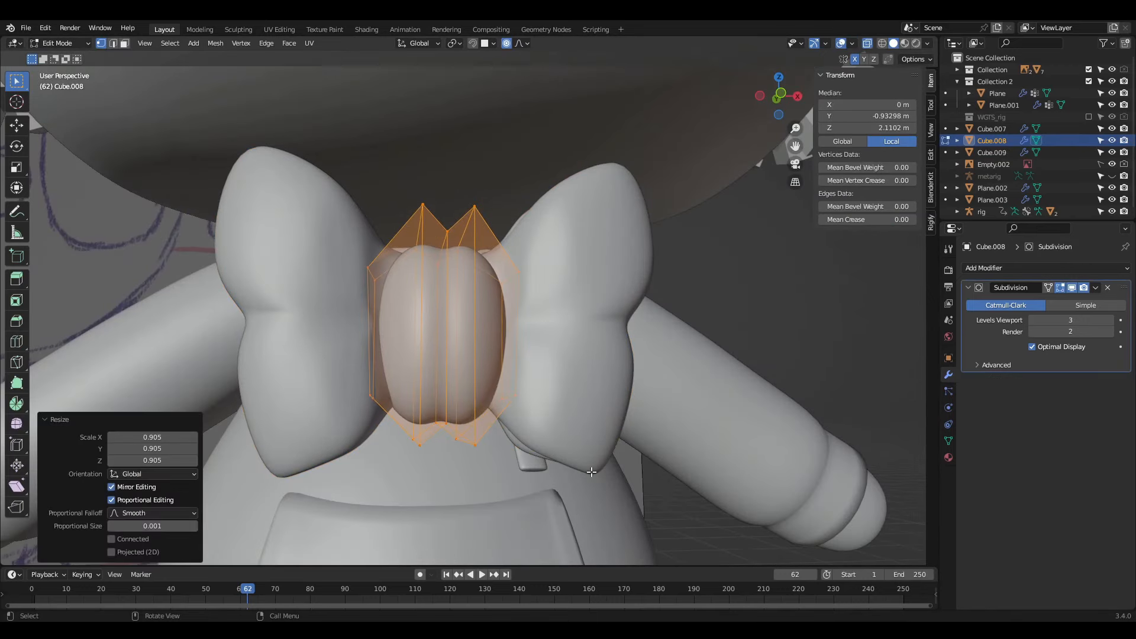
{"action": "key", "text": "s"}
{"action": "key", "text": "x"}
{"action": "left_click", "coordinate": [547, 467]}
Step: Add one loop cut to the bow's side loop near the knot, sliding it to a factor of 0.569
{"action": "key", "text": "Tab"}
{"action": "left_click", "coordinate": [566, 363]}
{"action": "key", "text": "ctrl+Tab"}
{"action": "left_click", "coordinate": [662, 391]}
{"action": "scroll", "coordinate": [616, 426], "scroll_direction": "down", "scroll_amount": 3}
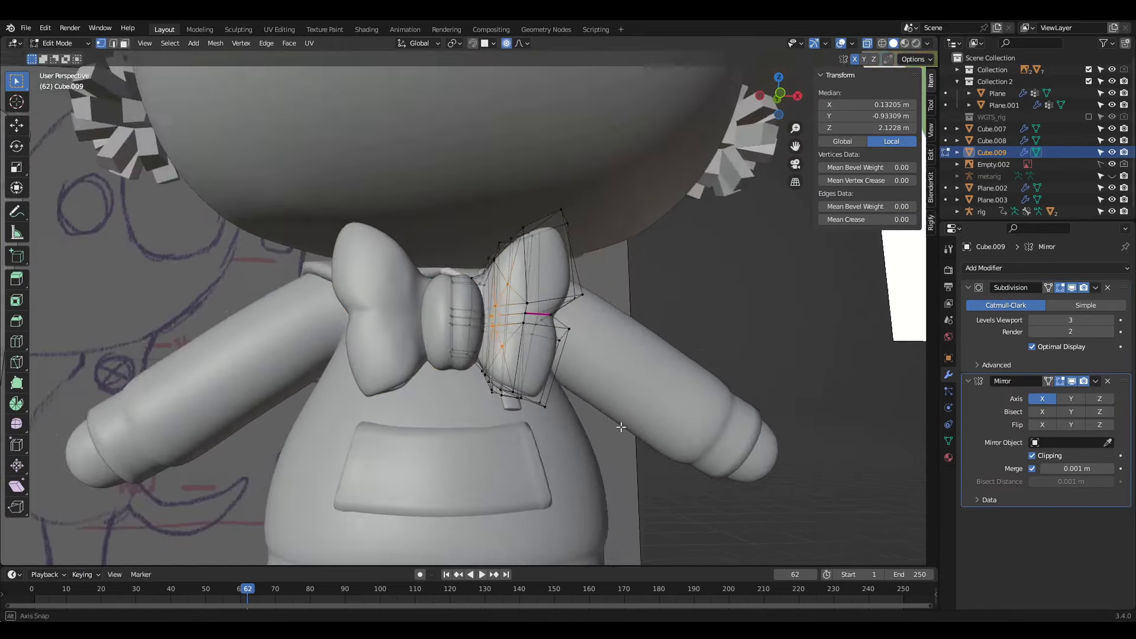
{"action": "scroll", "coordinate": [616, 426], "scroll_direction": "up", "scroll_amount": 3}
{"action": "middle_click_drag", "start_coordinate": [616, 426], "coordinate": [633, 425]}
{"action": "key", "text": "alt+a"}
{"action": "key", "text": "ctrl+r"}
{"action": "left_click_drag", "start_coordinate": [564, 327], "coordinate": [573, 323]}
Step: Move the new vertices of the bow loop in the right side view, then scale and reposition them
{"action": "key", "text": "KP_3"}
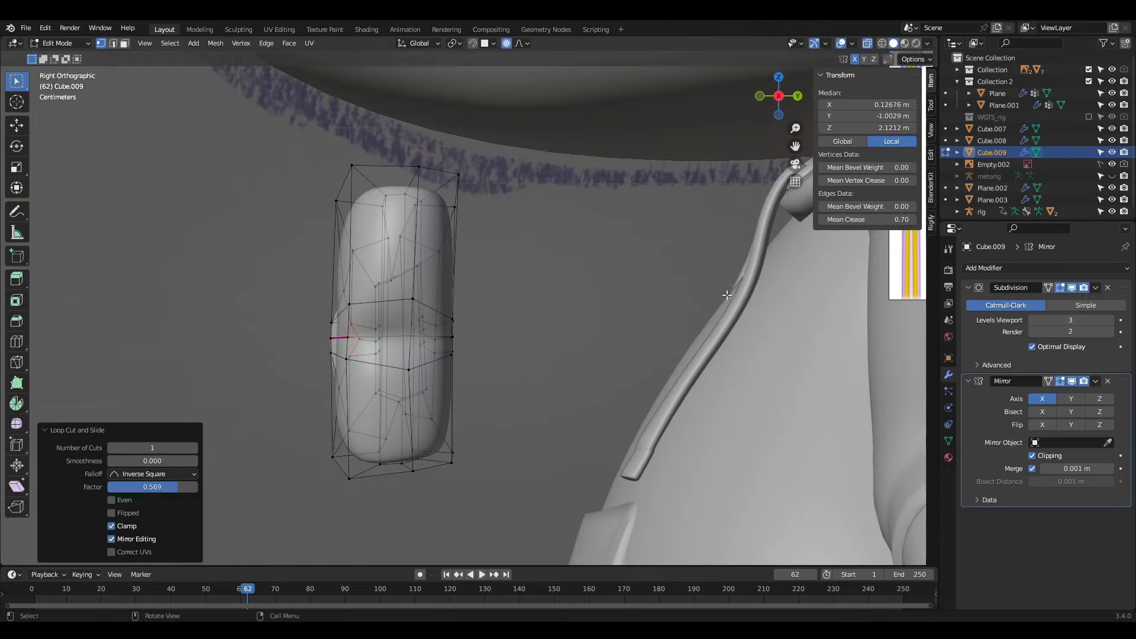
{"action": "key", "text": "g"}
{"action": "left_click", "coordinate": [379, 355]}
{"action": "middle_click_drag", "start_coordinate": [450, 485], "coordinate": [574, 491]}
{"action": "key", "text": "s"}
{"action": "left_click", "coordinate": [600, 517]}
{"action": "key", "text": "g"}
{"action": "left_click", "coordinate": [606, 516]}
Step: Select a single vertex of the bow loop and move it to refine the loop's shape
{"action": "middle_click_drag", "start_coordinate": [500, 428], "coordinate": [450, 355]}
{"action": "scroll", "coordinate": [494, 320], "scroll_direction": "up", "scroll_amount": 4}
{"action": "left_click", "coordinate": [651, 301]}
{"action": "key", "text": "g"}
{"action": "left_click", "coordinate": [674, 259]}
{"action": "left_click", "coordinate": [568, 422]}
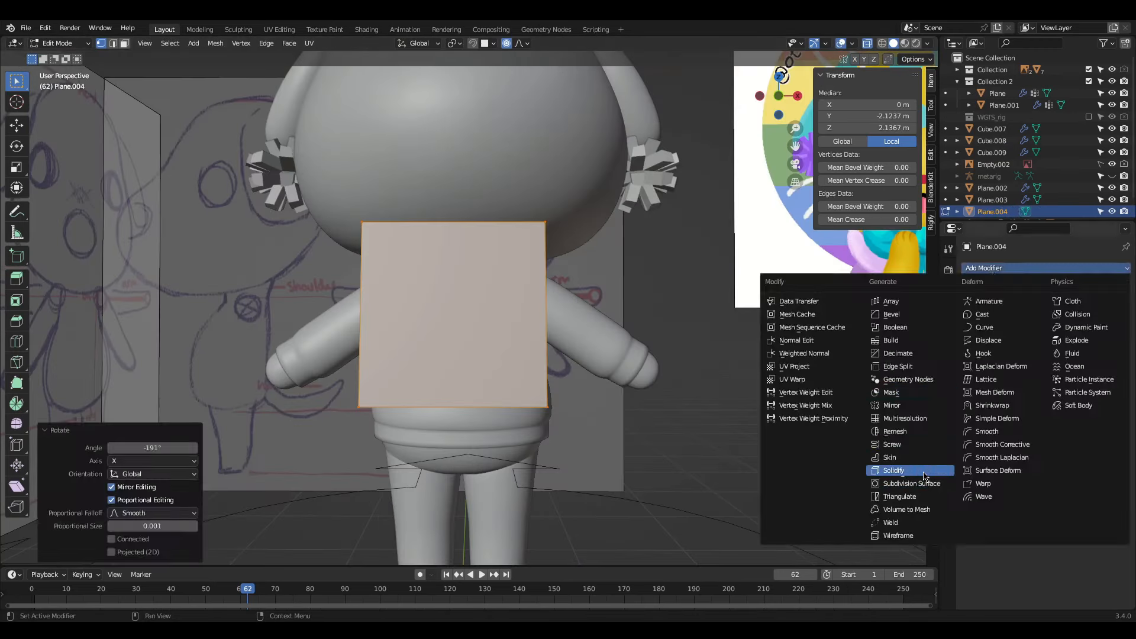
Step: Add a Solidify modifier with a thickness of 0.04 m to the new plane for the bow's tail
{"action": "left_click", "coordinate": [910, 474]}
{"action": "key", "text": "Return"}
{"action": "middle_click_drag", "start_coordinate": [740, 402], "coordinate": [900, 405]}
{"action": "middle_click_drag", "start_coordinate": [754, 384], "coordinate": [595, 394]}
Step: Scale the tail plane to 0.285 and move it below the bow's side loop
{"action": "key", "text": "s"}
{"action": "left_click", "coordinate": [471, 368]}
{"action": "middle_click_drag", "start_coordinate": [470, 368], "coordinate": [326, 382]}
{"action": "key", "text": "g"}
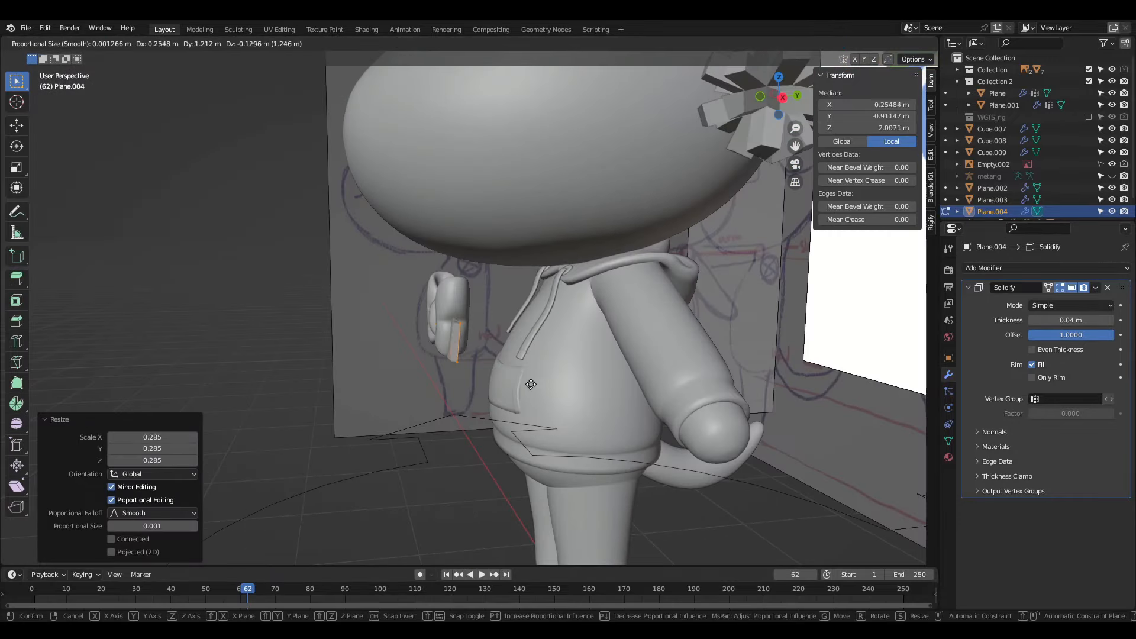
{"action": "left_click", "coordinate": [531, 384]}
Step: Reposition the tail plane's vertices so the ribbon comes out from beneath the bow
{"action": "middle_click_drag", "start_coordinate": [531, 384], "coordinate": [615, 526]}
{"action": "key", "text": "g"}
{"action": "left_click", "coordinate": [414, 373]}
{"action": "key", "text": "g"}
{"action": "left_click", "coordinate": [118, 354]}
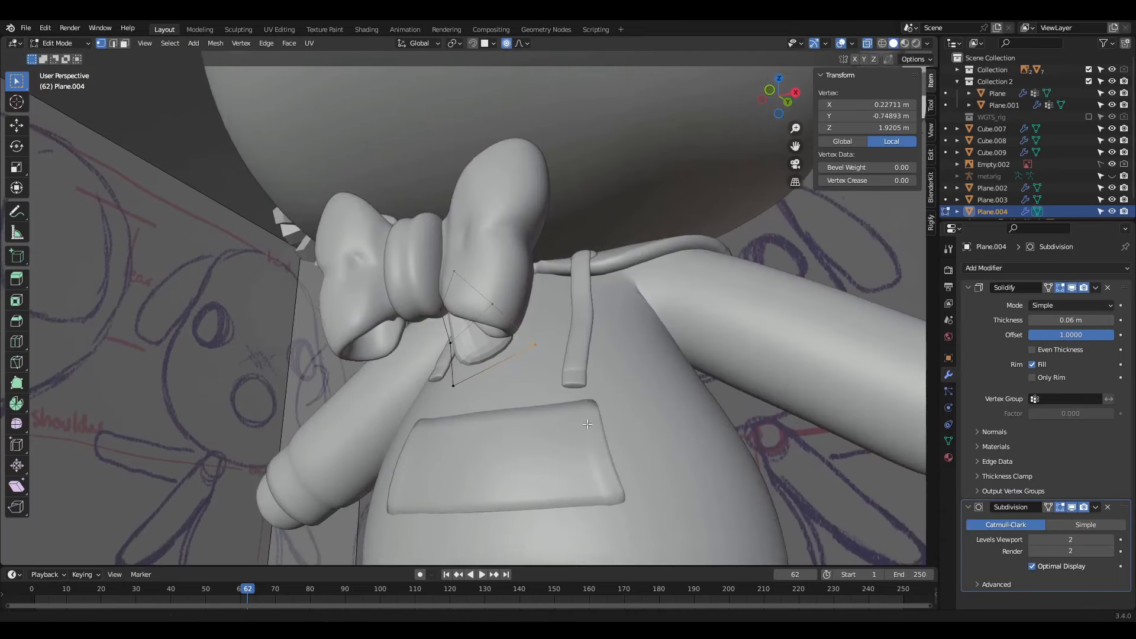
Step: Select the lower edge of the ribbon tail and extrude it down toward the pocket
{"action": "middle_click_drag", "start_coordinate": [592, 355], "coordinate": [533, 332]}
{"action": "scroll", "coordinate": [532, 331], "scroll_direction": "up", "scroll_amount": 3}
{"action": "left_click", "coordinate": [433, 384], "text": "shift"}
{"action": "key", "text": "e"}
{"action": "left_click", "coordinate": [730, 447]}
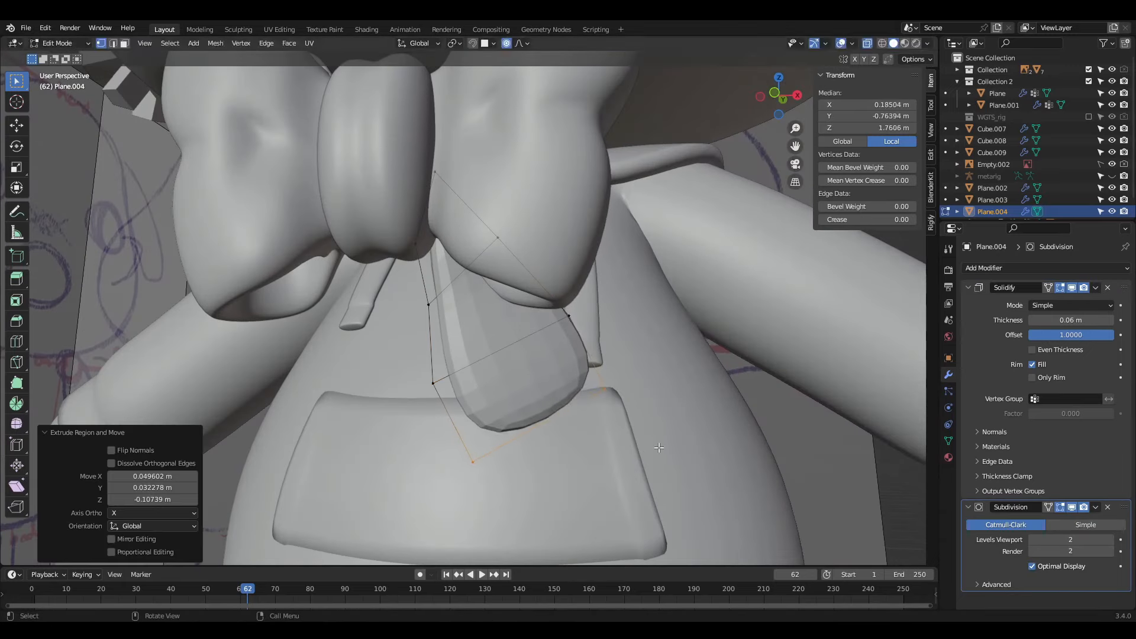
Step: Rotate the tail's extruded edge and move a side vertex to even out the ribbon's outline
{"action": "key", "text": "r"}
{"action": "left_click", "coordinate": [573, 432]}
{"action": "middle_click_drag", "start_coordinate": [573, 432], "coordinate": [547, 408]}
{"action": "left_click", "coordinate": [448, 384]}
{"action": "key", "text": "g"}
{"action": "left_click", "coordinate": [456, 378]}
{"action": "left_click", "coordinate": [528, 403], "text": "alt"}
{"action": "key", "text": "e"}
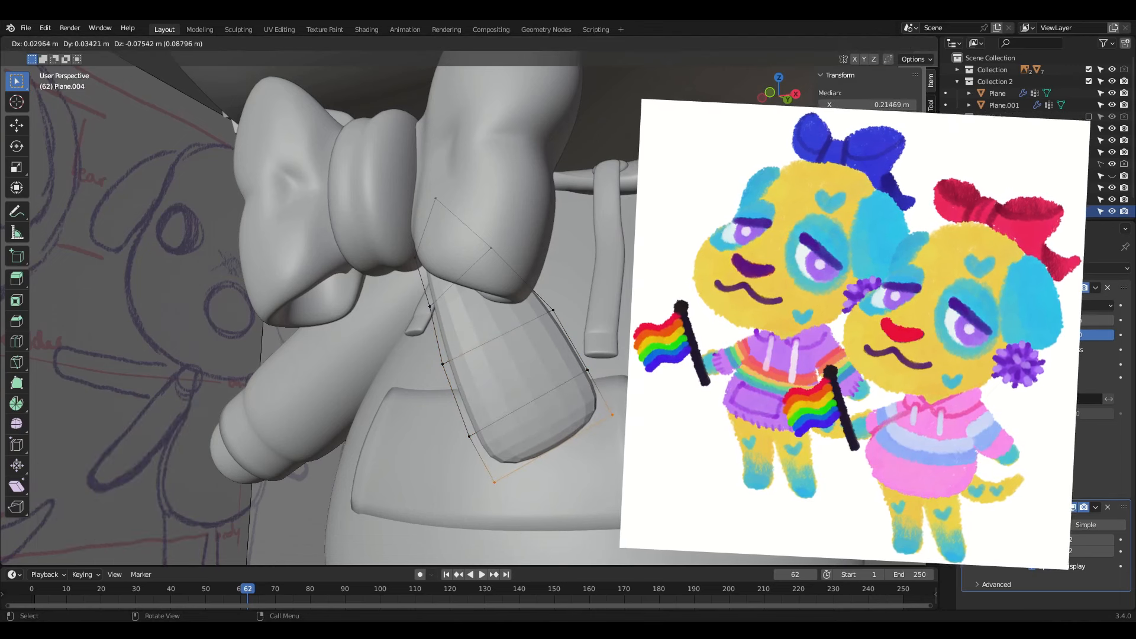
{"action": "left_click", "coordinate": [553, 449]}
{"action": "key", "text": "ctrl+z"}
Step: Add a lengthwise loop cut through the ribbon tail and move its end vertices to form a notched tip
{"action": "left_click", "coordinate": [16, 341]}
{"action": "left_click", "coordinate": [521, 397]}
{"action": "key", "text": "w"}
{"action": "middle_click_drag", "start_coordinate": [509, 390], "coordinate": [544, 388]}
{"action": "key", "text": "g"}
{"action": "left_click", "coordinate": [498, 464]}
{"action": "key", "text": "g"}
{"action": "left_click", "coordinate": [583, 394]}
Step: Add a crosswise loop cut near the notched tip of the ribbon tail with a factor of -0.578
{"action": "left_click", "coordinate": [16, 341]}
{"action": "left_click_drag", "start_coordinate": [536, 385], "coordinate": [542, 376]}
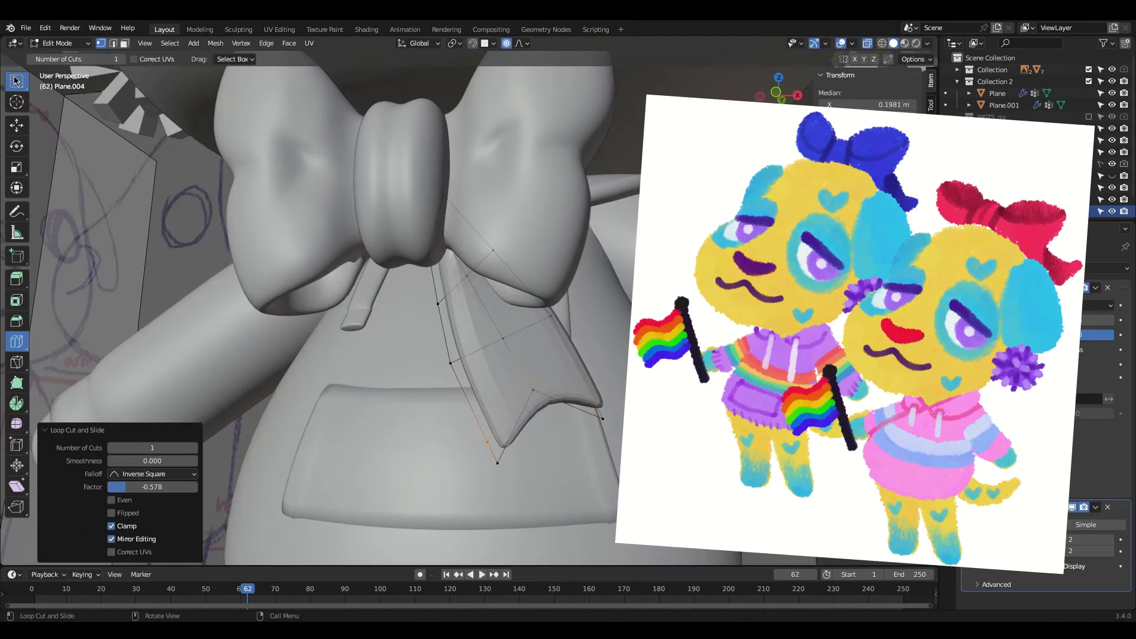
{"action": "left_click", "coordinate": [504, 381]}
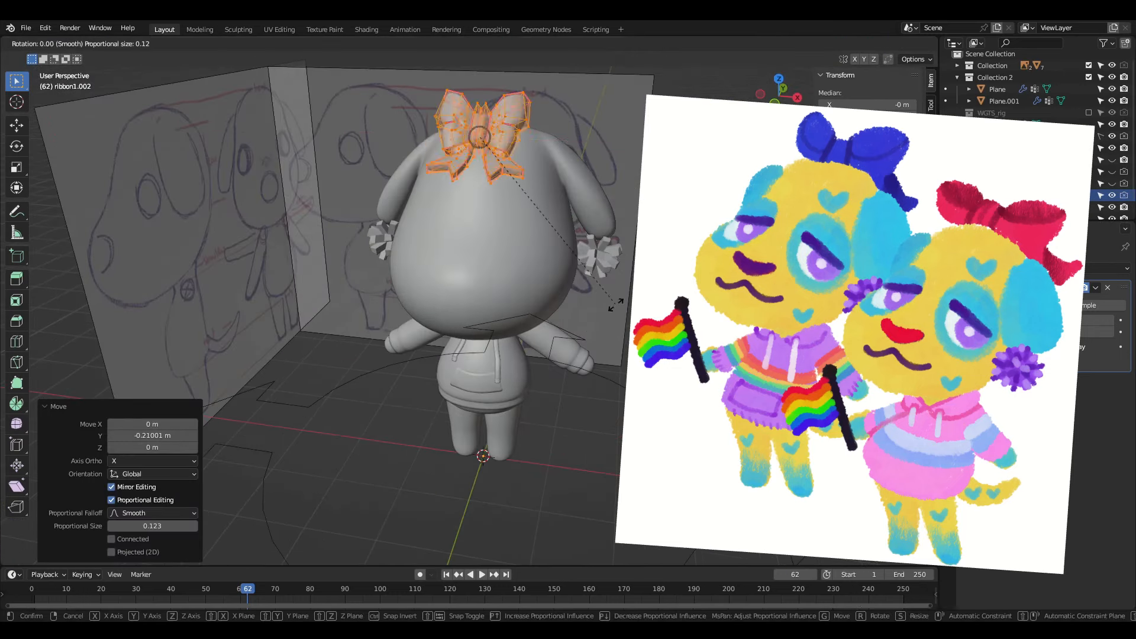
Step: Rotate the duplicated bow on top of the head about the Z axis
{"action": "key", "text": "z"}
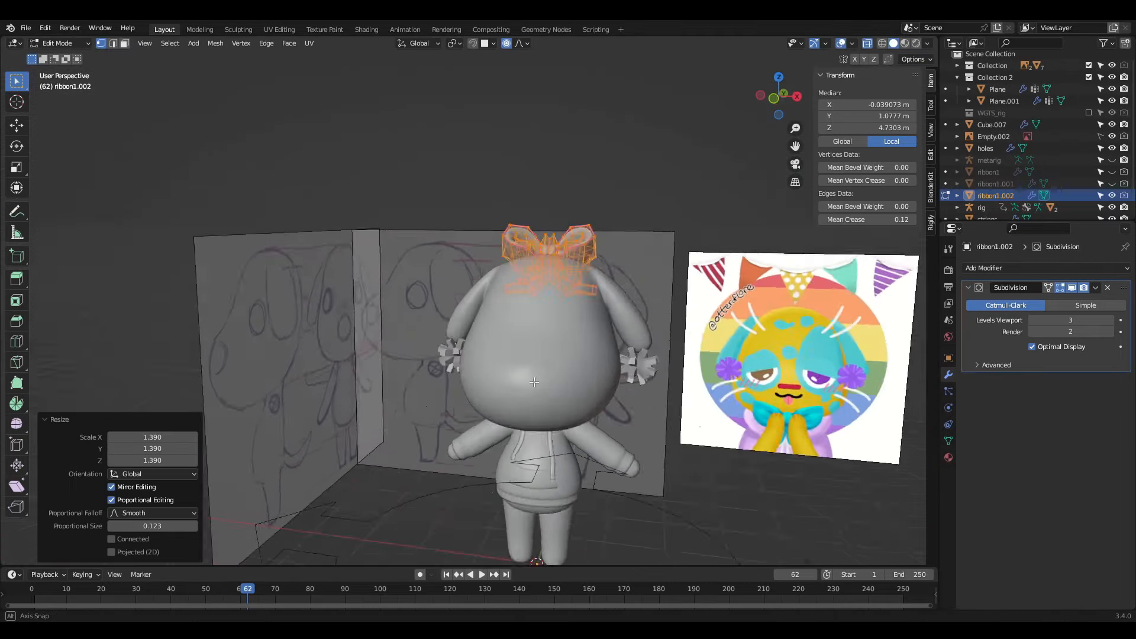
{"action": "key", "text": "Tab"}
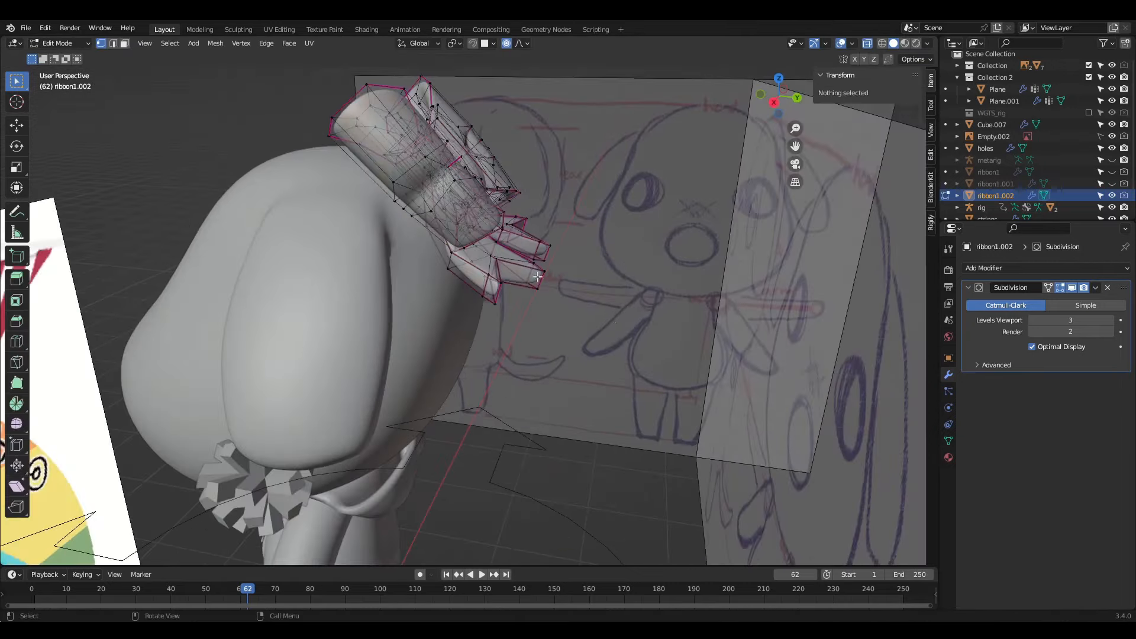
Step: Give the flagpole path a round bevel depth of 0.03 m and move its top control point along Z
{"action": "left_click", "coordinate": [1045, 497]}
{"action": "left_click_drag", "start_coordinate": [1036, 514], "coordinate": [1028, 514]}
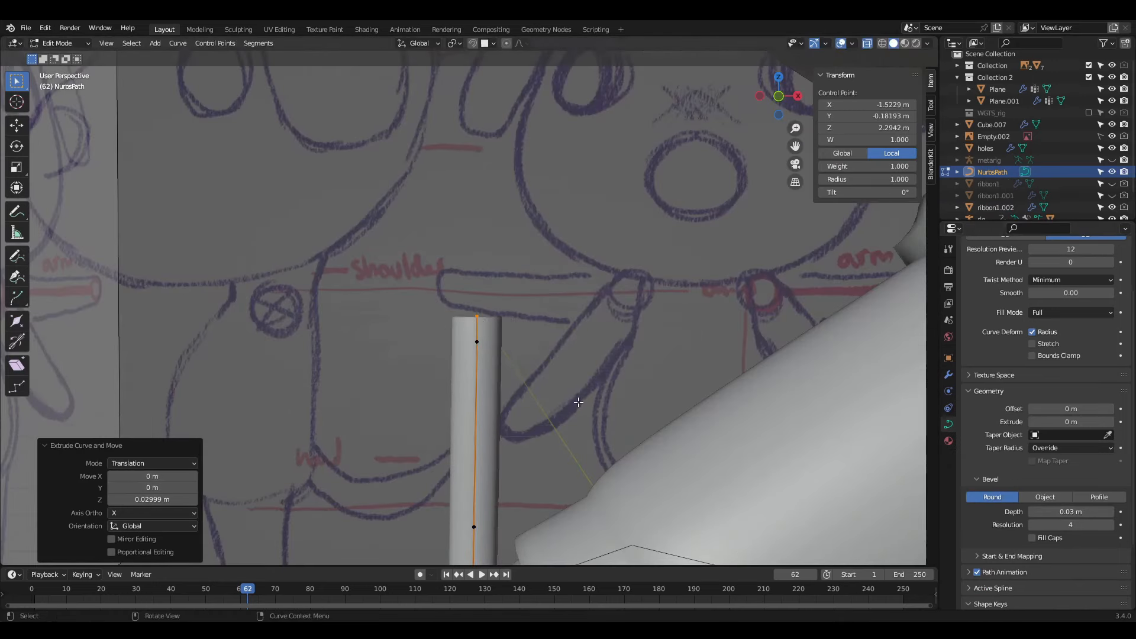
{"action": "key", "text": "g"}
{"action": "key", "text": "z"}
{"action": "left_click", "coordinate": [534, 389]}
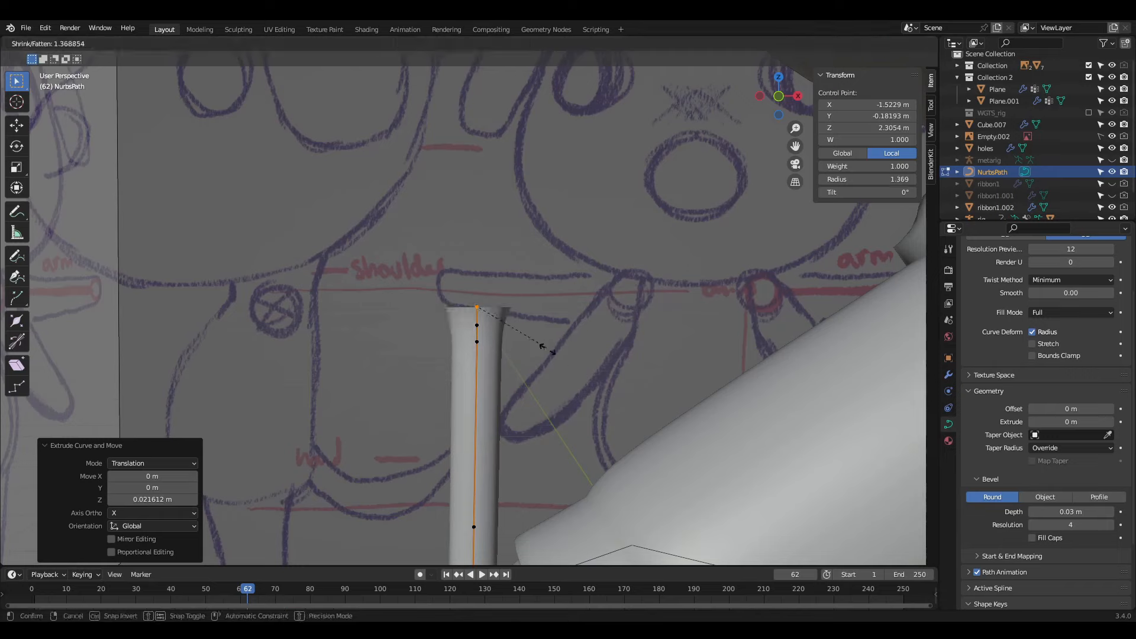
Step: Adjust the radius of the control points at the flagpole's top to shape a flared, pointed finial
{"action": "left_click", "coordinate": [555, 398]}
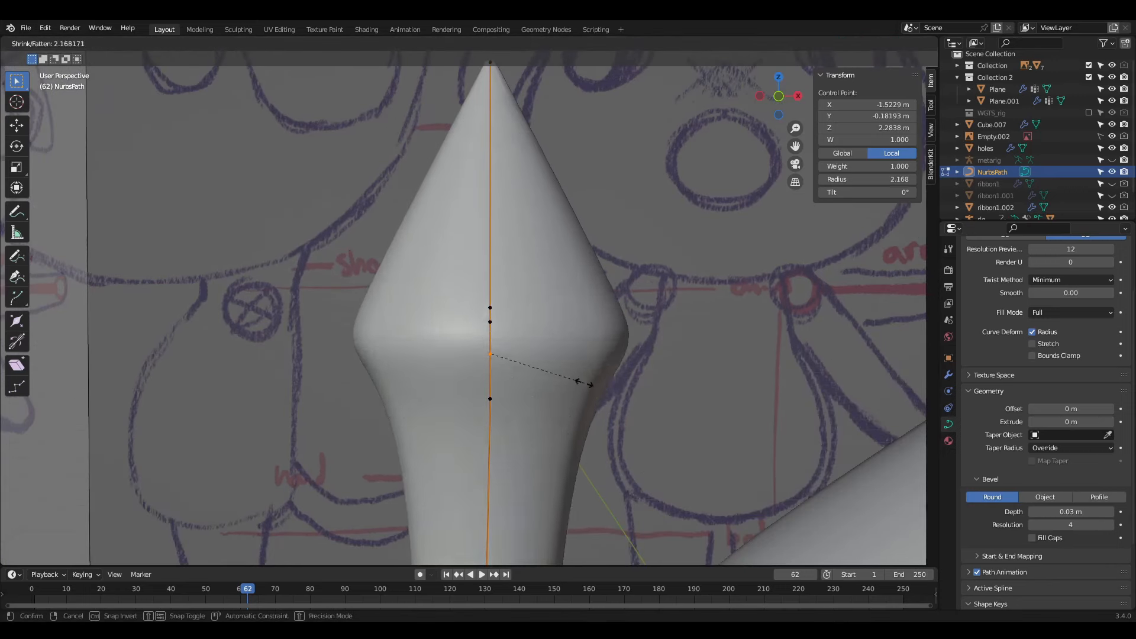
{"action": "right_click", "coordinate": [583, 384]}
{"action": "scroll", "coordinate": [507, 393], "scroll_direction": "down", "scroll_amount": 14}
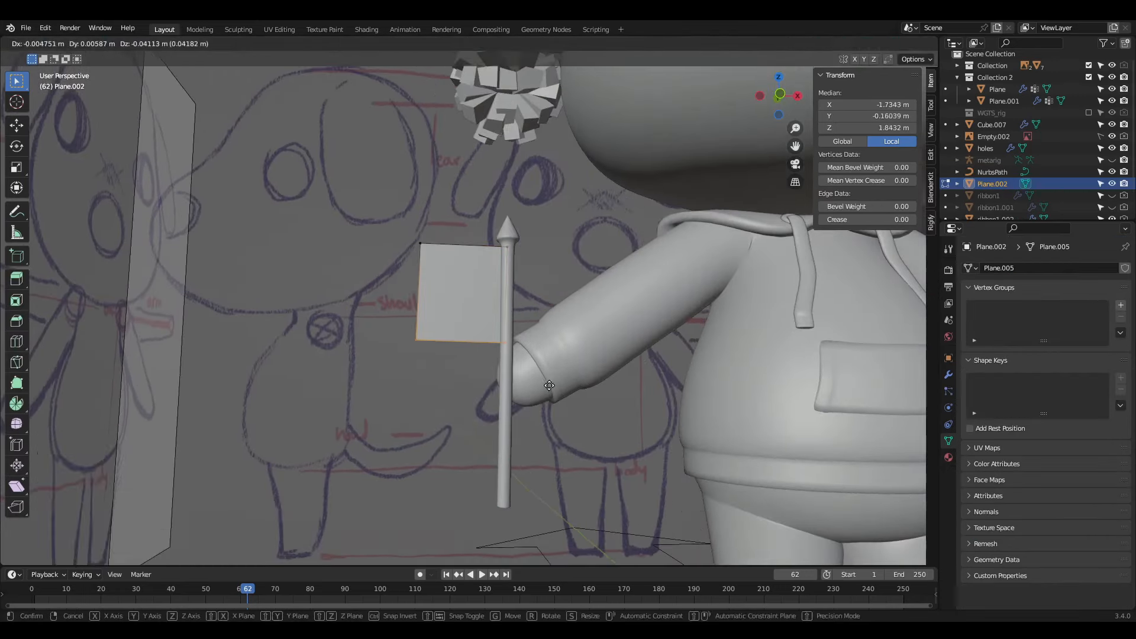
Step: Add Solidify and Subdivision Surface modifiers to the flag plane beside the pole
{"action": "left_click", "coordinate": [948, 375]}
{"action": "left_click", "coordinate": [1044, 268]}
{"action": "left_click", "coordinate": [897, 448]}
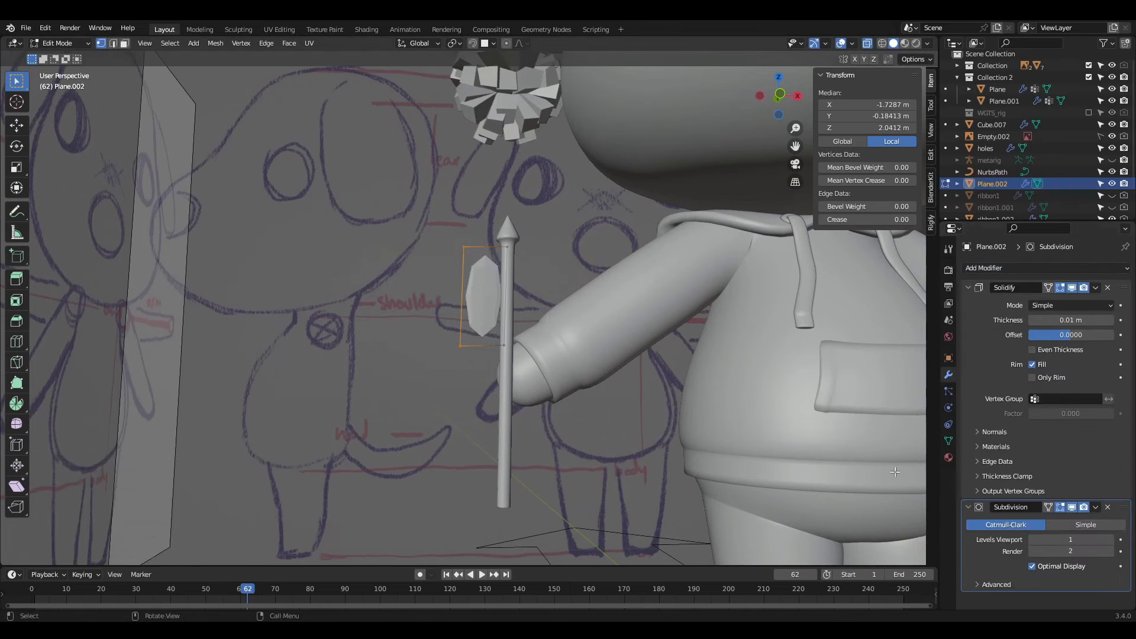
Step: Extend the flag plane away from the pole and shift its vertex columns sideways to form a wavy cloth profile
{"action": "middle_click_drag", "start_coordinate": [580, 249], "coordinate": [606, 219]}
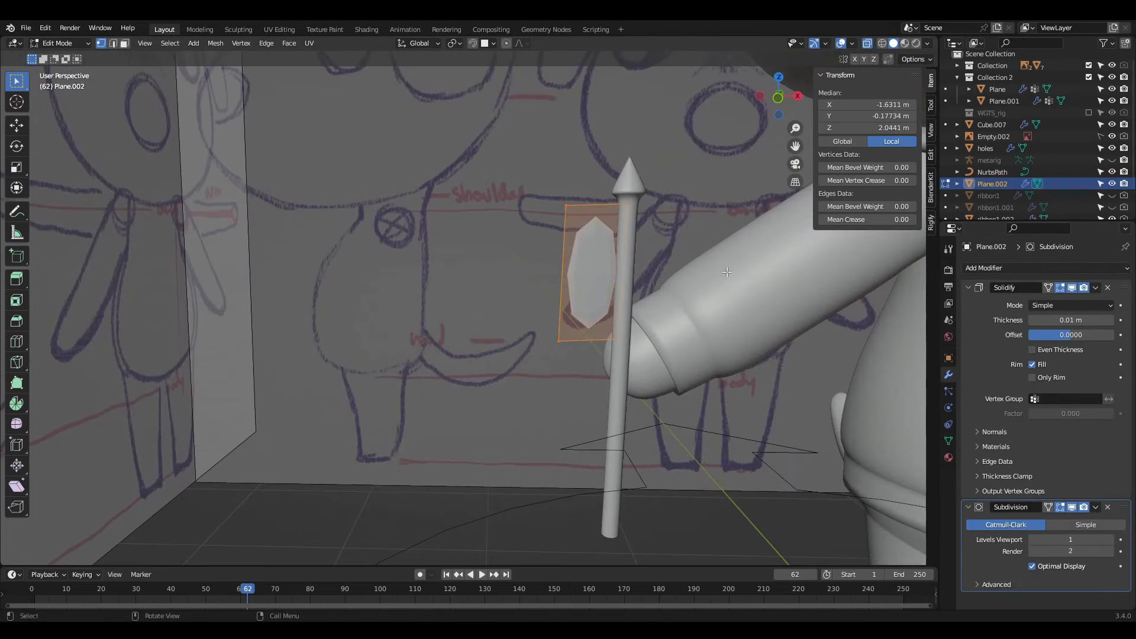
{"action": "key", "text": "KP_7"}
{"action": "key", "text": "g"}
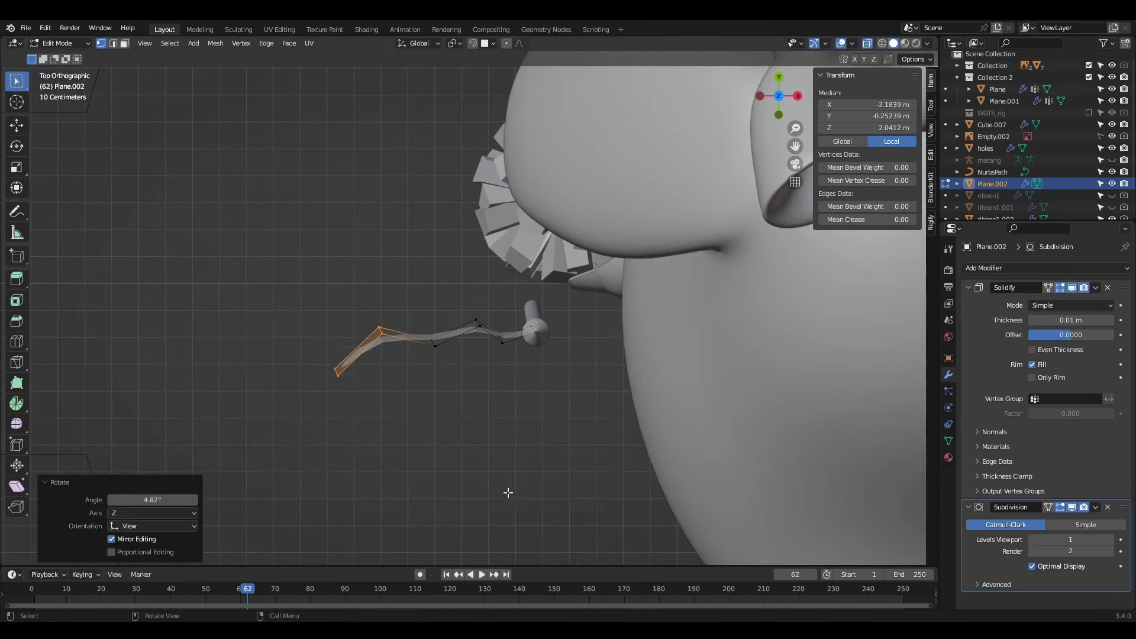
{"action": "left_click", "coordinate": [435, 351]}
{"action": "key", "text": "g"}
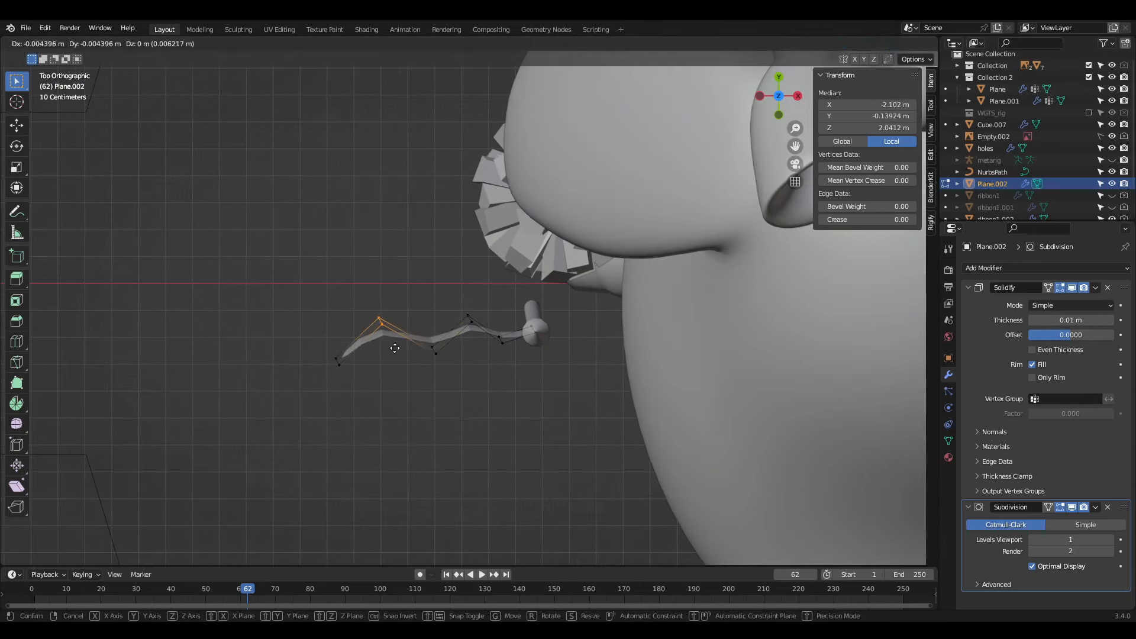
{"action": "left_click", "coordinate": [322, 393]}
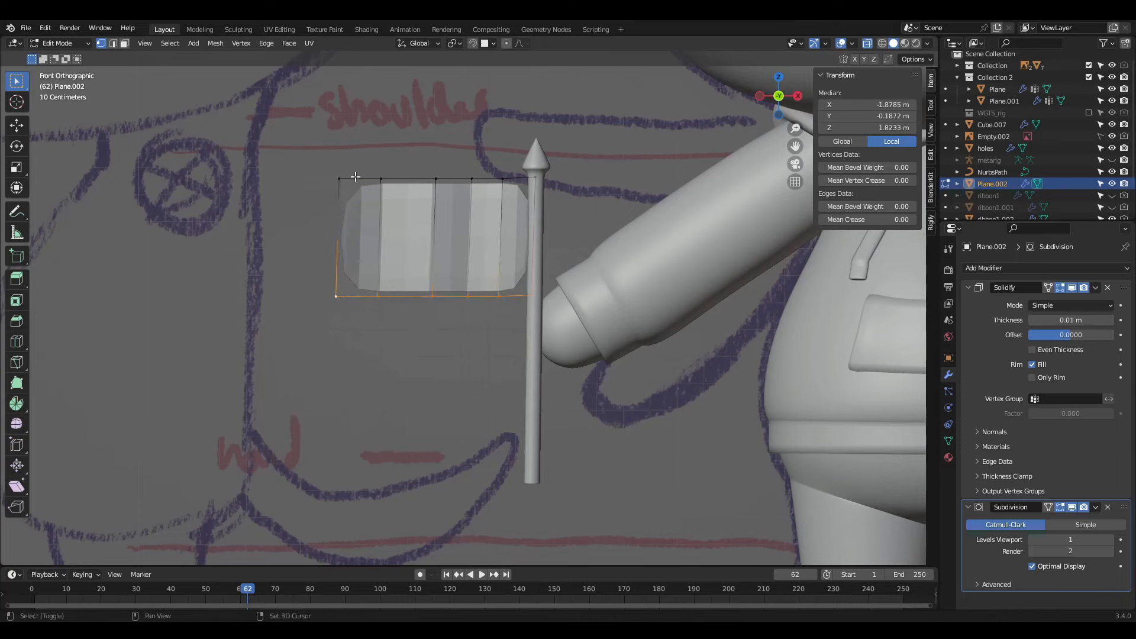
Step: Add horizontal loop cuts across the flag close to its upper and lower edges
{"action": "left_click", "coordinate": [355, 177], "text": "alt+shift"}
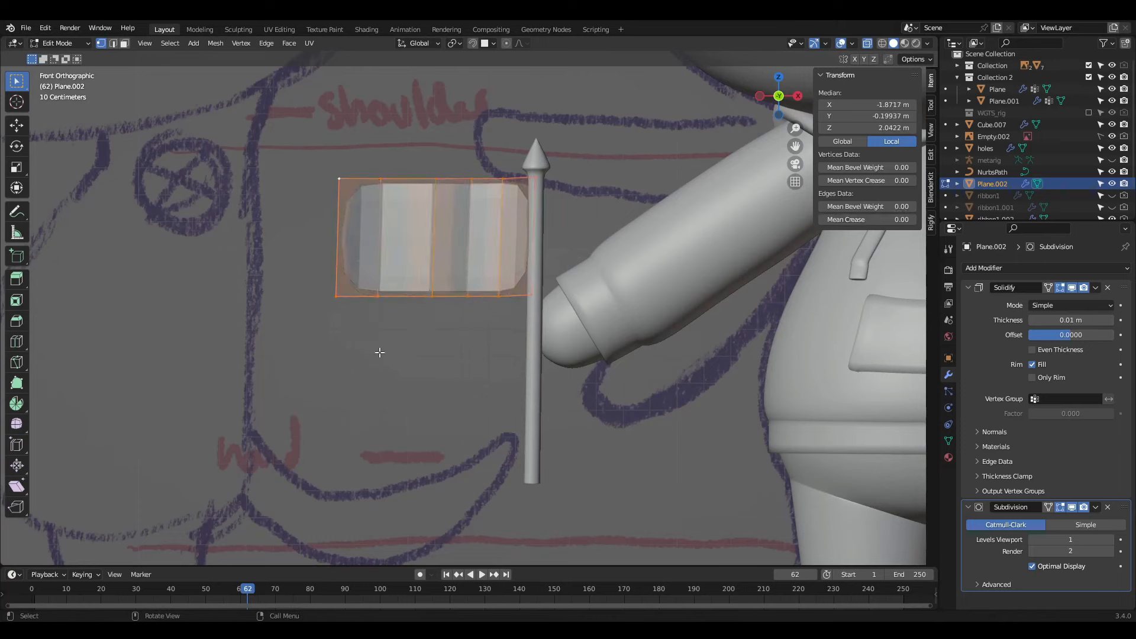
{"action": "left_click", "coordinate": [393, 327]}
{"action": "key", "text": "ctrl+r"}
{"action": "left_click_drag", "start_coordinate": [393, 237], "coordinate": [431, 184]}
{"action": "key", "text": "ctrl+z"}
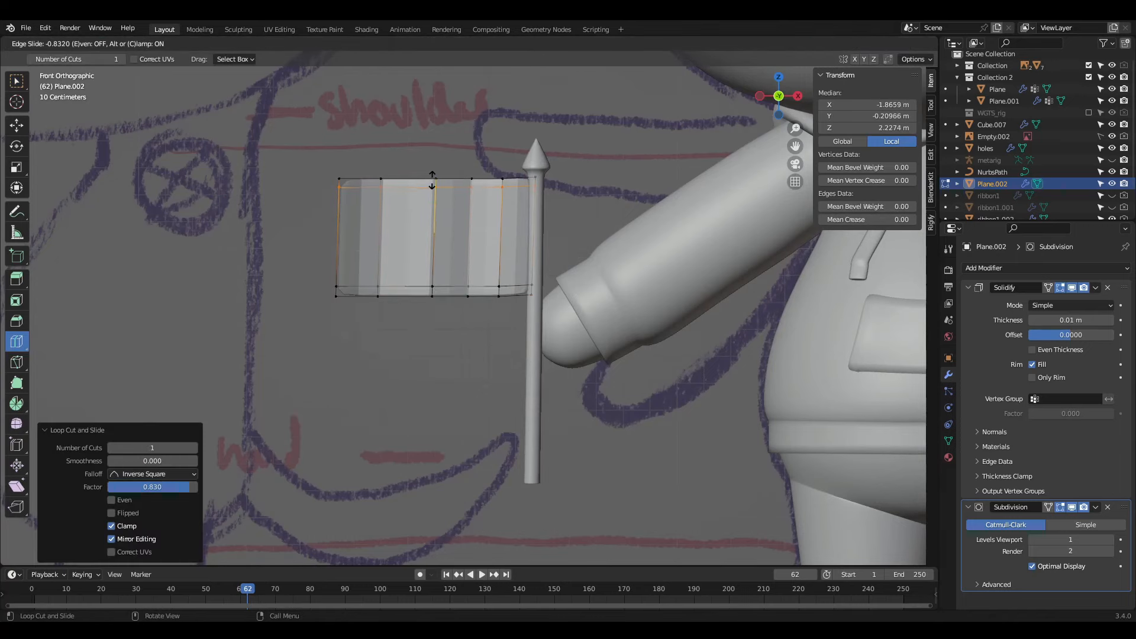
Step: Set the vertex crease of the flag's two outer corner vertices to 1.00
{"action": "left_click", "coordinate": [432, 178], "text": "alt"}
{"action": "left_click", "coordinate": [432, 295], "text": "alt+shift"}
{"action": "left_click", "coordinate": [339, 178]}
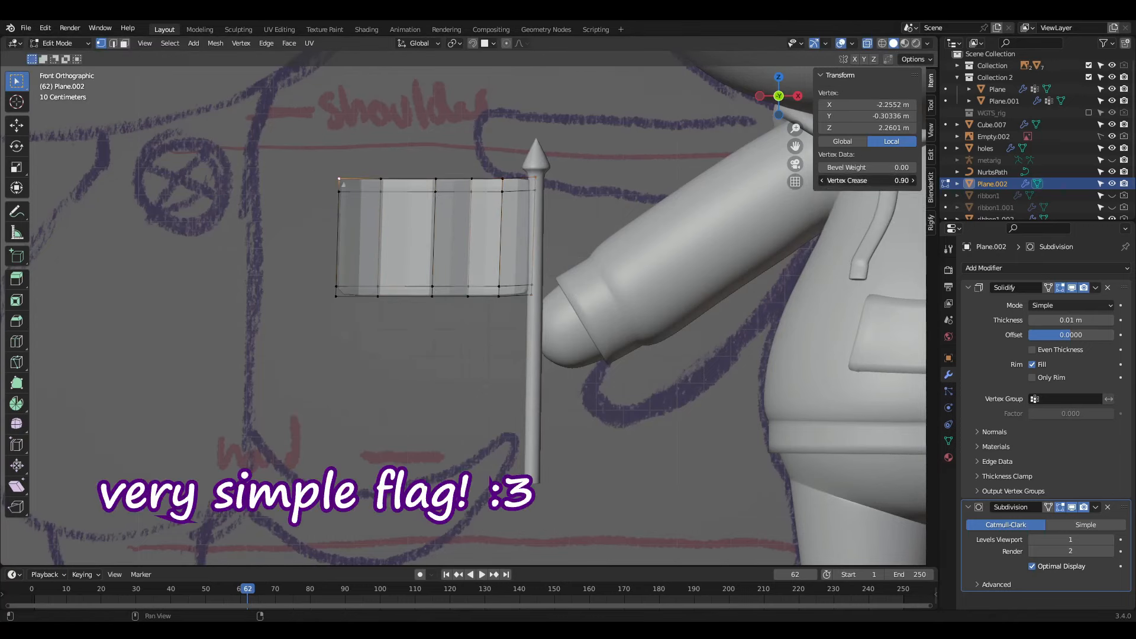
{"action": "scroll", "coordinate": [219, 139], "scroll_direction": "up", "scroll_amount": 4}
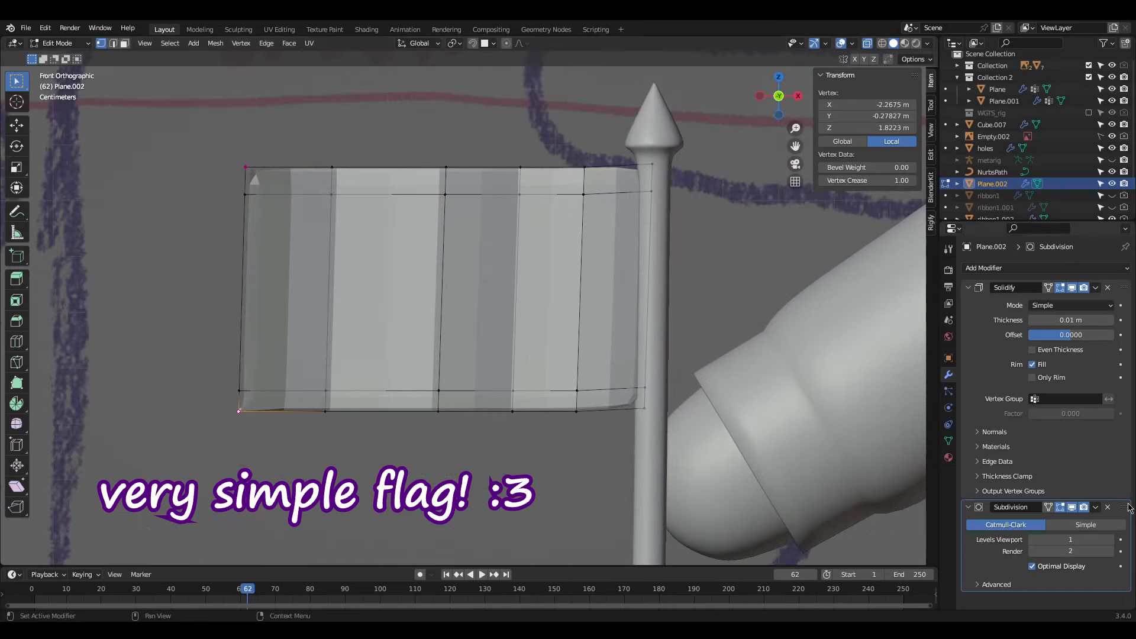
Step: Place the Subdivision modifier above Solidify in the stack and crease the flag's outer vertical edge
{"action": "left_click_drag", "start_coordinate": [1127, 507], "coordinate": [1127, 288]}
{"action": "left_click", "coordinate": [242, 290], "text": "alt"}
{"action": "scroll", "coordinate": [296, 290], "scroll_direction": "down", "scroll_amount": 1}
{"action": "middle_click_drag", "start_coordinate": [414, 248], "coordinate": [414, 355]}
Step: Set the flag's Subdivision viewport level to 3
{"action": "left_click", "coordinate": [1110, 320]}
{"action": "left_click", "coordinate": [1110, 321]}
{"action": "left_click", "coordinate": [1110, 321]}
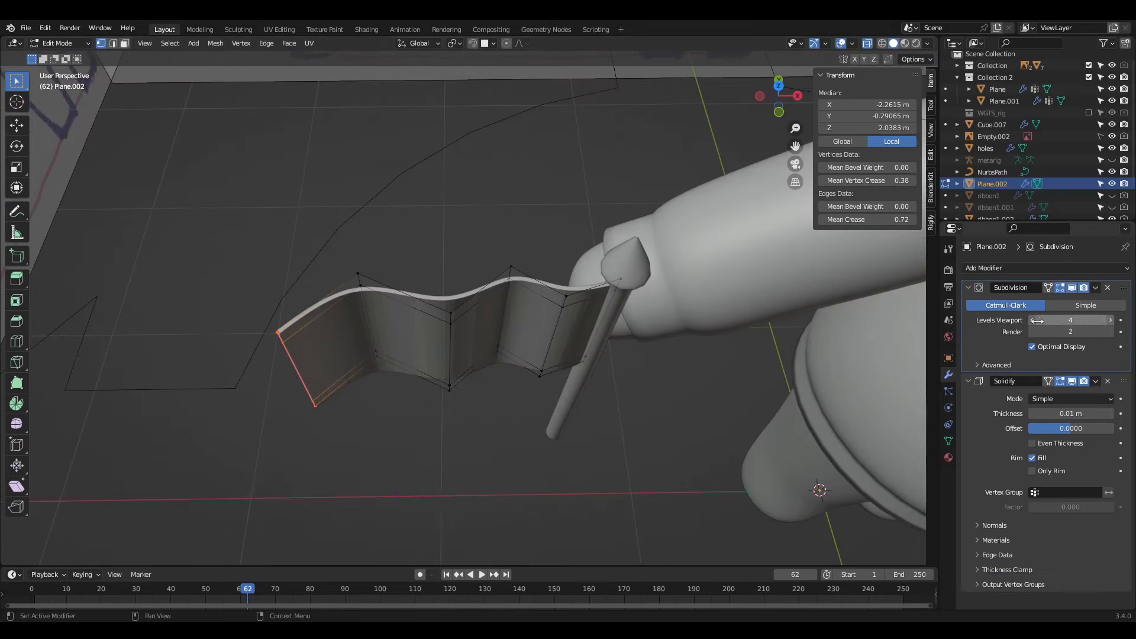
{"action": "left_click", "coordinate": [1033, 320]}
Step: Join the flagpole and the flag into a single mesh object
{"action": "middle_click_drag", "start_coordinate": [421, 462], "coordinate": [421, 352]}
{"action": "key", "text": "Tab"}
{"action": "left_click", "coordinate": [380, 333], "text": "shift"}
{"action": "key", "text": "ctrl+j"}
Step: Rotate the whole flag about -23.1° in the view plane and move it into the dog's hand
{"action": "key", "text": "Tab"}
{"action": "left_click_drag", "start_coordinate": [252, 254], "coordinate": [406, 454]}
{"action": "key", "text": "r"}
{"action": "left_click", "coordinate": [596, 372]}
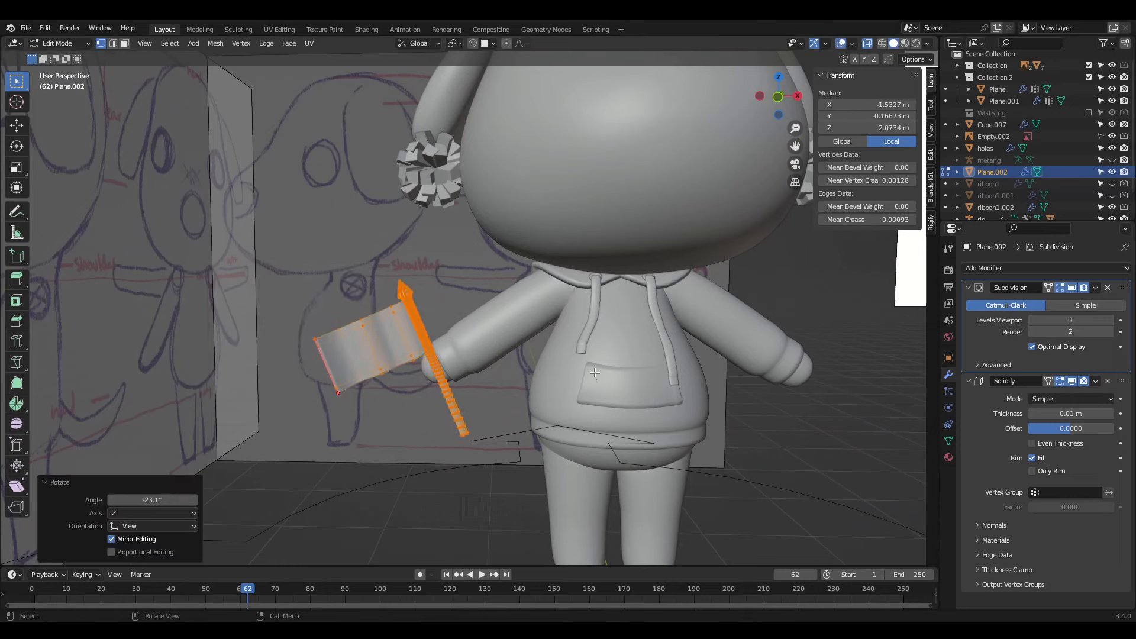
{"action": "key", "text": "g"}
{"action": "left_click", "coordinate": [553, 323]}
{"action": "middle_click_drag", "start_coordinate": [473, 485], "coordinate": [327, 499]}
{"action": "key", "text": "g"}
{"action": "left_click", "coordinate": [327, 499]}
{"action": "scroll", "coordinate": [338, 450], "scroll_direction": "down", "scroll_amount": 3}
{"action": "key", "text": "Tab"}
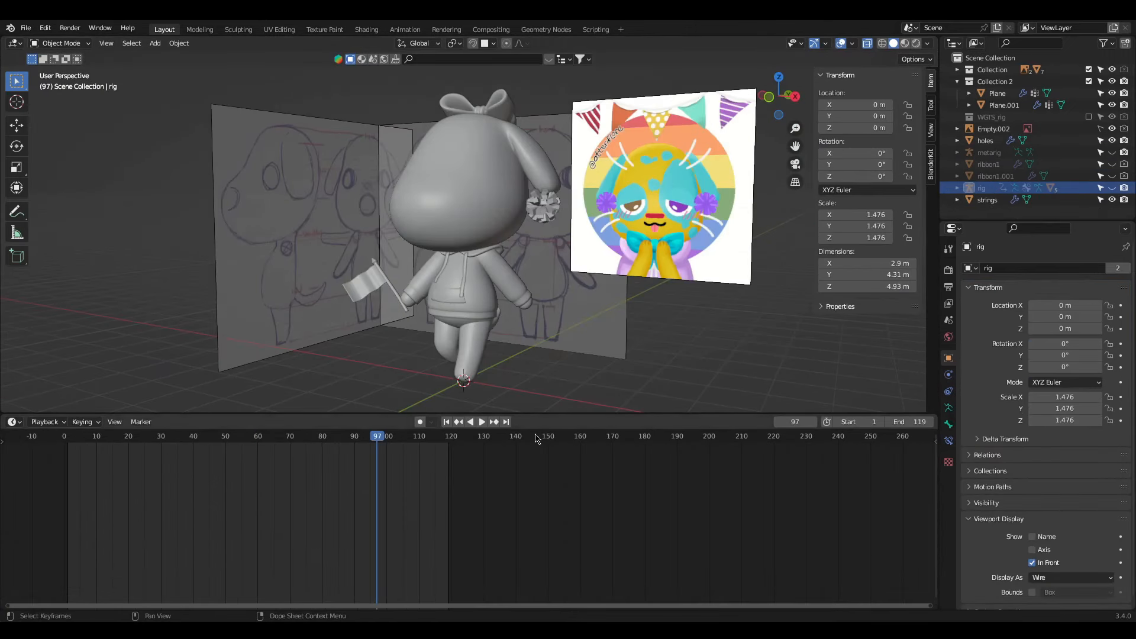
Step: Play the dog's rig animation from the beginning of the timeline
{"action": "left_click", "coordinate": [69, 443]}
{"action": "key", "text": "space"}
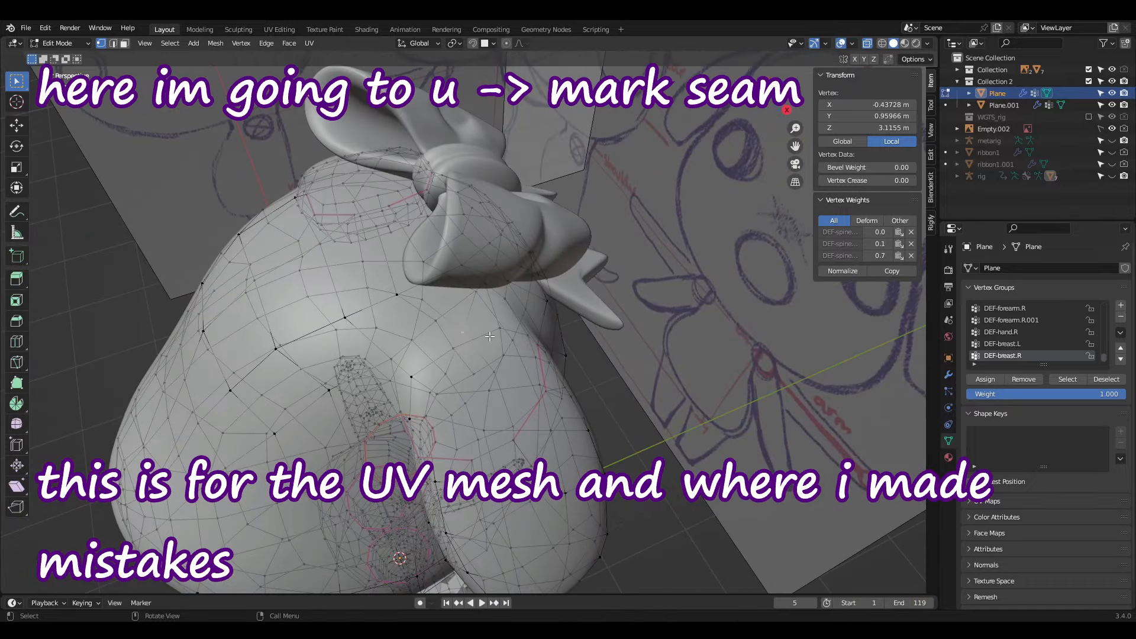
Step: Select the shortest edge path around the base of one ear on the body mesh and mark it as a seam
{"action": "left_click", "coordinate": [490, 336], "text": "shift"}
{"action": "middle_click_drag", "start_coordinate": [490, 336], "coordinate": [379, 314]}
{"action": "left_click", "coordinate": [611, 239], "text": "shift"}
{"action": "left_click", "coordinate": [409, 320], "text": "ctrl"}
{"action": "left_click", "coordinate": [474, 278], "text": "ctrl"}
{"action": "scroll", "coordinate": [473, 278], "scroll_direction": "down", "scroll_amount": 4}
{"action": "key", "text": "u"}
{"action": "left_click", "coordinate": [406, 300]}
Step: Mark a matching seam along the edge path around the base of the other ear
{"action": "scroll", "coordinate": [406, 301], "scroll_direction": "up", "scroll_amount": 3}
{"action": "left_click", "coordinate": [462, 195], "text": "ctrl"}
{"action": "scroll", "coordinate": [647, 195], "scroll_direction": "up", "scroll_amount": 2}
{"action": "left_click", "coordinate": [647, 195], "text": "ctrl"}
{"action": "left_click", "coordinate": [690, 314], "text": "ctrl"}
{"action": "scroll", "coordinate": [690, 315], "scroll_direction": "down", "scroll_amount": 4}
{"action": "key", "text": "i"}
{"action": "key", "text": "Escape"}
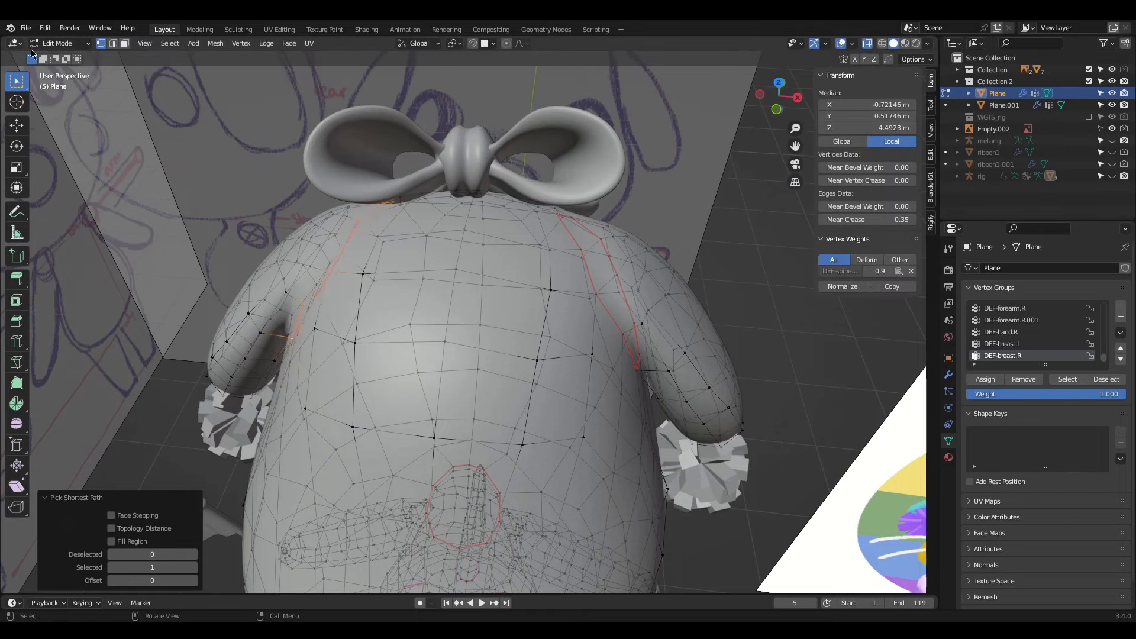
Step: Mark seams along the edge loops where both legs meet the body
{"action": "key", "text": "alt+a"}
{"action": "middle_click_drag", "start_coordinate": [156, 252], "coordinate": [473, 266]}
{"action": "scroll", "coordinate": [355, 254], "scroll_direction": "down", "scroll_amount": 5}
{"action": "scroll", "coordinate": [473, 266], "scroll_direction": "up", "scroll_amount": 6}
{"action": "left_click", "coordinate": [725, 220], "text": "alt"}
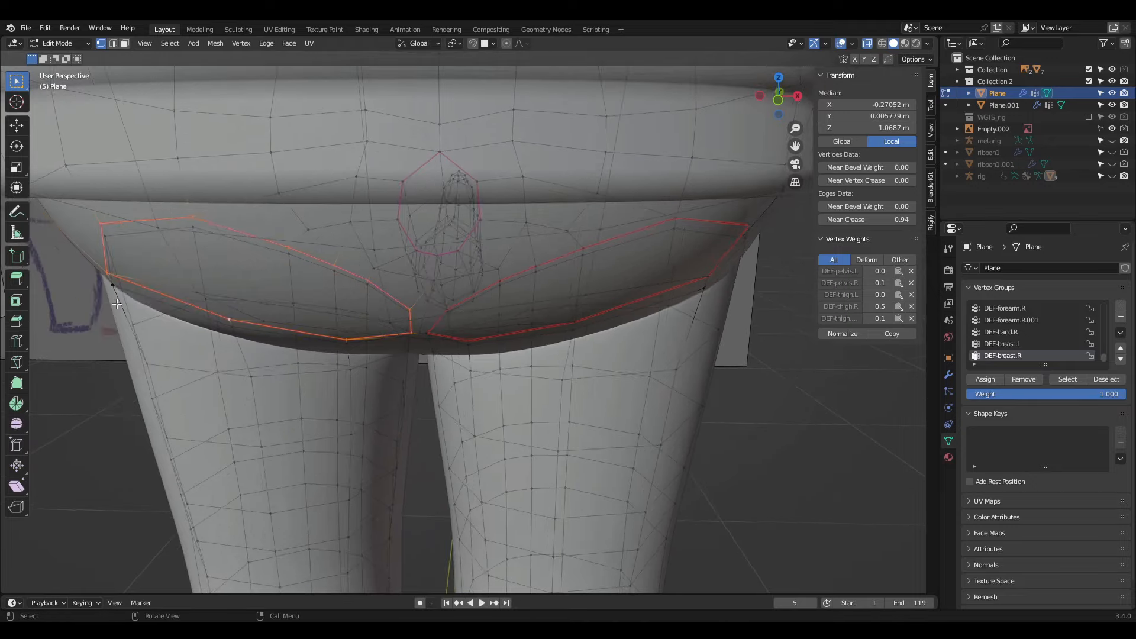
Step: Isolate the body mesh in local view and mark seams around the neck and one shoulder
{"action": "middle_click_drag", "start_coordinate": [116, 303], "coordinate": [355, 473]}
{"action": "left_click", "coordinate": [474, 248], "text": "alt"}
{"action": "left_click", "coordinate": [467, 203], "text": "alt"}
{"action": "scroll", "coordinate": [403, 210], "scroll_direction": "down", "scroll_amount": 3}
{"action": "scroll", "coordinate": [247, 241], "scroll_direction": "up", "scroll_amount": 4}
{"action": "scroll", "coordinate": [415, 266], "scroll_direction": "up", "scroll_amount": 4}
{"action": "left_click", "coordinate": [480, 266], "text": "alt"}
{"action": "middle_click_drag", "start_coordinate": [481, 267], "coordinate": [651, 441]}
{"action": "scroll", "coordinate": [402, 248], "scroll_direction": "up", "scroll_amount": 5}
{"action": "key", "text": "KP_Divide"}
{"action": "scroll", "coordinate": [681, 335], "scroll_direction": "up", "scroll_amount": 5}
{"action": "left_click", "coordinate": [589, 420], "text": "shift"}
{"action": "left_click", "coordinate": [505, 430]}
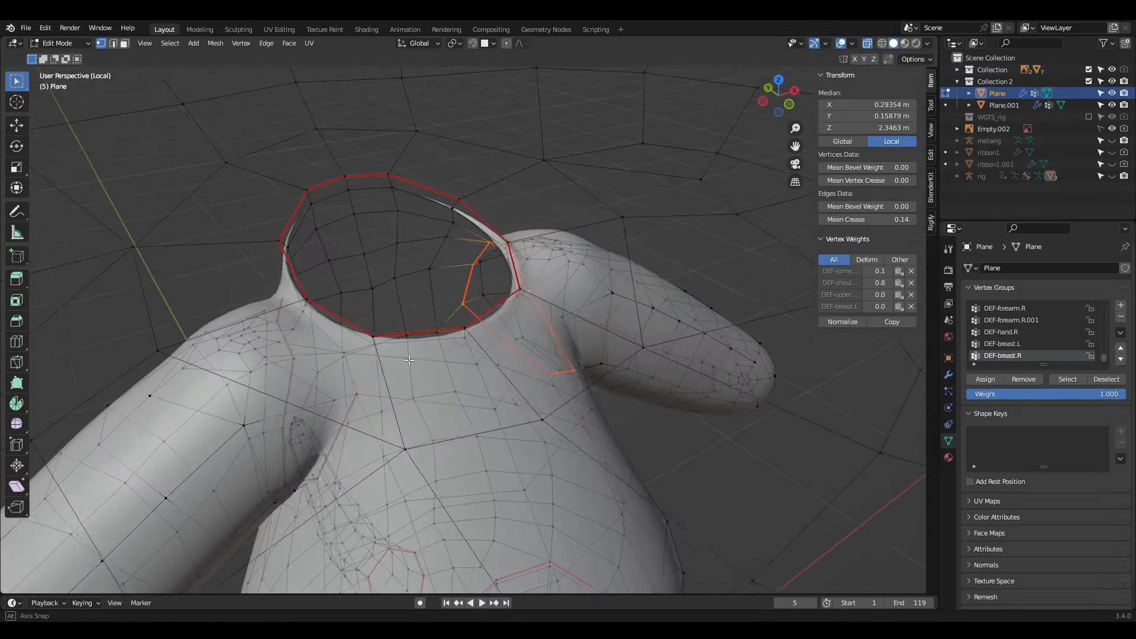
Step: Select the edge loops around the other shoulder and mark them as a seam
{"action": "left_click", "coordinate": [299, 455], "text": "alt"}
{"action": "middle_click_drag", "start_coordinate": [298, 456], "coordinate": [308, 473]}
{"action": "left_click", "coordinate": [349, 402], "text": "alt+shift"}
{"action": "left_click", "coordinate": [331, 355], "text": "alt+shift"}
{"action": "key", "text": "u"}
{"action": "left_click", "coordinate": [326, 340]}
{"action": "scroll", "coordinate": [284, 350], "scroll_direction": "down", "scroll_amount": 8}
{"action": "left_click", "coordinate": [233, 361]}
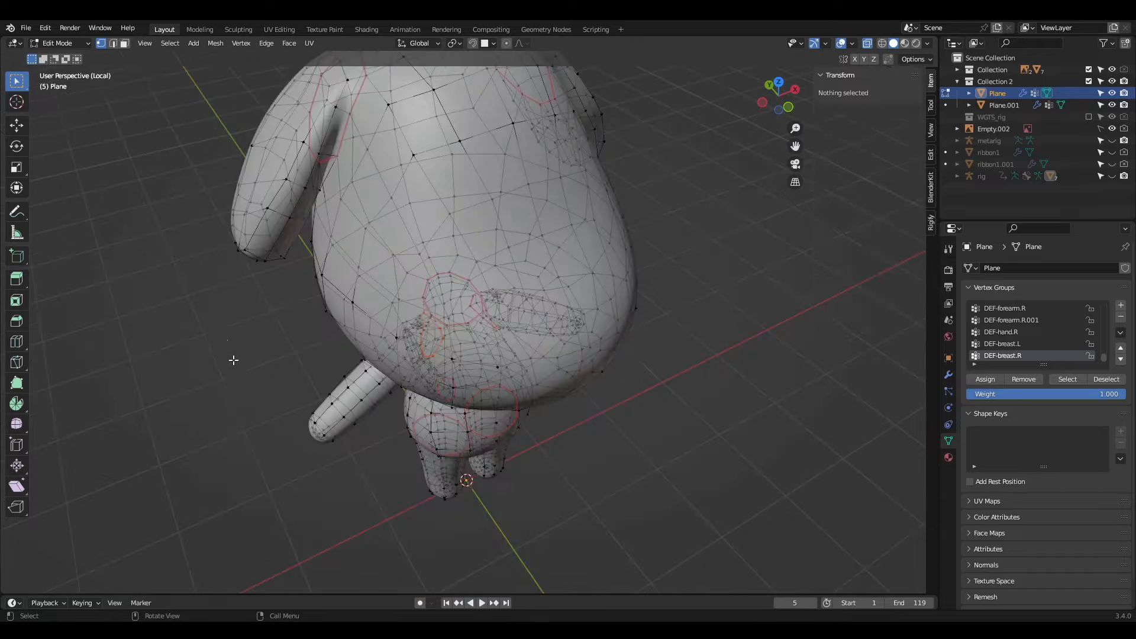
{"action": "middle_click_drag", "start_coordinate": [233, 360], "coordinate": [467, 247]}
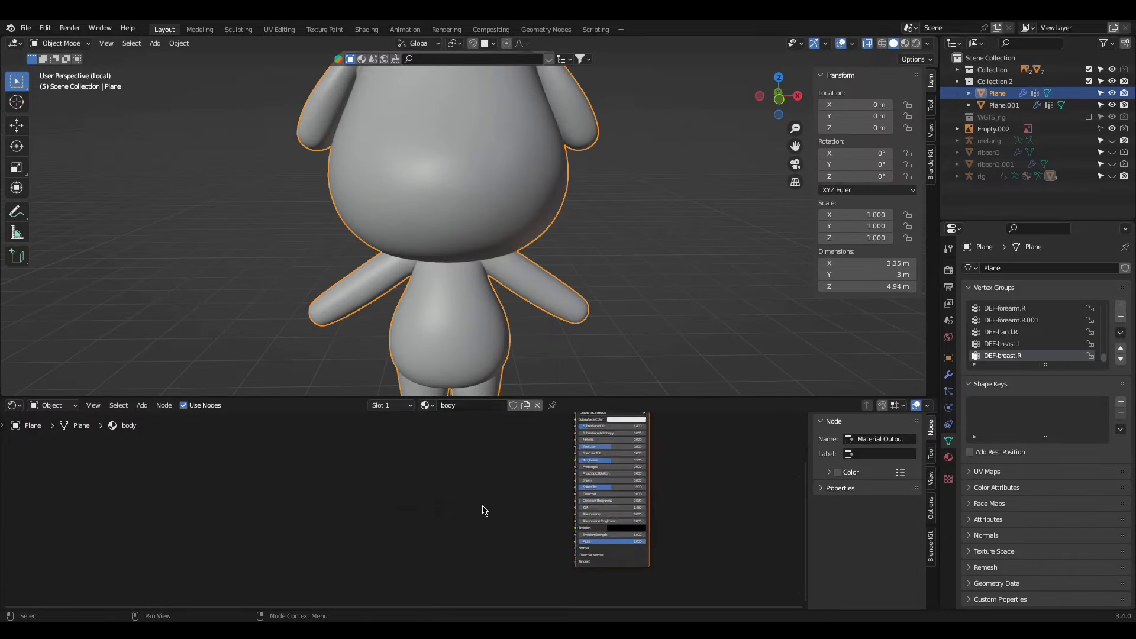
Step: Add an Image Texture node with the body image to the material's Base Color, and open the UV Editor below the viewport
{"action": "key", "text": "shift+a"}
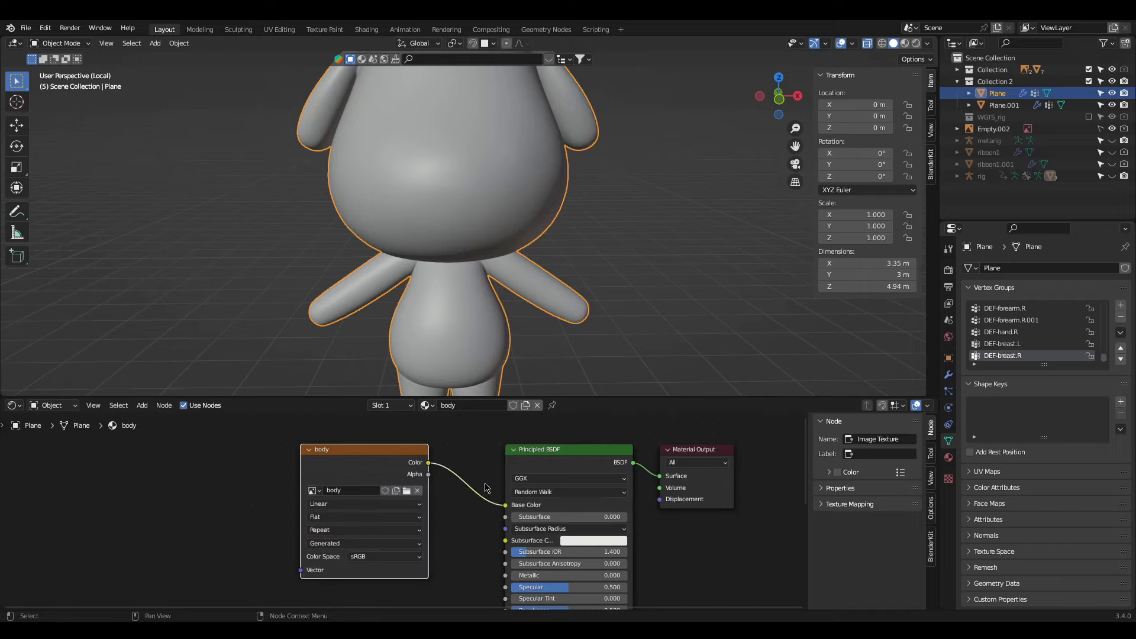
{"action": "left_click", "coordinate": [38, 464]}
Step: Unwrap the entire body mesh along its seams and enlarge the UV Editor to show the resulting islands
{"action": "key", "text": "Tab"}
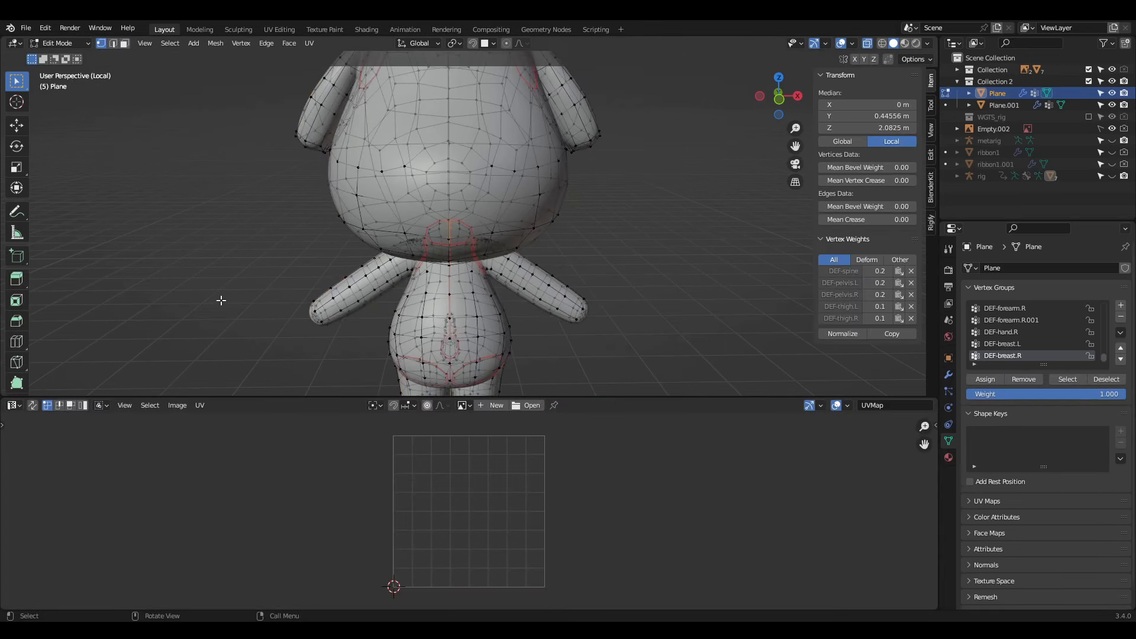
{"action": "key", "text": "a"}
{"action": "right_click", "coordinate": [205, 248]}
{"action": "key", "text": "u"}
{"action": "left_click", "coordinate": [215, 51]}
{"action": "scroll", "coordinate": [330, 528], "scroll_direction": "up", "scroll_amount": 5}
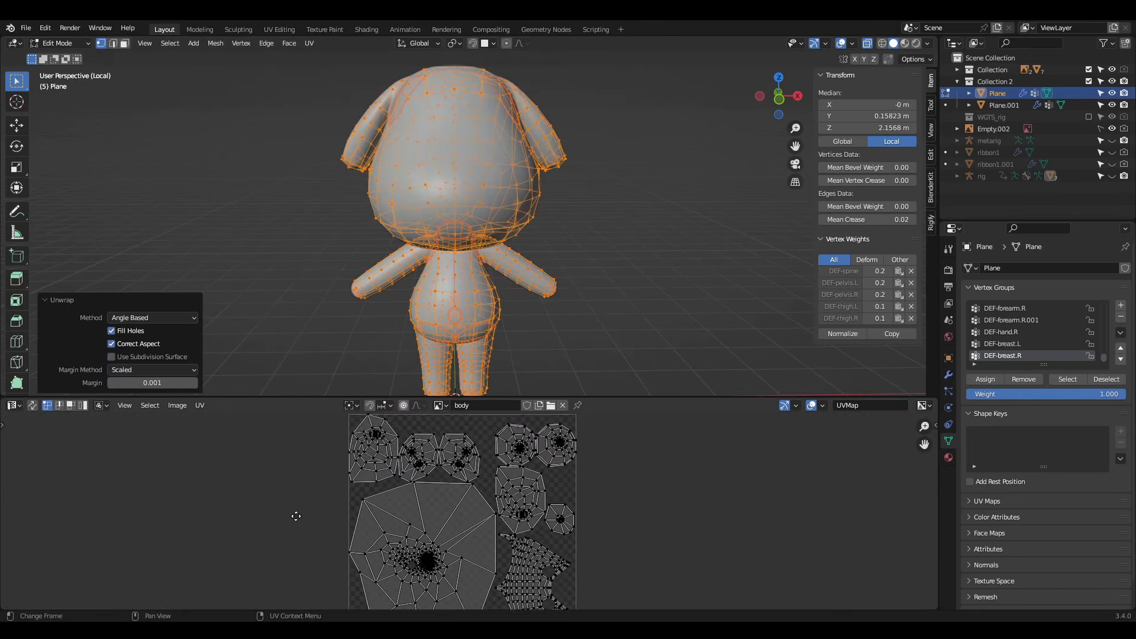
{"action": "left_click_drag", "start_coordinate": [332, 398], "coordinate": [410, 243]}
{"action": "scroll", "coordinate": [350, 436], "scroll_direction": "up", "scroll_amount": 6}
{"action": "scroll", "coordinate": [487, 512], "scroll_direction": "down", "scroll_amount": 4}
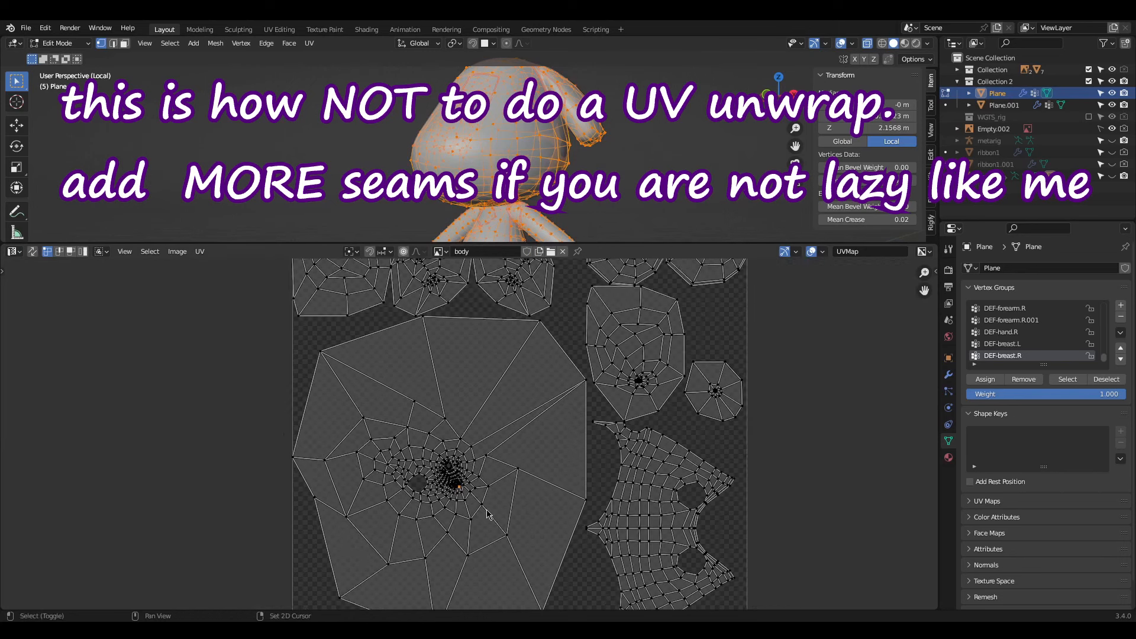
Step: Scale up the densely packed centre of the head's UV island with proportional editing
{"action": "middle_click_drag", "start_coordinate": [487, 513], "coordinate": [477, 480]}
{"action": "left_click_drag", "start_coordinate": [329, 361], "coordinate": [516, 550]}
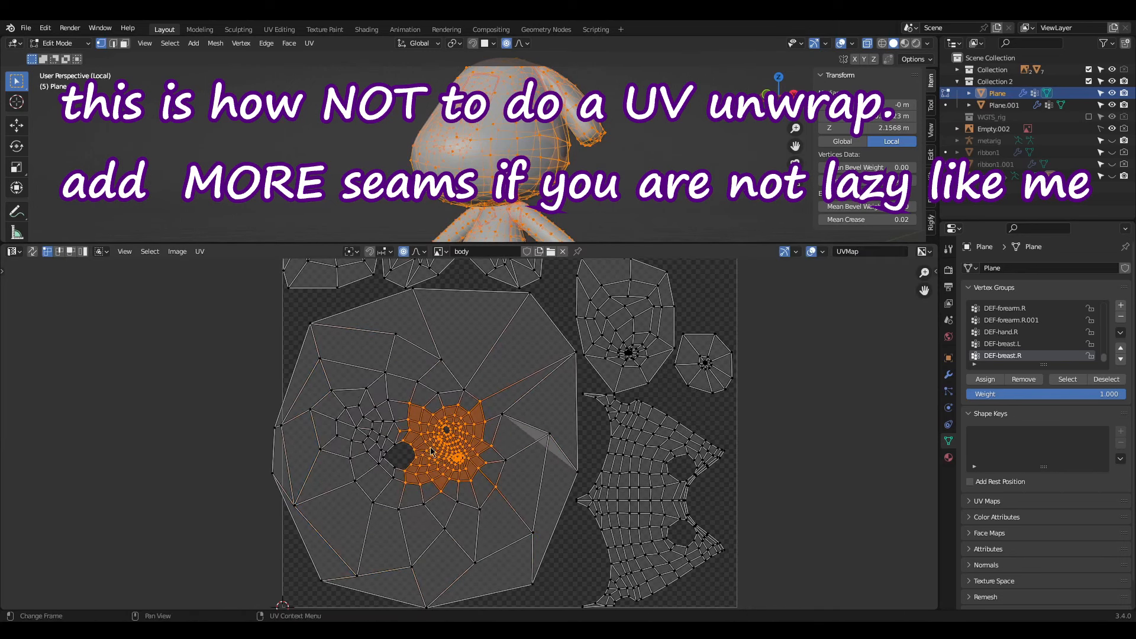
{"action": "right_click", "coordinate": [451, 460]}
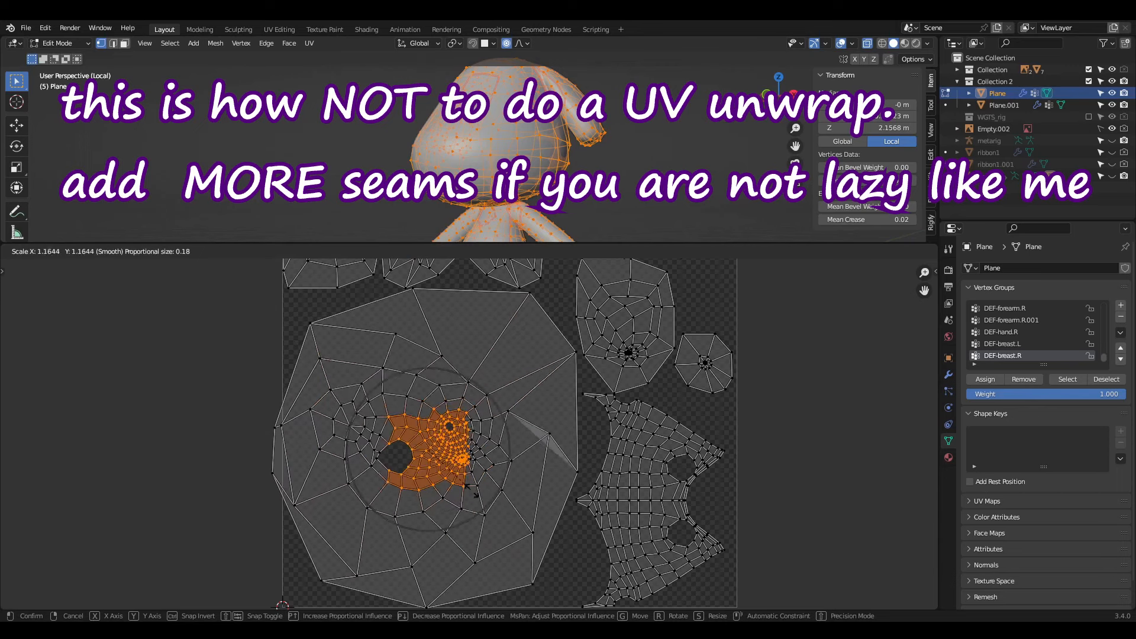
{"action": "left_click", "coordinate": [491, 488]}
Step: Move and rotate the overlapping UV vertices near the head island's outer edge to untangle them
{"action": "scroll", "coordinate": [522, 378], "scroll_direction": "up", "scroll_amount": 1}
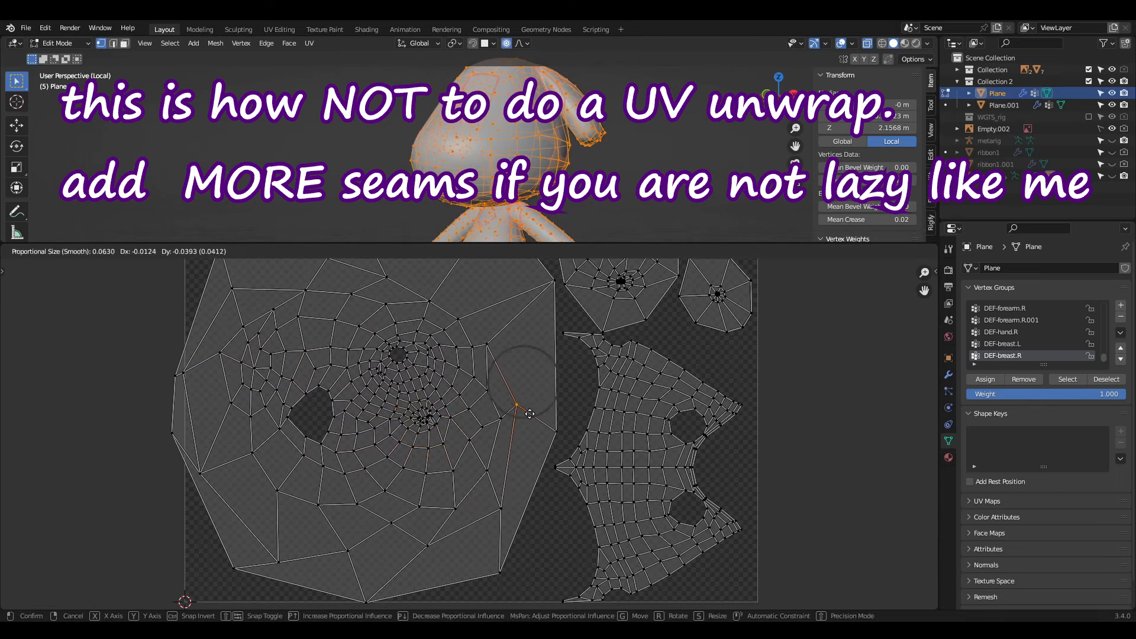
{"action": "left_click", "coordinate": [507, 459]}
{"action": "key", "text": "r"}
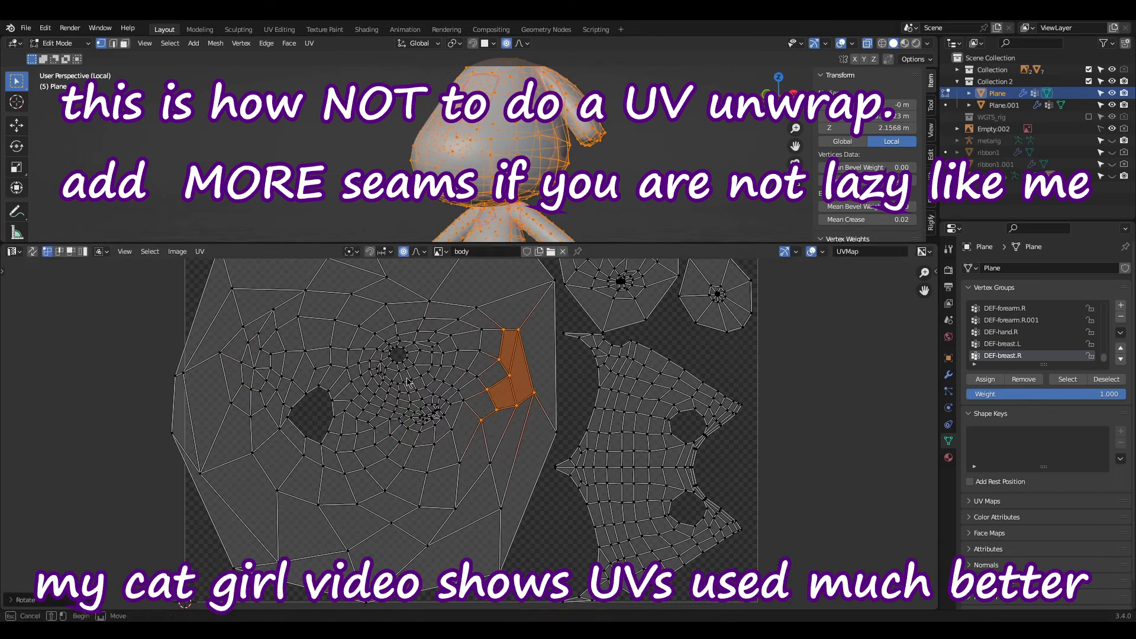
{"action": "key", "text": "g"}
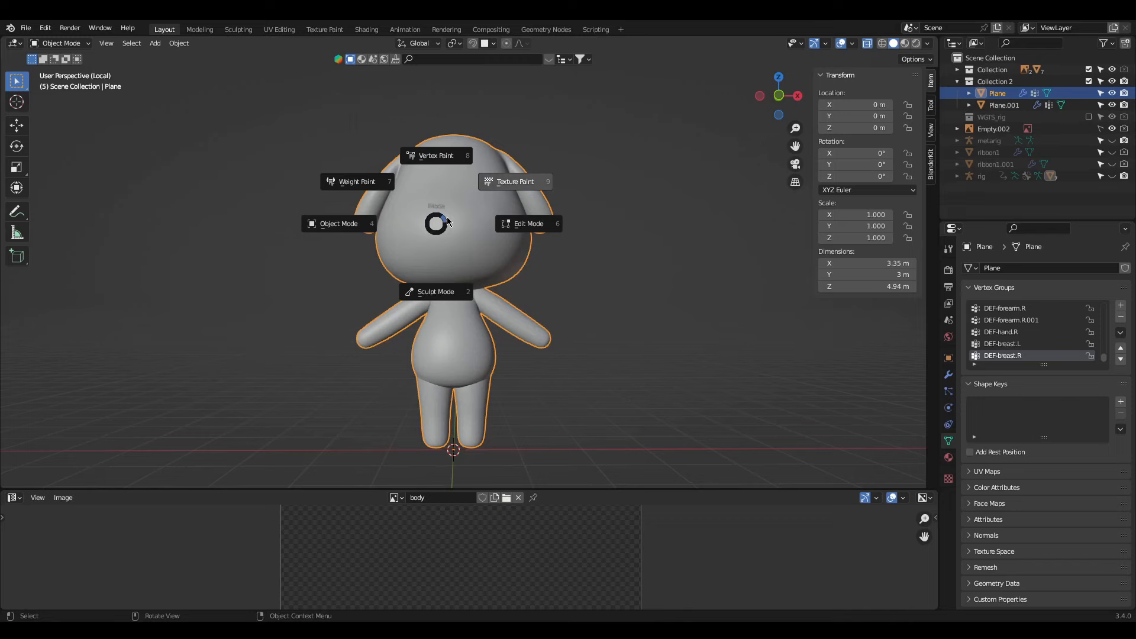
Step: Show the body in Material Preview shading and put it in Texture Paint mode
{"action": "key", "text": "Escape"}
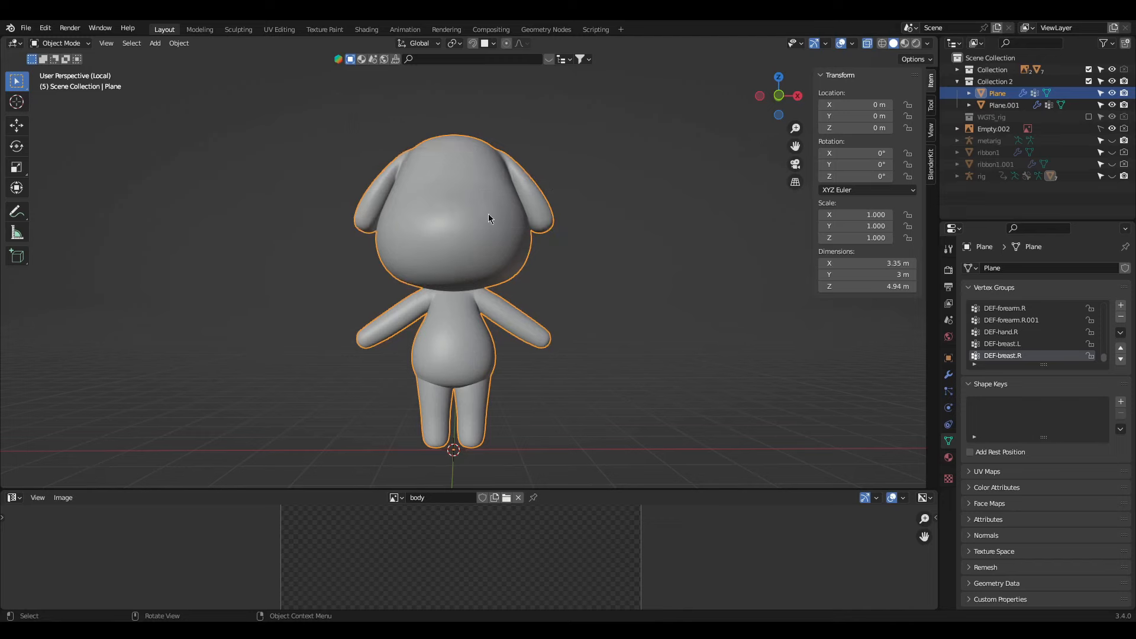
{"action": "left_click", "coordinate": [949, 458]}
{"action": "left_click", "coordinate": [905, 43]}
{"action": "key", "text": "ctrl+Tab"}
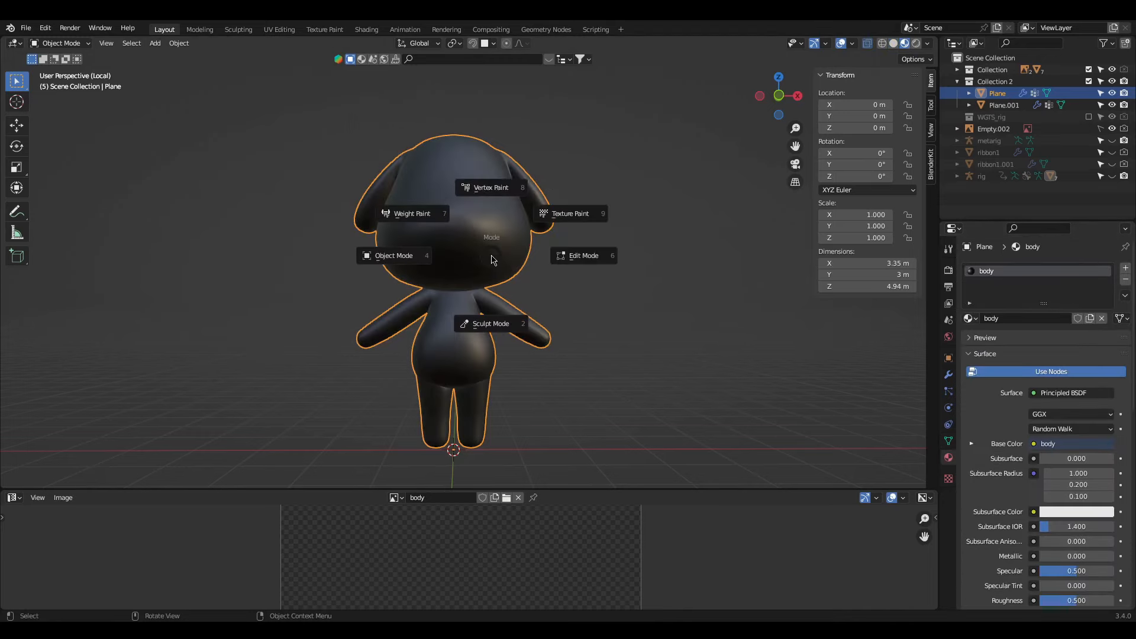
{"action": "left_click", "coordinate": [622, 272]}
{"action": "key", "text": "ctrl+Tab"}
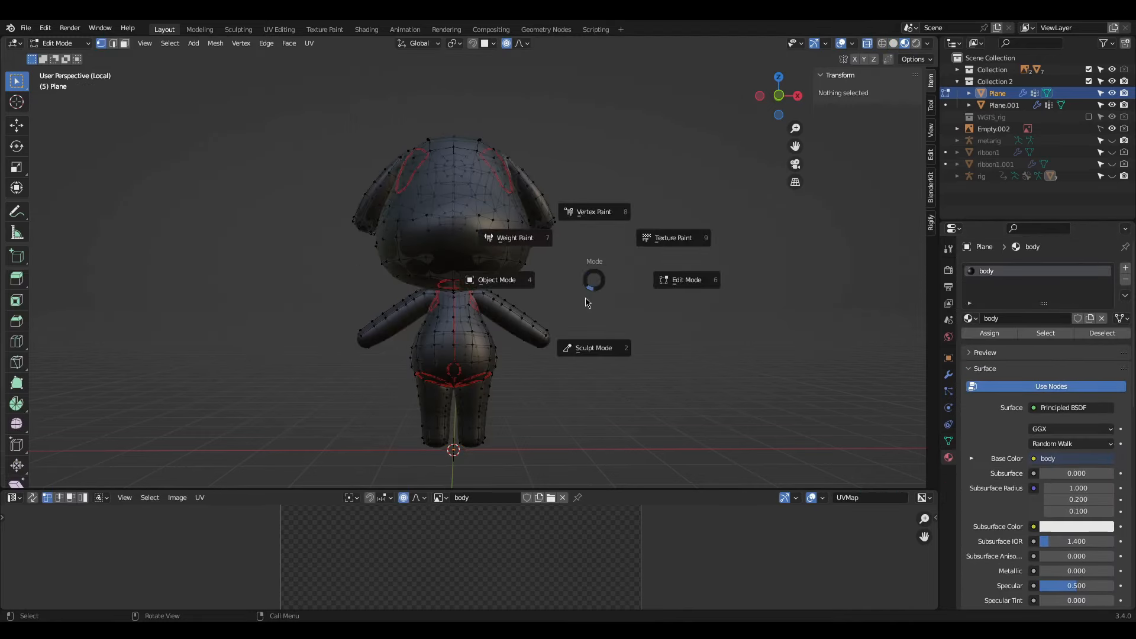
{"action": "left_click", "coordinate": [645, 239]}
{"action": "middle_click_drag", "start_coordinate": [650, 238], "coordinate": [43, 483]}
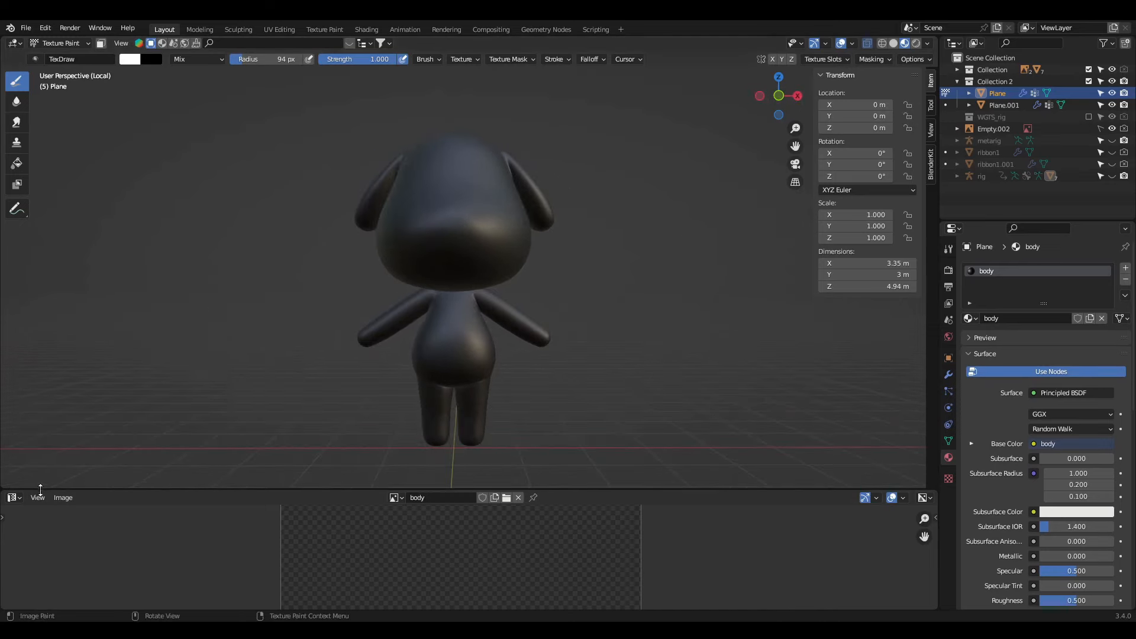
Step: Show the body texture in the Image Editor, enable X mirroring, and set the brush colour to the reference's yellow
{"action": "left_click", "coordinate": [13, 498]}
{"action": "left_click", "coordinate": [42, 394]}
{"action": "middle_click_drag", "start_coordinate": [333, 194], "coordinate": [406, 240]}
{"action": "mouse_move", "coordinate": [406, 241]}
{"action": "left_mouse_down"}
{"action": "mouse_move", "coordinate": [477, 216]}
{"action": "mouse_move", "coordinate": [406, 236]}
{"action": "mouse_move", "coordinate": [450, 171]}
{"action": "left_mouse_up"}
{"action": "middle_click_drag", "start_coordinate": [235, 255], "coordinate": [308, 260]}
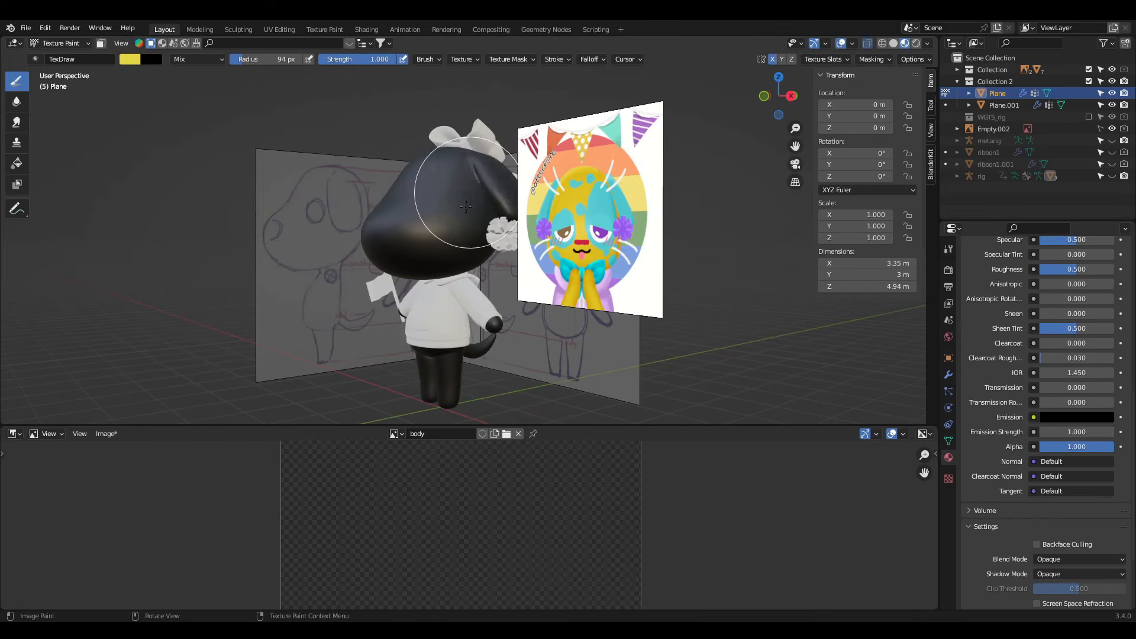
Step: Isolate the body and paint the front of the head, arms and torso yellow
{"action": "mouse_move", "coordinate": [470, 216]}
{"action": "left_mouse_down"}
{"action": "mouse_move", "coordinate": [475, 225]}
{"action": "mouse_move", "coordinate": [469, 164]}
{"action": "mouse_move", "coordinate": [442, 276]}
{"action": "mouse_move", "coordinate": [452, 373]}
{"action": "left_mouse_up"}
{"action": "key", "text": "slash"}
{"action": "mouse_move", "coordinate": [498, 287]}
{"action": "left_mouse_down"}
{"action": "mouse_move", "coordinate": [500, 312]}
{"action": "mouse_move", "coordinate": [522, 287]}
{"action": "mouse_move", "coordinate": [496, 266]}
{"action": "left_mouse_up"}
{"action": "middle_click_drag", "start_coordinate": [496, 267], "coordinate": [512, 230]}
{"action": "scroll", "coordinate": [512, 231], "scroll_direction": "up", "scroll_amount": 4}
{"action": "left_click_drag", "start_coordinate": [512, 231], "coordinate": [406, 344]}
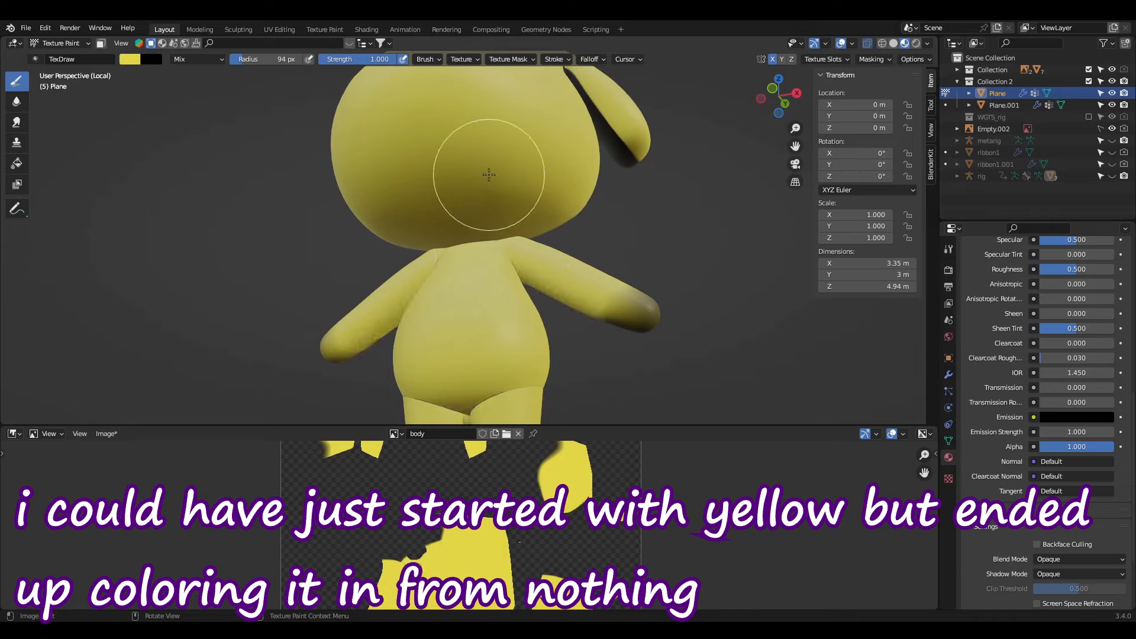
Step: Paint the back of the head, ears and torso yellow
{"action": "mouse_move", "coordinate": [489, 177]}
{"action": "middle_mouse_down"}
{"action": "mouse_move", "coordinate": [456, 304]}
{"action": "mouse_move", "coordinate": [379, 242]}
{"action": "mouse_move", "coordinate": [535, 293]}
{"action": "mouse_move", "coordinate": [297, 247]}
{"action": "middle_mouse_up"}
{"action": "left_click", "coordinate": [534, 293]}
{"action": "scroll", "coordinate": [296, 247], "scroll_direction": "down", "scroll_amount": 5}
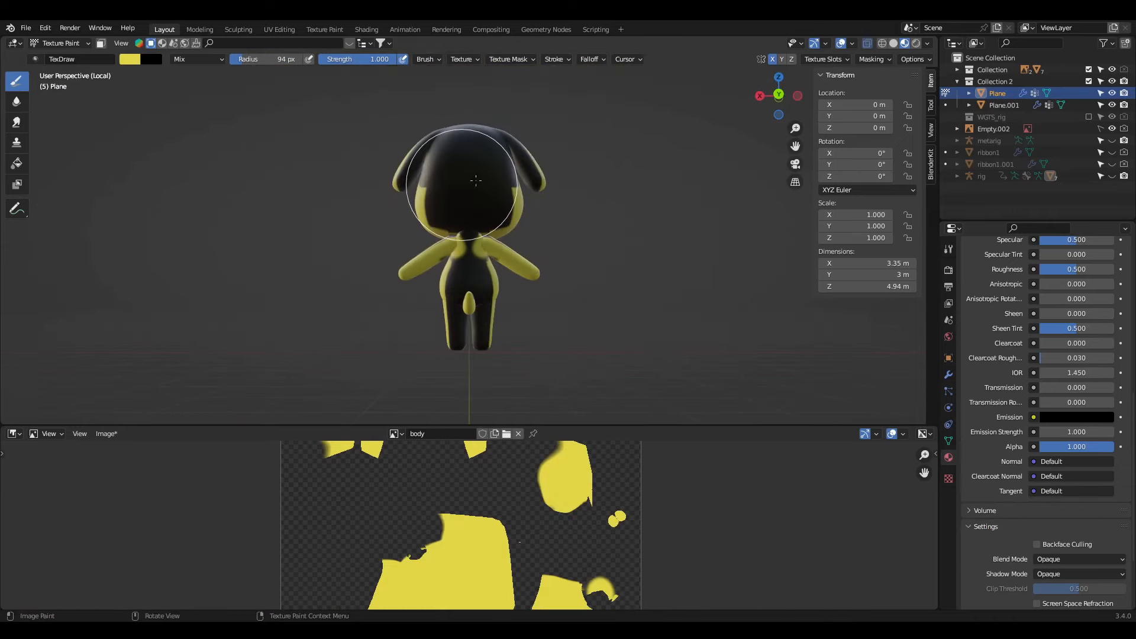
{"action": "mouse_move", "coordinate": [474, 180]}
{"action": "left_mouse_down"}
{"action": "mouse_move", "coordinate": [454, 211]}
{"action": "mouse_move", "coordinate": [475, 240]}
{"action": "left_mouse_up"}
Step: Save the file and turn off the viewport display of the body's Subdivision modifier
{"action": "key", "text": "ctrl+Tab"}
{"action": "left_click", "coordinate": [26, 27]}
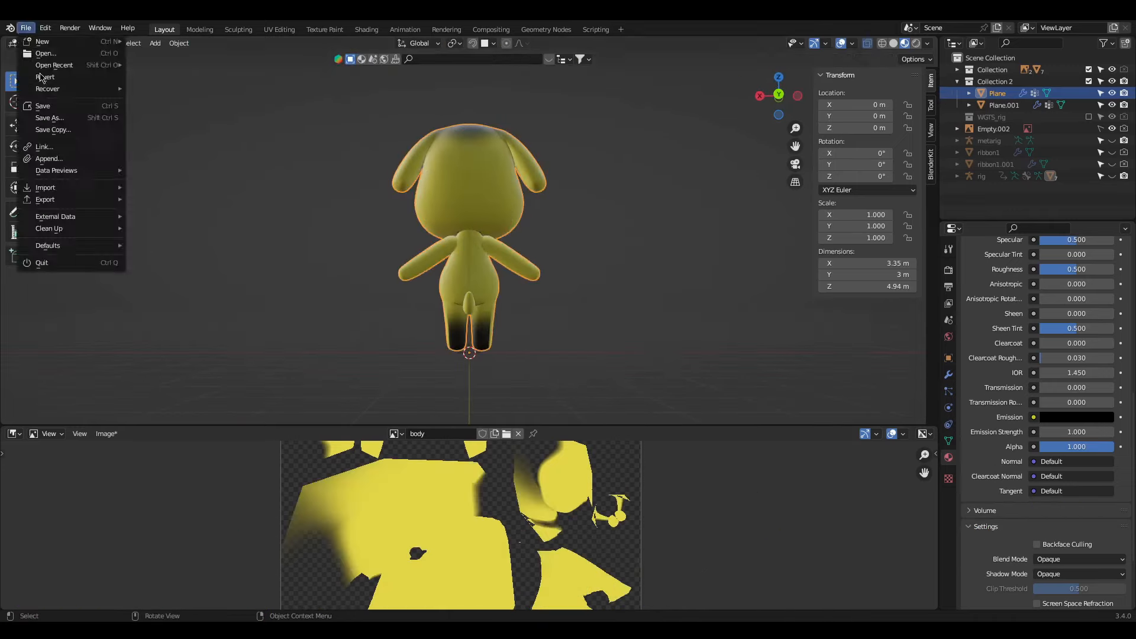
{"action": "left_click", "coordinate": [45, 105]}
{"action": "left_click", "coordinate": [947, 375]}
{"action": "left_click", "coordinate": [1072, 490]}
{"action": "left_click", "coordinate": [1071, 287]}
{"action": "left_click", "coordinate": [1071, 288]}
Step: Return to Texture Paint mode and paint the backs of the legs yellow
{"action": "key", "text": "ctrl+Tab"}
{"action": "left_click", "coordinate": [533, 232]}
{"action": "left_click_drag", "start_coordinate": [494, 317], "coordinate": [449, 239]}
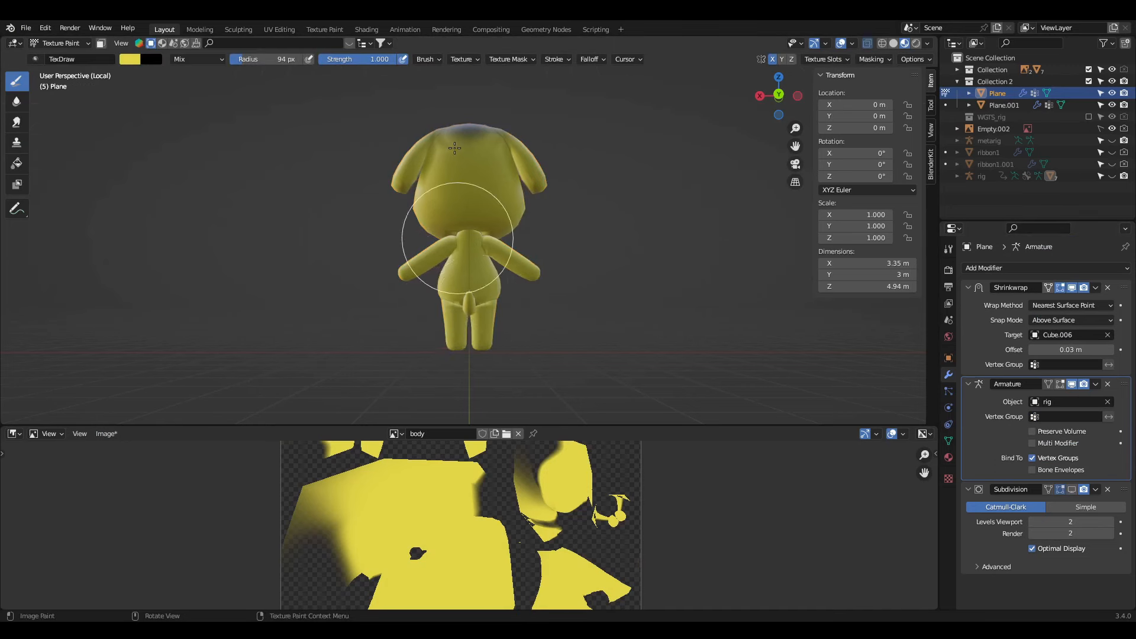
Step: Paint the remaining unpainted spot on top of the head yellow
{"action": "middle_click_drag", "start_coordinate": [474, 121], "coordinate": [473, 193]}
{"action": "left_click_drag", "start_coordinate": [473, 193], "coordinate": [492, 187]}
{"action": "scroll", "coordinate": [492, 188], "scroll_direction": "up", "scroll_amount": 5}
{"action": "middle_click_drag", "start_coordinate": [488, 198], "coordinate": [486, 207]}
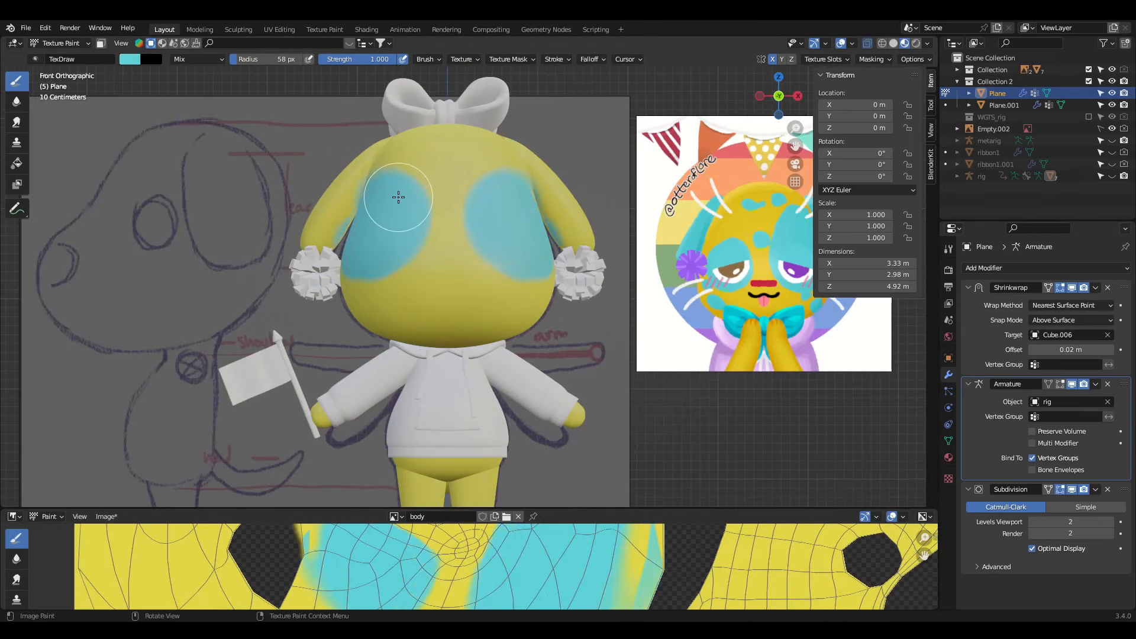
Step: Pick white as the brush colour and paint round eyes inside the turquoise patches with a 42 px brush
{"action": "left_click", "coordinate": [130, 59]}
{"action": "left_click", "coordinate": [168, 115]}
{"action": "left_click_drag", "start_coordinate": [220, 84], "coordinate": [236, 63]}
{"action": "left_click_drag", "start_coordinate": [387, 222], "coordinate": [398, 223]}
{"action": "key", "text": "ctrl+z"}
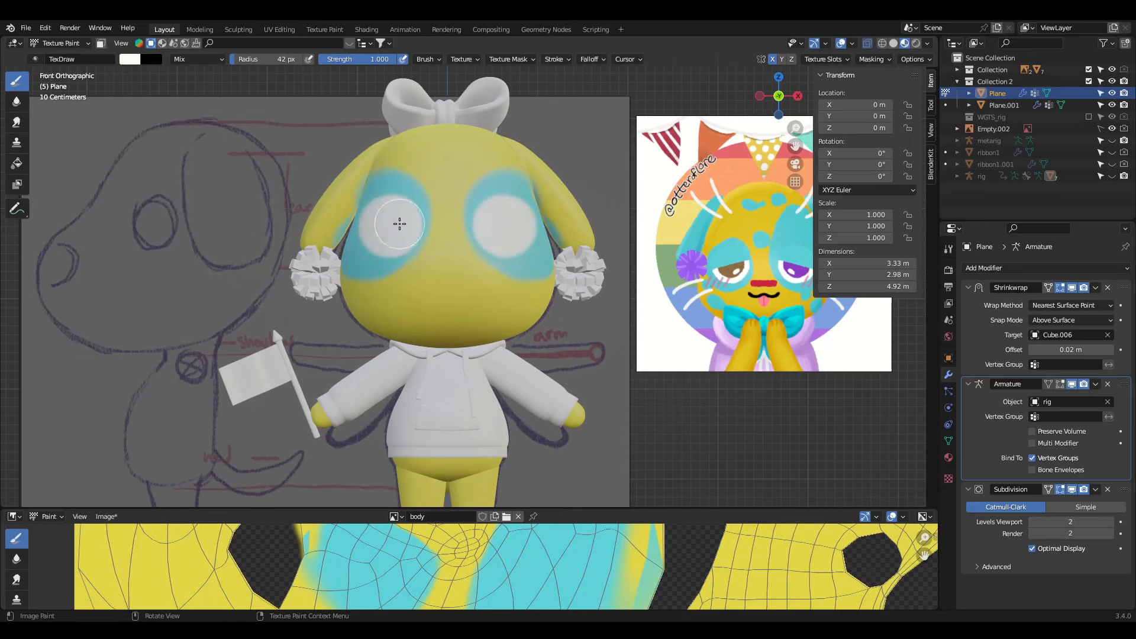
Step: Try painting a crimson nose between the eyes with a 30 px brush
{"action": "scroll", "coordinate": [420, 267], "scroll_direction": "up", "scroll_amount": 4}
{"action": "left_click", "coordinate": [130, 58]}
{"action": "left_click", "coordinate": [176, 148]}
{"action": "left_click", "coordinate": [220, 99]}
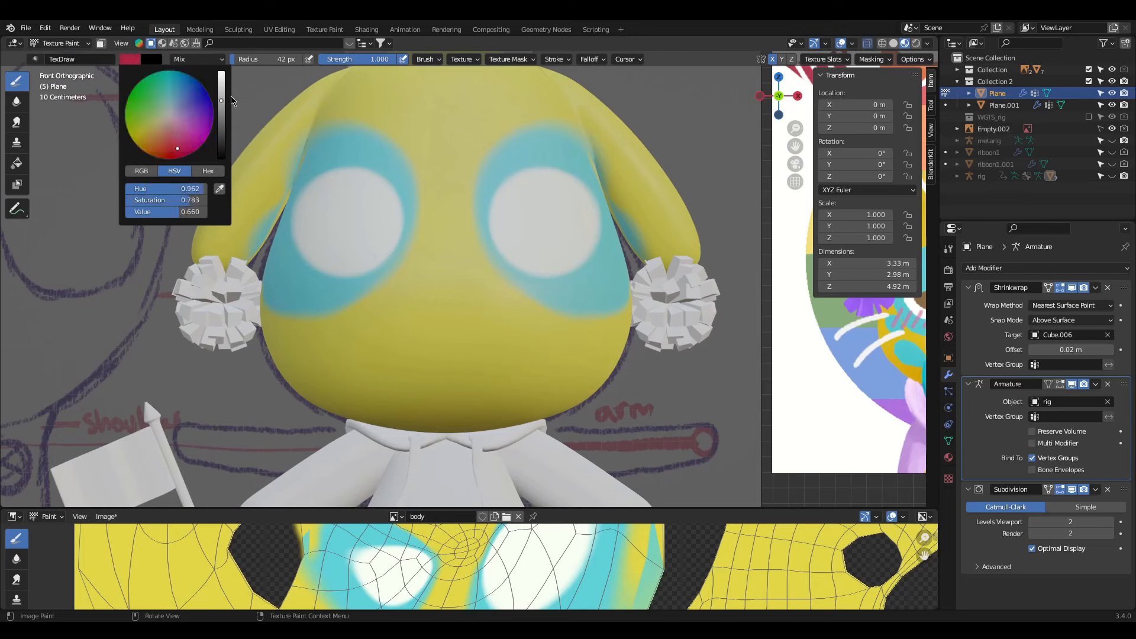
{"action": "left_click_drag", "start_coordinate": [246, 62], "coordinate": [238, 63]}
{"action": "mouse_move", "coordinate": [407, 275]}
{"action": "left_mouse_down"}
{"action": "mouse_move", "coordinate": [441, 277]}
{"action": "mouse_move", "coordinate": [414, 276]}
{"action": "left_mouse_up"}
{"action": "scroll", "coordinate": [440, 276], "scroll_direction": "down", "scroll_amount": 4}
{"action": "key", "text": "ctrl+z"}
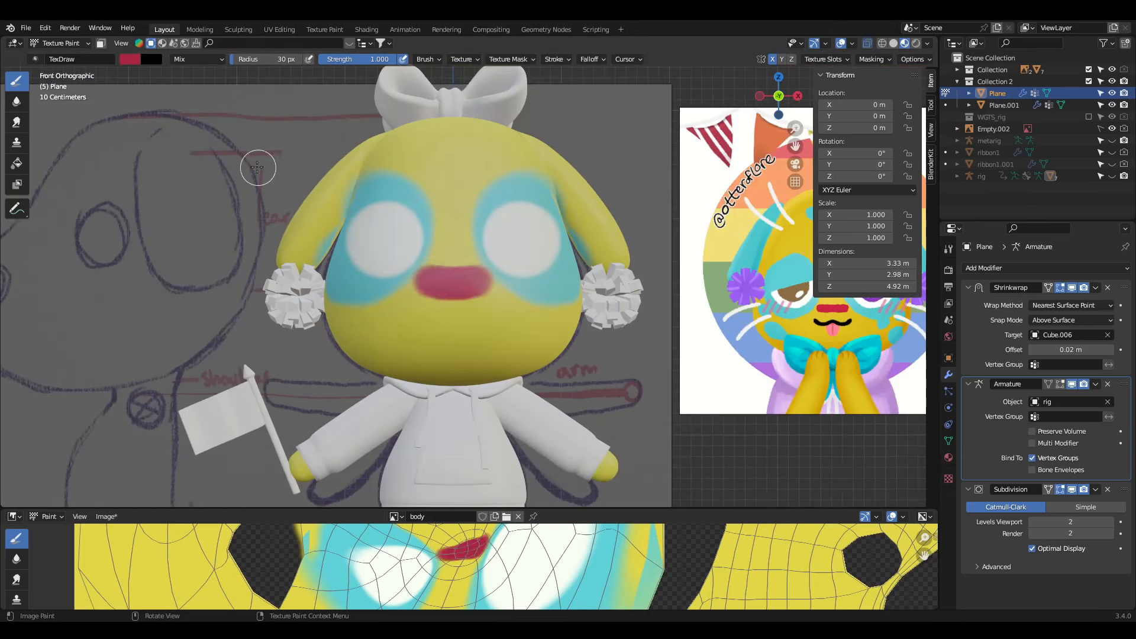
{"action": "key", "text": "ctrl+z"}
Step: Reduce the brush radius to 18 px and paint a thinner crimson nose between the eyes
{"action": "left_click_drag", "start_coordinate": [245, 59], "coordinate": [238, 59]}
{"action": "mouse_move", "coordinate": [447, 274]}
{"action": "left_mouse_down"}
{"action": "mouse_move", "coordinate": [431, 273]}
{"action": "mouse_move", "coordinate": [448, 277]}
{"action": "left_mouse_up"}
{"action": "key", "text": "ctrl+z"}
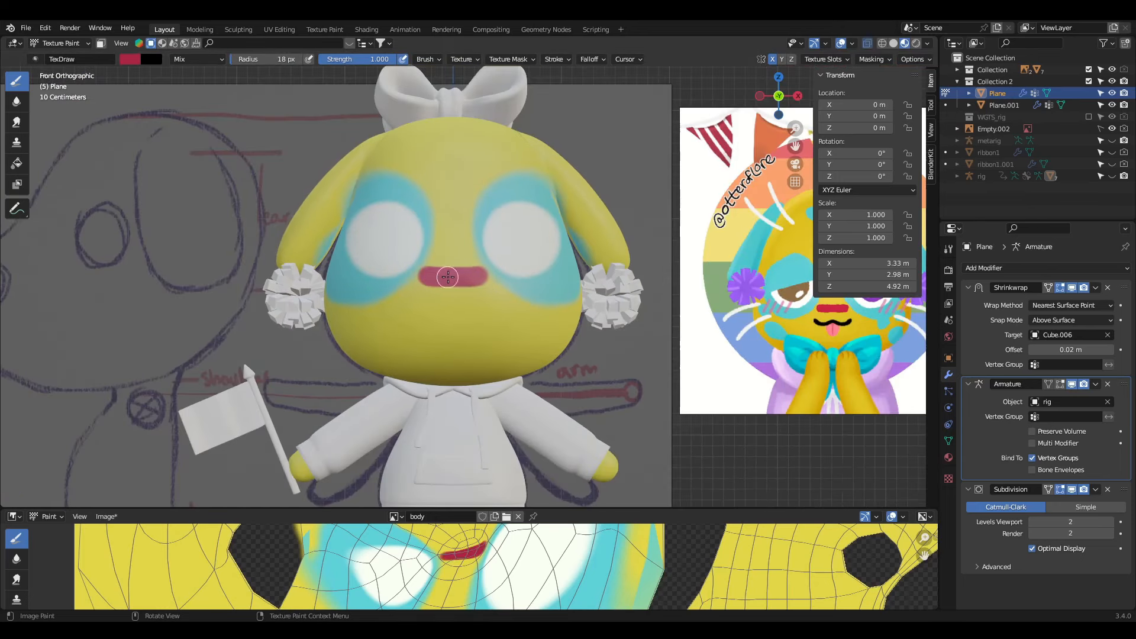
Step: Darken the crimson brush colour and paint a wavy mouth below the nose with a 10 px brush
{"action": "left_click", "coordinate": [130, 59]}
{"action": "left_click_drag", "start_coordinate": [221, 106], "coordinate": [220, 144]}
{"action": "left_click_drag", "start_coordinate": [405, 310], "coordinate": [454, 308]}
{"action": "key", "text": "ctrl+z"}
{"action": "key", "text": "ctrl+z"}
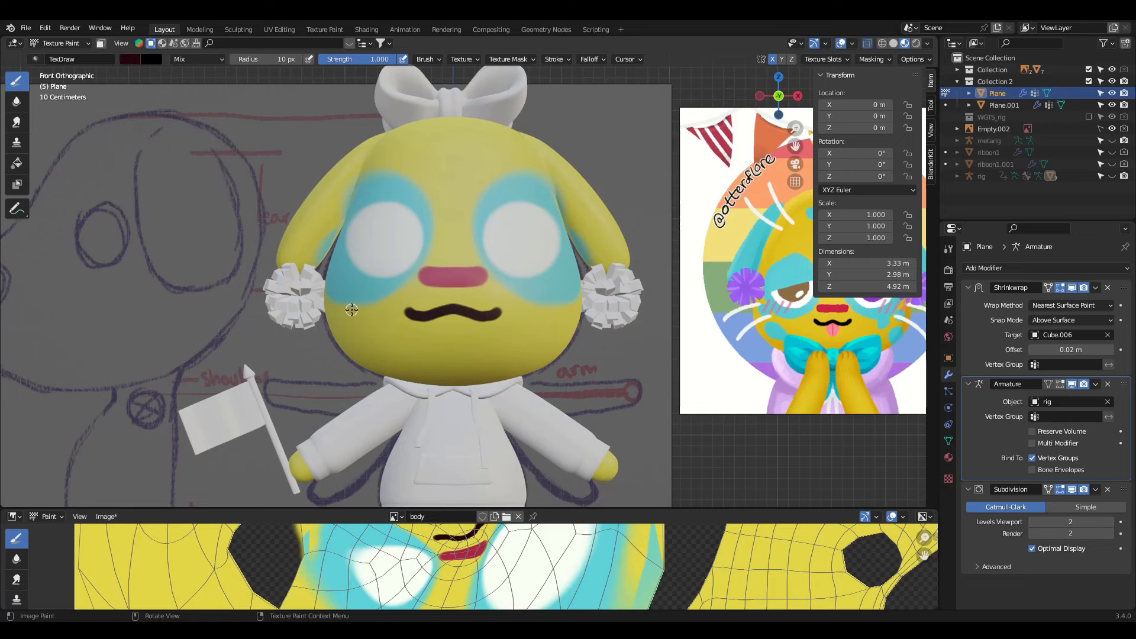
Step: Sample the turquoise and paint over the edges of the white eye with a 34 px brush to make it rounder
{"action": "scroll", "coordinate": [352, 310], "scroll_direction": "down", "scroll_amount": 3}
{"action": "middle_click_drag", "start_coordinate": [352, 310], "coordinate": [335, 314]}
{"action": "scroll", "coordinate": [348, 339], "scroll_direction": "up", "scroll_amount": 2}
{"action": "left_click", "coordinate": [130, 58]}
{"action": "key", "text": "s"}
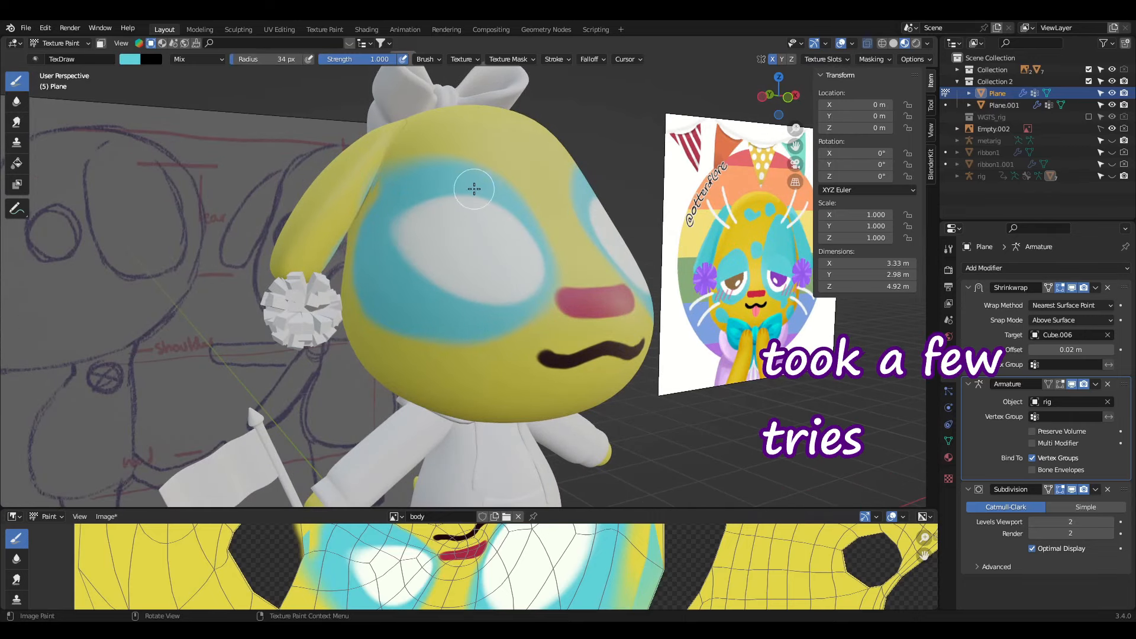
{"action": "left_click_drag", "start_coordinate": [431, 312], "coordinate": [386, 229]}
{"action": "mouse_move", "coordinate": [386, 230]}
{"action": "middle_mouse_down"}
{"action": "mouse_move", "coordinate": [322, 225]}
{"action": "mouse_move", "coordinate": [372, 220]}
{"action": "middle_mouse_up"}
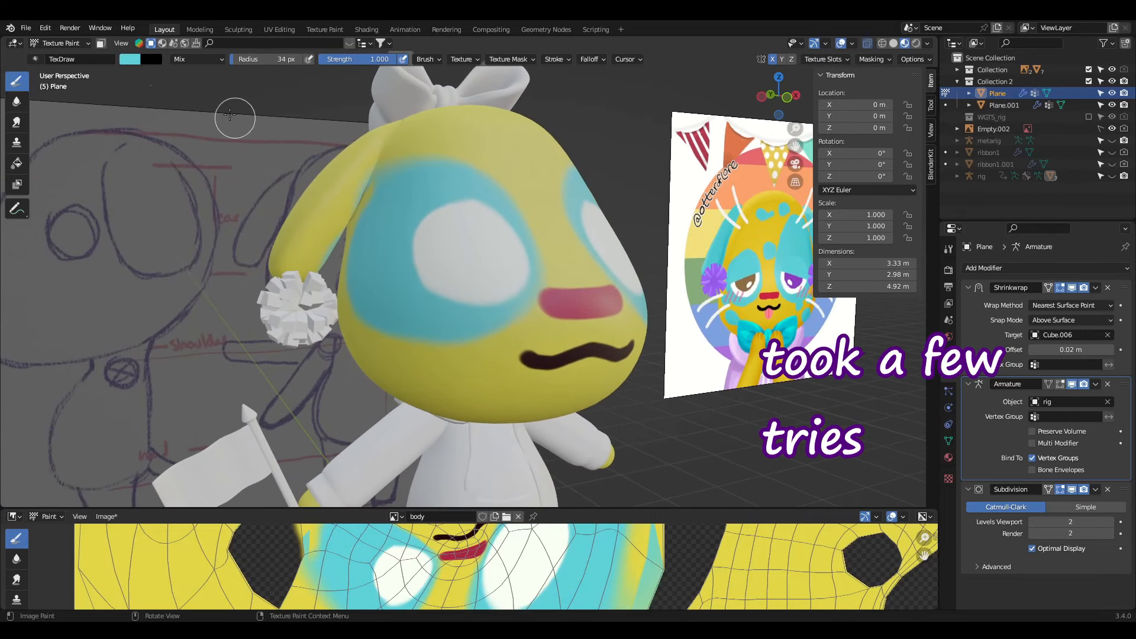
Step: Sample the eye's white from the body texture as the brush colour
{"action": "left_click", "coordinate": [129, 59]}
{"action": "left_click", "coordinate": [129, 59]}
{"action": "left_click", "coordinate": [219, 189]}
{"action": "left_click", "coordinate": [403, 571]}
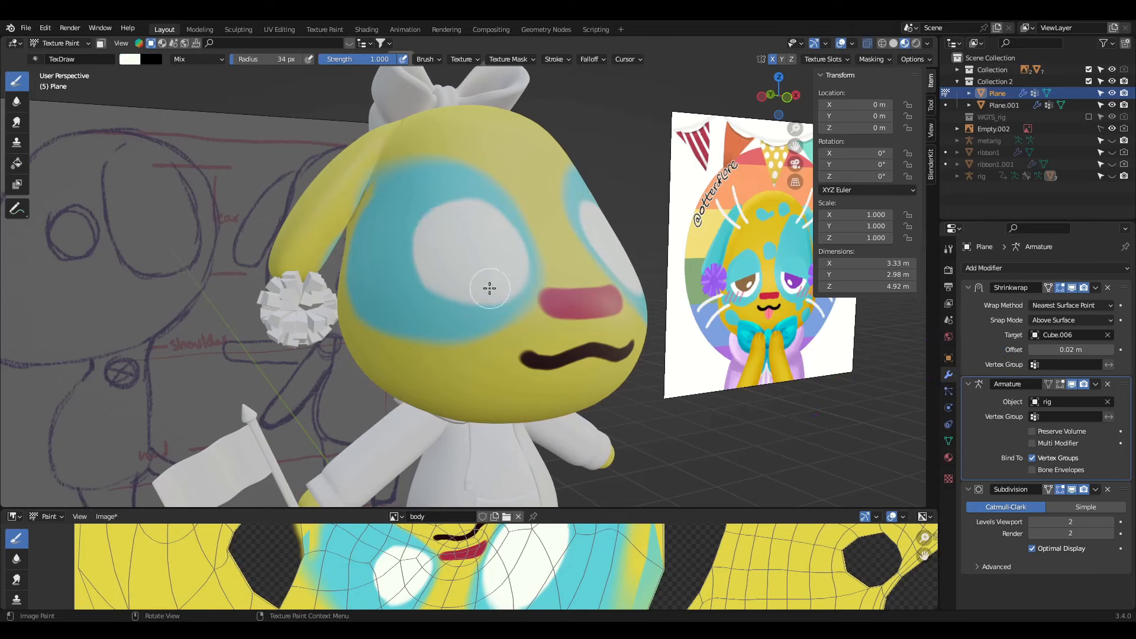
{"action": "scroll", "coordinate": [307, 284], "scroll_direction": "down", "scroll_amount": 7}
{"action": "mouse_move", "coordinate": [504, 269]}
{"action": "middle_mouse_down"}
{"action": "mouse_move", "coordinate": [178, 281]}
{"action": "mouse_move", "coordinate": [385, 281]}
{"action": "mouse_move", "coordinate": [232, 281]}
{"action": "mouse_move", "coordinate": [264, 271]}
{"action": "mouse_move", "coordinate": [243, 278]}
{"action": "middle_mouse_up"}
{"action": "scroll", "coordinate": [385, 281], "scroll_direction": "up", "scroll_amount": 4}
{"action": "scroll", "coordinate": [264, 271], "scroll_direction": "down", "scroll_amount": 3}
{"action": "scroll", "coordinate": [264, 272], "scroll_direction": "up", "scroll_amount": 3}
Step: Sample turquoise from the body texture and paint the ear and the area around the eye
{"action": "left_click", "coordinate": [129, 59]}
{"action": "left_click", "coordinate": [219, 189]}
{"action": "left_click", "coordinate": [344, 556]}
{"action": "middle_click_drag", "start_coordinate": [319, 229], "coordinate": [347, 229]}
{"action": "mouse_move", "coordinate": [390, 172]}
{"action": "middle_mouse_down"}
{"action": "mouse_move", "coordinate": [422, 296]}
{"action": "mouse_move", "coordinate": [429, 260]}
{"action": "mouse_move", "coordinate": [568, 255]}
{"action": "middle_mouse_up"}
{"action": "scroll", "coordinate": [476, 360], "scroll_direction": "up", "scroll_amount": 5}
{"action": "middle_click_drag", "start_coordinate": [477, 360], "coordinate": [409, 293], "text": "shift"}
{"action": "left_click_drag", "start_coordinate": [431, 303], "coordinate": [464, 384]}
{"action": "middle_click_drag", "start_coordinate": [464, 384], "coordinate": [322, 240]}
{"action": "middle_click_drag", "start_coordinate": [323, 240], "coordinate": [317, 219]}
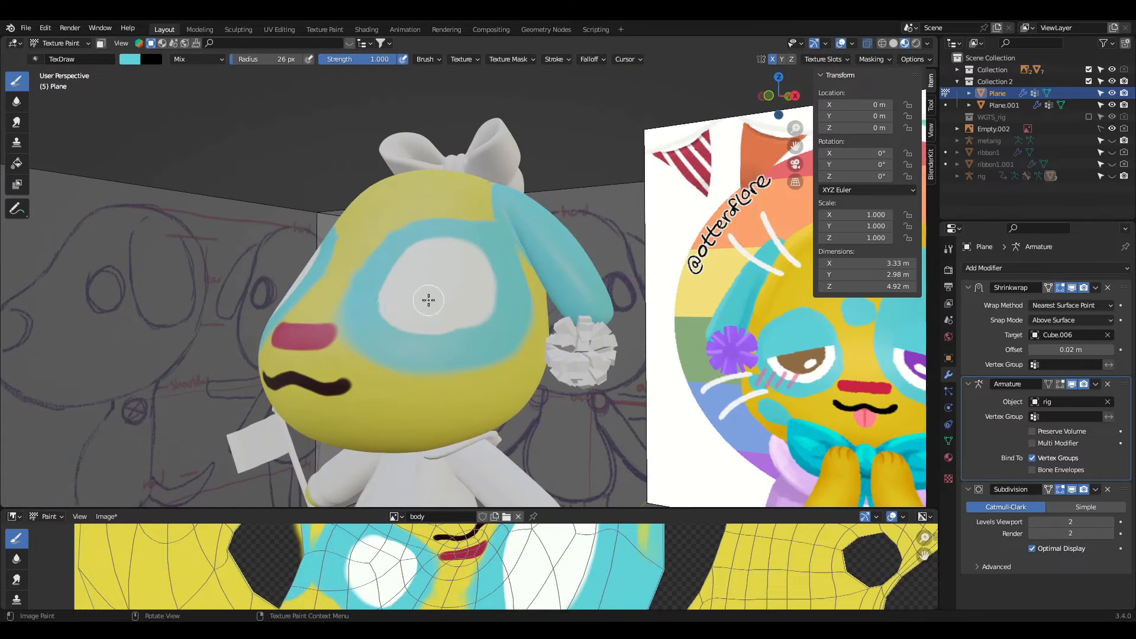
Step: Cover the white of the eye with turquoise and pick white as the brush colour
{"action": "left_click_drag", "start_coordinate": [428, 299], "coordinate": [455, 301]}
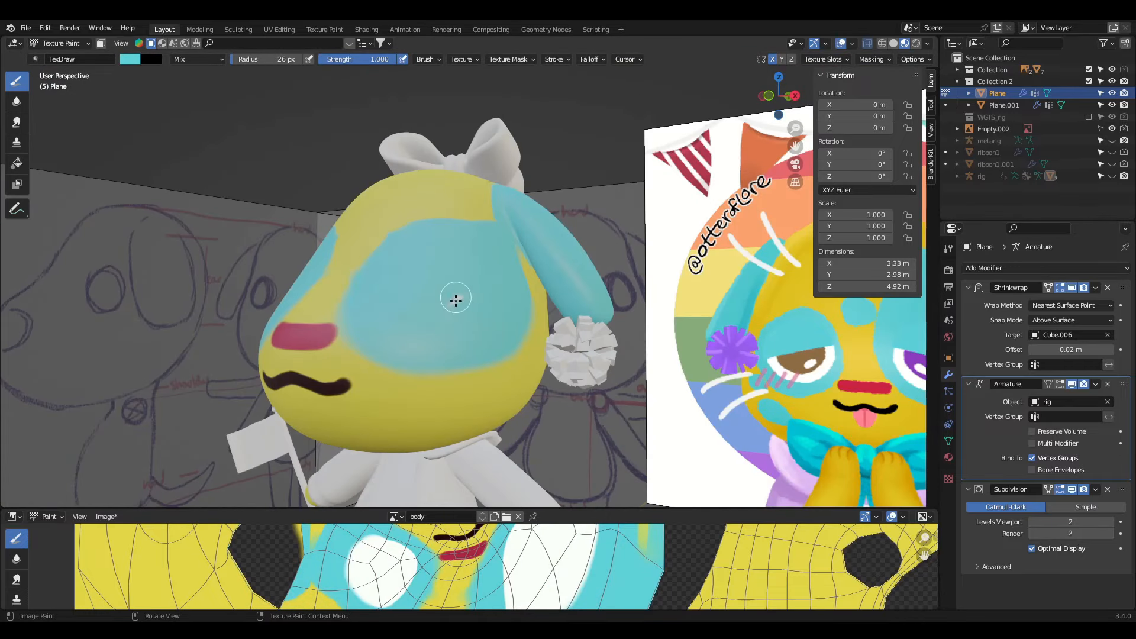
{"action": "left_click", "coordinate": [130, 59]}
{"action": "left_click", "coordinate": [169, 115]}
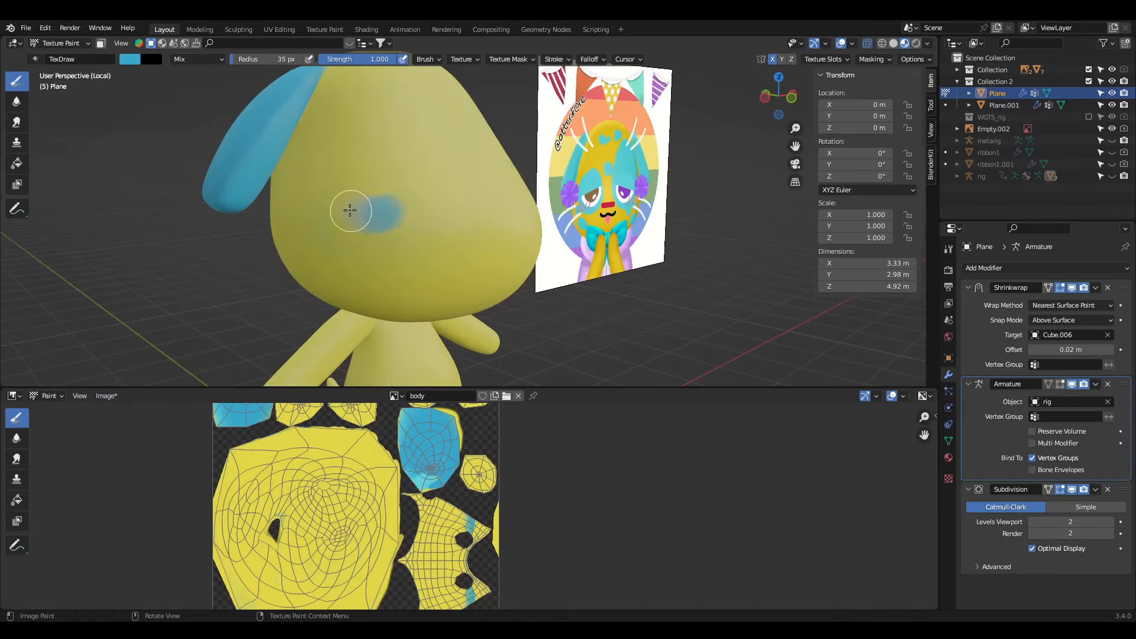
Step: Paint large oval blue eye patches on the yellow face with a 35 px brush
{"action": "mouse_move", "coordinate": [350, 210]}
{"action": "left_mouse_down"}
{"action": "mouse_move", "coordinate": [357, 175]}
{"action": "mouse_move", "coordinate": [411, 174]}
{"action": "left_mouse_up"}
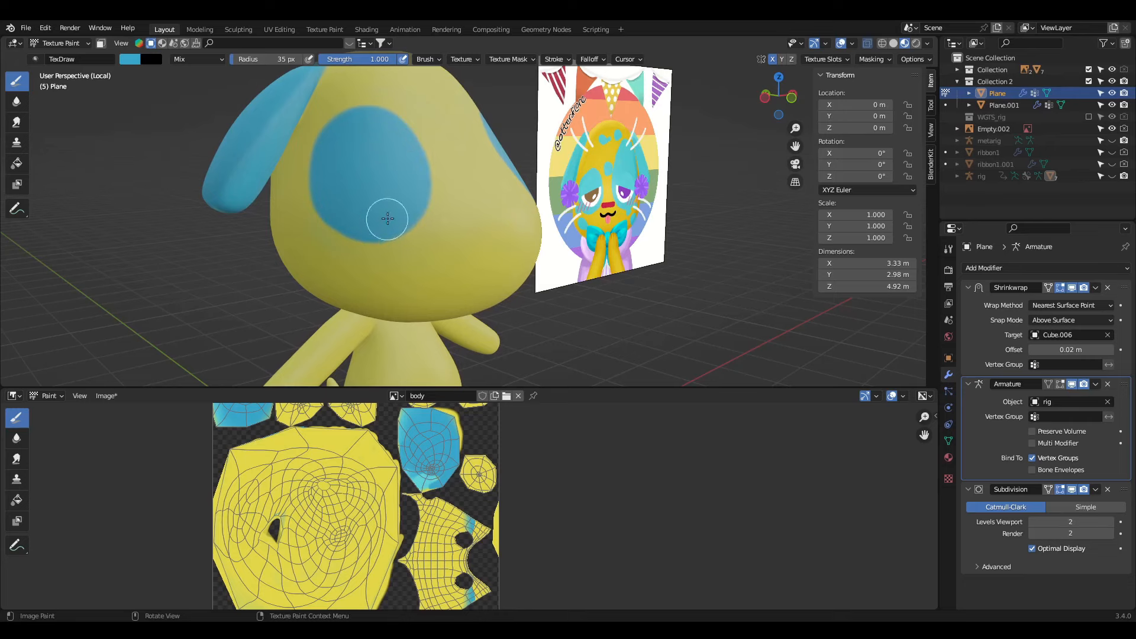
{"action": "scroll", "coordinate": [354, 232], "scroll_direction": "down", "scroll_amount": 4}
{"action": "mouse_move", "coordinate": [353, 233]}
{"action": "middle_mouse_down"}
{"action": "mouse_move", "coordinate": [266, 237]}
{"action": "mouse_move", "coordinate": [340, 245]}
{"action": "mouse_move", "coordinate": [270, 246]}
{"action": "mouse_move", "coordinate": [343, 250]}
{"action": "middle_mouse_up"}
{"action": "scroll", "coordinate": [307, 243], "scroll_direction": "up", "scroll_amount": 4}
Step: Reduce the brush radius to 11 px and paint a blue heart on the cheek between the ear and eye patch
{"action": "scroll", "coordinate": [341, 245], "scroll_direction": "down", "scroll_amount": 5}
{"action": "scroll", "coordinate": [343, 249], "scroll_direction": "up", "scroll_amount": 6}
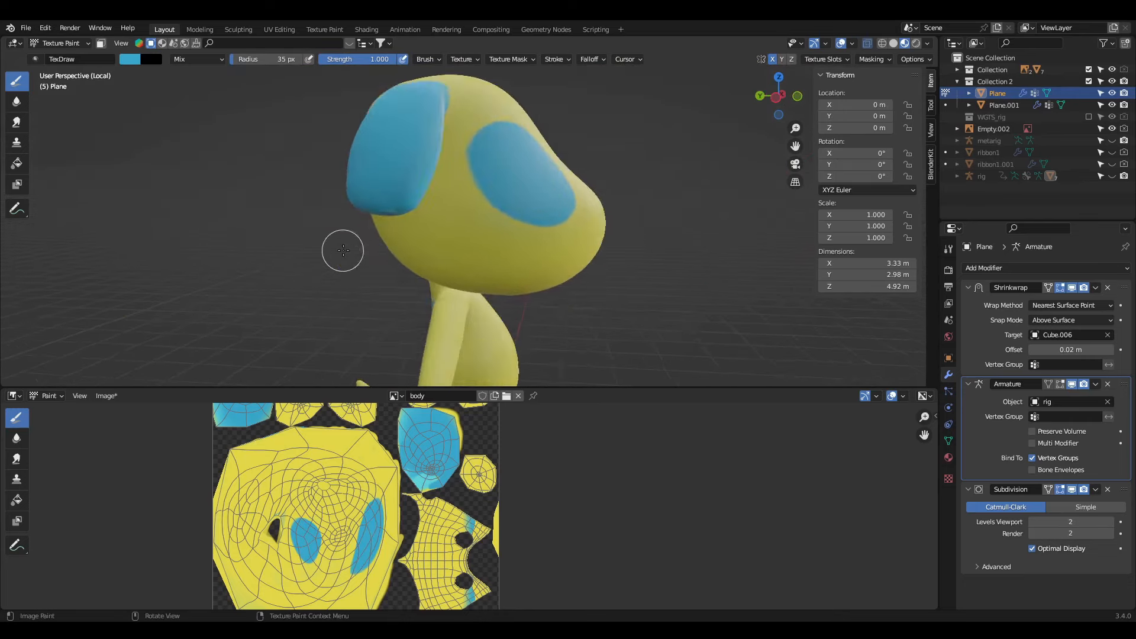
{"action": "key", "text": "Return"}
{"action": "mouse_move", "coordinate": [457, 245]}
{"action": "left_mouse_down"}
{"action": "mouse_move", "coordinate": [437, 219]}
{"action": "mouse_move", "coordinate": [478, 205]}
{"action": "left_mouse_up"}
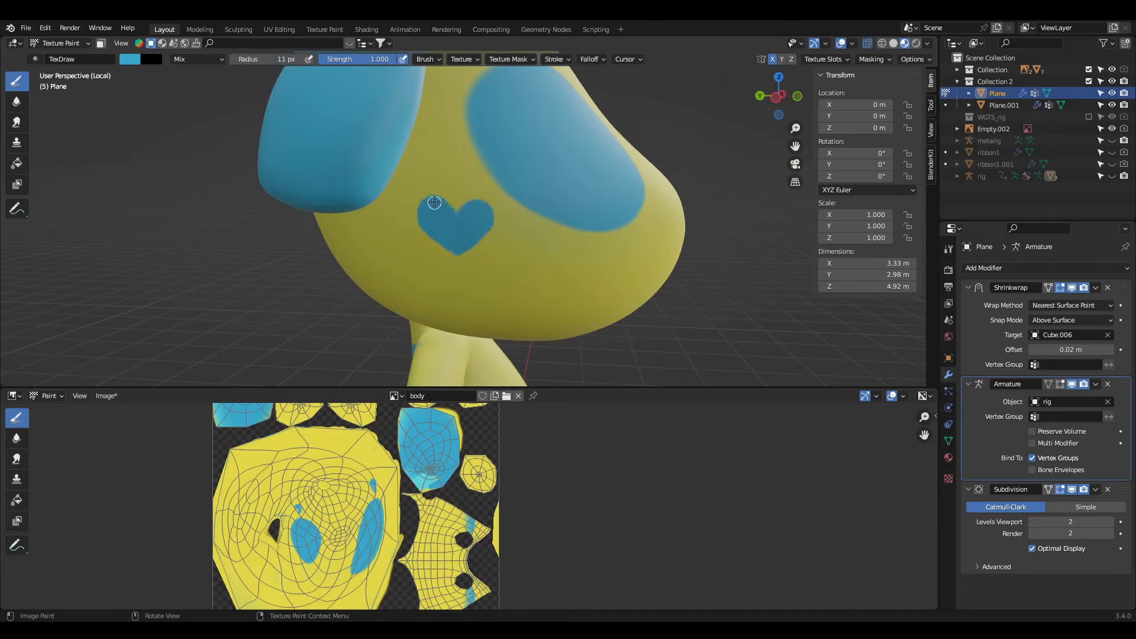
Step: Set the brush radius to 22 px and refine the outlines of the blue eye patches
{"action": "left_click", "coordinate": [277, 60]}
{"action": "type", "text": "22"}
{"action": "key", "text": "Return"}
{"action": "middle_click_drag", "start_coordinate": [482, 166], "coordinate": [441, 203]}
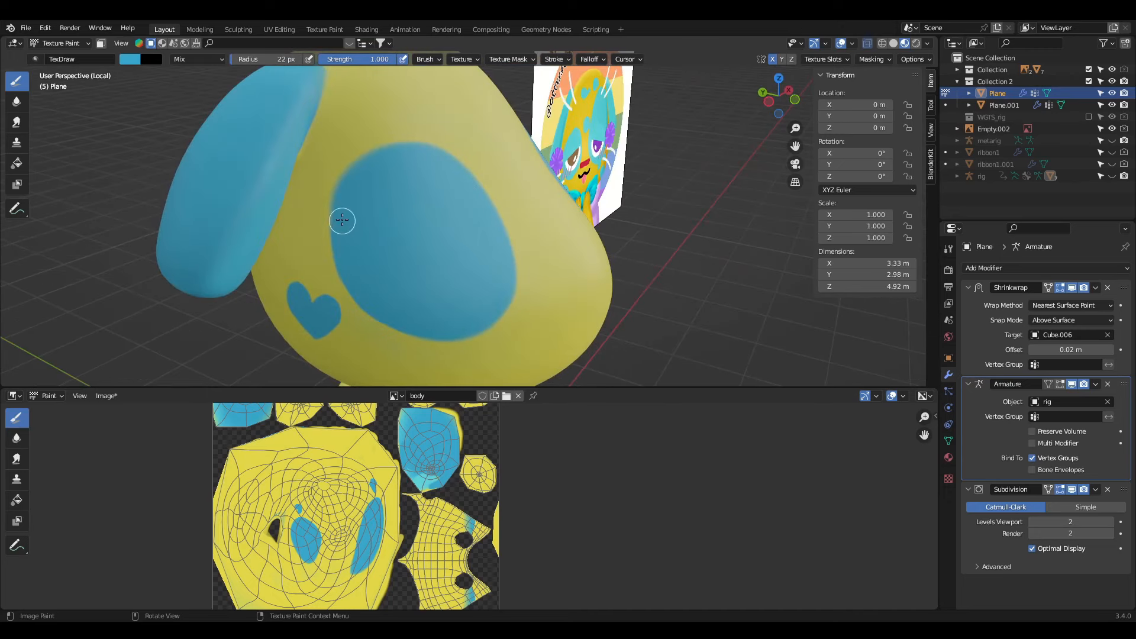
{"action": "key", "text": "KP_1"}
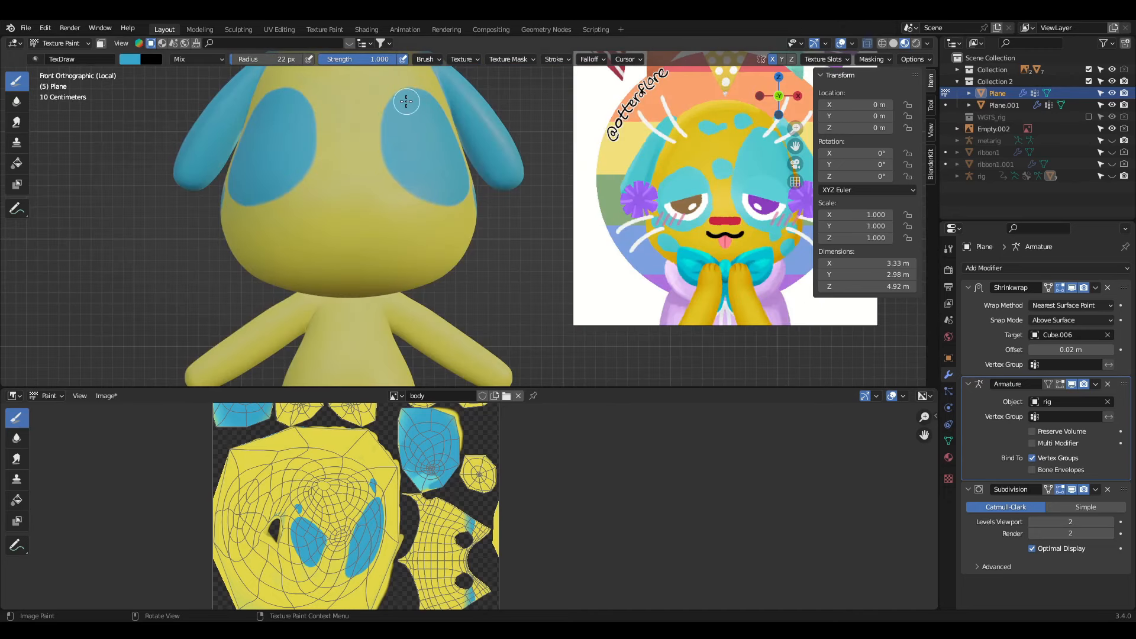
{"action": "left_click_drag", "start_coordinate": [406, 101], "coordinate": [440, 184]}
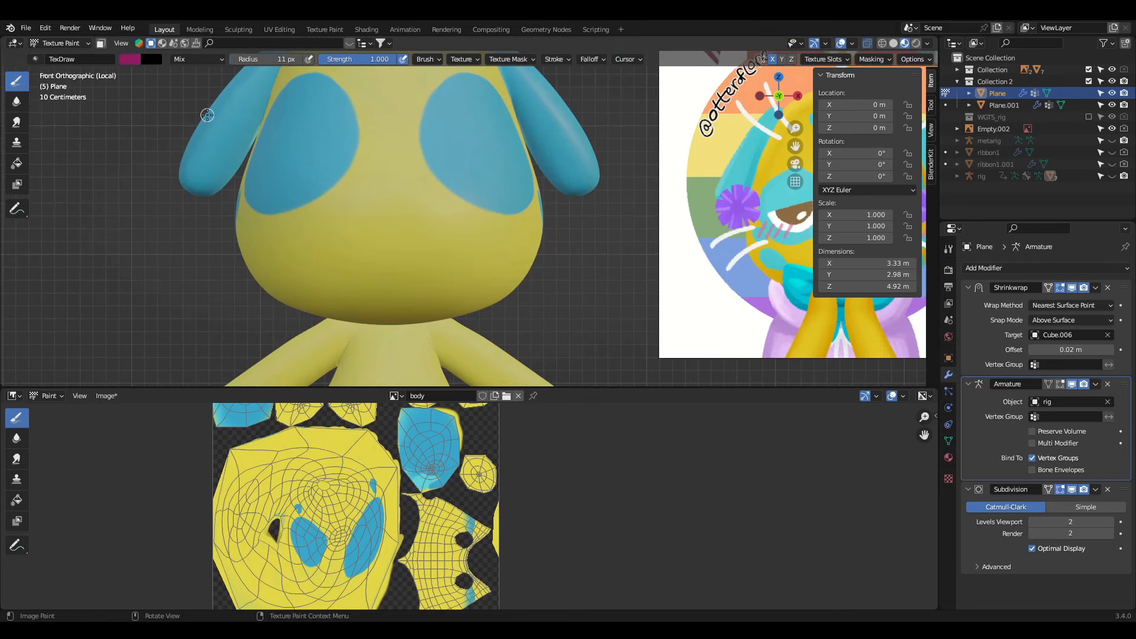
Step: Try painting a magenta nose band between the eye patches with an 11 px brush
{"action": "left_click", "coordinate": [342, 207]}
{"action": "left_click_drag", "start_coordinate": [340, 214], "coordinate": [388, 212]}
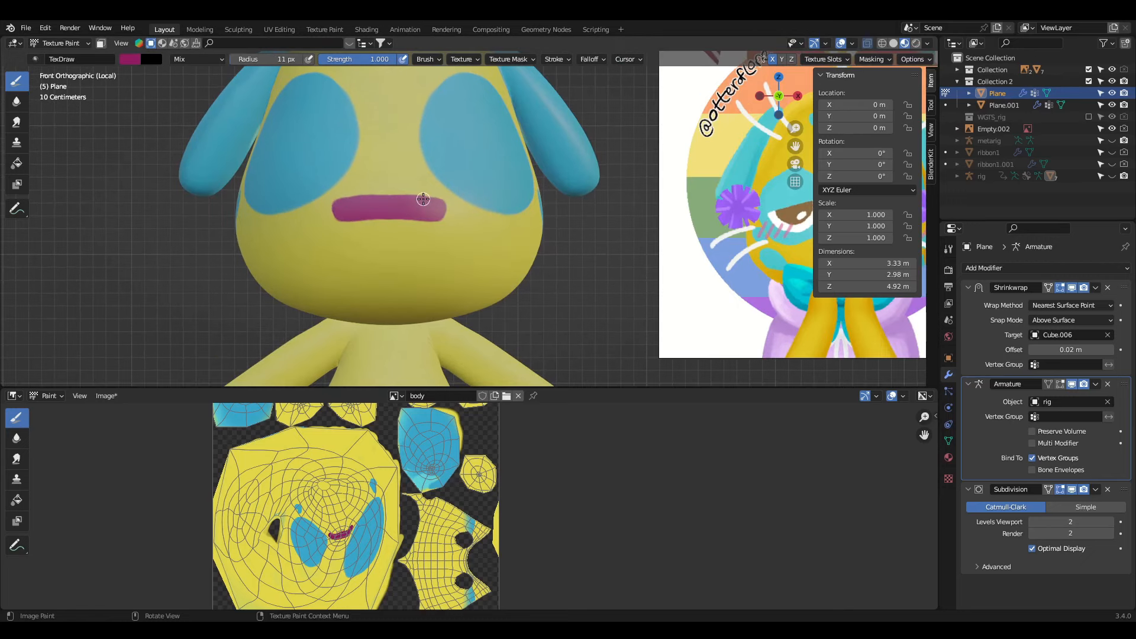
{"action": "scroll", "coordinate": [424, 199], "scroll_direction": "down", "scroll_amount": 1}
{"action": "scroll", "coordinate": [425, 197], "scroll_direction": "up", "scroll_amount": 3}
{"action": "key", "text": "ctrl+z"}
{"action": "key", "text": "ctrl+z"}
{"action": "key", "text": "ctrl+z"}
Step: Paint a crimson nose band between the eye patches and trim its ends with sampled yellow
{"action": "left_click", "coordinate": [131, 59]}
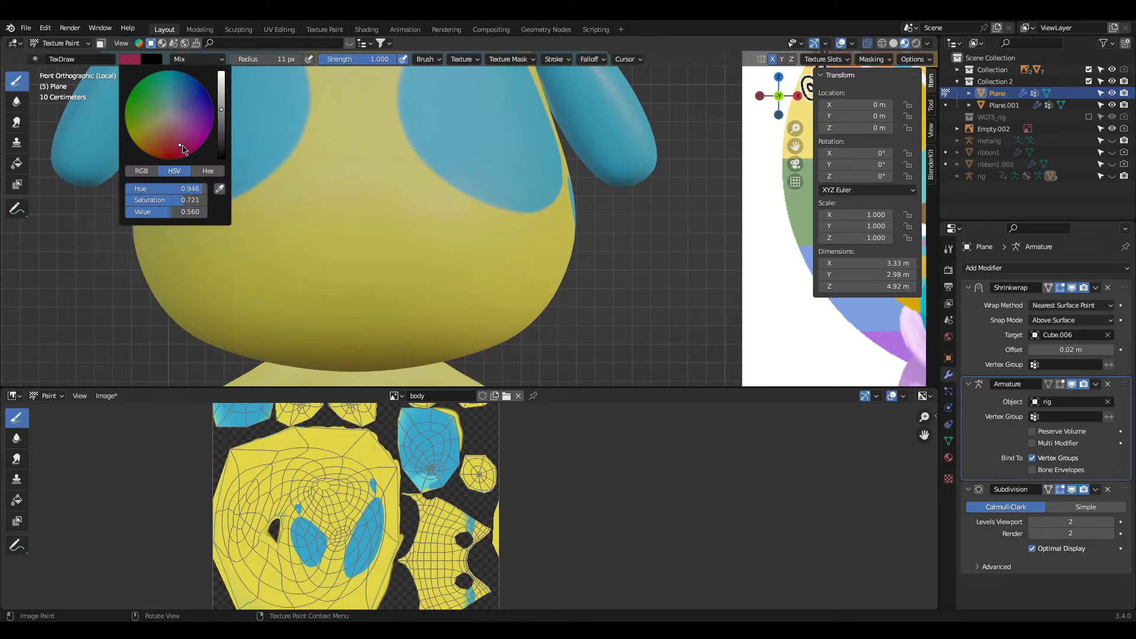
{"action": "mouse_move", "coordinate": [278, 205]}
{"action": "left_mouse_down"}
{"action": "mouse_move", "coordinate": [284, 189]}
{"action": "mouse_move", "coordinate": [354, 188]}
{"action": "mouse_move", "coordinate": [281, 203]}
{"action": "left_mouse_up"}
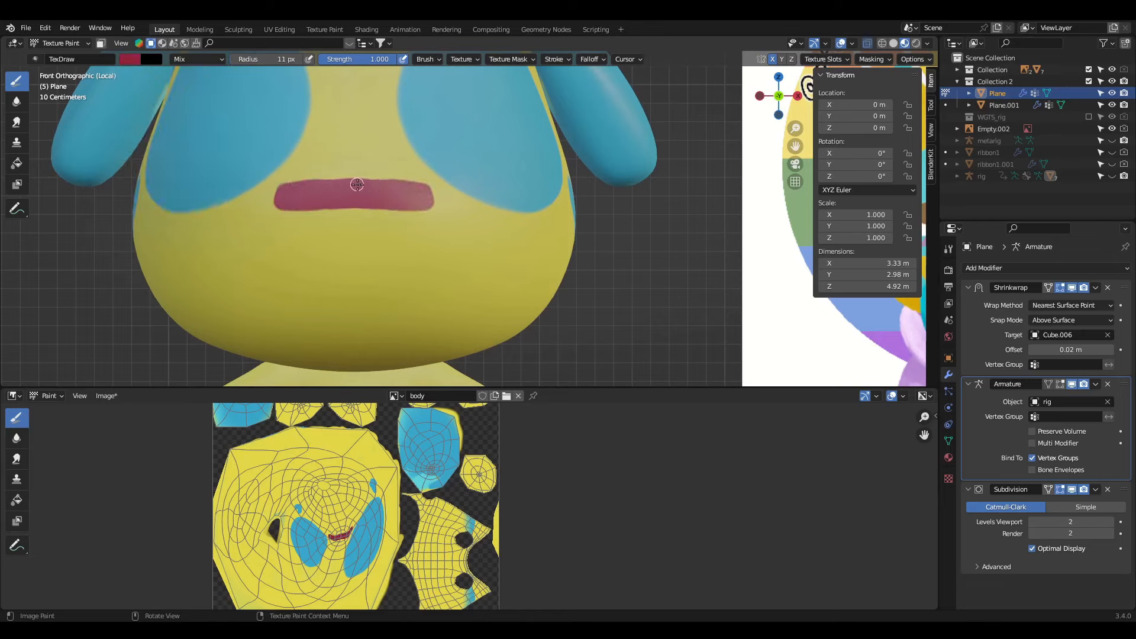
{"action": "left_click", "coordinate": [130, 59]}
{"action": "left_click", "coordinate": [219, 190]}
{"action": "left_click", "coordinate": [426, 176]}
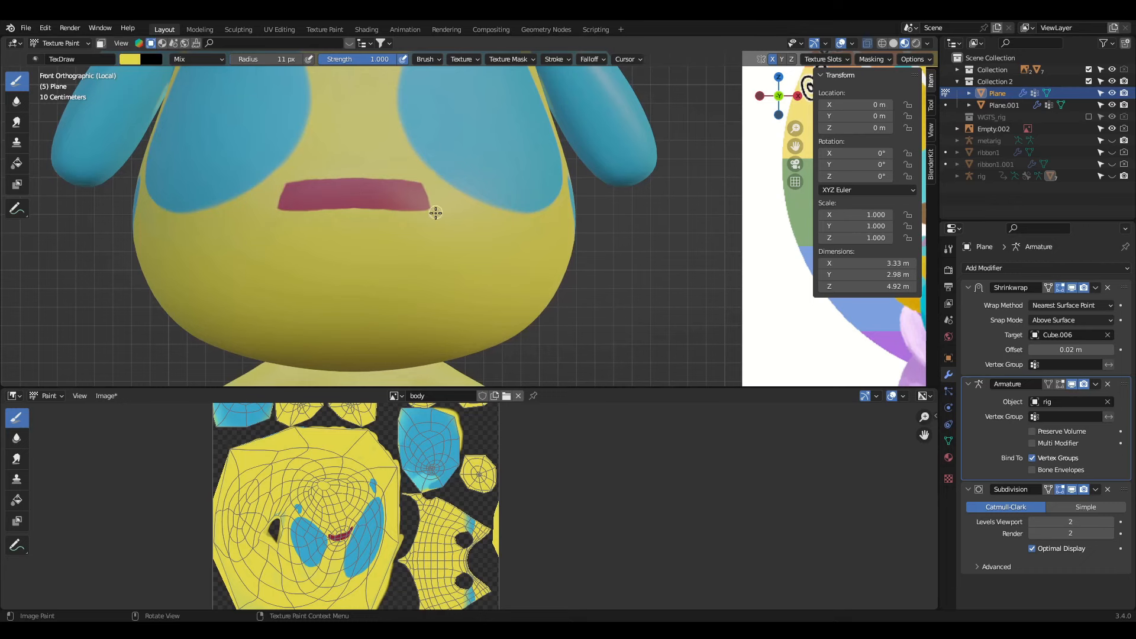
Step: Paint a thin, dark, wavy mouth below the nose
{"action": "left_click_drag", "start_coordinate": [339, 293], "coordinate": [393, 289]}
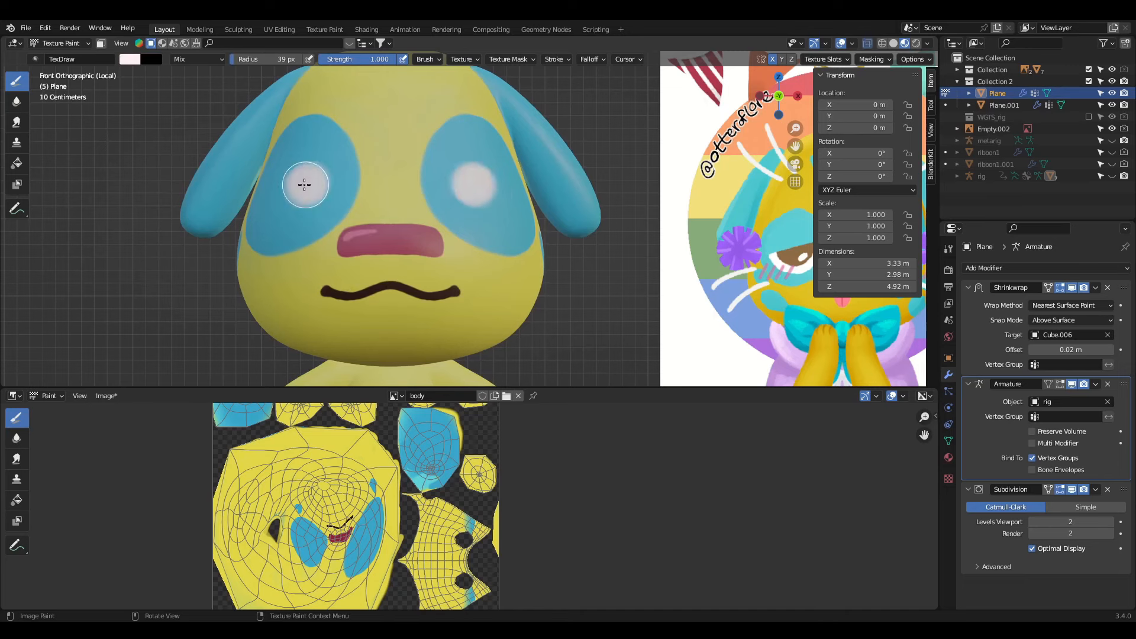
Step: Paint off-white eyes inside the blue patches with a 39 px brush, refining their outlines with a 15 px brush
{"action": "left_click_drag", "start_coordinate": [299, 186], "coordinate": [328, 160]}
{"action": "left_click_drag", "start_coordinate": [449, 177], "coordinate": [454, 185]}
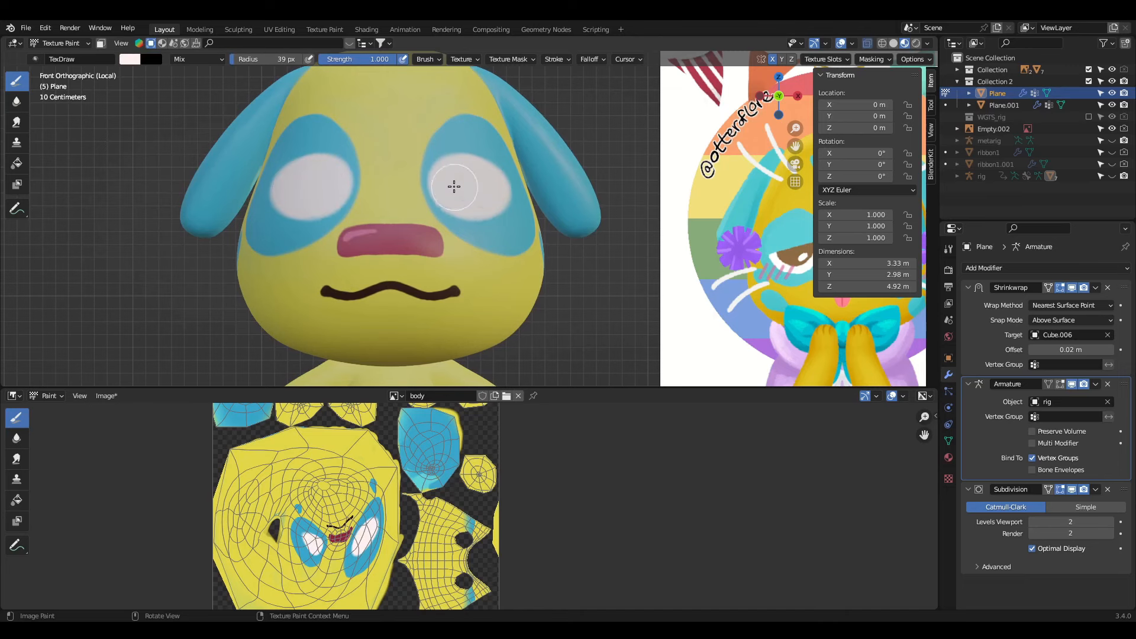
{"action": "key", "text": "KP_3"}
{"action": "left_click_drag", "start_coordinate": [332, 172], "coordinate": [357, 177]}
{"action": "key", "text": "KP_1"}
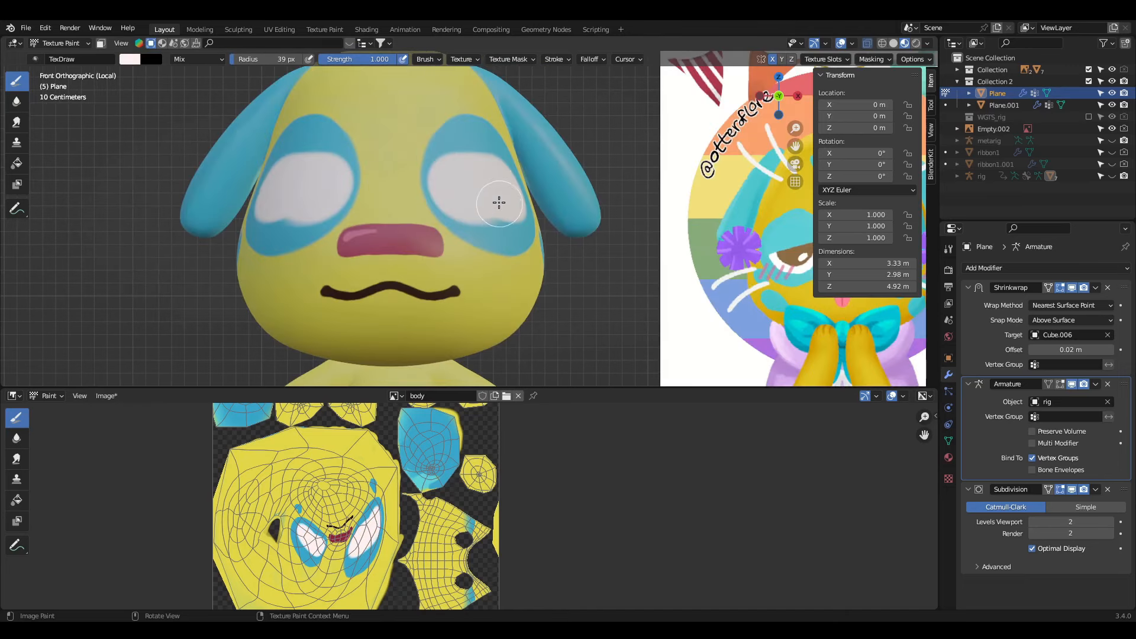
{"action": "mouse_move", "coordinate": [474, 195]}
{"action": "left_mouse_down"}
{"action": "mouse_move", "coordinate": [485, 221]}
{"action": "mouse_move", "coordinate": [498, 211]}
{"action": "left_mouse_up"}
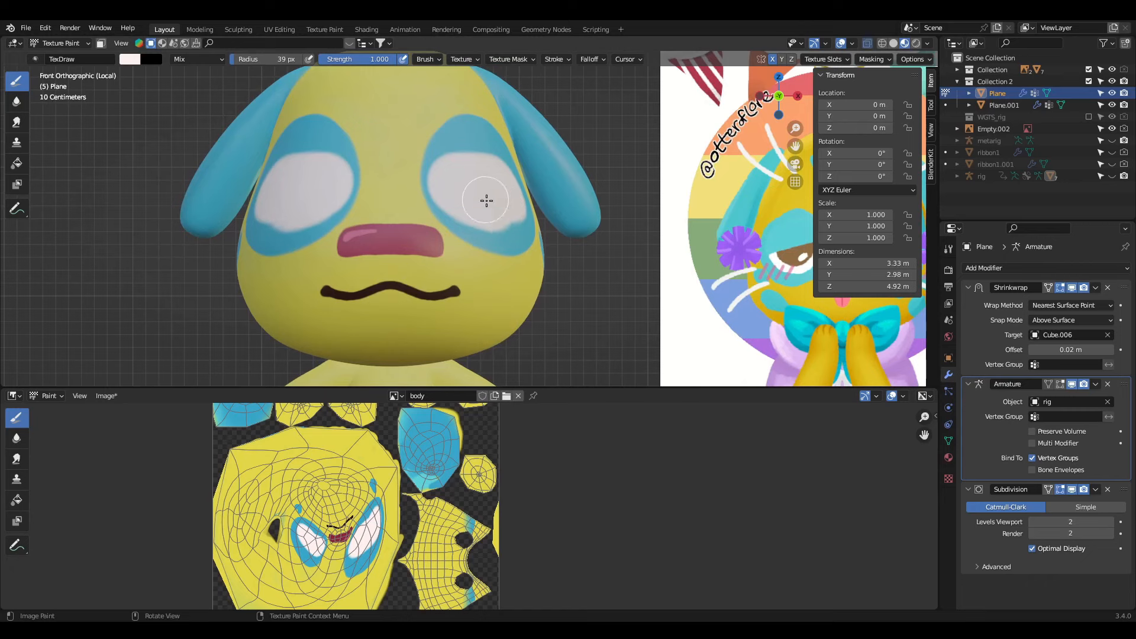
{"action": "key", "text": "KP_3"}
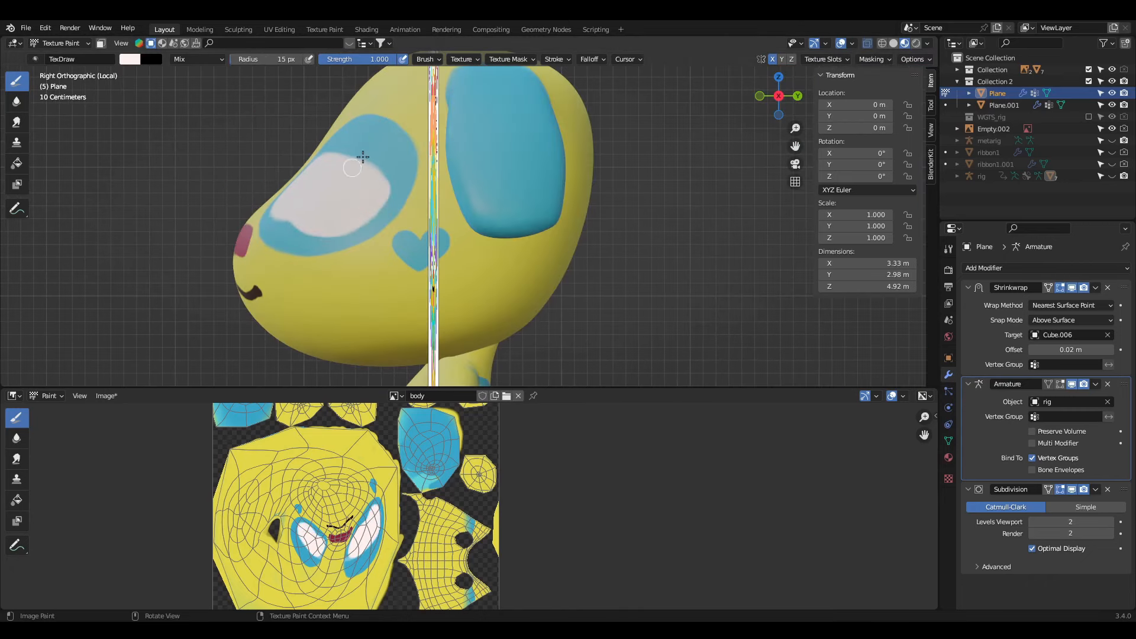
{"action": "key", "text": "KP_1"}
Step: Sample the patches' blue and trim the outlines of the eye whites with the 15 px brush
{"action": "key", "text": "s"}
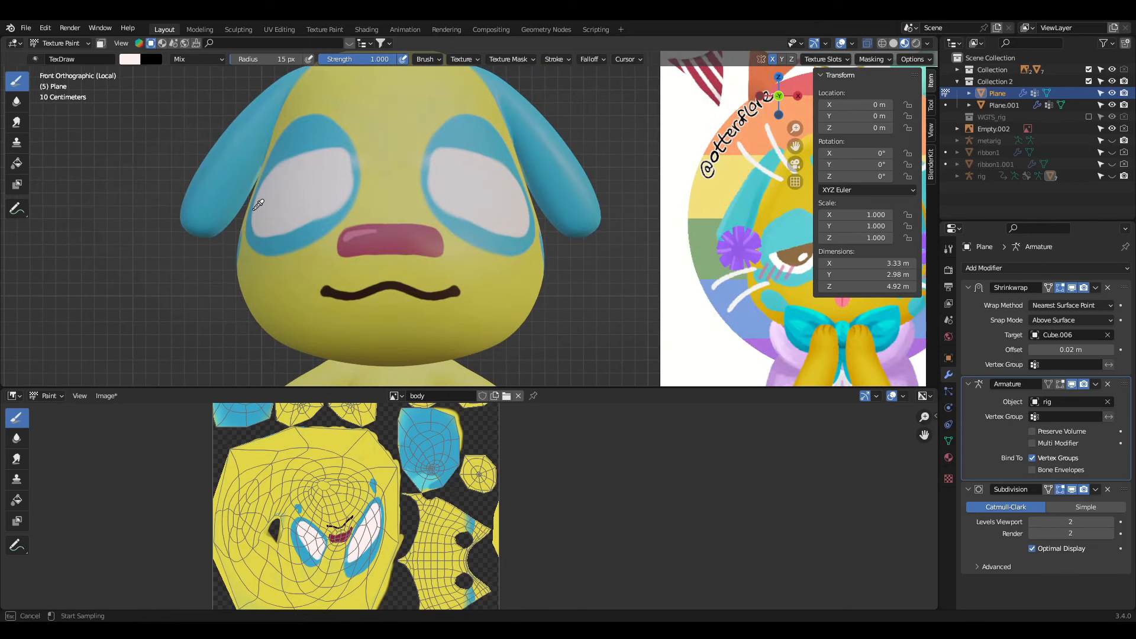
{"action": "mouse_move", "coordinate": [433, 153]}
{"action": "left_mouse_down"}
{"action": "mouse_move", "coordinate": [453, 211]}
{"action": "mouse_move", "coordinate": [492, 243]}
{"action": "mouse_move", "coordinate": [429, 153]}
{"action": "left_mouse_up"}
{"action": "key", "text": "ctrl+z"}
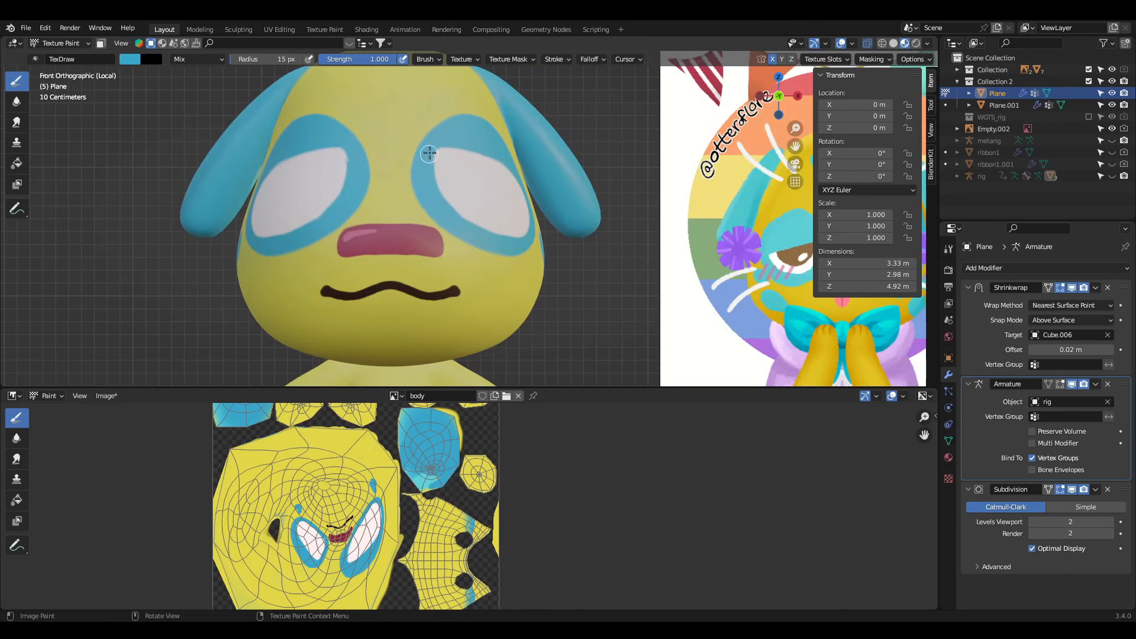
{"action": "key", "text": "KP_3"}
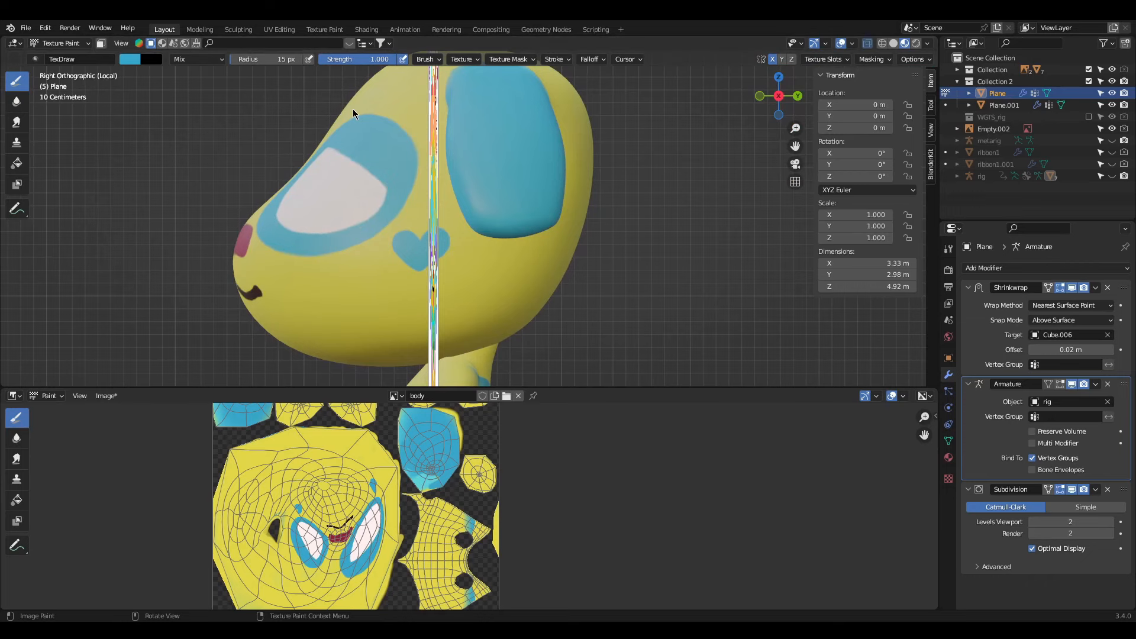
Step: Pick purple as the brush colour and paint irises over the upper part of the eye whites
{"action": "key", "text": "KP_1"}
{"action": "left_click", "coordinate": [129, 58]}
{"action": "left_click", "coordinate": [189, 124]}
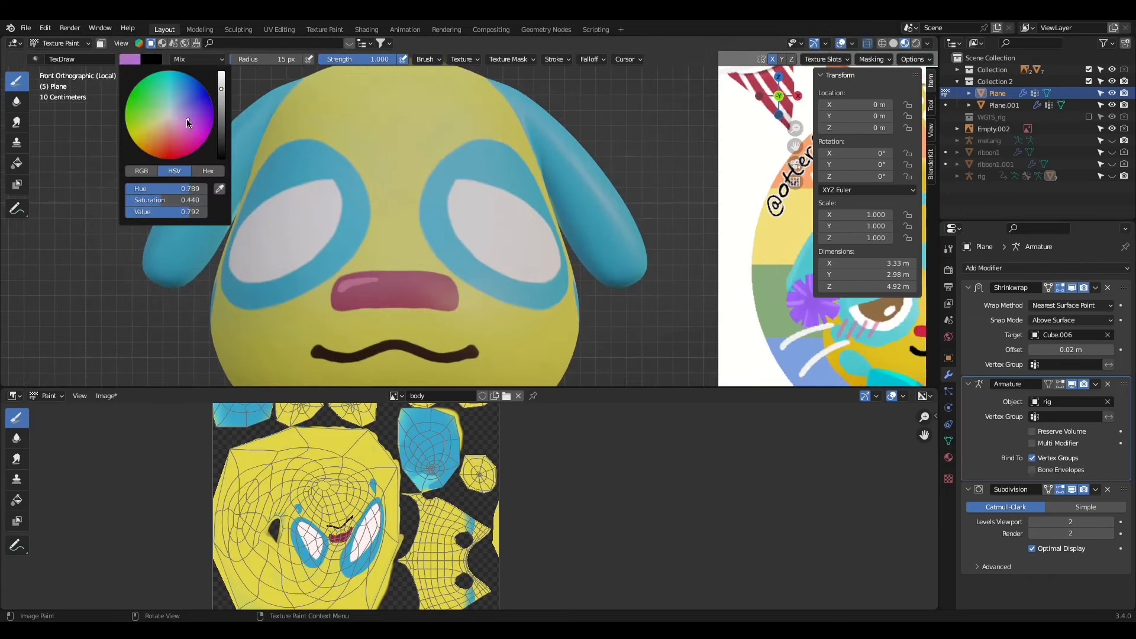
{"action": "mouse_move", "coordinate": [474, 204]}
{"action": "left_mouse_down"}
{"action": "mouse_move", "coordinate": [518, 223]}
{"action": "mouse_move", "coordinate": [472, 236]}
{"action": "mouse_move", "coordinate": [481, 191]}
{"action": "mouse_move", "coordinate": [463, 231]}
{"action": "mouse_move", "coordinate": [515, 193]}
{"action": "mouse_move", "coordinate": [514, 258]}
{"action": "left_mouse_up"}
{"action": "key", "text": "ctrl+z"}
{"action": "left_click_drag", "start_coordinate": [474, 188], "coordinate": [480, 250]}
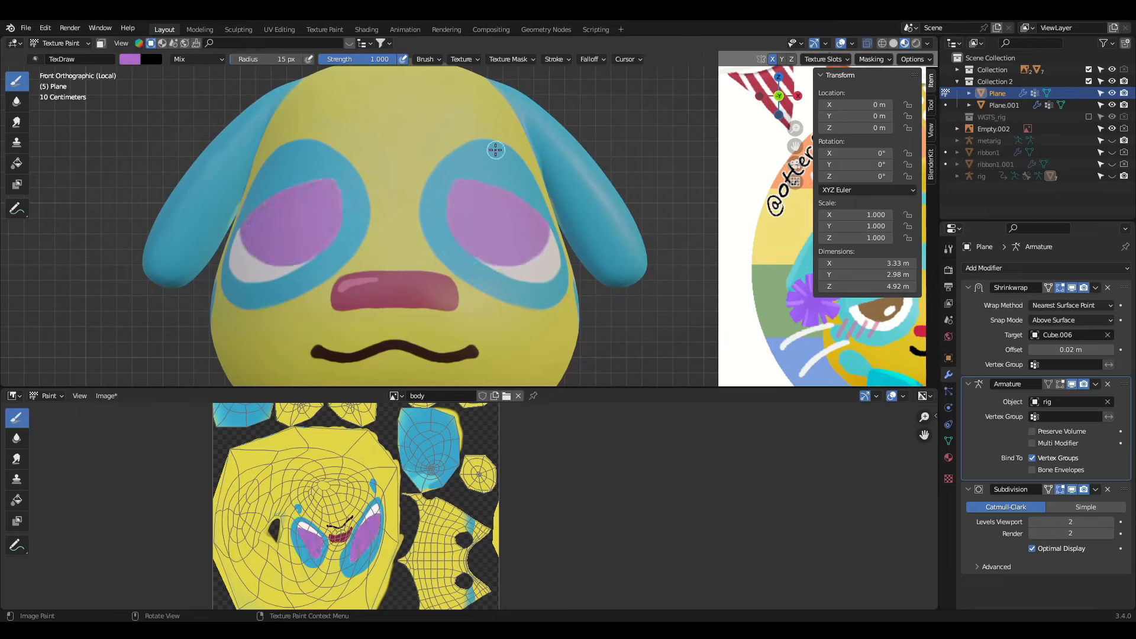
Step: Try painting light purple highlights on the irises
{"action": "left_click", "coordinate": [129, 59]}
{"action": "left_click_drag", "start_coordinate": [221, 89], "coordinate": [251, 42]}
{"action": "left_click_drag", "start_coordinate": [308, 206], "coordinate": [314, 212]}
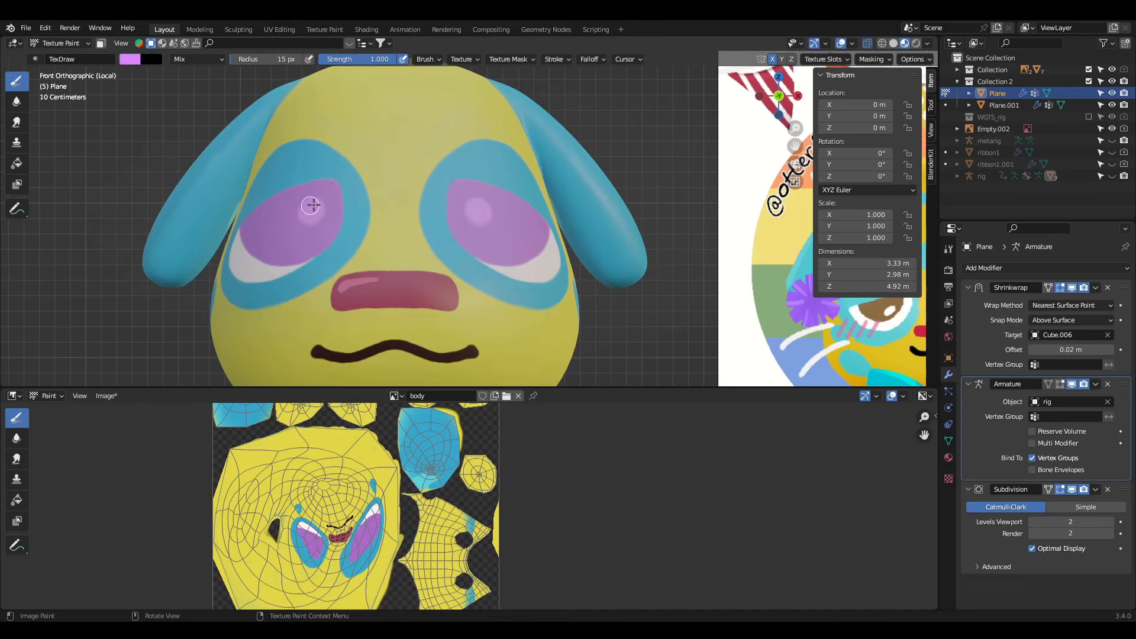
{"action": "key", "text": "ctrl+z"}
Step: Pick dark purple and paint thick eyelid lines along the upper edges of the irises with the 15 px brush
{"action": "left_click", "coordinate": [129, 59]}
{"action": "left_click", "coordinate": [174, 121]}
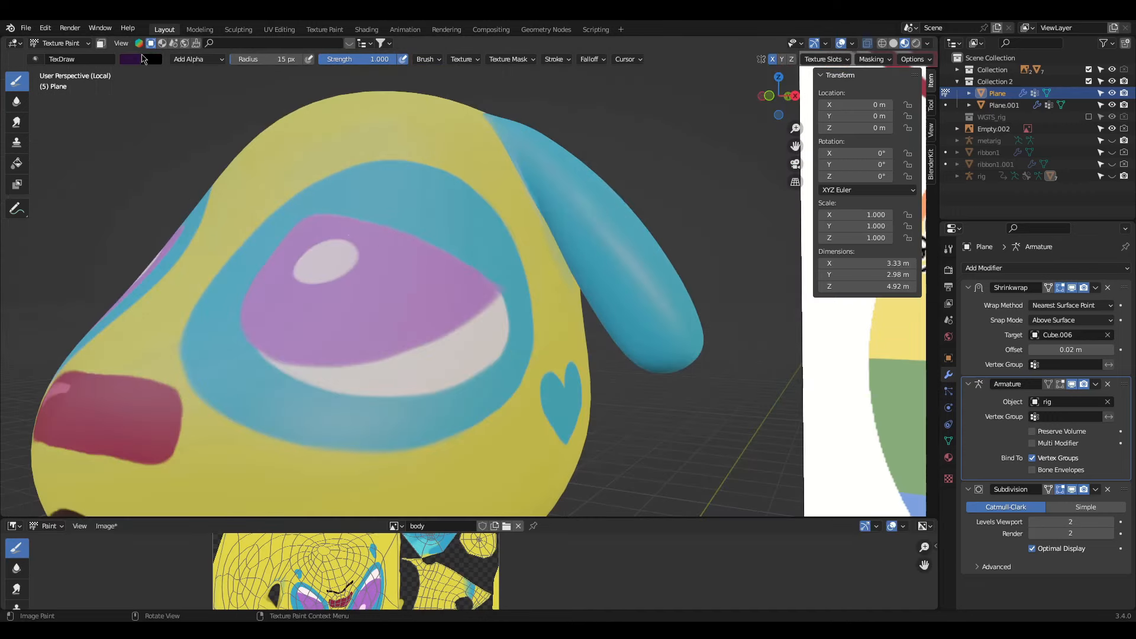
{"action": "mouse_move", "coordinate": [317, 211]}
{"action": "left_mouse_down"}
{"action": "mouse_move", "coordinate": [462, 261]}
{"action": "mouse_move", "coordinate": [371, 217]}
{"action": "mouse_move", "coordinate": [507, 322]}
{"action": "mouse_move", "coordinate": [439, 248]}
{"action": "mouse_move", "coordinate": [496, 292]}
{"action": "left_mouse_up"}
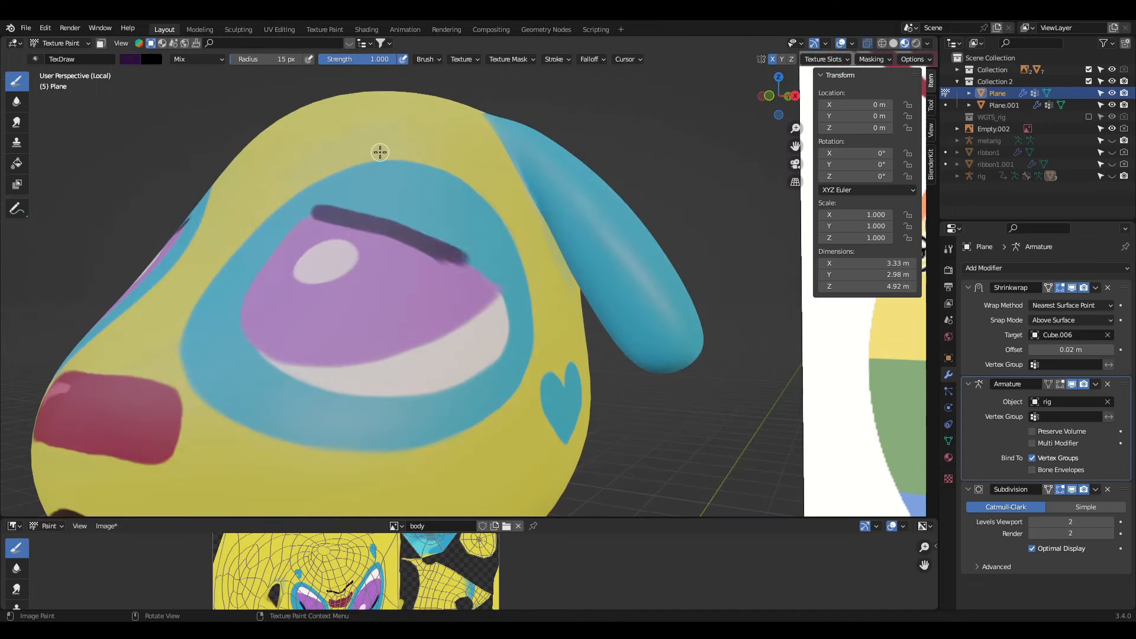
{"action": "key", "text": "ctrl+z"}
{"action": "key", "text": "ctrl+z"}
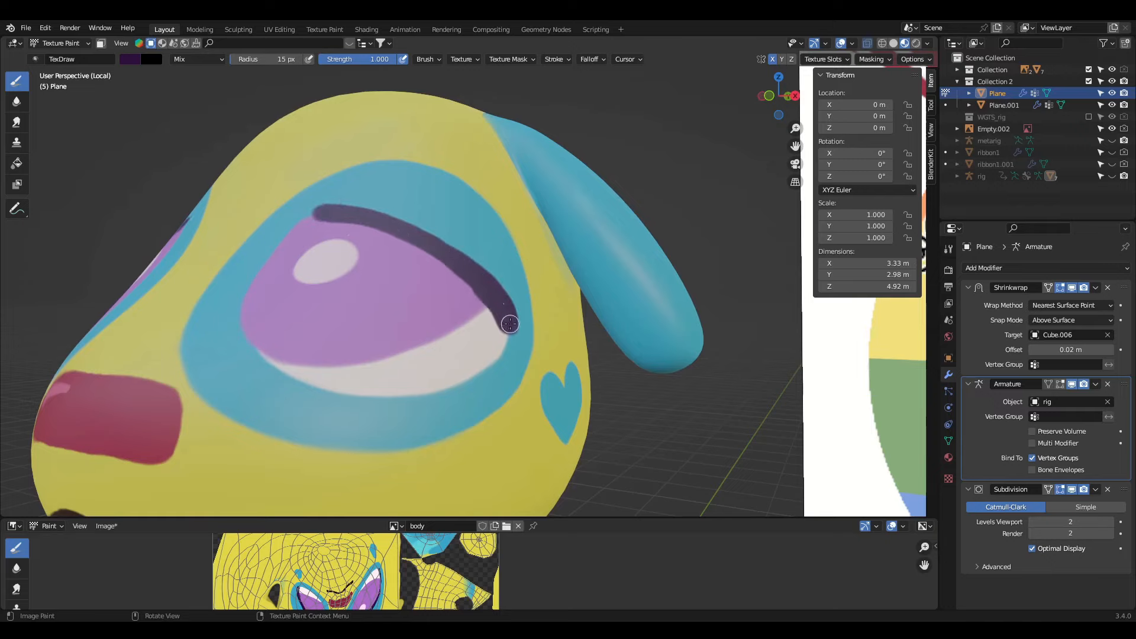
{"action": "left_click_drag", "start_coordinate": [343, 206], "coordinate": [424, 223]}
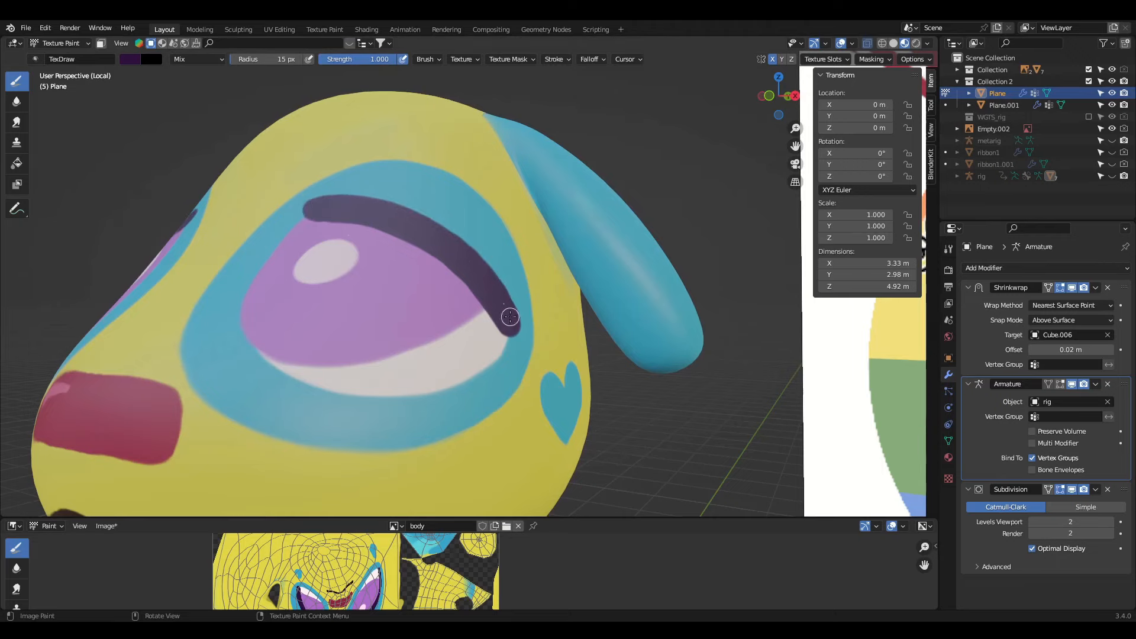
Step: Sample the patches' blue and trim the upper edges and ends of the dark eyelid lines into tapered shapes
{"action": "key", "text": "KP_1"}
{"action": "key", "text": "KP_3"}
{"action": "middle_click_drag", "start_coordinate": [305, 106], "coordinate": [370, 215]}
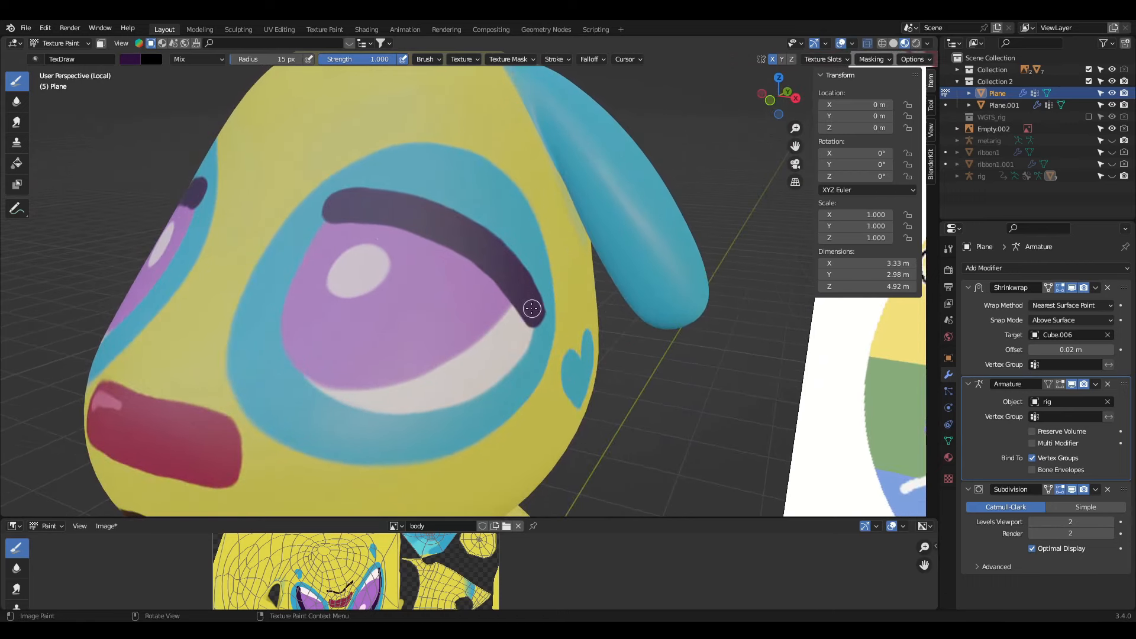
{"action": "key", "text": "s"}
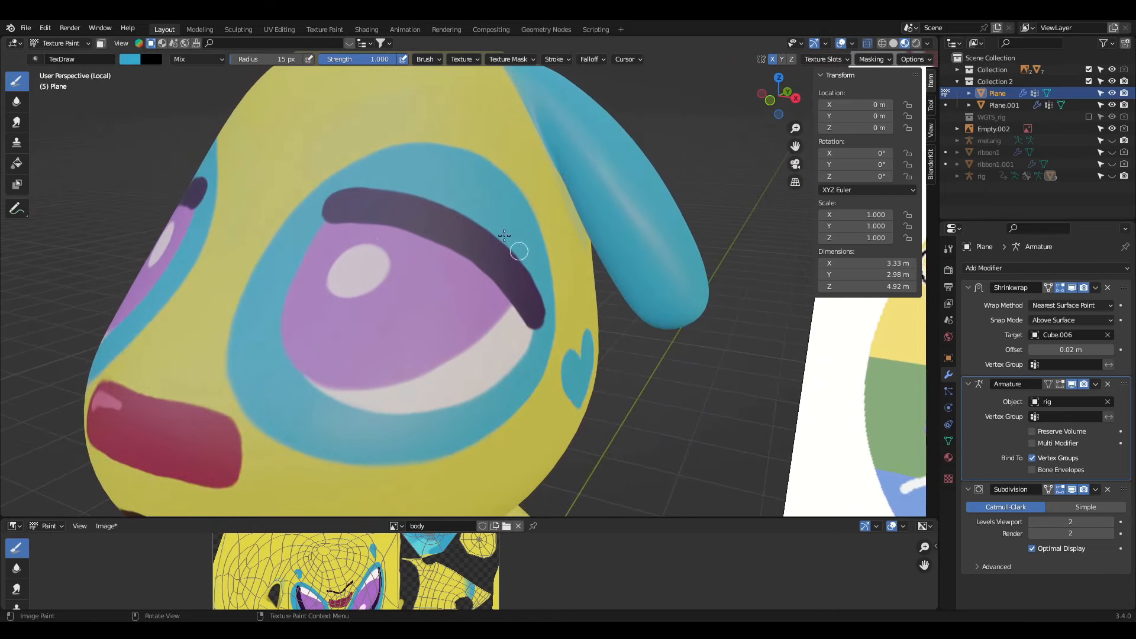
{"action": "left_click_drag", "start_coordinate": [354, 190], "coordinate": [311, 214]}
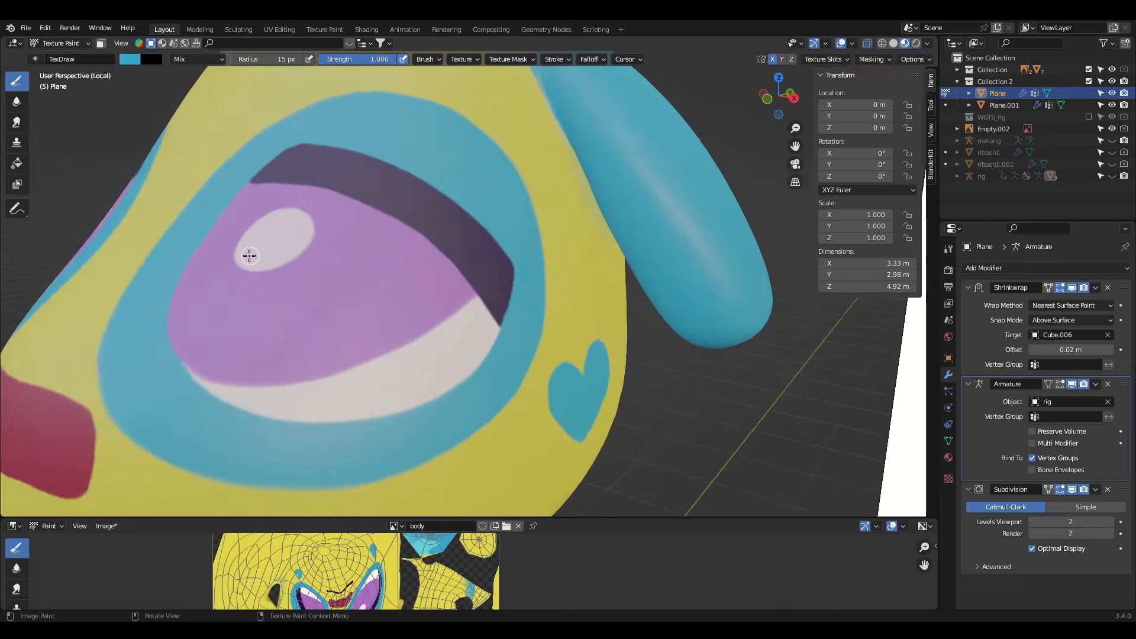
Step: Sample the eyelid lines' dark purple from the texture image as the brush colour
{"action": "scroll", "coordinate": [237, 258], "scroll_direction": "up", "scroll_amount": 2}
{"action": "left_click_drag", "start_coordinate": [249, 517], "coordinate": [249, 406]}
{"action": "scroll", "coordinate": [255, 503], "scroll_direction": "up", "scroll_amount": 1}
{"action": "middle_click_drag", "start_coordinate": [254, 532], "coordinate": [239, 451]}
{"action": "left_click", "coordinate": [129, 58]}
{"action": "left_click", "coordinate": [129, 59]}
{"action": "left_click", "coordinate": [218, 186]}
{"action": "left_click", "coordinate": [251, 492]}
{"action": "left_click_drag", "start_coordinate": [223, 406], "coordinate": [223, 531]}
Step: Try painting dark purple lashes above the outer parts of the upper eyelid lines
{"action": "left_click_drag", "start_coordinate": [331, 157], "coordinate": [315, 190]}
{"action": "key", "text": "ctrl+z"}
{"action": "left_click_drag", "start_coordinate": [387, 195], "coordinate": [364, 219]}
{"action": "key", "text": "ctrl+z"}
{"action": "left_click_drag", "start_coordinate": [453, 291], "coordinate": [422, 311]}
{"action": "left_click_drag", "start_coordinate": [424, 231], "coordinate": [397, 253]}
{"action": "mouse_move", "coordinate": [383, 198]}
{"action": "left_mouse_down"}
{"action": "mouse_move", "coordinate": [356, 226]}
{"action": "mouse_move", "coordinate": [381, 198]}
{"action": "left_mouse_up"}
{"action": "key", "text": "KP_1"}
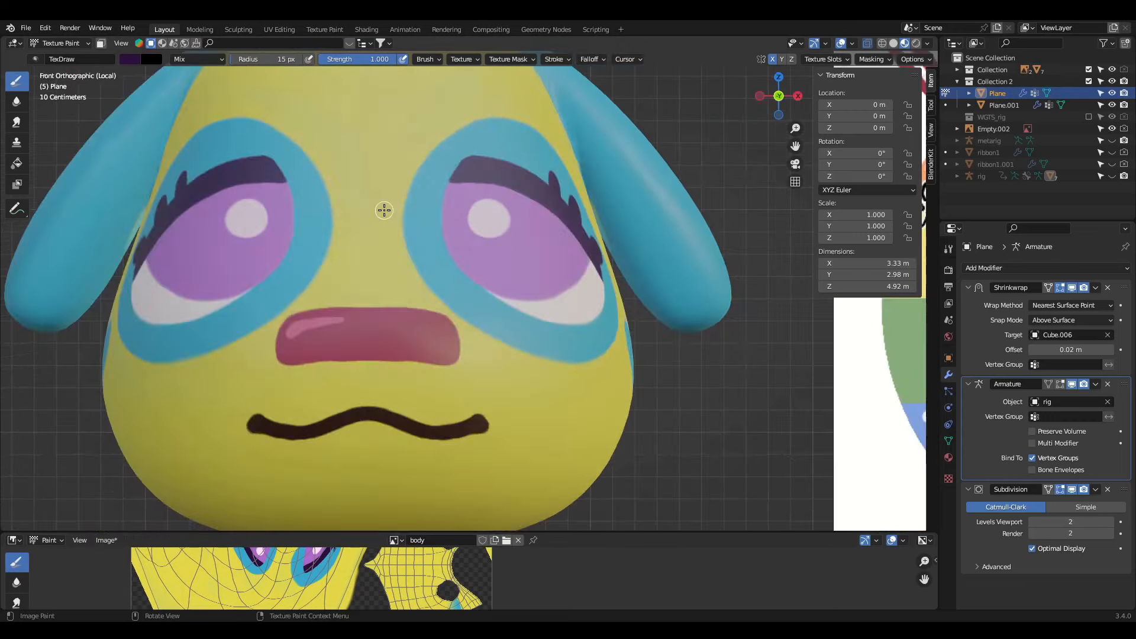
{"action": "scroll", "coordinate": [383, 211], "scroll_direction": "down", "scroll_amount": 4}
{"action": "key", "text": "ctrl+z"}
{"action": "key", "text": "ctrl+z"}
{"action": "key", "text": "ctrl+z"}
Step: Paint three short dark purple lower lashes beneath each eye white, mirrored on both sides of the face
{"action": "scroll", "coordinate": [383, 211], "scroll_direction": "up", "scroll_amount": 5}
{"action": "middle_click_drag", "start_coordinate": [450, 249], "coordinate": [371, 278]}
{"action": "left_click_drag", "start_coordinate": [352, 353], "coordinate": [354, 333]}
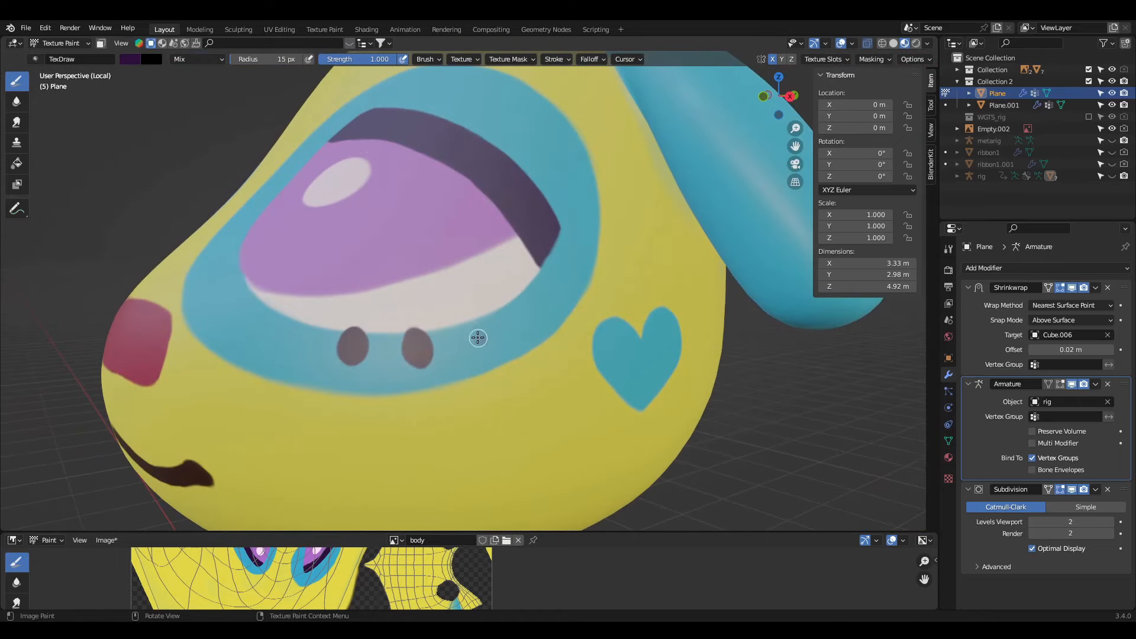
{"action": "key", "text": "KP_1"}
{"action": "scroll", "coordinate": [377, 225], "scroll_direction": "down", "scroll_amount": 5}
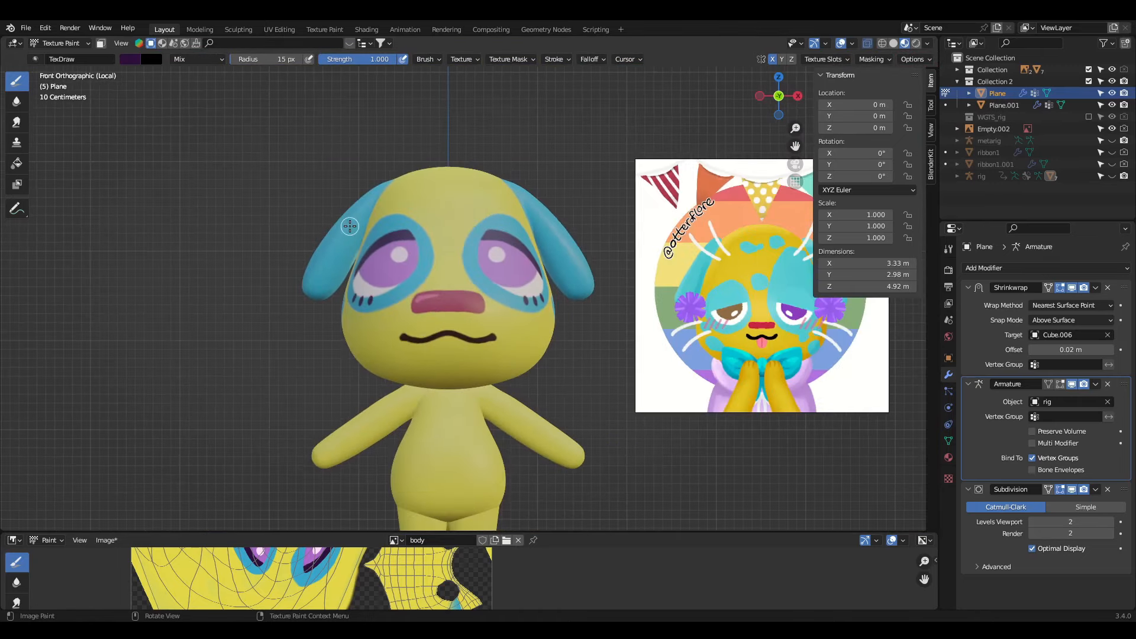
{"action": "scroll", "coordinate": [350, 226], "scroll_direction": "down", "scroll_amount": 4}
{"action": "scroll", "coordinate": [336, 266], "scroll_direction": "up", "scroll_amount": 4}
{"action": "middle_click_drag", "start_coordinate": [338, 264], "coordinate": [416, 321]}
{"action": "scroll", "coordinate": [416, 321], "scroll_direction": "up", "scroll_amount": 6}
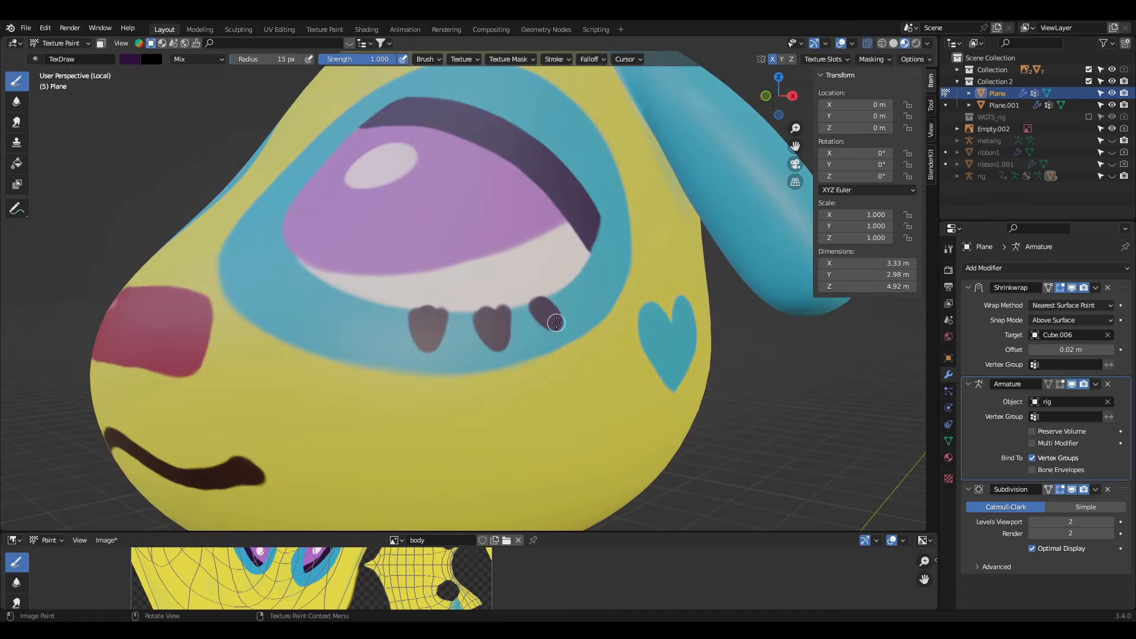
{"action": "left_click_drag", "start_coordinate": [261, 532], "coordinate": [261, 468]}
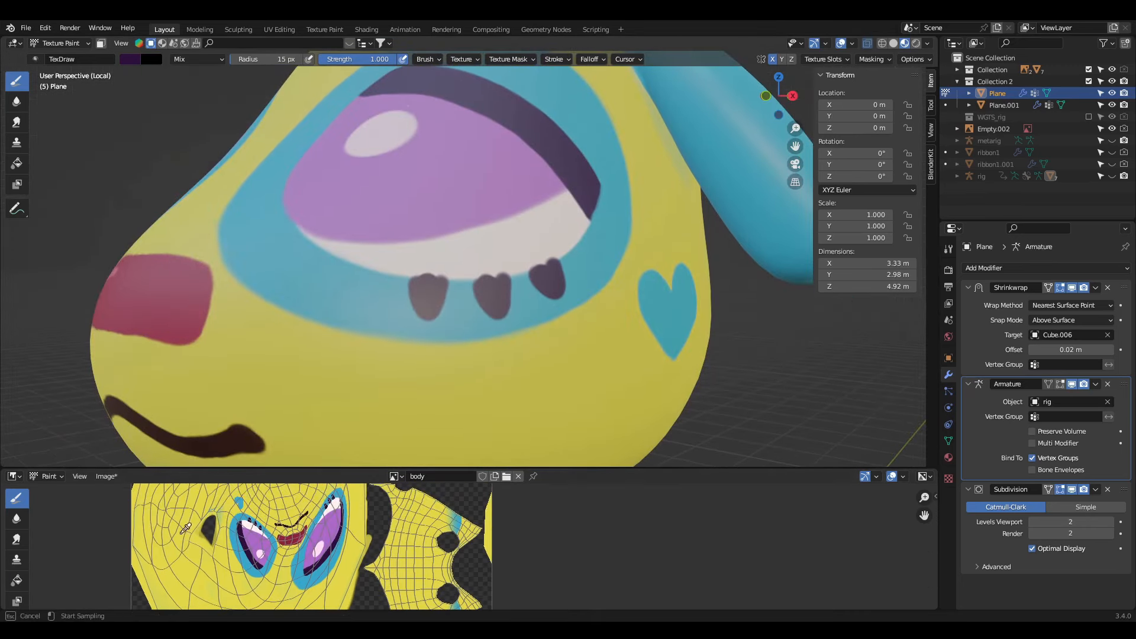
Step: Sample the patches' blue and paint two hearts on the forehead above one eye
{"action": "key", "text": "s"}
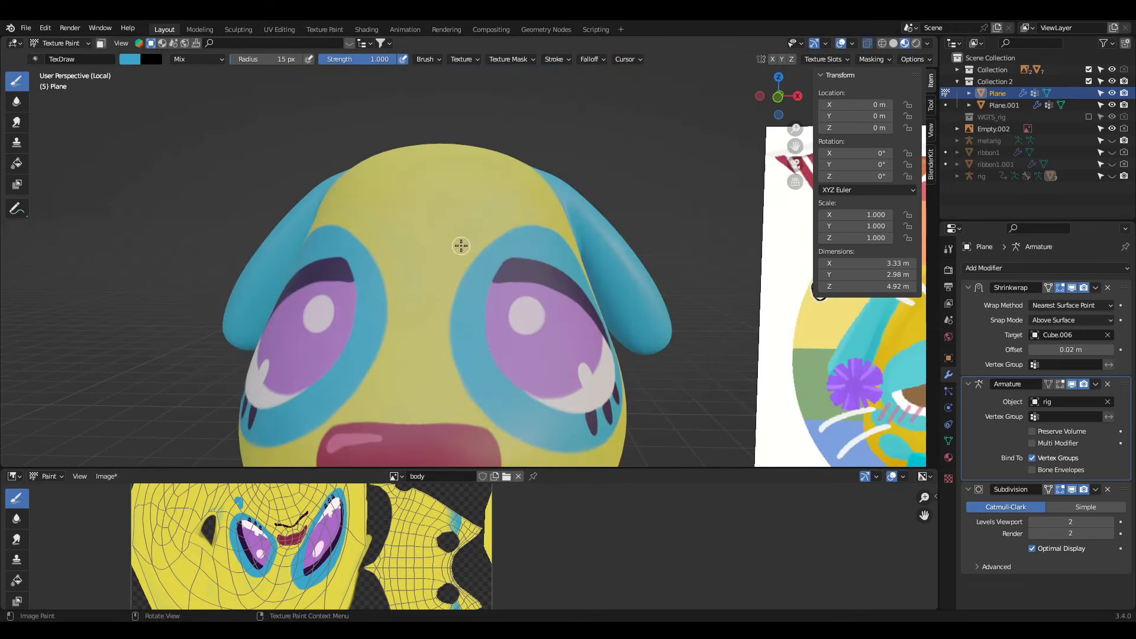
{"action": "mouse_move", "coordinate": [459, 246]}
{"action": "left_mouse_down"}
{"action": "mouse_move", "coordinate": [473, 213]}
{"action": "mouse_move", "coordinate": [482, 231]}
{"action": "left_mouse_up"}
{"action": "scroll", "coordinate": [497, 199], "scroll_direction": "down", "scroll_amount": 2}
{"action": "mouse_move", "coordinate": [492, 200]}
{"action": "middle_mouse_down"}
{"action": "mouse_move", "coordinate": [454, 201]}
{"action": "mouse_move", "coordinate": [406, 269]}
{"action": "middle_mouse_up"}
{"action": "scroll", "coordinate": [406, 269], "scroll_direction": "up", "scroll_amount": 3}
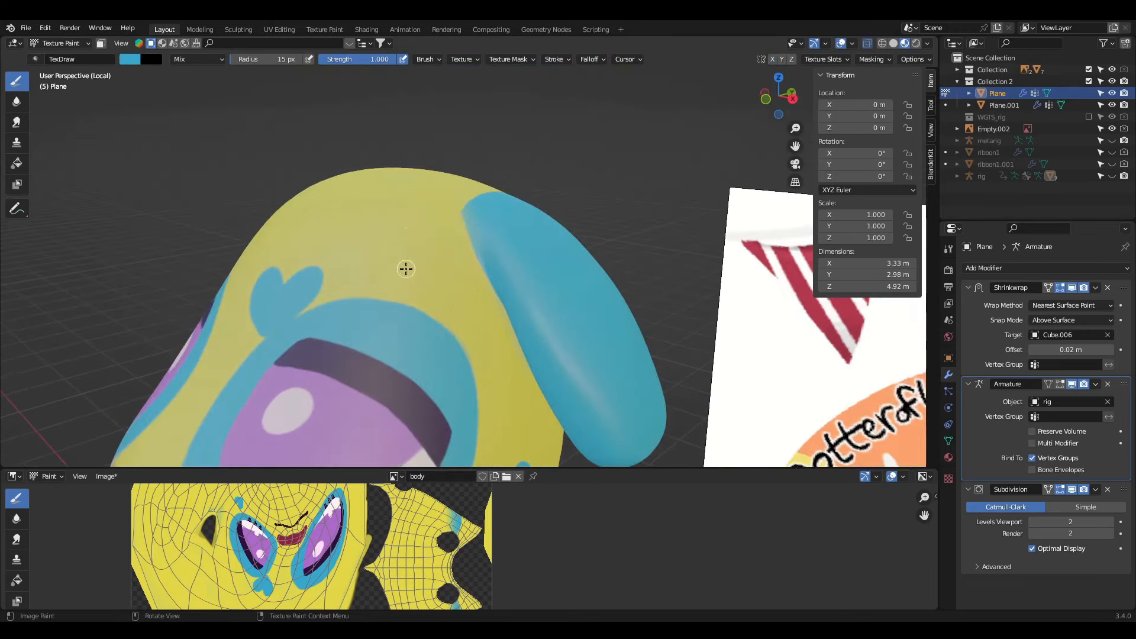
{"action": "left_click_drag", "start_coordinate": [365, 270], "coordinate": [373, 268]}
{"action": "scroll", "coordinate": [398, 190], "scroll_direction": "down", "scroll_amount": 5}
{"action": "key", "text": "KP_1"}
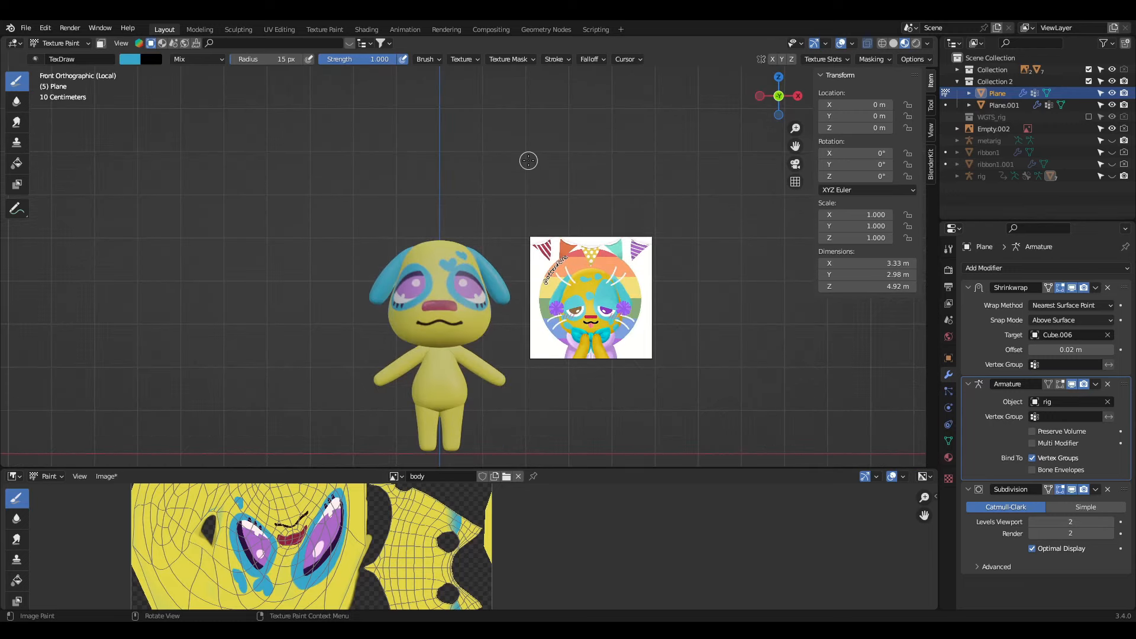
Step: Paint a blue heart low on the jaw beside the mouth, touching up the head's blue markings
{"action": "scroll", "coordinate": [461, 329], "scroll_direction": "up", "scroll_amount": 4}
{"action": "mouse_move", "coordinate": [458, 253]}
{"action": "middle_mouse_down"}
{"action": "mouse_move", "coordinate": [461, 329]}
{"action": "mouse_move", "coordinate": [434, 220]}
{"action": "middle_mouse_up"}
{"action": "mouse_move", "coordinate": [436, 245]}
{"action": "left_mouse_down"}
{"action": "mouse_move", "coordinate": [431, 231]}
{"action": "mouse_move", "coordinate": [459, 228]}
{"action": "mouse_move", "coordinate": [436, 218]}
{"action": "mouse_move", "coordinate": [426, 238]}
{"action": "left_mouse_up"}
{"action": "key", "text": "ctrl+z"}
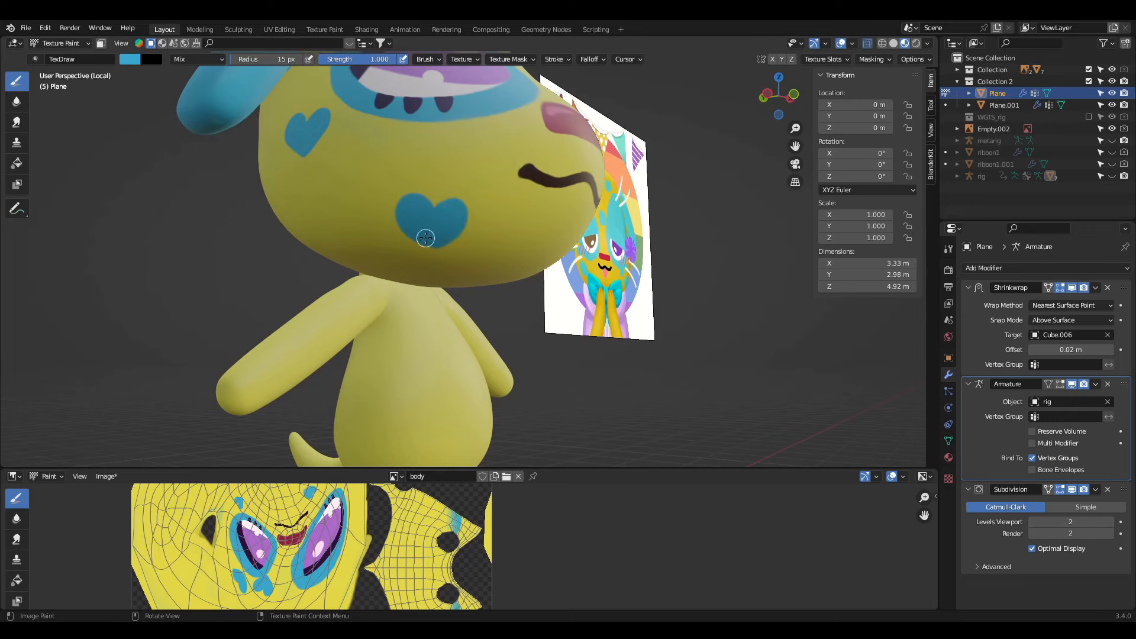
{"action": "scroll", "coordinate": [473, 109], "scroll_direction": "down", "scroll_amount": 5}
{"action": "middle_click_drag", "start_coordinate": [473, 109], "coordinate": [352, 121]}
{"action": "scroll", "coordinate": [328, 228], "scroll_direction": "up", "scroll_amount": 7}
{"action": "mouse_move", "coordinate": [327, 228]}
{"action": "left_mouse_down"}
{"action": "mouse_move", "coordinate": [325, 194]}
{"action": "mouse_move", "coordinate": [329, 214]}
{"action": "left_mouse_up"}
{"action": "scroll", "coordinate": [354, 179], "scroll_direction": "down", "scroll_amount": 7}
{"action": "key", "text": "KP_1"}
Step: Touch up the back of the neck with sampled yellow and resample the patches' blue
{"action": "middle_click_drag", "start_coordinate": [314, 218], "coordinate": [302, 266]}
{"action": "scroll", "coordinate": [302, 266], "scroll_direction": "up", "scroll_amount": 3}
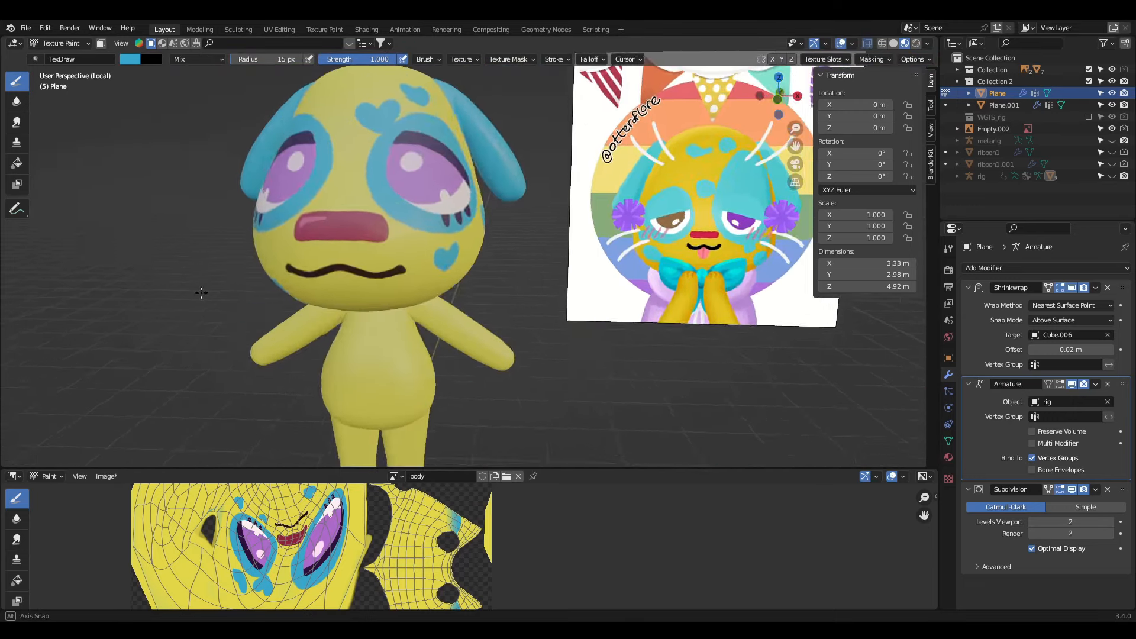
{"action": "middle_click_drag", "start_coordinate": [553, 301], "coordinate": [237, 311]}
{"action": "left_click", "coordinate": [131, 59]}
{"action": "left_click", "coordinate": [219, 189]}
{"action": "left_click", "coordinate": [355, 503]}
{"action": "mouse_move", "coordinate": [414, 309]}
{"action": "left_mouse_down"}
{"action": "mouse_move", "coordinate": [398, 318]}
{"action": "mouse_move", "coordinate": [435, 303]}
{"action": "left_mouse_up"}
{"action": "left_click", "coordinate": [130, 59]}
{"action": "left_click", "coordinate": [219, 188]}
{"action": "left_click", "coordinate": [309, 492]}
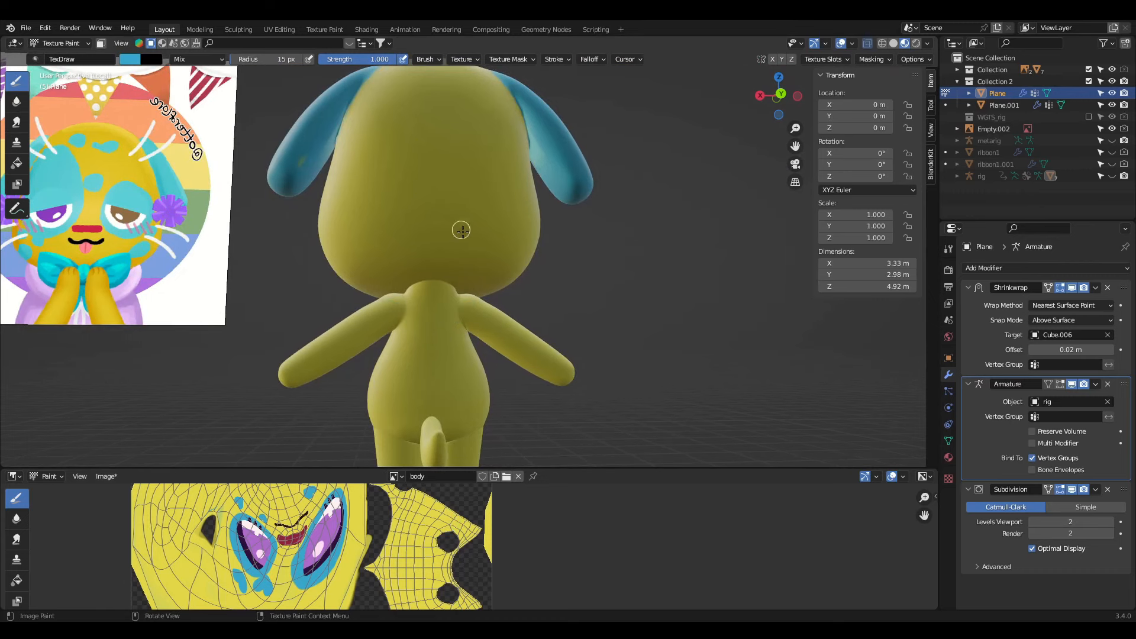
Step: Paint a rounded blue patch behind one ear and a large blue heart low on the back of the head
{"action": "left_click_drag", "start_coordinate": [494, 102], "coordinate": [524, 148]}
{"action": "mouse_move", "coordinate": [364, 222]}
{"action": "left_mouse_down"}
{"action": "mouse_move", "coordinate": [375, 233]}
{"action": "mouse_move", "coordinate": [397, 183]}
{"action": "mouse_move", "coordinate": [400, 222]}
{"action": "left_mouse_up"}
{"action": "key", "text": "ctrl+z"}
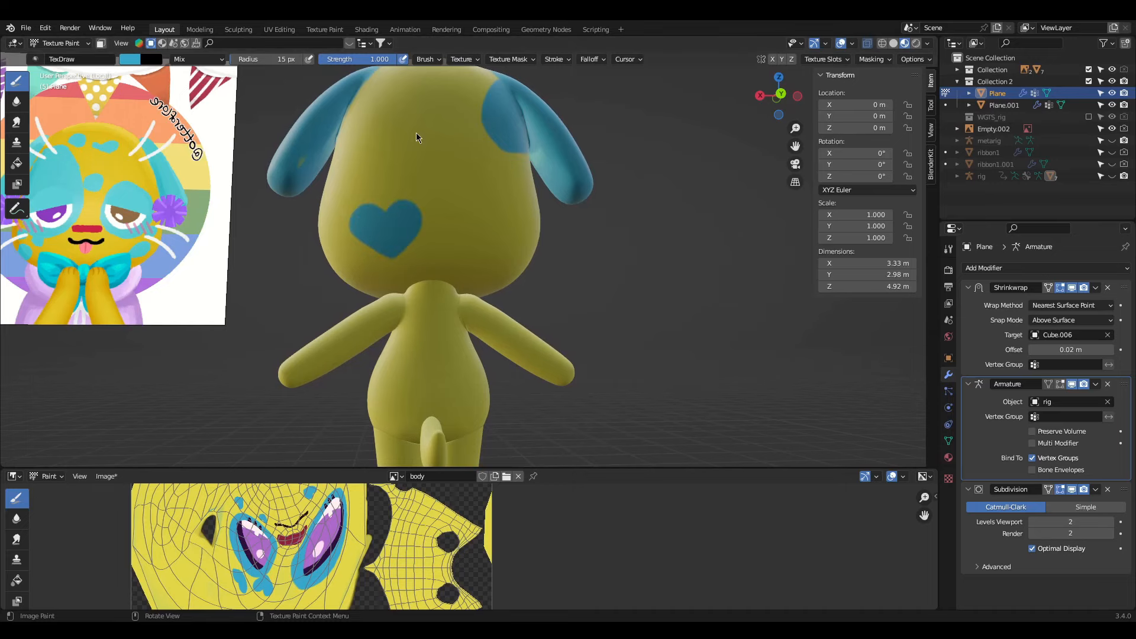
Step: Paint a smaller blue heart above the large one on the back of the head
{"action": "middle_click_drag", "start_coordinate": [321, 209], "coordinate": [347, 281], "text": "shift"}
{"action": "scroll", "coordinate": [355, 279], "scroll_direction": "up", "scroll_amount": 3}
{"action": "left_click_drag", "start_coordinate": [407, 248], "coordinate": [424, 271]}
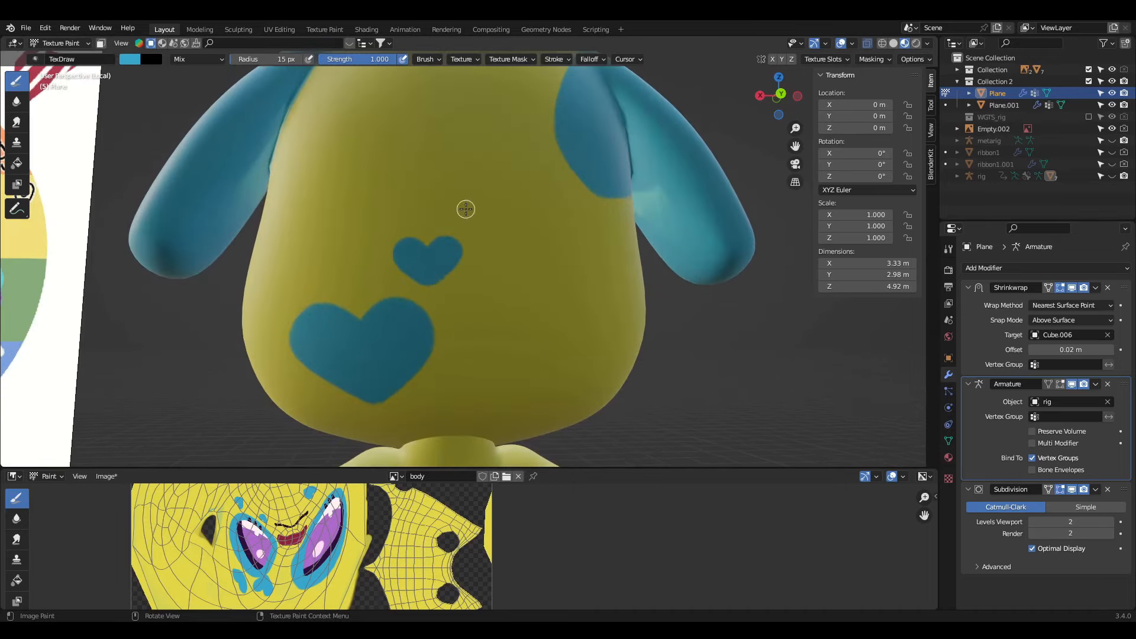
{"action": "key", "text": "ctrl+z"}
{"action": "middle_click_drag", "start_coordinate": [307, 206], "coordinate": [366, 194]}
{"action": "mouse_move", "coordinate": [528, 265]}
{"action": "left_mouse_down"}
{"action": "mouse_move", "coordinate": [522, 233]}
{"action": "mouse_move", "coordinate": [531, 274]}
{"action": "left_mouse_up"}
{"action": "key", "text": "ctrl+z"}
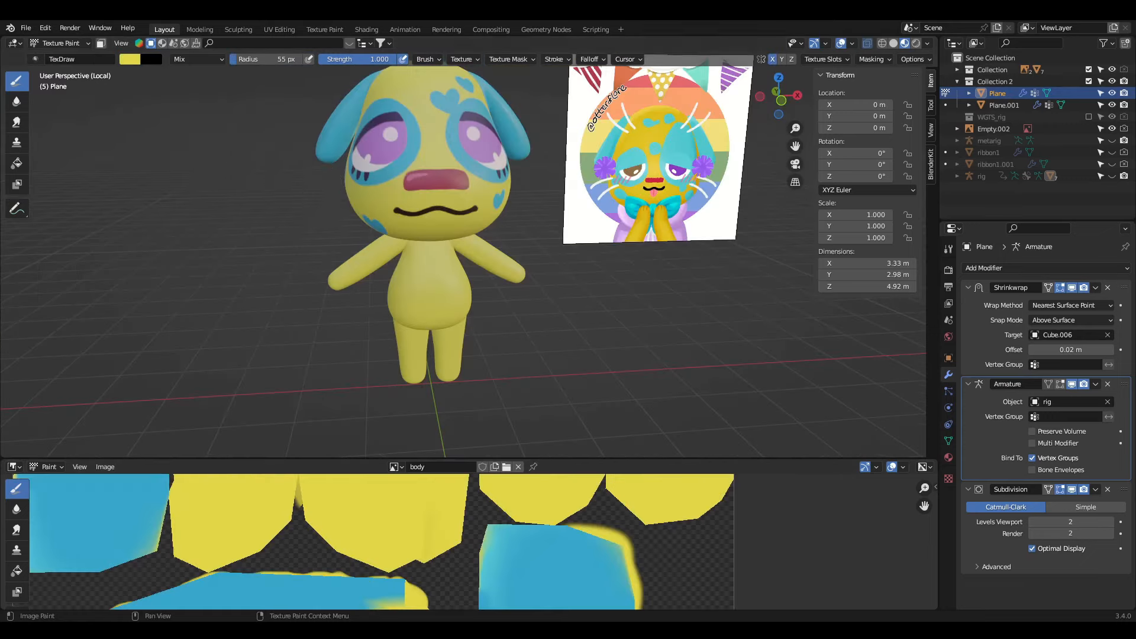
Step: Pick a very dark purple, about hue 0.79, saturation 0.94 and value 0.14, and repaint the nose with it
{"action": "scroll", "coordinate": [227, 228], "scroll_direction": "up", "scroll_amount": 5}
{"action": "left_click", "coordinate": [130, 59]}
{"action": "left_click", "coordinate": [212, 133]}
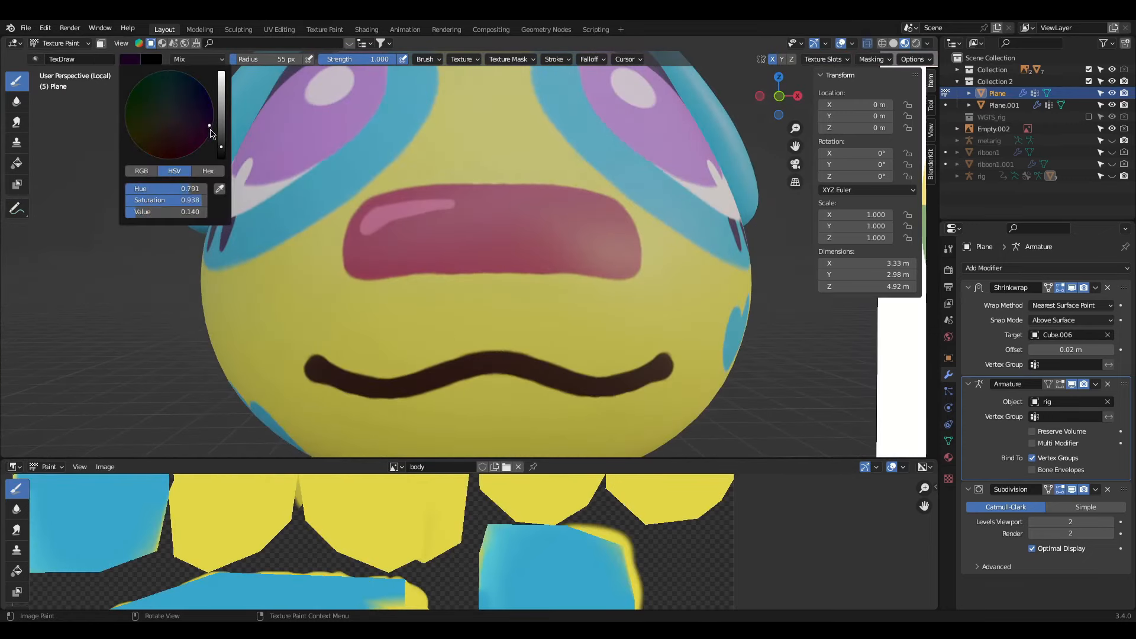
{"action": "left_click", "coordinate": [592, 59]}
{"action": "mouse_move", "coordinate": [407, 226]}
{"action": "left_mouse_down"}
{"action": "mouse_move", "coordinate": [434, 216]}
{"action": "mouse_move", "coordinate": [470, 233]}
{"action": "mouse_move", "coordinate": [427, 212]}
{"action": "left_mouse_up"}
Step: Reduce the brush radius to 22 px, sample the face yellow and trim the red remains around the dark nose
{"action": "left_click_drag", "start_coordinate": [284, 59], "coordinate": [275, 59]}
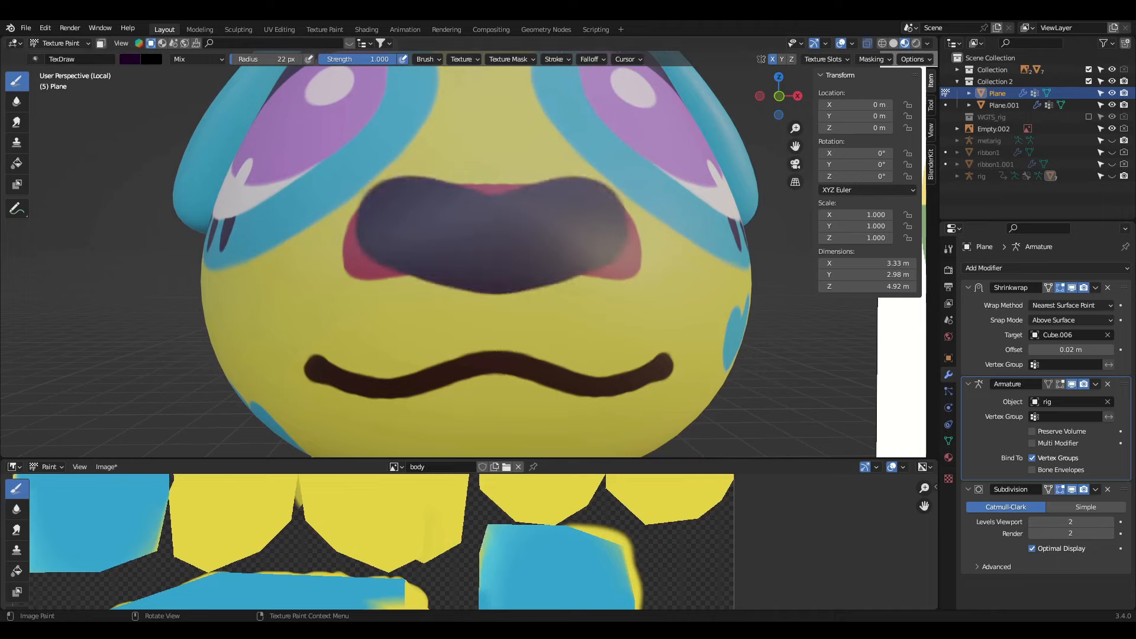
{"action": "key", "text": "s"}
{"action": "mouse_move", "coordinate": [361, 210]}
{"action": "left_mouse_down"}
{"action": "mouse_move", "coordinate": [382, 286]}
{"action": "mouse_move", "coordinate": [413, 173]}
{"action": "mouse_move", "coordinate": [388, 186]}
{"action": "mouse_move", "coordinate": [423, 284]}
{"action": "left_mouse_up"}
{"action": "key", "text": "ctrl+z"}
{"action": "left_click_drag", "start_coordinate": [388, 193], "coordinate": [486, 185]}
{"action": "scroll", "coordinate": [296, 252], "scroll_direction": "down", "scroll_amount": 4}
{"action": "key", "text": "KP_1"}
{"action": "scroll", "coordinate": [320, 254], "scroll_direction": "up", "scroll_amount": 3}
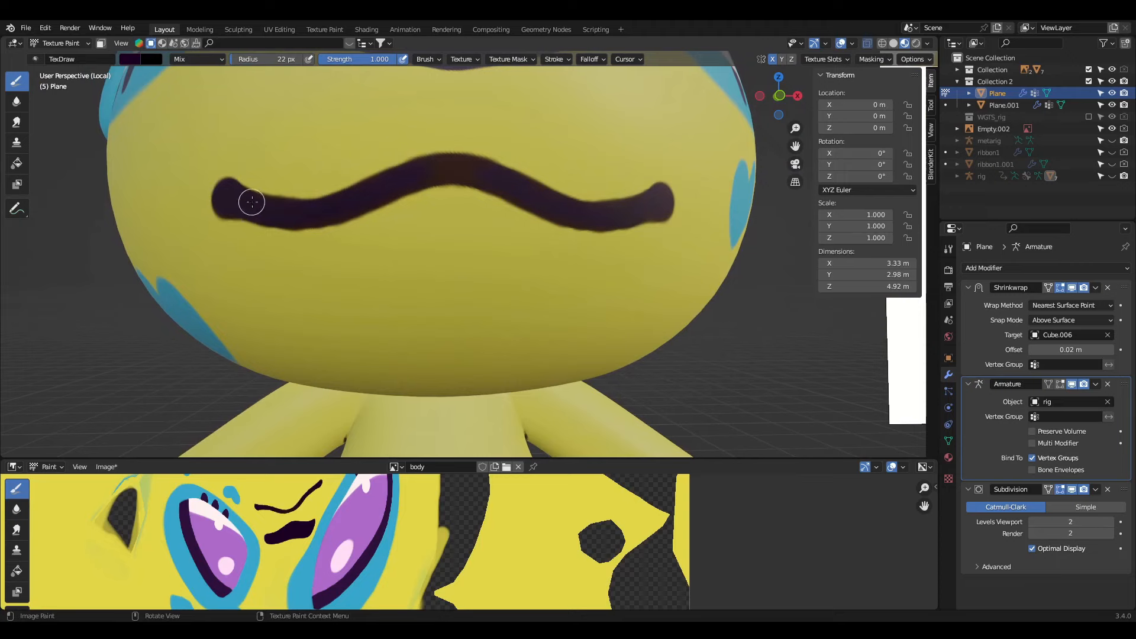
Step: Repaint the mouth line dark purple and trim its ends and upper edge with sampled yellow
{"action": "left_click_drag", "start_coordinate": [305, 216], "coordinate": [452, 173]}
{"action": "left_click", "coordinate": [129, 59]}
{"action": "left_click", "coordinate": [218, 187]}
{"action": "left_click", "coordinate": [254, 249]}
{"action": "left_click_drag", "start_coordinate": [248, 236], "coordinate": [195, 210]}
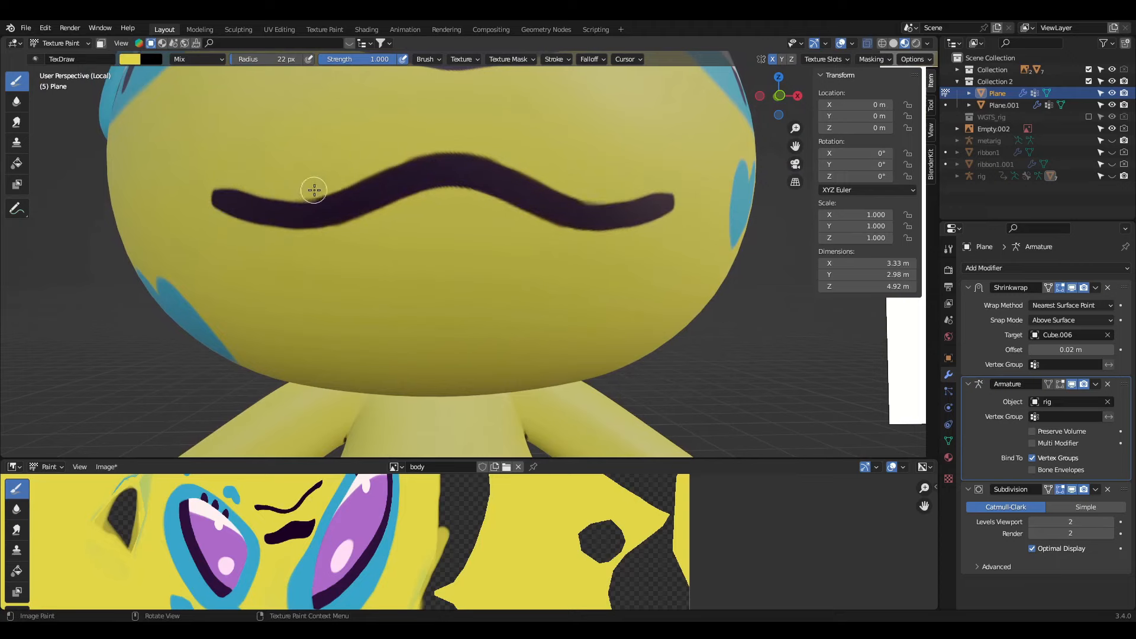
{"action": "left_click_drag", "start_coordinate": [314, 190], "coordinate": [451, 149]}
{"action": "left_click_drag", "start_coordinate": [345, 173], "coordinate": [451, 153]}
Step: Resample the mouth's dark purple and go over the mouth line to round its ends and even its thickness
{"action": "left_click", "coordinate": [130, 58]}
{"action": "left_click", "coordinate": [218, 189]}
{"action": "left_click", "coordinate": [225, 200]}
{"action": "left_click_drag", "start_coordinate": [223, 197], "coordinate": [403, 177]}
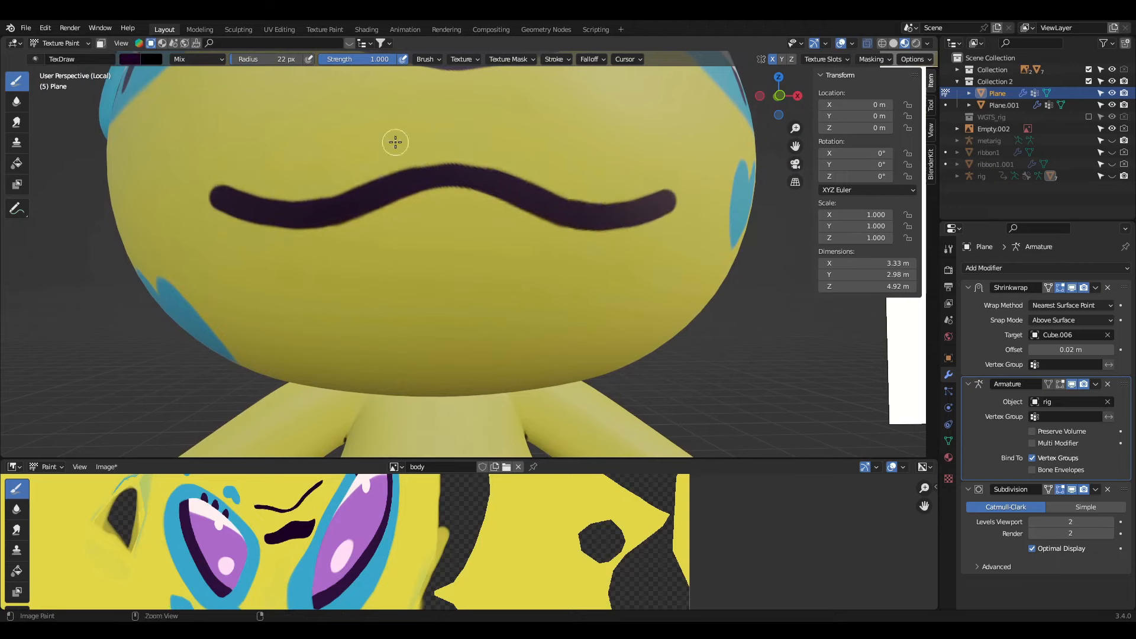
{"action": "key", "text": "ctrl+z"}
{"action": "key", "text": "ctrl+z"}
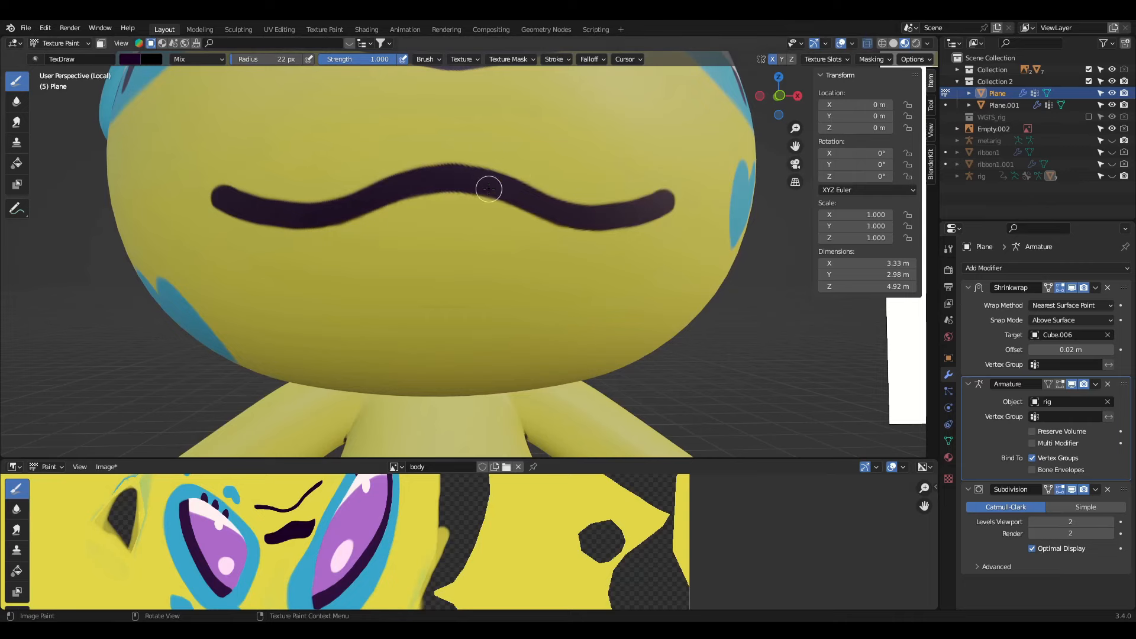
Step: Sample the face yellow and trim the lower edge of the mouth's middle section
{"action": "scroll", "coordinate": [466, 198], "scroll_direction": "down", "scroll_amount": 6}
{"action": "mouse_move", "coordinate": [467, 199]}
{"action": "middle_mouse_down"}
{"action": "mouse_move", "coordinate": [556, 204]}
{"action": "mouse_move", "coordinate": [466, 207]}
{"action": "middle_mouse_up"}
{"action": "scroll", "coordinate": [466, 207], "scroll_direction": "up", "scroll_amount": 5}
{"action": "scroll", "coordinate": [355, 248], "scroll_direction": "up", "scroll_amount": 1}
{"action": "middle_click_drag", "start_coordinate": [355, 249], "coordinate": [355, 272]}
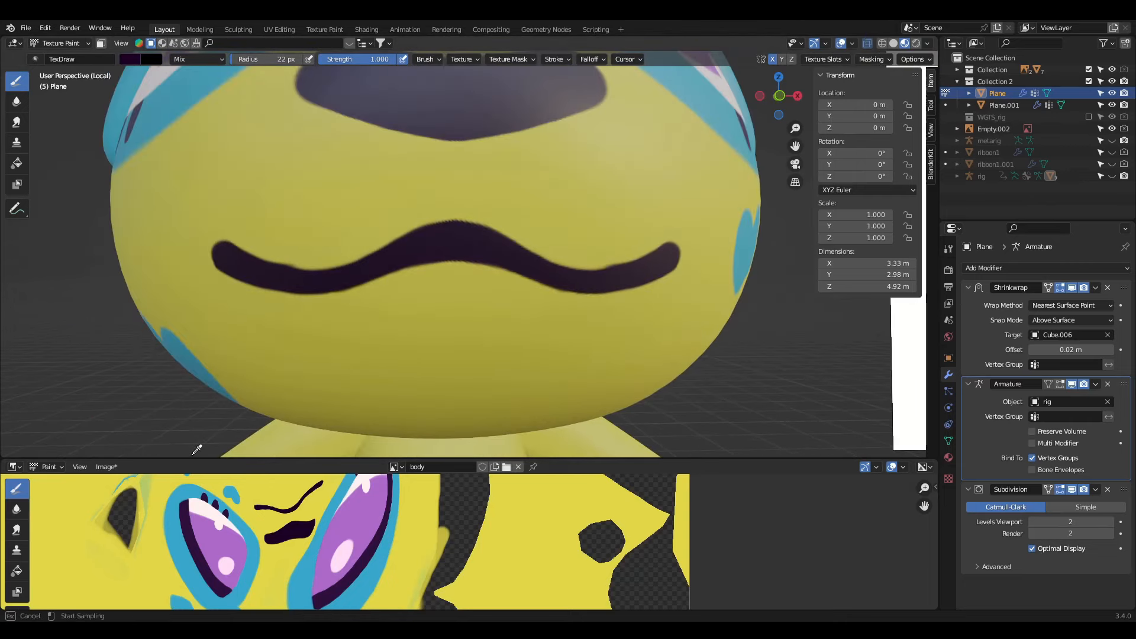
{"action": "left_click_drag", "start_coordinate": [385, 290], "coordinate": [462, 261]}
{"action": "scroll", "coordinate": [416, 293], "scroll_direction": "down", "scroll_amount": 6}
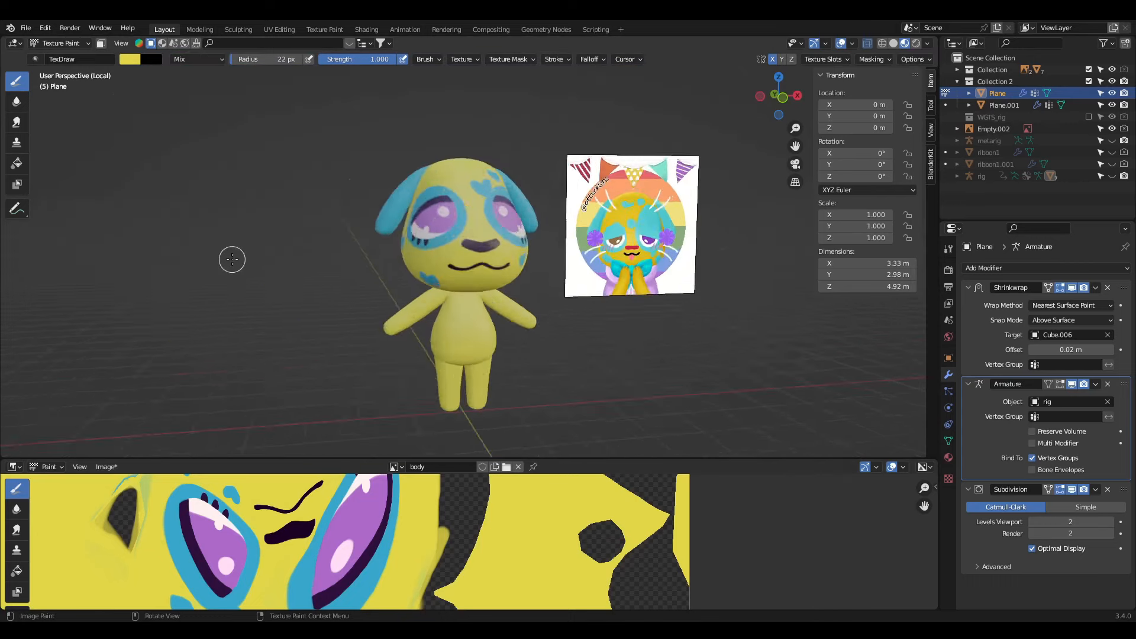
Step: Paint blue spots on both sides of the tail with the 22 px brush
{"action": "middle_click_drag", "start_coordinate": [231, 259], "coordinate": [331, 260]}
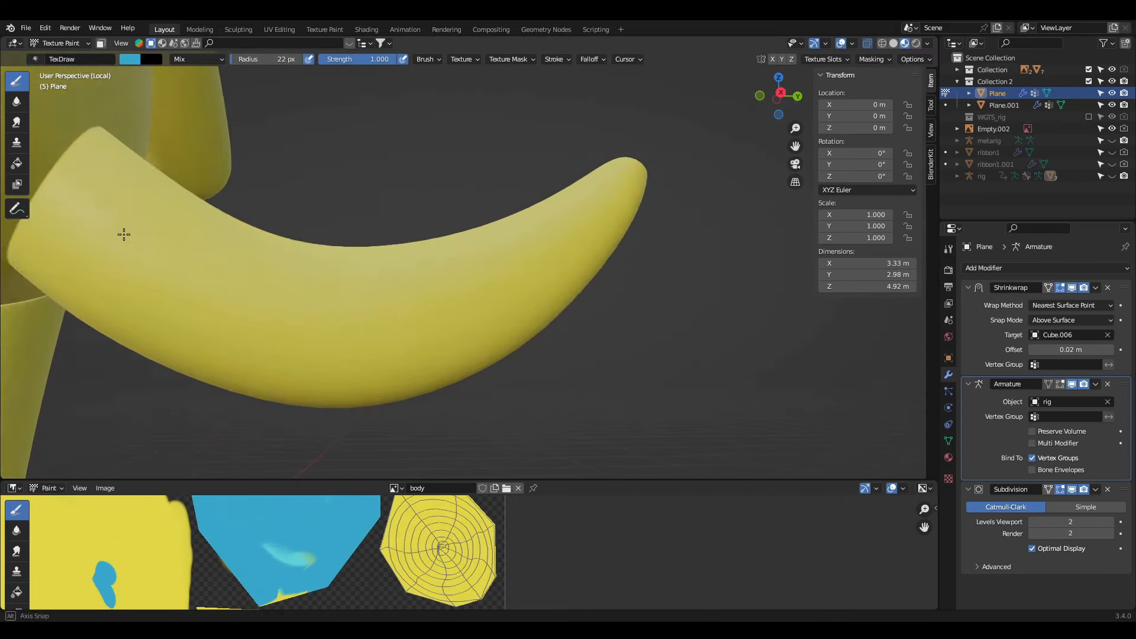
{"action": "middle_click_drag", "start_coordinate": [124, 234], "coordinate": [142, 232]}
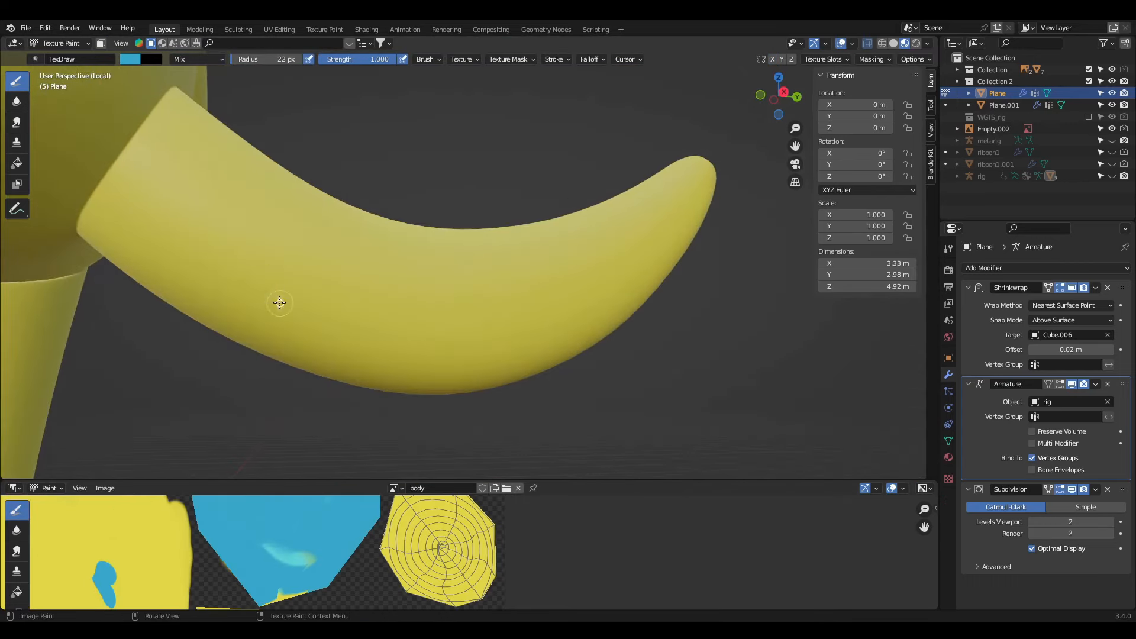
{"action": "mouse_move", "coordinate": [278, 302]}
{"action": "left_mouse_down"}
{"action": "mouse_move", "coordinate": [310, 240]}
{"action": "mouse_move", "coordinate": [304, 263]}
{"action": "left_mouse_up"}
{"action": "left_click_drag", "start_coordinate": [583, 295], "coordinate": [603, 248]}
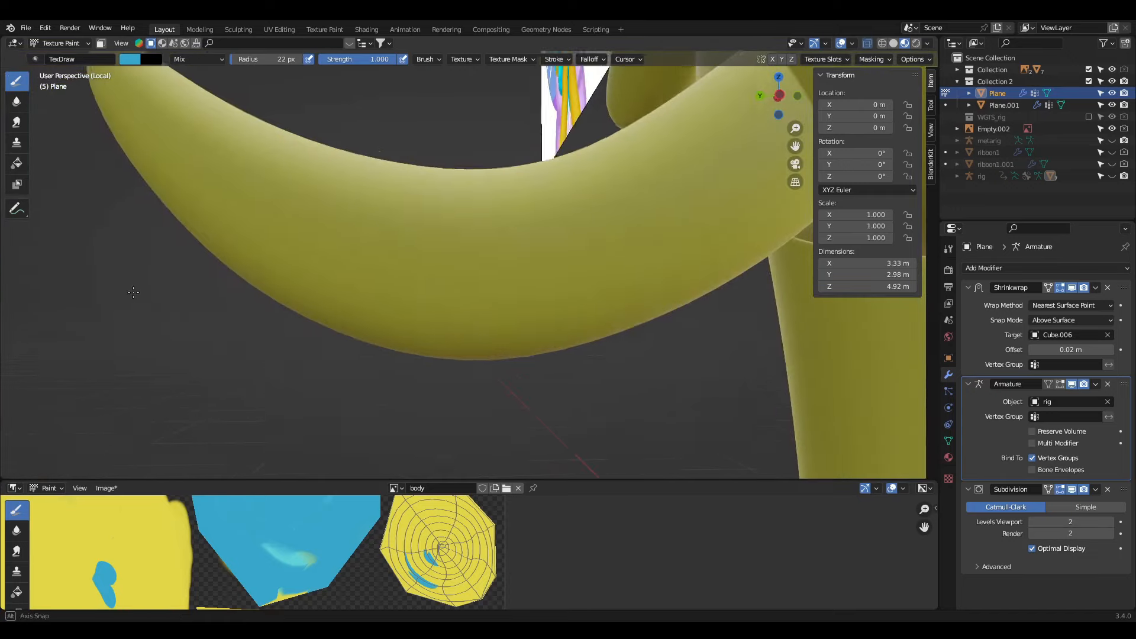
{"action": "left_click_drag", "start_coordinate": [406, 219], "coordinate": [456, 299]}
{"action": "left_click_drag", "start_coordinate": [507, 221], "coordinate": [466, 304]}
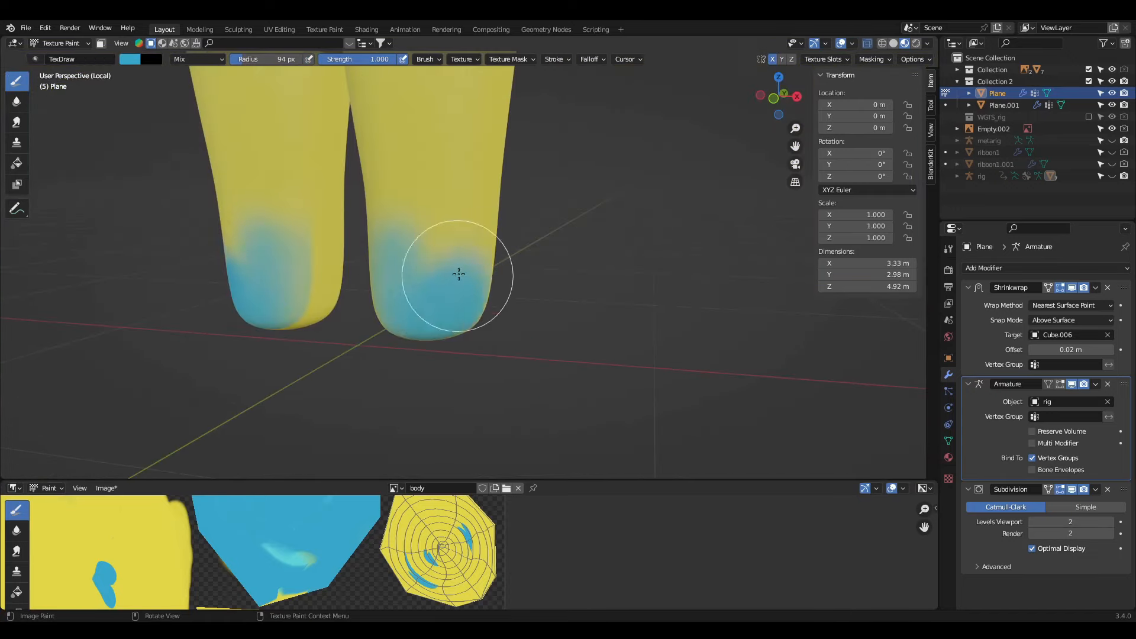
Step: Cover both feet in soft-edged blue all around with a 94 px brush
{"action": "mouse_move", "coordinate": [472, 160]}
{"action": "left_mouse_down"}
{"action": "mouse_move", "coordinate": [398, 284]}
{"action": "mouse_move", "coordinate": [352, 215]}
{"action": "left_mouse_up"}
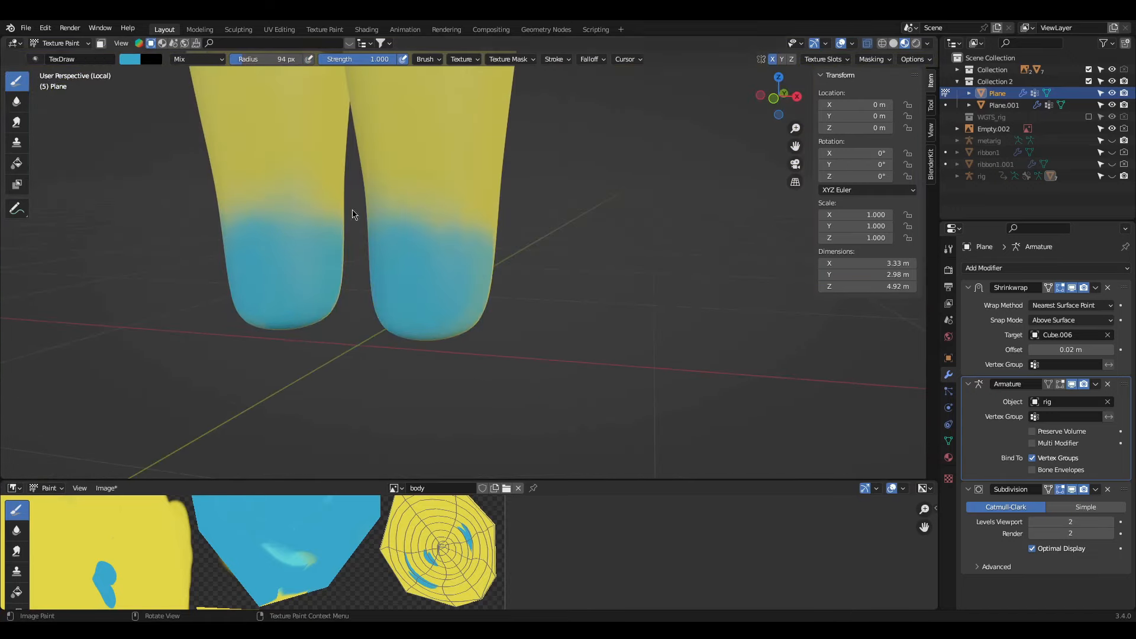
{"action": "middle_click_drag", "start_coordinate": [403, 184], "coordinate": [177, 190]}
{"action": "middle_click_drag", "start_coordinate": [96, 264], "coordinate": [171, 264]}
{"action": "mouse_move", "coordinate": [260, 289]}
{"action": "left_mouse_down"}
{"action": "mouse_move", "coordinate": [291, 243]}
{"action": "mouse_move", "coordinate": [380, 254]}
{"action": "mouse_move", "coordinate": [357, 282]}
{"action": "mouse_move", "coordinate": [238, 225]}
{"action": "left_mouse_up"}
{"action": "middle_click_drag", "start_coordinate": [71, 198], "coordinate": [279, 215]}
{"action": "middle_click_drag", "start_coordinate": [248, 276], "coordinate": [320, 296]}
Step: Change the brush falloff preset and fill the yellow patches under both feet with blue using the 94 px brush
{"action": "scroll", "coordinate": [368, 143], "scroll_direction": "up", "scroll_amount": 1}
{"action": "middle_click_drag", "start_coordinate": [331, 146], "coordinate": [367, 147]}
{"action": "middle_click_drag", "start_coordinate": [426, 114], "coordinate": [188, 320]}
{"action": "scroll", "coordinate": [188, 320], "scroll_direction": "up", "scroll_amount": 3}
{"action": "mouse_move", "coordinate": [444, 172]}
{"action": "middle_mouse_down", "text": "shift"}
{"action": "mouse_move", "coordinate": [360, 248]}
{"action": "mouse_move", "coordinate": [381, 246]}
{"action": "middle_mouse_up", "text": "shift"}
{"action": "left_click", "coordinate": [592, 59]}
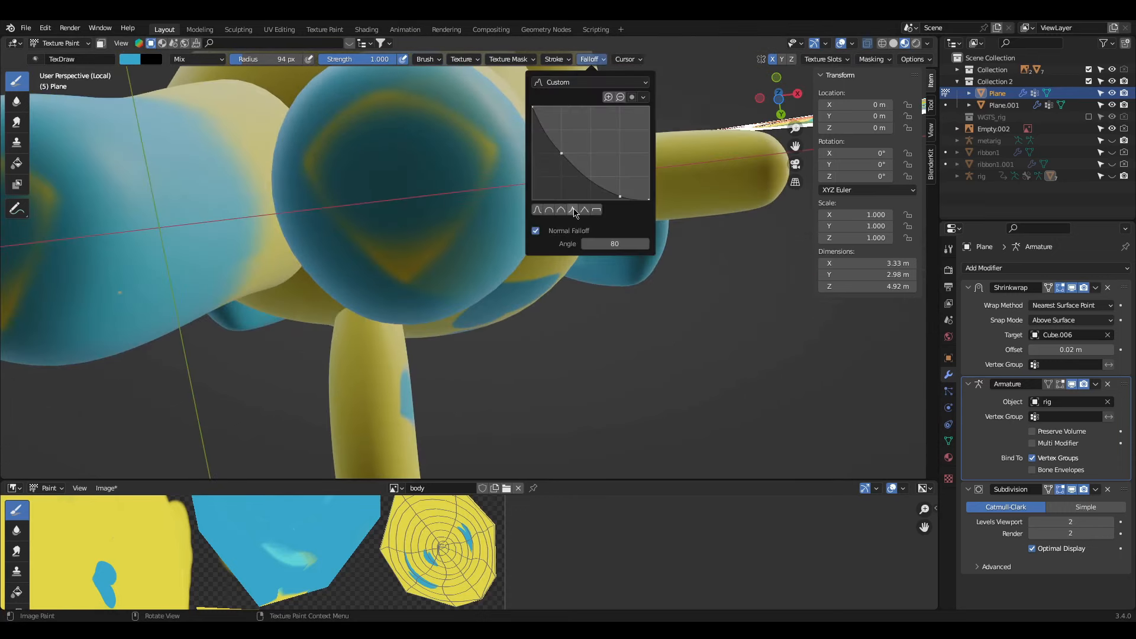
{"action": "left_click", "coordinate": [561, 210]}
{"action": "left_click_drag", "start_coordinate": [373, 160], "coordinate": [408, 201]}
Step: Paint a purple heart on the sole of each foot with a 22 px brush, undoing the first attempt and redrawing it
{"action": "left_click", "coordinate": [130, 60]}
{"action": "left_click_drag", "start_coordinate": [266, 60], "coordinate": [255, 59]}
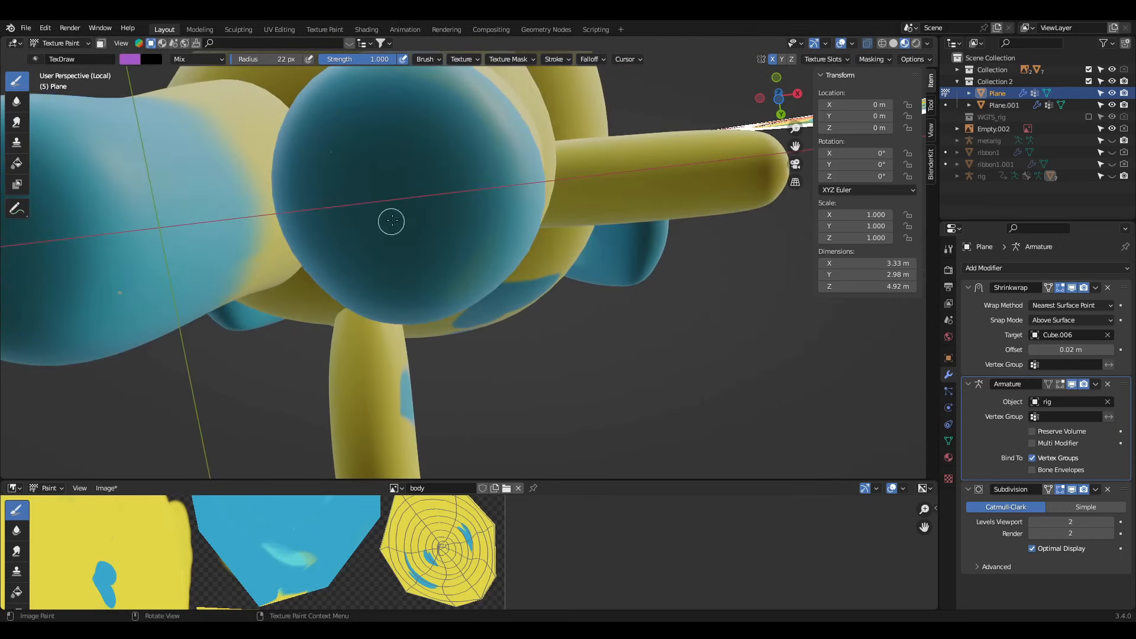
{"action": "mouse_move", "coordinate": [390, 221]}
{"action": "left_mouse_down"}
{"action": "mouse_move", "coordinate": [329, 221]}
{"action": "mouse_move", "coordinate": [391, 260]}
{"action": "left_mouse_up"}
{"action": "left_click_drag", "start_coordinate": [310, 145], "coordinate": [301, 165]}
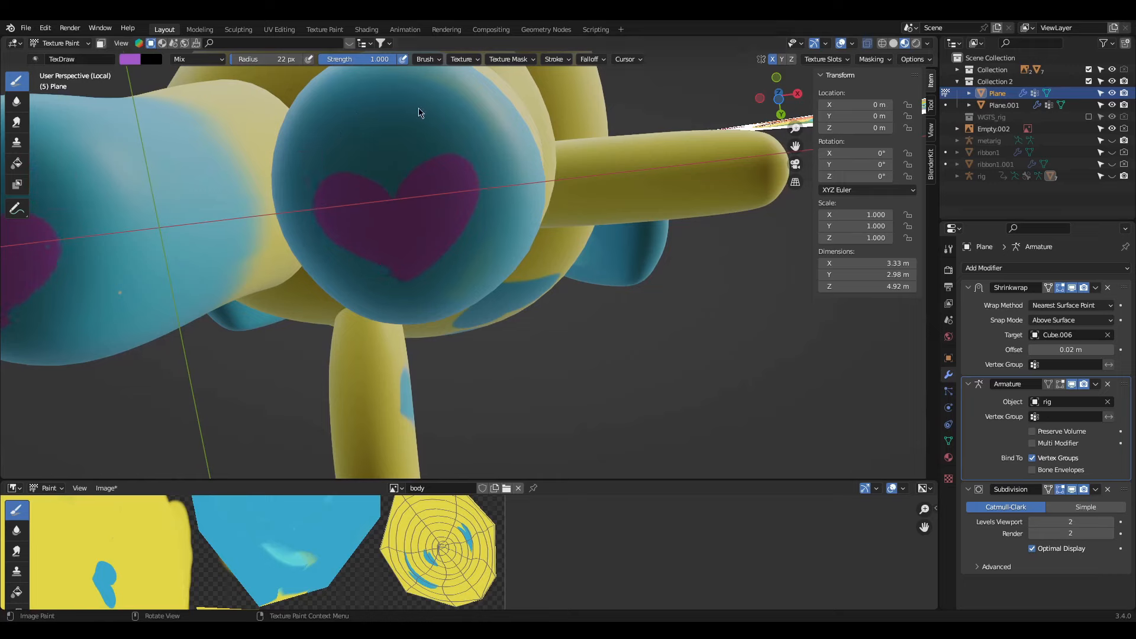
{"action": "key", "text": "ctrl+z"}
{"action": "key", "text": "ctrl+z"}
{"action": "left_click_drag", "start_coordinate": [343, 250], "coordinate": [414, 204]}
{"action": "middle_click_drag", "start_coordinate": [566, 307], "coordinate": [407, 284]}
{"action": "left_click_drag", "start_coordinate": [381, 184], "coordinate": [393, 169]}
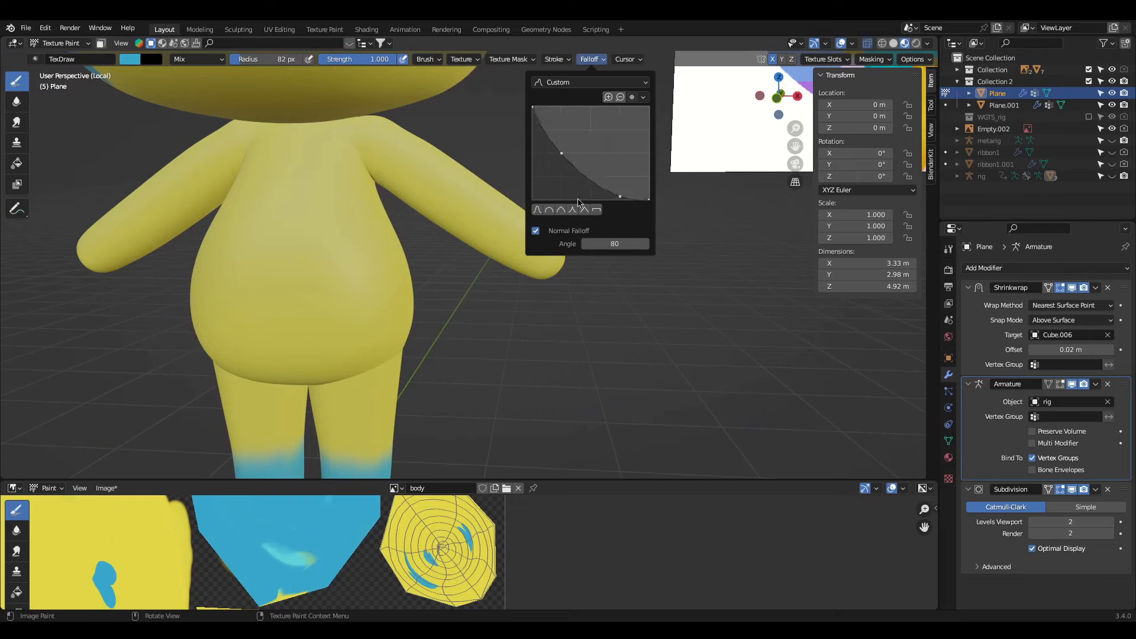
Step: Cover the lower arms and hands in soft-edged blue all around with an 82 px brush
{"action": "left_click_drag", "start_coordinate": [532, 260], "coordinate": [563, 190]}
{"action": "middle_click_drag", "start_coordinate": [563, 189], "coordinate": [312, 304]}
{"action": "left_click_drag", "start_coordinate": [312, 304], "coordinate": [436, 131]}
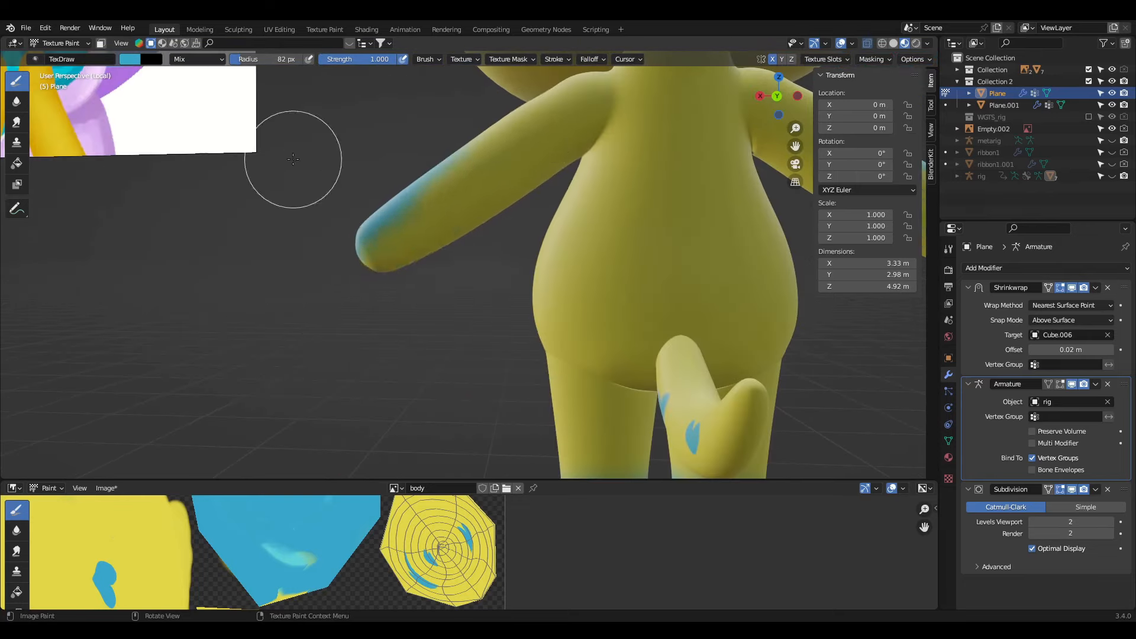
{"action": "left_click_drag", "start_coordinate": [292, 160], "coordinate": [464, 228]}
{"action": "middle_click_drag", "start_coordinate": [464, 228], "coordinate": [510, 266]}
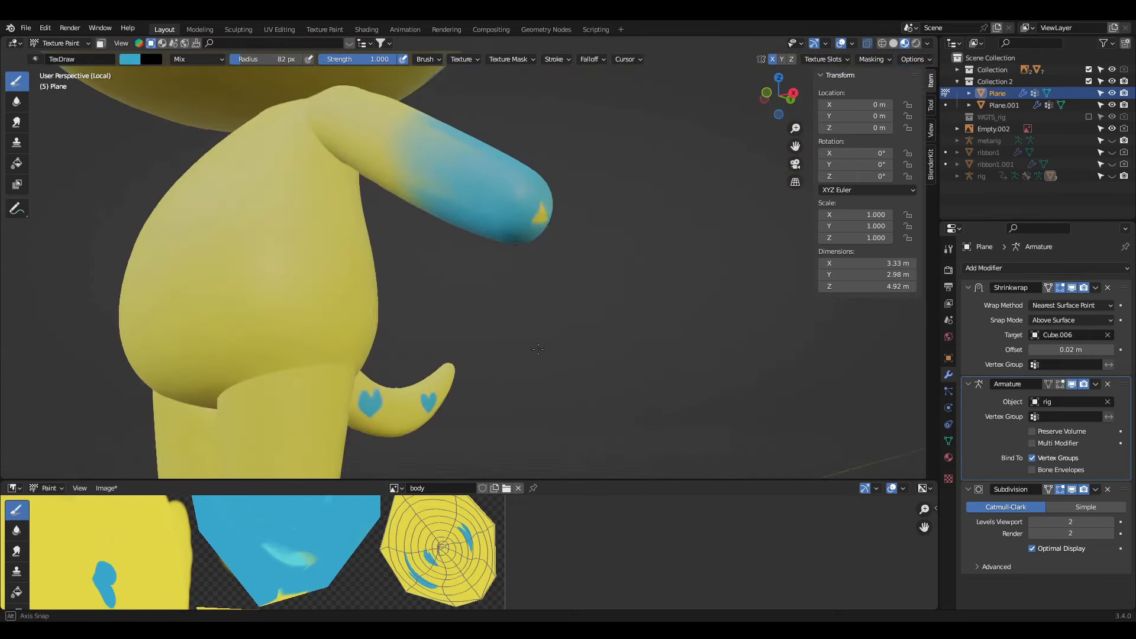
{"action": "left_click_drag", "start_coordinate": [531, 231], "coordinate": [406, 171]}
Step: Paint a blue heart on the front of each leg just above the blue feet with a 22 px brush
{"action": "scroll", "coordinate": [406, 171], "scroll_direction": "down", "scroll_amount": 3}
{"action": "middle_click_drag", "start_coordinate": [405, 172], "coordinate": [629, 279]}
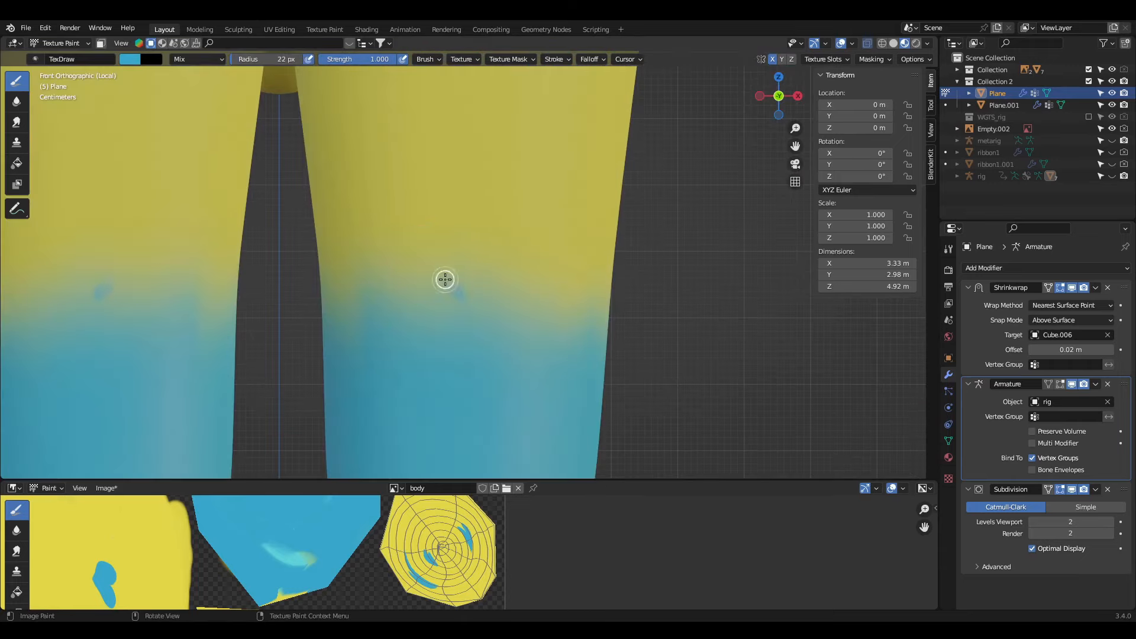
{"action": "left_click_drag", "start_coordinate": [444, 279], "coordinate": [486, 264]}
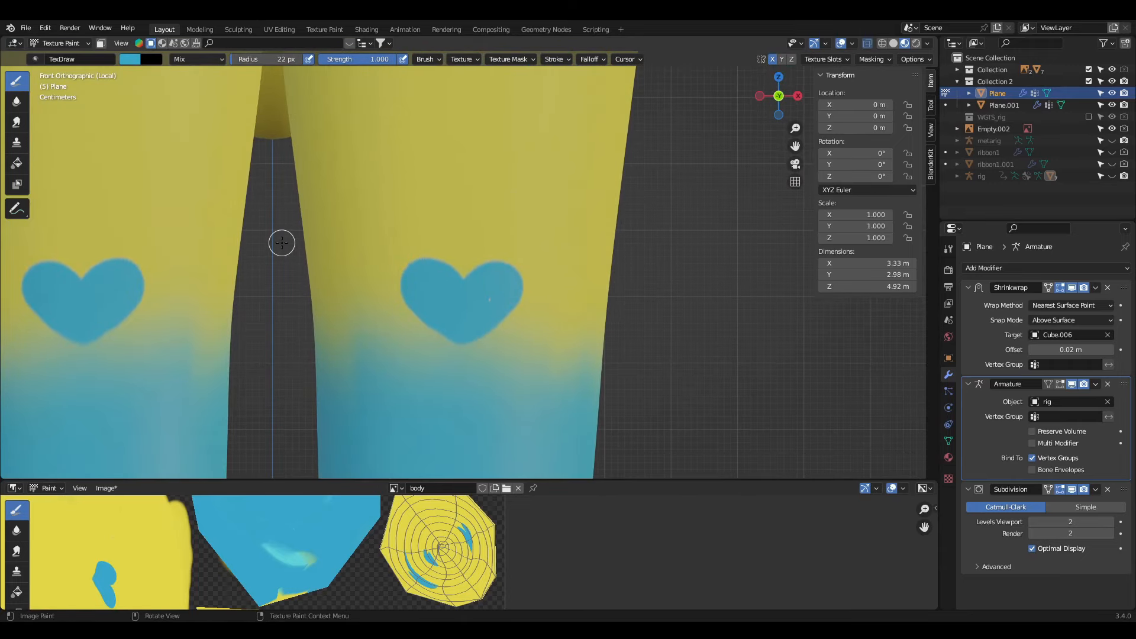
{"action": "mouse_move", "coordinate": [415, 261]}
{"action": "left_mouse_down"}
{"action": "mouse_move", "coordinate": [479, 289]}
{"action": "mouse_move", "coordinate": [421, 293]}
{"action": "left_mouse_up"}
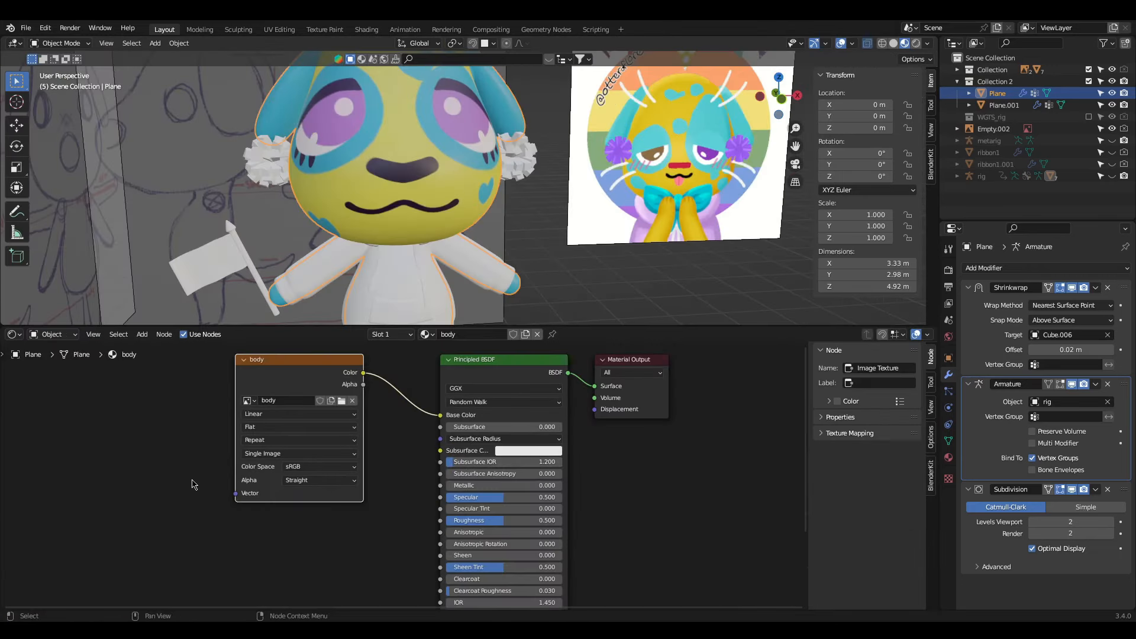
Step: Set the body material's roughness to 1 and adjust its metallic and specular sliders
{"action": "middle_click_drag", "start_coordinate": [290, 542], "coordinate": [168, 446]}
{"action": "left_click", "coordinate": [382, 423]}
{"action": "type", "text": "1"}
{"action": "key", "text": "Return"}
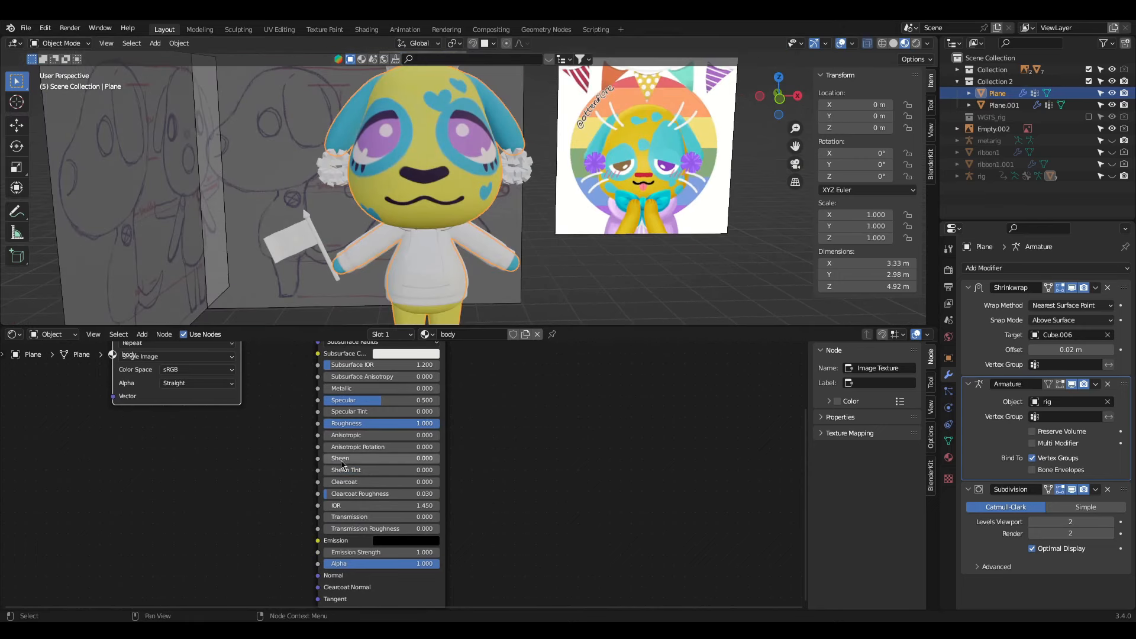
{"action": "left_click_drag", "start_coordinate": [382, 423], "coordinate": [440, 423]}
{"action": "left_click_drag", "start_coordinate": [382, 388], "coordinate": [391, 423]}
{"action": "left_click_drag", "start_coordinate": [362, 400], "coordinate": [382, 400]}
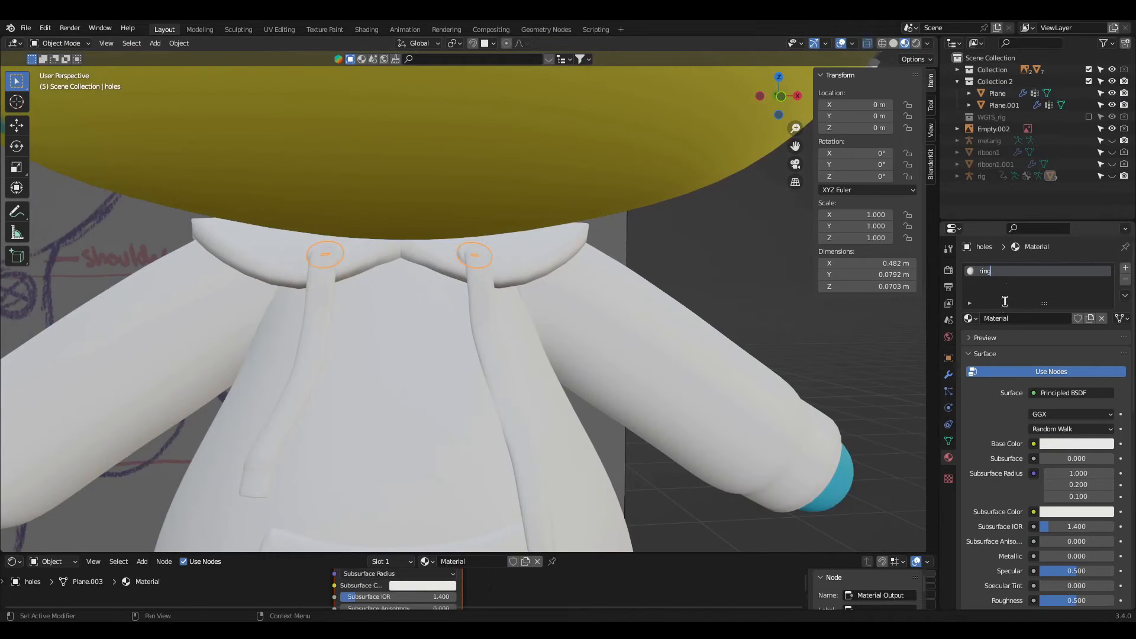
Step: Give the ring material on the sweater's drawstring holes a purple base color
{"action": "left_click", "coordinate": [1077, 444]}
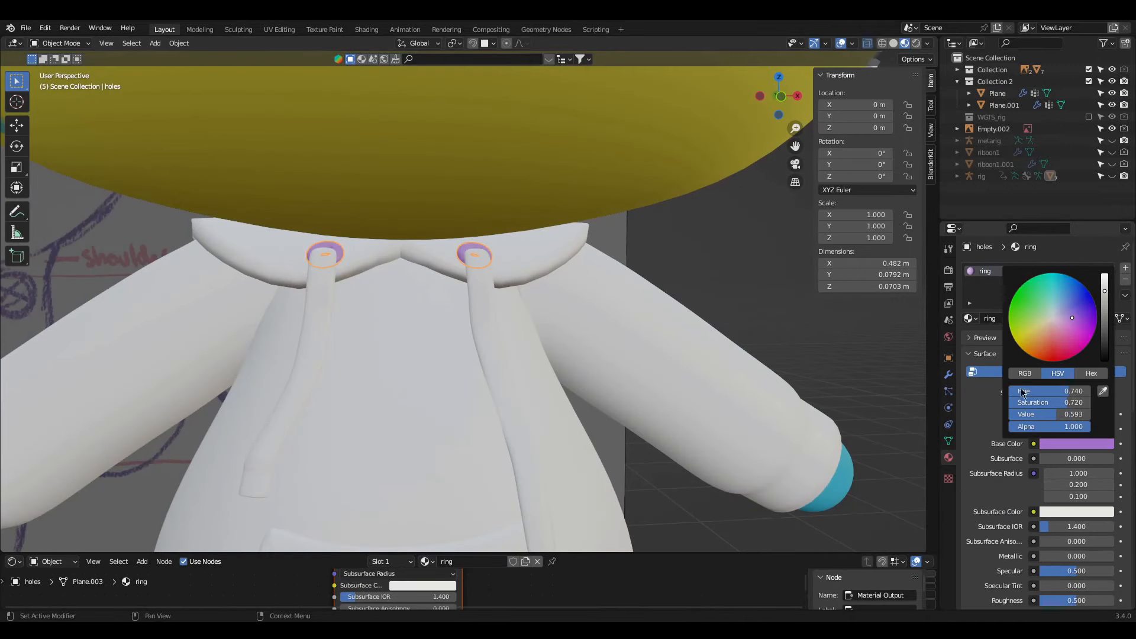
{"action": "scroll", "coordinate": [1059, 395], "scroll_direction": "down", "scroll_amount": 7}
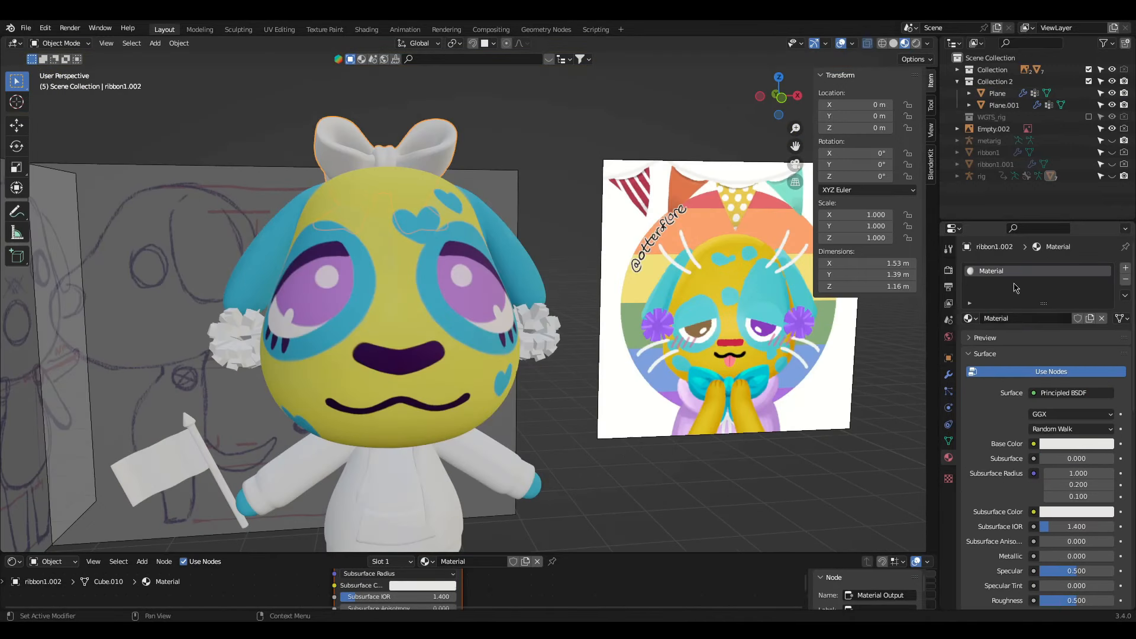
Step: Name the head bow's material "ribbon" and pick a new, darkened base color for it
{"action": "type", "text": "ribbon"}
{"action": "key", "text": "Return"}
{"action": "left_click", "coordinate": [1067, 445]}
{"action": "left_click", "coordinate": [1023, 297]}
{"action": "left_click_drag", "start_coordinate": [1105, 284], "coordinate": [1106, 298]}
{"action": "scroll", "coordinate": [1071, 414], "scroll_direction": "down", "scroll_amount": 6}
{"action": "left_click_drag", "start_coordinate": [1076, 429], "coordinate": [1068, 429]}
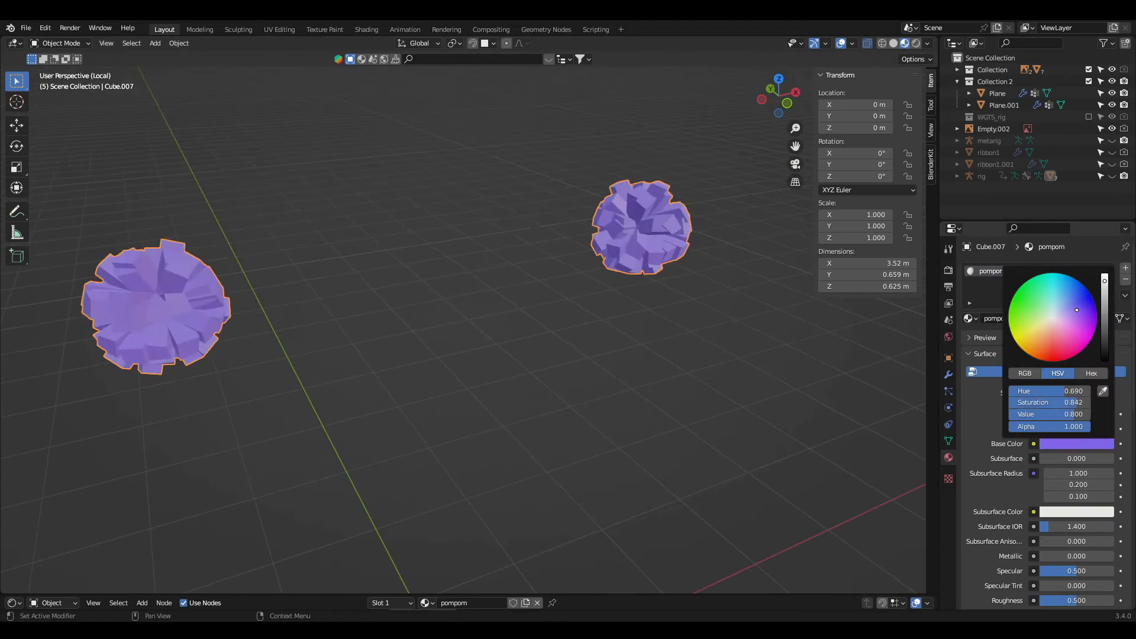
Step: Darken the pompom material's base color to a deep blue-purple
{"action": "left_click_drag", "start_coordinate": [1109, 278], "coordinate": [1108, 332]}
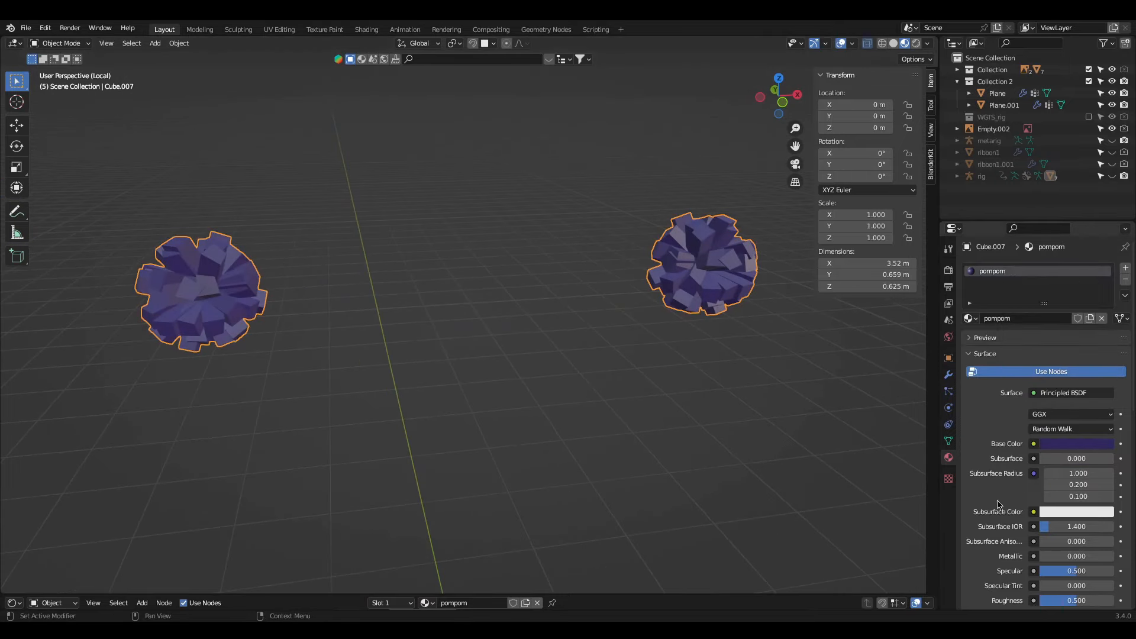
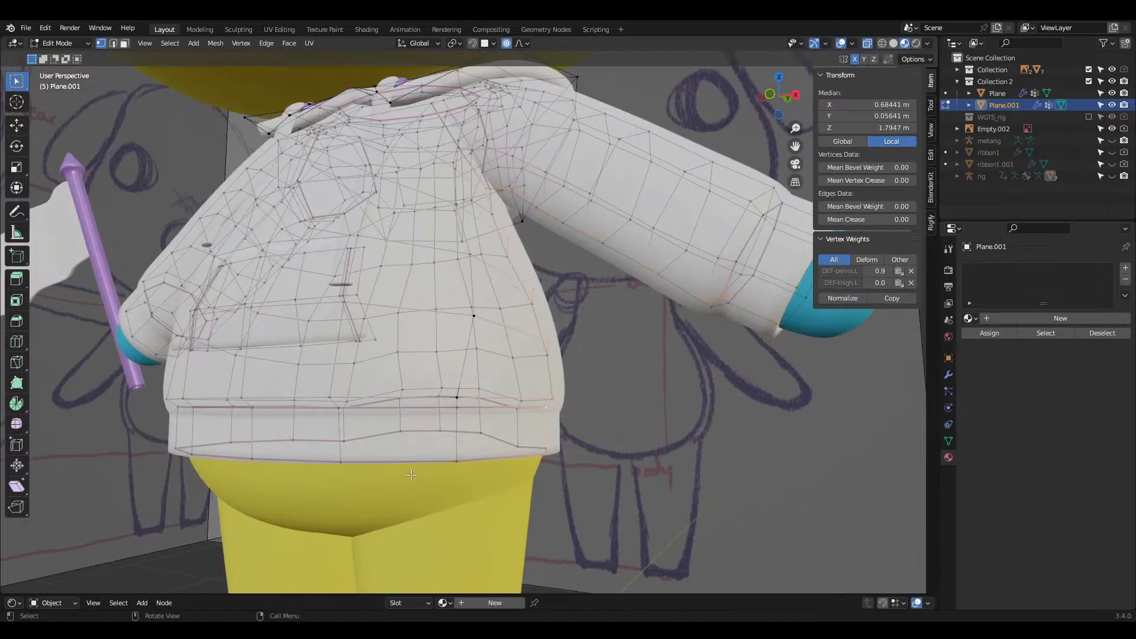
Step: Mark seams along the sweater's side and the underside of the sleeve, mirroring the selection to the opposite half
{"action": "key", "text": "u"}
{"action": "left_click", "coordinate": [403, 577]}
{"action": "middle_click_drag", "start_coordinate": [403, 475], "coordinate": [284, 470]}
{"action": "key", "text": "ctrl+shift+m"}
{"action": "key", "text": "u"}
{"action": "left_click", "coordinate": [312, 427]}
{"action": "middle_click_drag", "start_coordinate": [196, 461], "coordinate": [307, 469]}
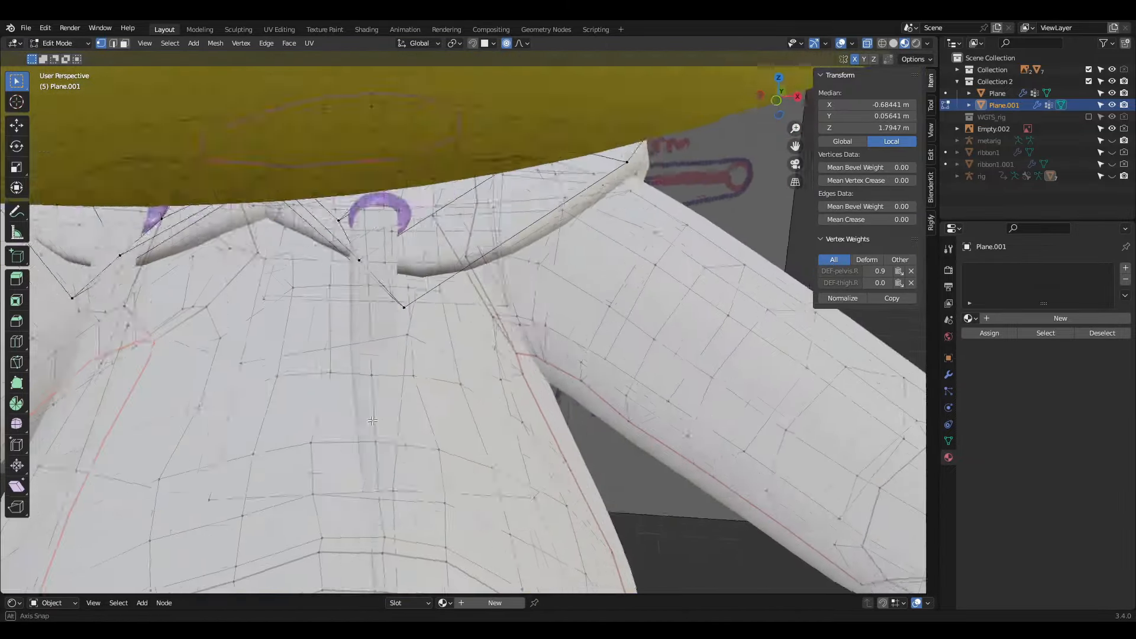
{"action": "middle_click_drag", "start_coordinate": [308, 469], "coordinate": [371, 385]}
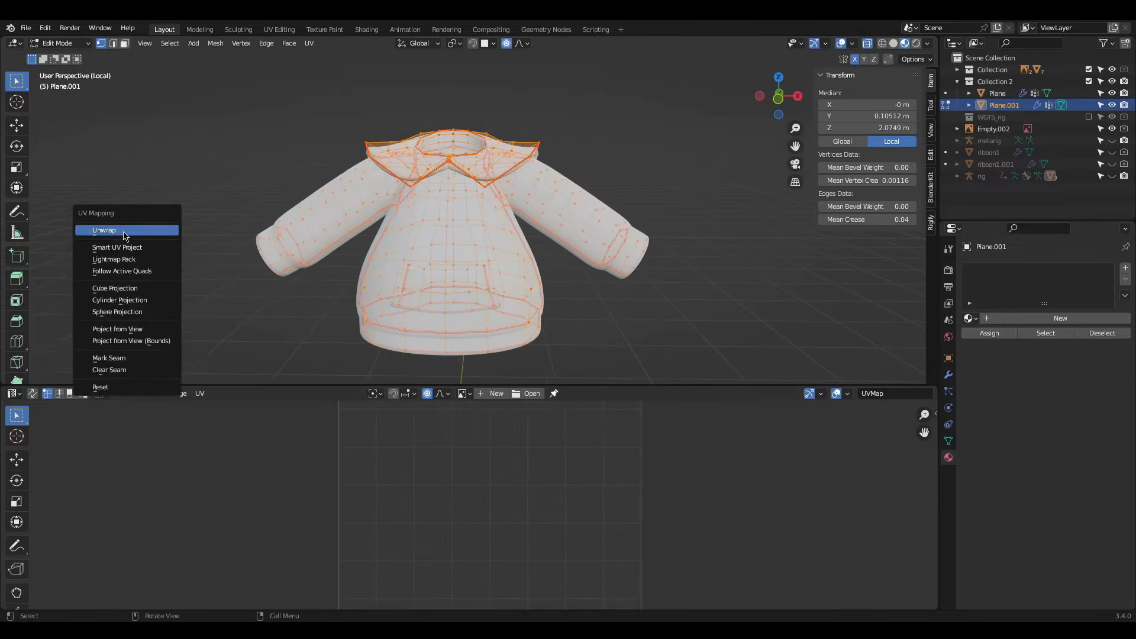
Step: Unwrap the whole sweater with the Angle Based method and Scaled margins, and check the resulting UV islands
{"action": "left_click", "coordinate": [122, 228]}
{"action": "left_click", "coordinate": [122, 357]}
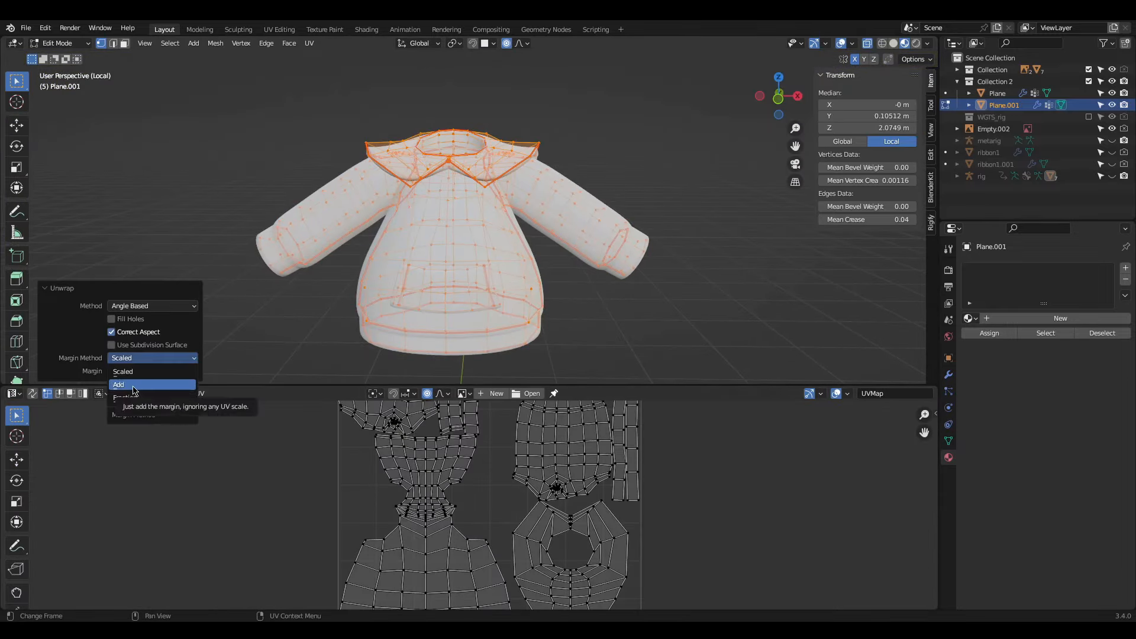
{"action": "left_click", "coordinate": [160, 306]}
{"action": "middle_click_drag", "start_coordinate": [224, 417], "coordinate": [220, 479]}
{"action": "scroll", "coordinate": [220, 479], "scroll_direction": "up", "scroll_amount": 8}
{"action": "middle_click_drag", "start_coordinate": [231, 450], "coordinate": [297, 496]}
{"action": "scroll", "coordinate": [255, 497], "scroll_direction": "down", "scroll_amount": 6}
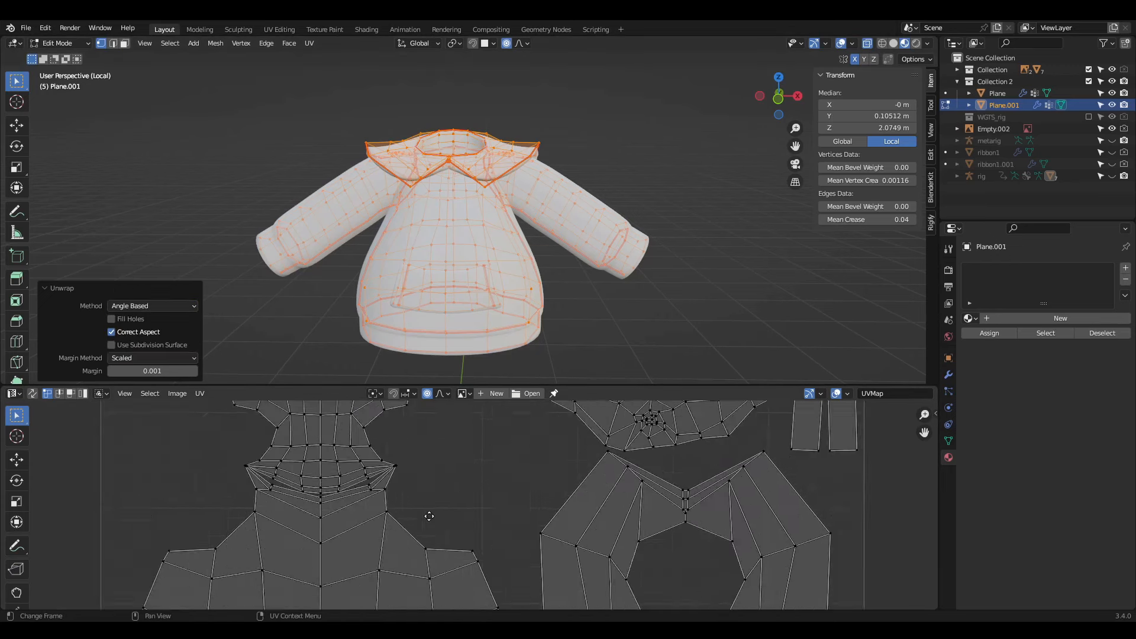
Step: Switch the sweater to Texture Paint mode and save the file
{"action": "key", "text": "ctrl+Tab"}
{"action": "left_click", "coordinate": [320, 276]}
{"action": "left_click", "coordinate": [26, 28]}
{"action": "left_click", "coordinate": [41, 110]}
Step: Bring up the shader editor and add a new material named "sweater" to the sweater
{"action": "left_click", "coordinate": [14, 394]}
{"action": "left_click", "coordinate": [44, 507]}
{"action": "left_click", "coordinate": [1125, 268]}
{"action": "left_click", "coordinate": [1059, 318]}
{"action": "type", "text": "swea"}
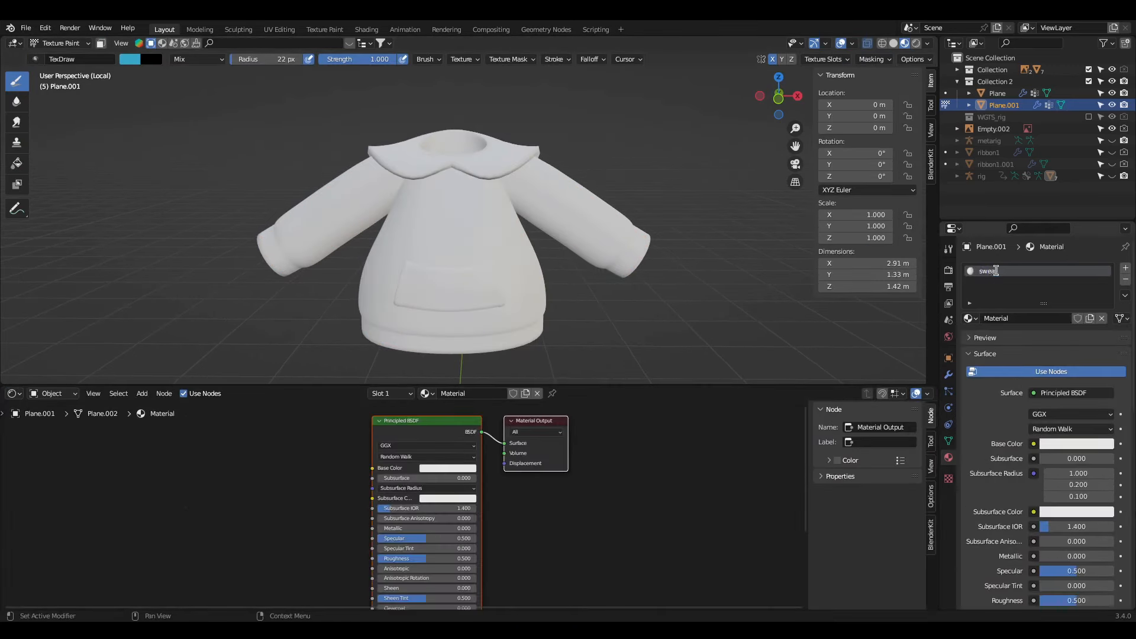
{"action": "type", "text": "ter"}
{"action": "key", "text": "Return"}
Step: Add an Image Texture node and connect its Color output to the Principled BSDF's Base Color
{"action": "middle_click_drag", "start_coordinate": [235, 481], "coordinate": [297, 487]}
{"action": "key", "text": "shift+a"}
{"action": "left_click", "coordinate": [297, 487]}
{"action": "left_click", "coordinate": [232, 447]}
{"action": "left_click_drag", "start_coordinate": [289, 440], "coordinate": [433, 473]}
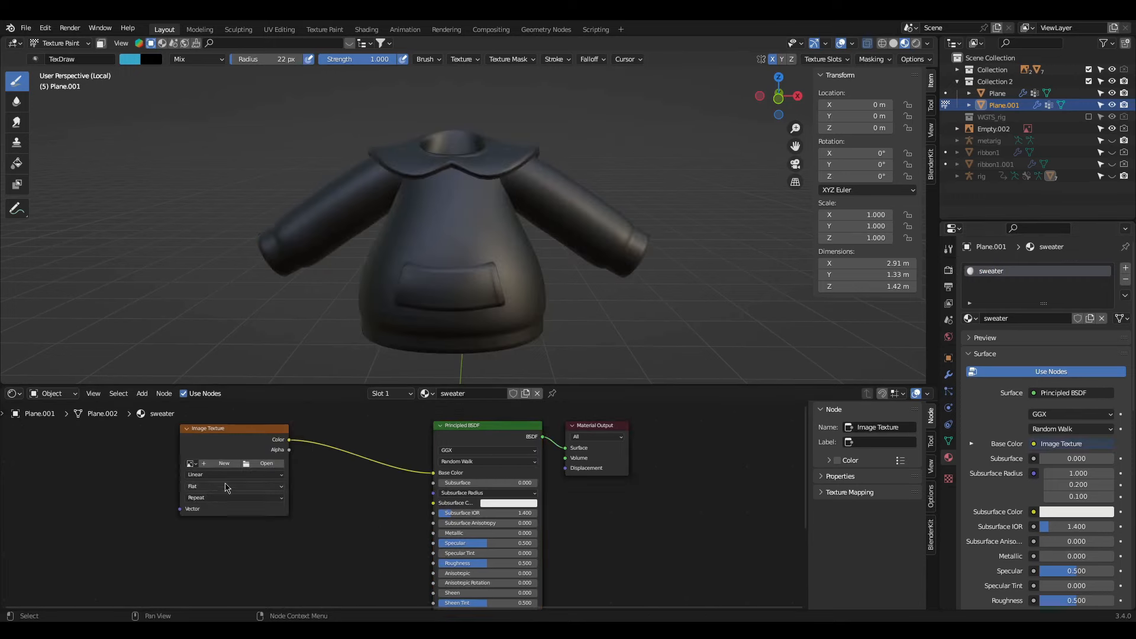
Step: Create a new transparent 3000 × 3000 px image named "sweater" in the Image Texture node
{"action": "left_click", "coordinate": [224, 464]}
{"action": "type", "text": "3000"}
{"action": "left_click", "coordinate": [239, 516]}
{"action": "type", "text": "33"}
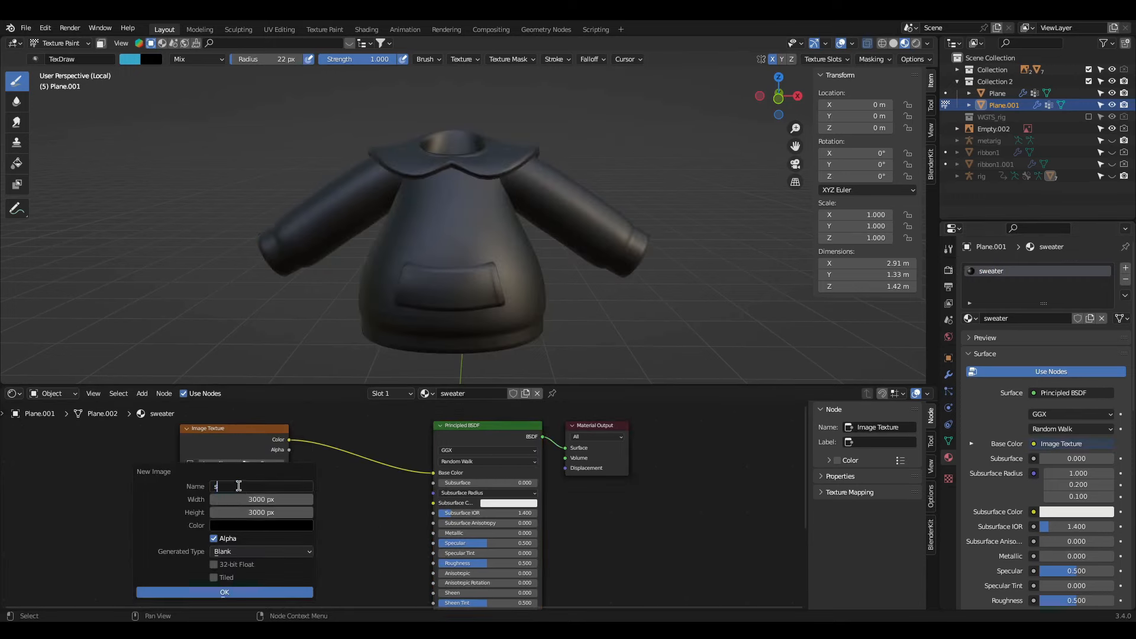
{"action": "left_click", "coordinate": [242, 526]}
{"action": "left_click_drag", "start_coordinate": [278, 503], "coordinate": [211, 503]}
{"action": "left_click", "coordinate": [191, 594]}
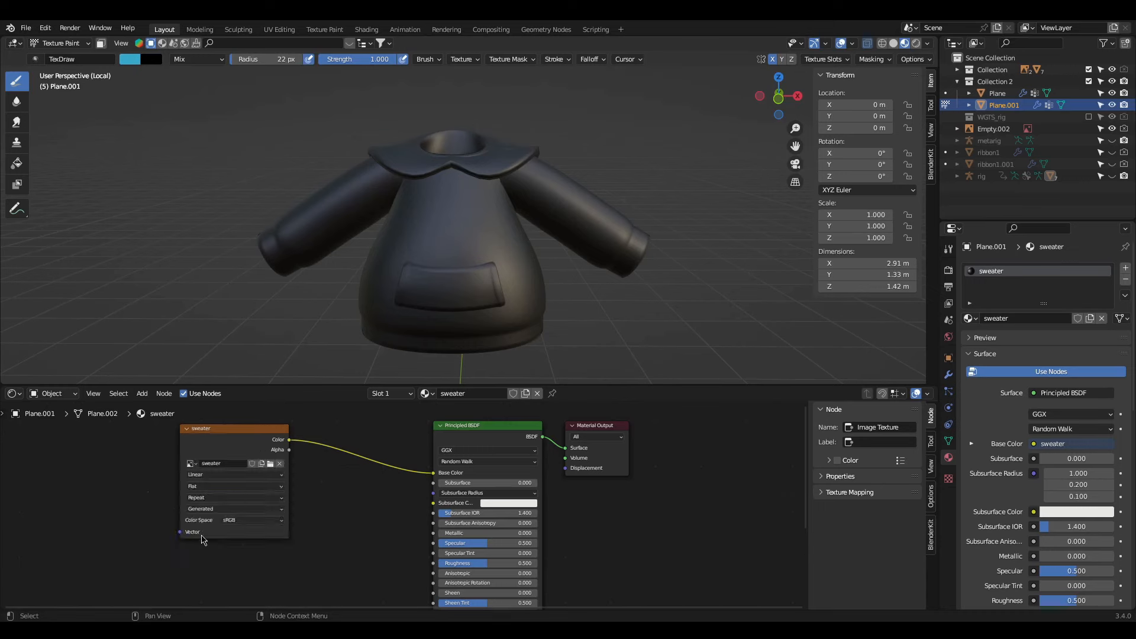
Step: Replace the shader editor with the image editor and display the sweater image in it
{"action": "left_click", "coordinate": [14, 394]}
{"action": "left_click", "coordinate": [61, 438]}
{"action": "left_click", "coordinate": [423, 393]}
{"action": "left_click", "coordinate": [445, 505]}
{"action": "scroll", "coordinate": [250, 504], "scroll_direction": "down", "scroll_amount": 5}
{"action": "scroll", "coordinate": [425, 183], "scroll_direction": "down", "scroll_amount": 1}
Step: Pick light purple and paint the sweater's front, sleeves and collar with the 82 px brush
{"action": "left_click", "coordinate": [130, 59]}
{"action": "left_click", "coordinate": [189, 120]}
{"action": "left_click_drag", "start_coordinate": [450, 237], "coordinate": [470, 119]}
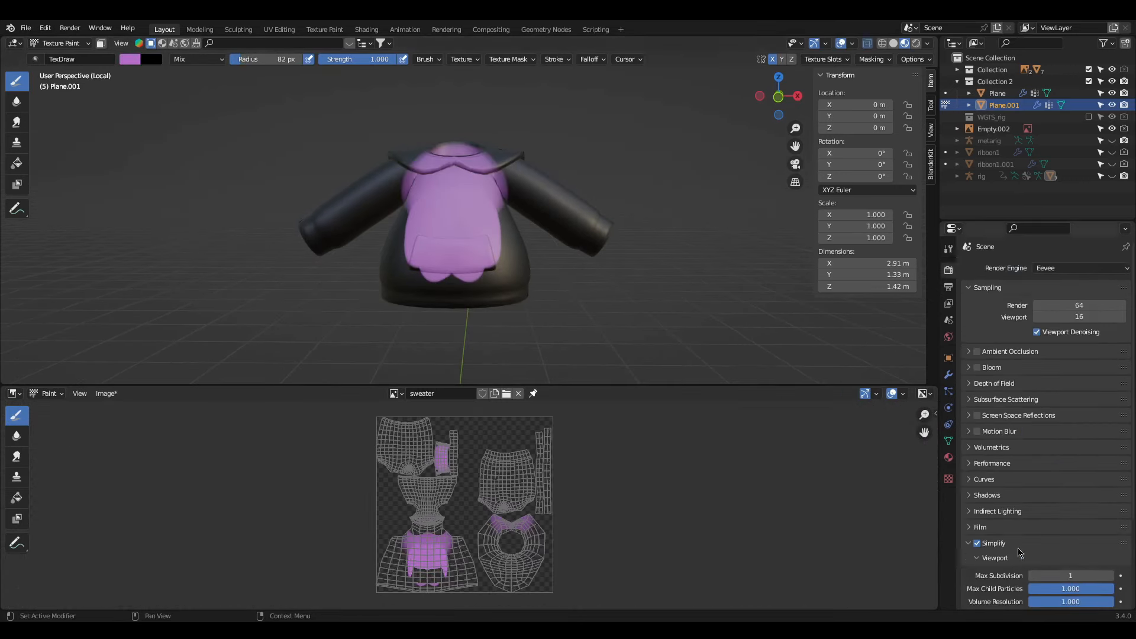
{"action": "mouse_move", "coordinate": [450, 196]}
{"action": "left_mouse_down"}
{"action": "mouse_move", "coordinate": [582, 228]}
{"action": "mouse_move", "coordinate": [515, 255]}
{"action": "left_mouse_up"}
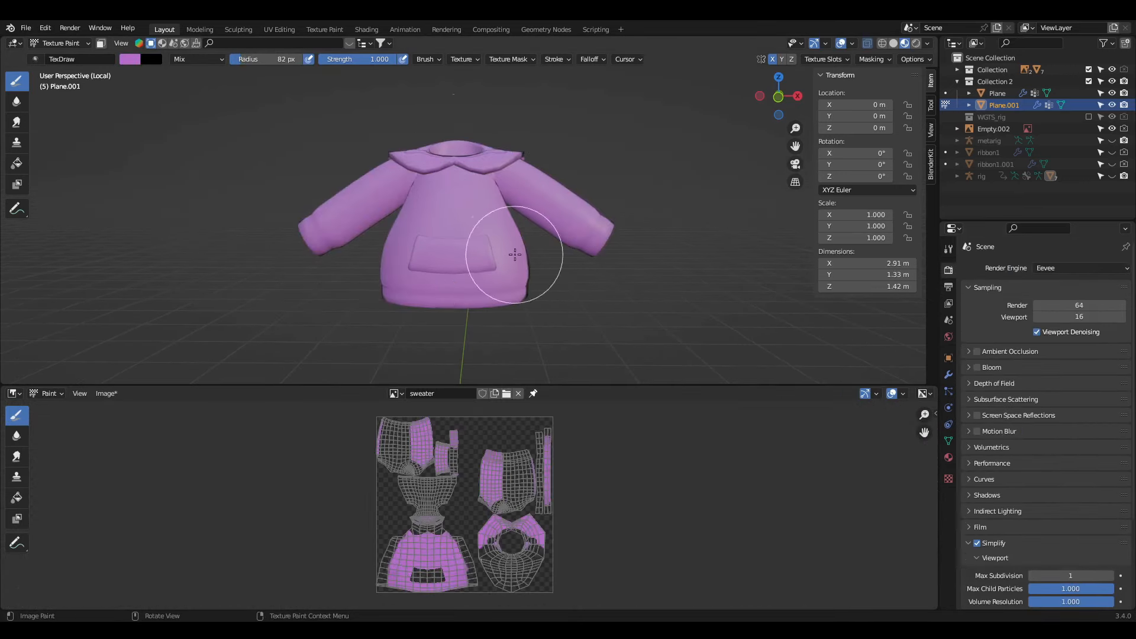
Step: Paint the sweater's remaining back, sides and undersides light purple from several angles
{"action": "middle_click_drag", "start_coordinate": [471, 198], "coordinate": [375, 203]}
{"action": "mouse_move", "coordinate": [375, 203]}
{"action": "left_mouse_down"}
{"action": "mouse_move", "coordinate": [310, 246]}
{"action": "mouse_move", "coordinate": [335, 197]}
{"action": "mouse_move", "coordinate": [313, 134]}
{"action": "left_mouse_up"}
{"action": "middle_click_drag", "start_coordinate": [313, 133], "coordinate": [356, 162]}
{"action": "left_click_drag", "start_coordinate": [403, 208], "coordinate": [406, 144]}
{"action": "middle_click_drag", "start_coordinate": [405, 145], "coordinate": [214, 142]}
{"action": "mouse_move", "coordinate": [324, 235]}
{"action": "left_mouse_down"}
{"action": "mouse_move", "coordinate": [443, 164]}
{"action": "mouse_move", "coordinate": [257, 218]}
{"action": "left_mouse_up"}
Step: Paint dark purple ribbing stripes on the front and back of the sleeve cuffs with an 11 px brush
{"action": "left_click_drag", "start_coordinate": [292, 151], "coordinate": [235, 180]}
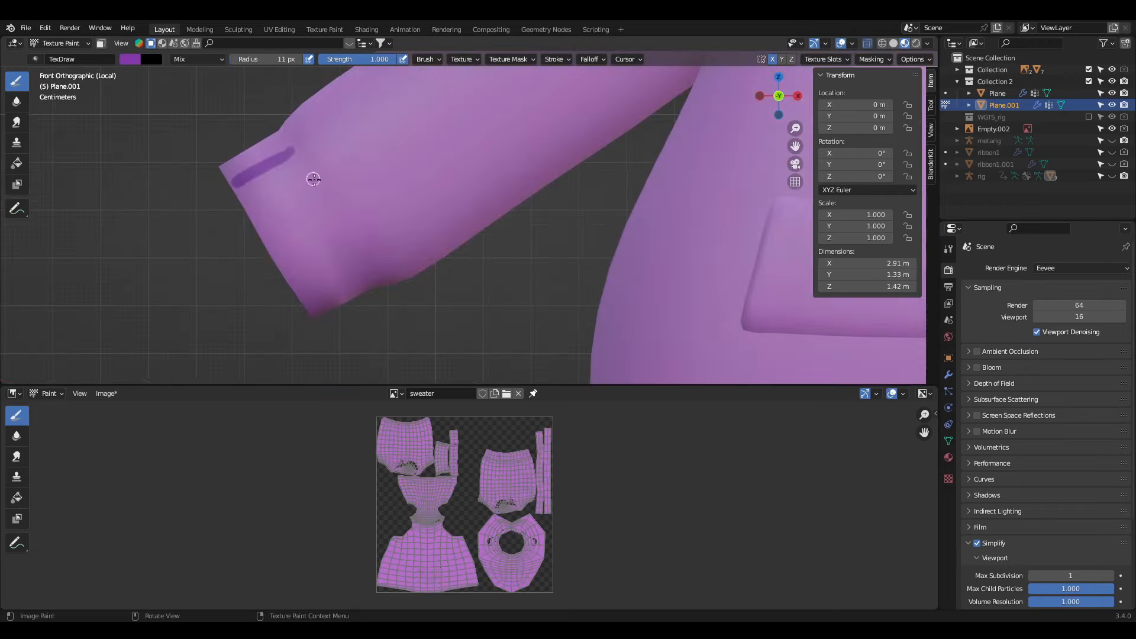
{"action": "key", "text": "ctrl+KP_1"}
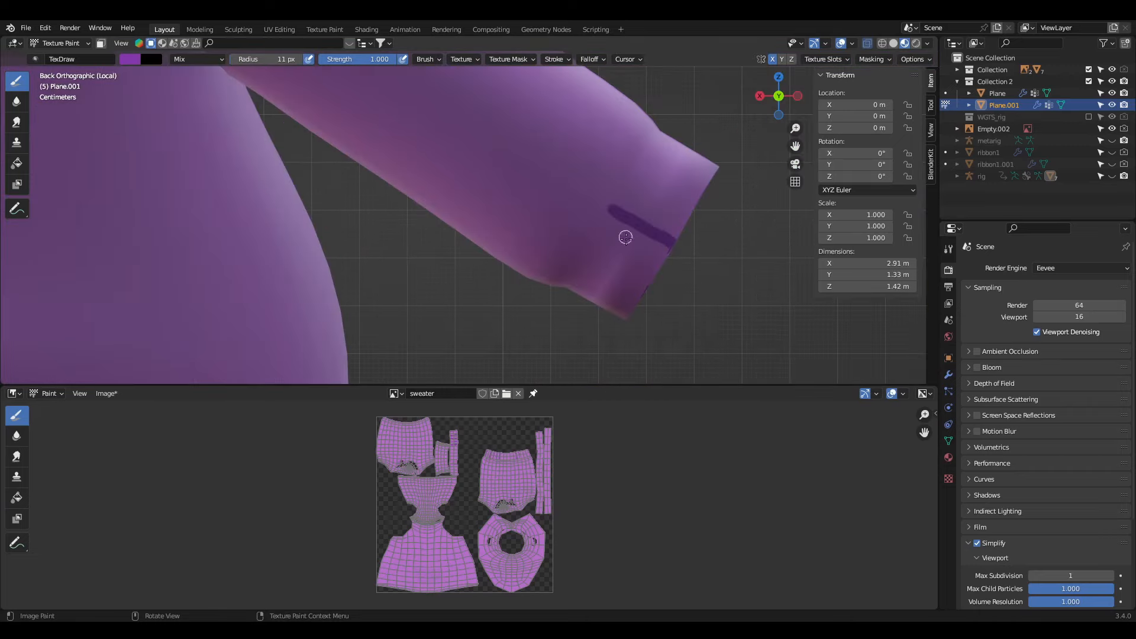
{"action": "left_click_drag", "start_coordinate": [594, 249], "coordinate": [613, 259]}
Step: Resample the sweater's light purple from its texture and trim the uneven cuff stripes
{"action": "middle_click_drag", "start_coordinate": [669, 149], "coordinate": [377, 258]}
{"action": "left_click", "coordinate": [130, 59]}
{"action": "left_click", "coordinate": [221, 187]}
{"action": "left_click", "coordinate": [413, 527]}
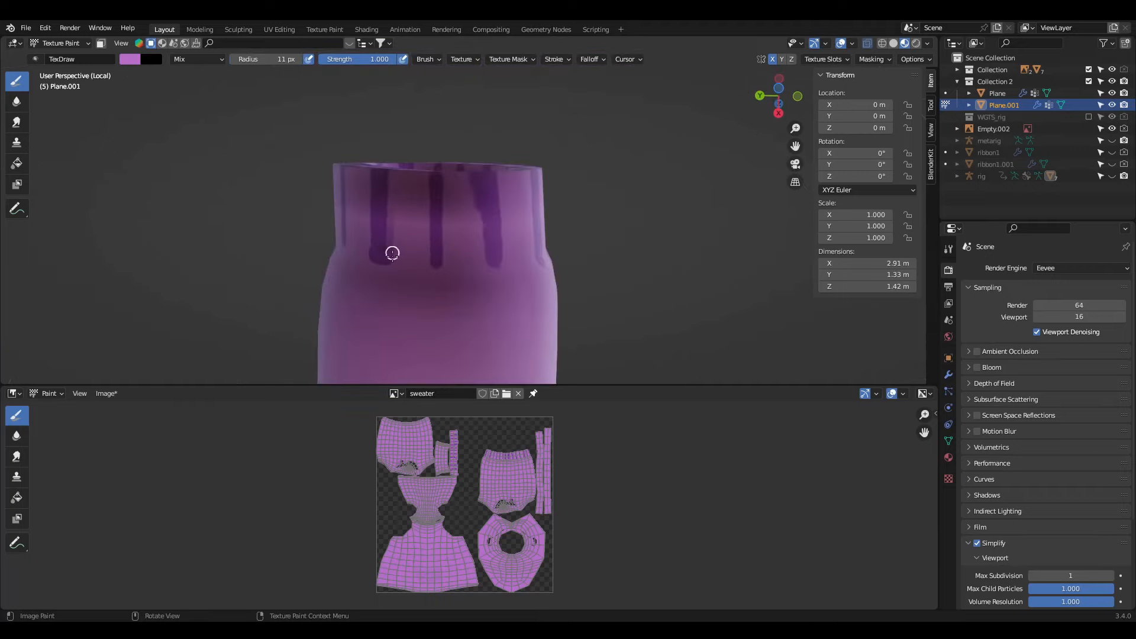
{"action": "middle_click_drag", "start_coordinate": [364, 239], "coordinate": [320, 187]}
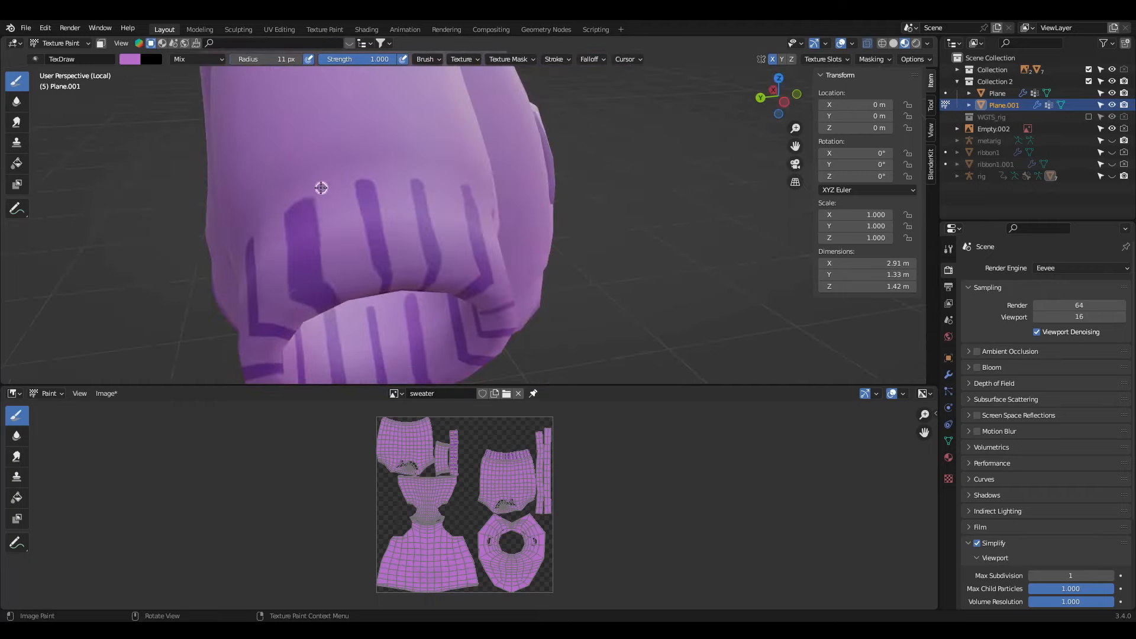
Step: Undo the first stripes on the front hem and paint a mirrored dark purple pair closer to the center
{"action": "middle_click_drag", "start_coordinate": [145, 156], "coordinate": [388, 202]}
{"action": "scroll", "coordinate": [1034, 579], "scroll_direction": "down", "scroll_amount": 5}
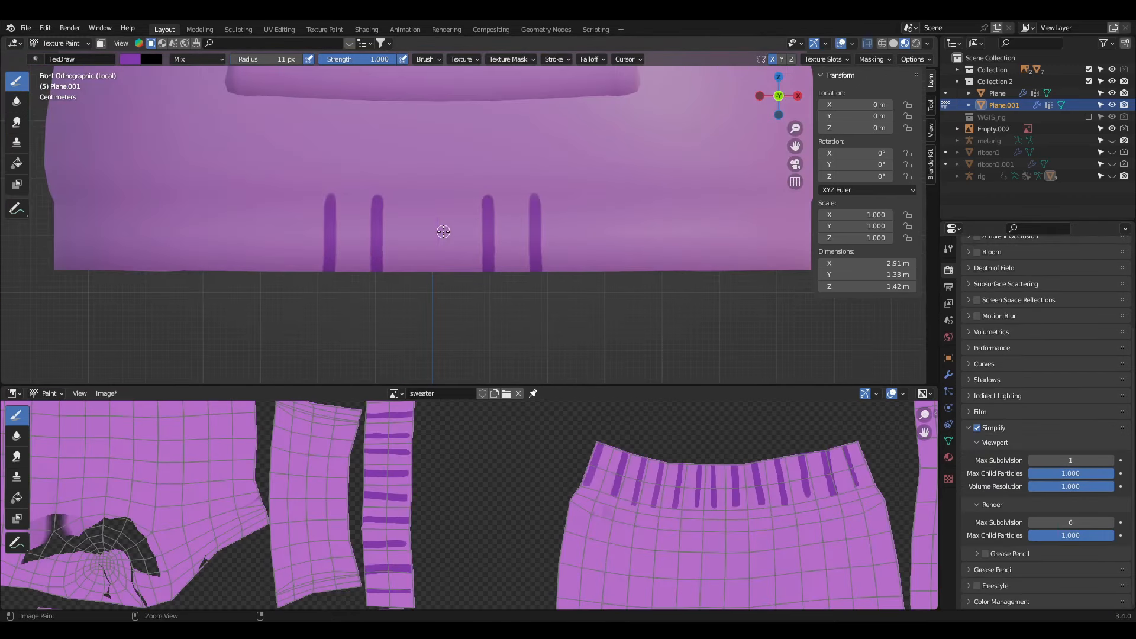
{"action": "key", "text": "ctrl+z"}
{"action": "key", "text": "ctrl+z"}
{"action": "left_click_drag", "start_coordinate": [417, 197], "coordinate": [415, 272]}
{"action": "key", "text": "ctrl+z"}
{"action": "left_click_drag", "start_coordinate": [405, 199], "coordinate": [404, 275]}
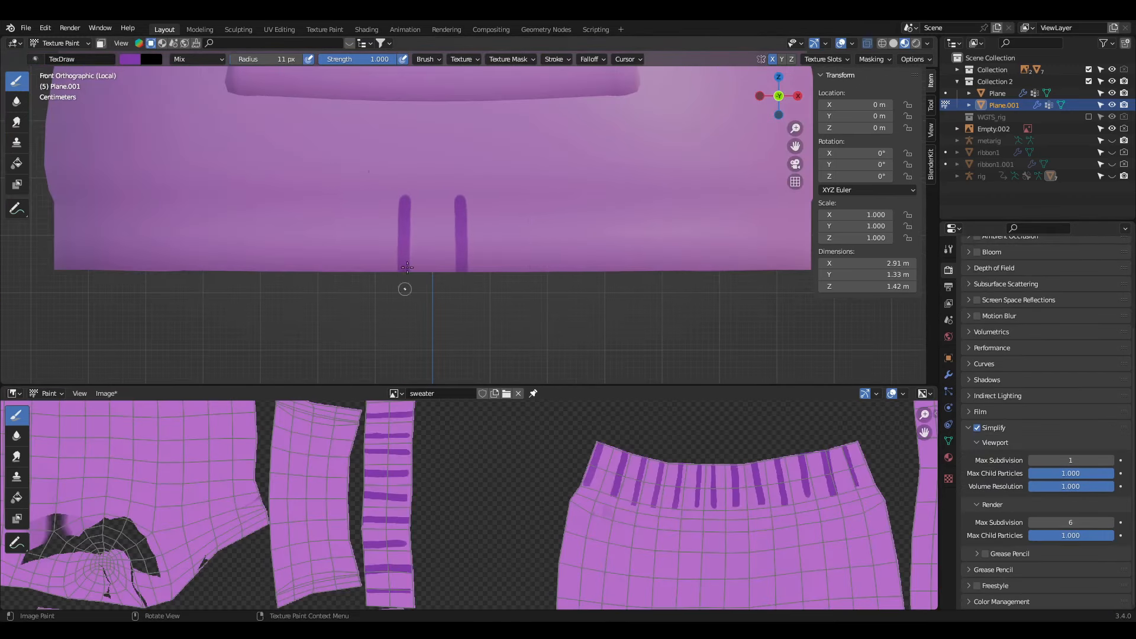
Step: Paint mirrored dark purple ribbing stripes along the rest of the front hem and around the sides
{"action": "left_click_drag", "start_coordinate": [348, 197], "coordinate": [344, 271]}
{"action": "left_click_drag", "start_coordinate": [574, 193], "coordinate": [574, 271]}
{"action": "left_click_drag", "start_coordinate": [693, 188], "coordinate": [692, 271]}
{"action": "middle_click_drag", "start_coordinate": [746, 153], "coordinate": [555, 179]}
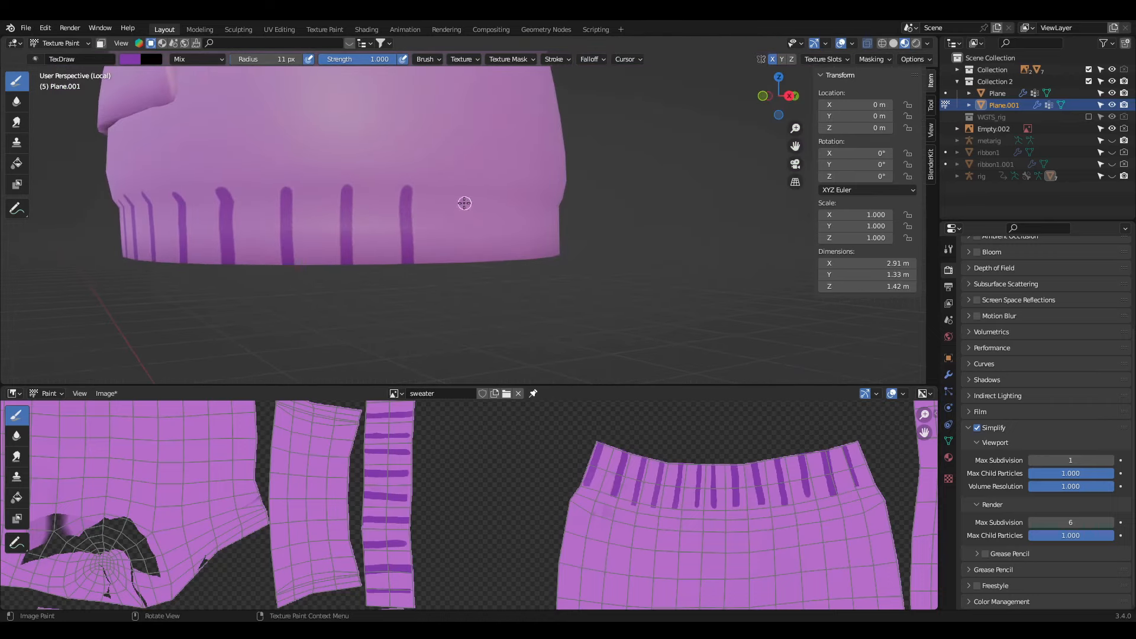
{"action": "key", "text": "KP_3"}
{"action": "scroll", "coordinate": [368, 167], "scroll_direction": "up", "scroll_amount": 2}
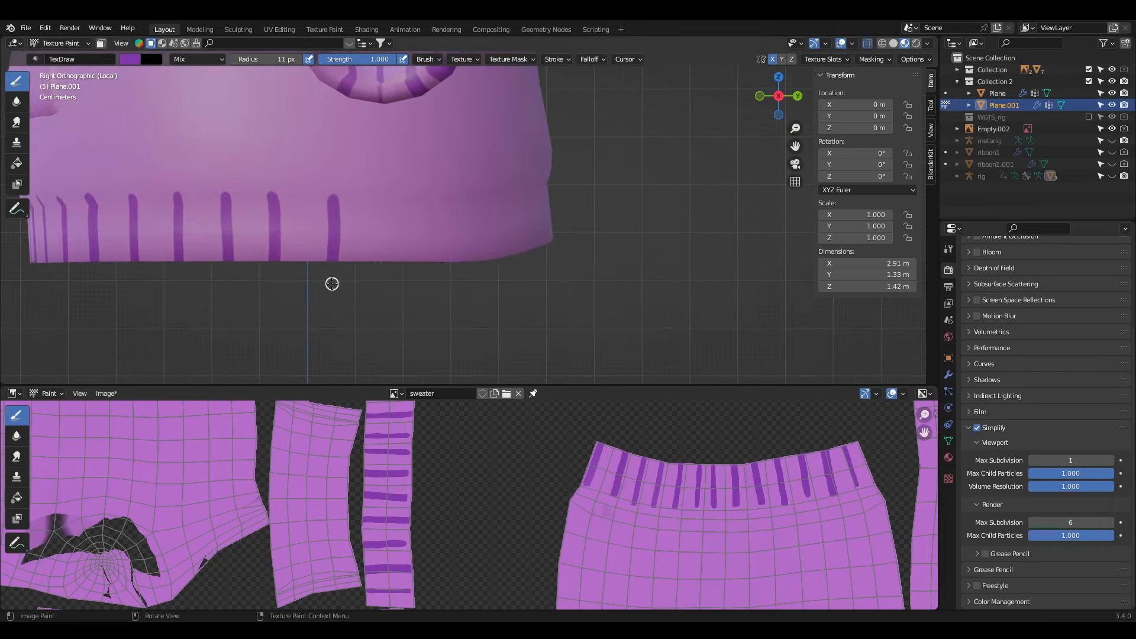
{"action": "middle_click_drag", "start_coordinate": [460, 123], "coordinate": [391, 221]}
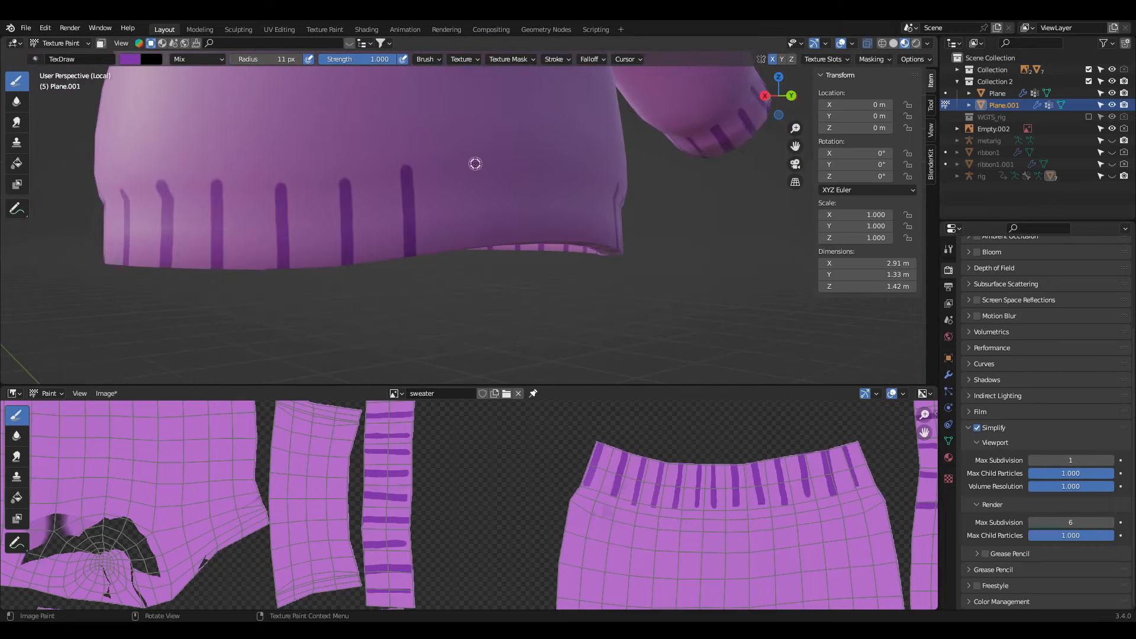
{"action": "mouse_move", "coordinate": [475, 163]}
{"action": "middle_mouse_down"}
{"action": "mouse_move", "coordinate": [406, 256]}
{"action": "mouse_move", "coordinate": [401, 175]}
{"action": "mouse_move", "coordinate": [406, 256]}
{"action": "mouse_move", "coordinate": [470, 178]}
{"action": "middle_mouse_up"}
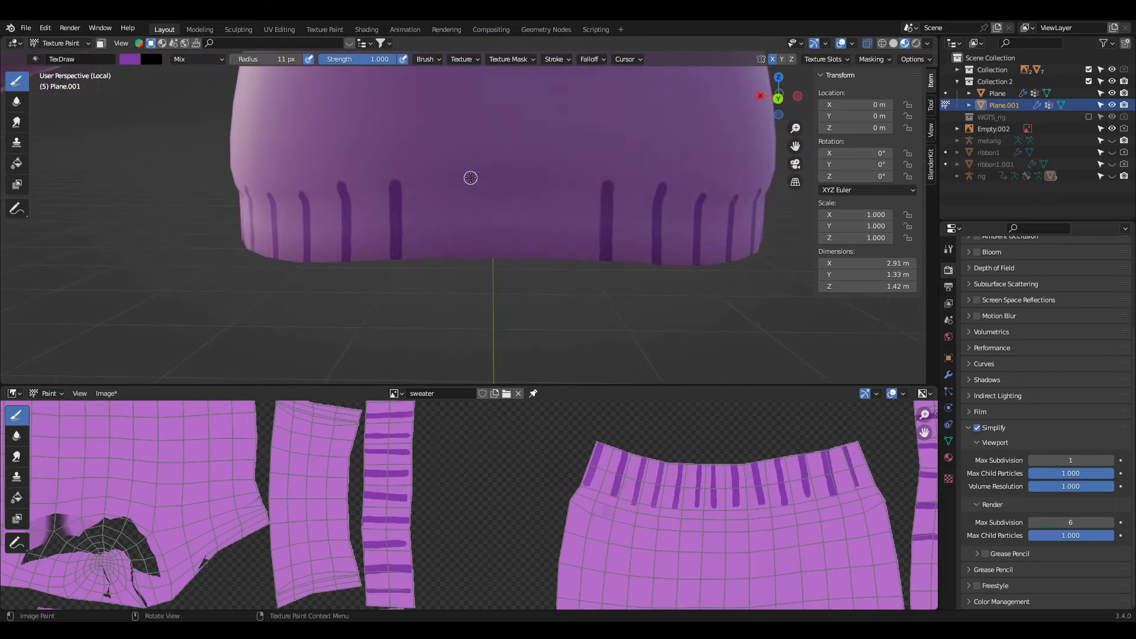
{"action": "left_click_drag", "start_coordinate": [470, 178], "coordinate": [469, 258]}
{"action": "key", "text": "ctrl+z"}
{"action": "key", "text": "ctrl+z"}
{"action": "scroll", "coordinate": [418, 249], "scroll_direction": "up", "scroll_amount": 1}
{"action": "left_click_drag", "start_coordinate": [467, 177], "coordinate": [467, 266]}
{"action": "left_click_drag", "start_coordinate": [358, 189], "coordinate": [362, 272]}
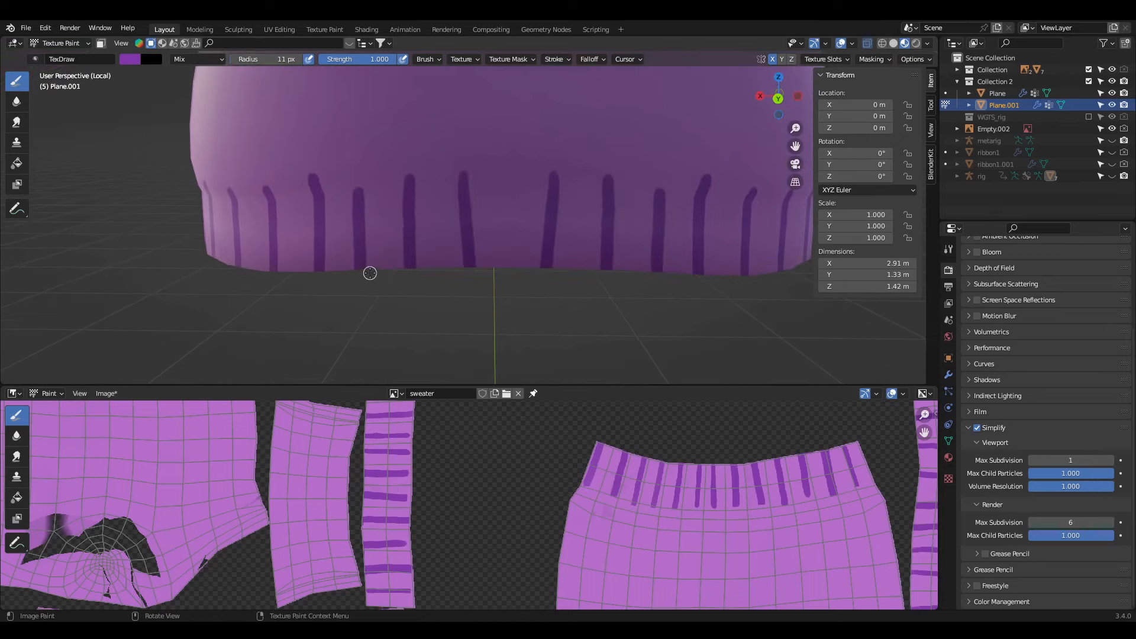
{"action": "key", "text": "ctrl+z"}
{"action": "key", "text": "ctrl+z"}
{"action": "key", "text": "ctrl+z"}
Step: Paint the mirrored dark purple stripes that fill the gap in the middle of the back hem
{"action": "left_click_drag", "start_coordinate": [481, 181], "coordinate": [482, 267]}
{"action": "left_click_drag", "start_coordinate": [369, 183], "coordinate": [371, 273]}
{"action": "scroll", "coordinate": [295, 240], "scroll_direction": "down", "scroll_amount": 8}
Step: Paint a faint dark purple seam down the sweater's side below the armpit at brush strength 0.351
{"action": "middle_click_drag", "start_coordinate": [281, 237], "coordinate": [521, 248]}
{"action": "scroll", "coordinate": [515, 207], "scroll_direction": "up", "scroll_amount": 7}
{"action": "key", "text": "shift+f"}
{"action": "left_click", "coordinate": [487, 147]}
{"action": "left_click_drag", "start_coordinate": [487, 146], "coordinate": [511, 316]}
{"action": "mouse_move", "coordinate": [341, 296]}
{"action": "middle_mouse_down", "text": "shift"}
{"action": "mouse_move", "coordinate": [525, 215]}
{"action": "mouse_move", "coordinate": [449, 289]}
{"action": "mouse_move", "coordinate": [193, 107]}
{"action": "mouse_move", "coordinate": [313, 191]}
{"action": "middle_mouse_up", "text": "shift"}
{"action": "scroll", "coordinate": [192, 107], "scroll_direction": "down", "scroll_amount": 2}
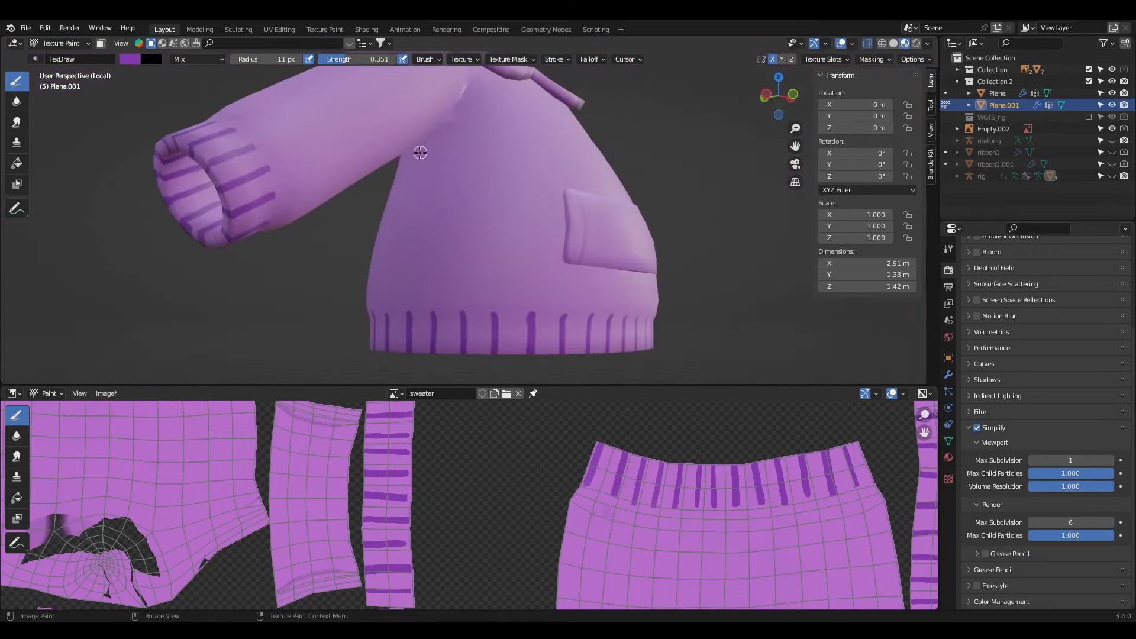
Step: Paint a raspberry red band across the sweater's chest and upper sleeve fronts at full strength with an 11 px brush
{"action": "middle_click_drag", "start_coordinate": [396, 279], "coordinate": [355, 236]}
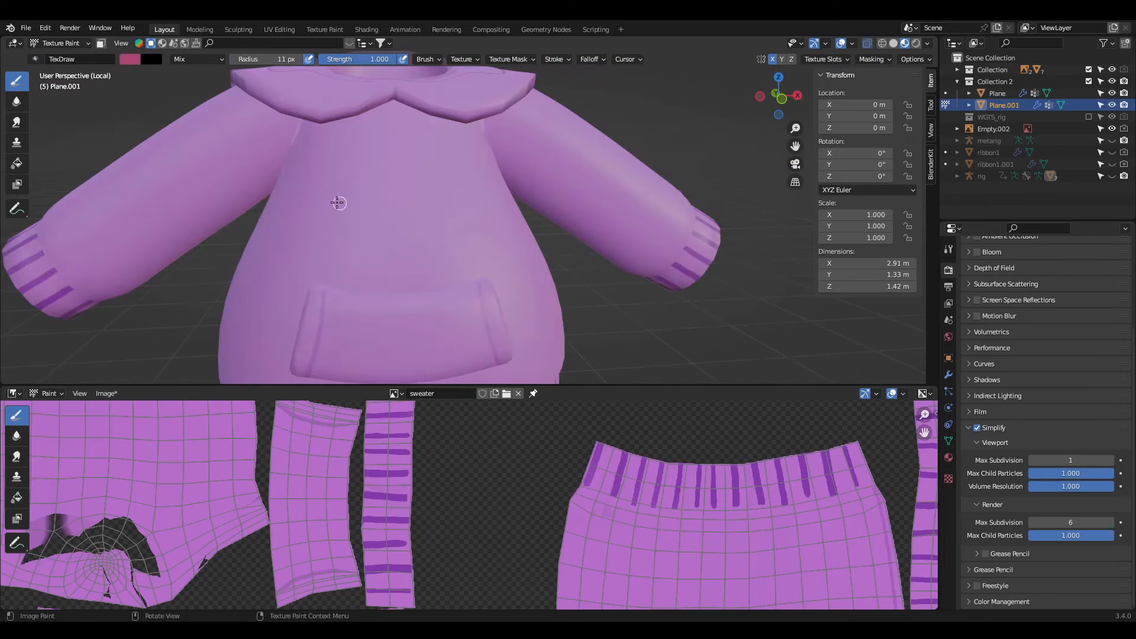
{"action": "key", "text": "KP_1"}
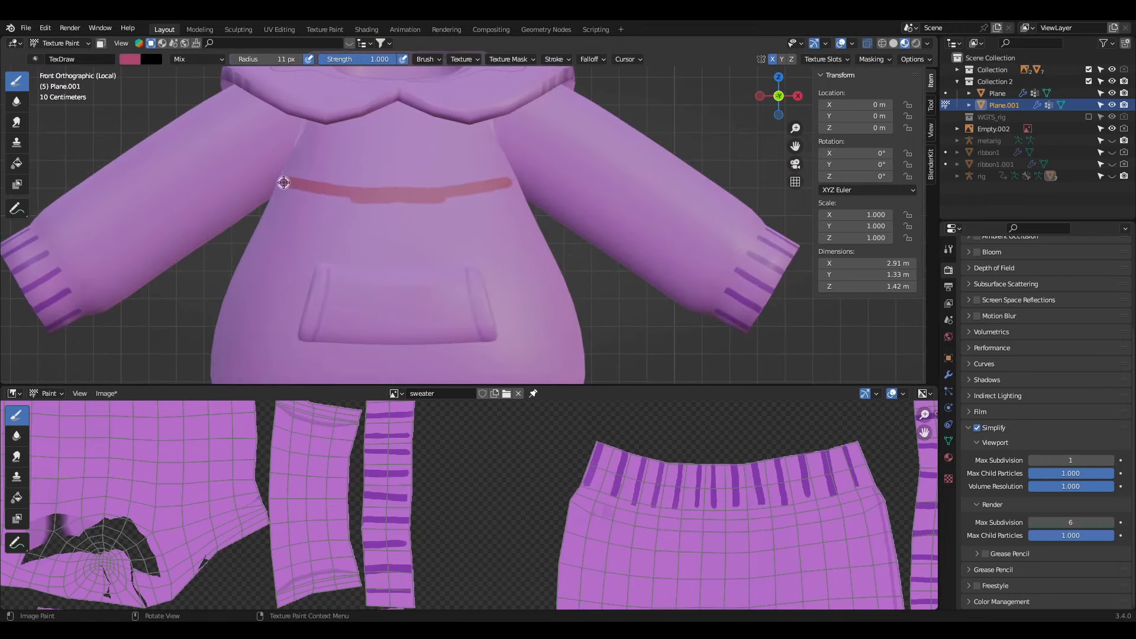
{"action": "left_click_drag", "start_coordinate": [177, 121], "coordinate": [241, 217]}
{"action": "middle_click_drag", "start_coordinate": [208, 125], "coordinate": [353, 263]}
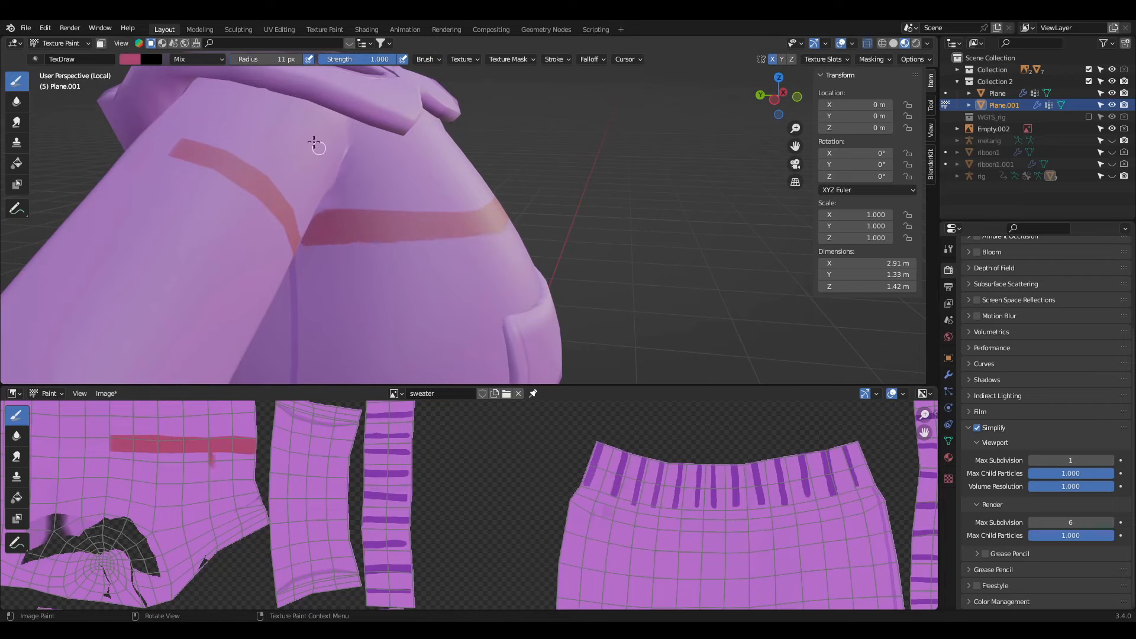
{"action": "scroll", "coordinate": [313, 142], "scroll_direction": "down", "scroll_amount": 6}
{"action": "middle_click_drag", "start_coordinate": [314, 142], "coordinate": [366, 232]}
{"action": "scroll", "coordinate": [366, 232], "scroll_direction": "up", "scroll_amount": 6}
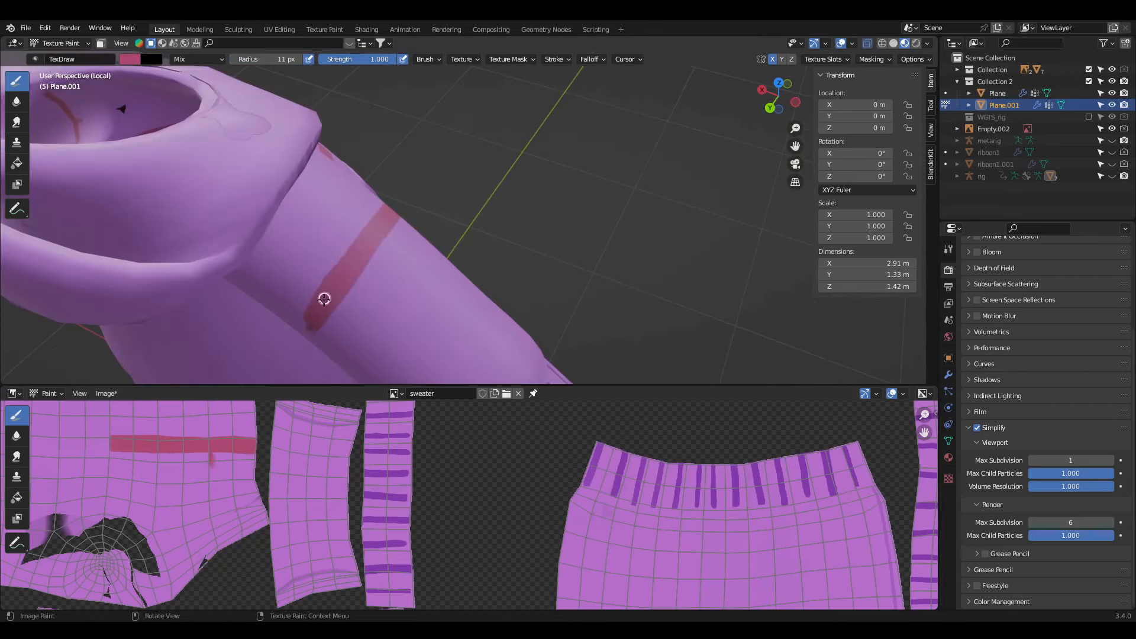
Step: Undo the last red stroke and repaint the red band on the underside of the upper sleeves
{"action": "mouse_move", "coordinate": [324, 298]}
{"action": "middle_mouse_down"}
{"action": "mouse_move", "coordinate": [249, 251]}
{"action": "mouse_move", "coordinate": [303, 197]}
{"action": "middle_mouse_up"}
{"action": "key", "text": "ctrl+z"}
{"action": "mouse_move", "coordinate": [344, 76]}
{"action": "middle_mouse_down"}
{"action": "mouse_move", "coordinate": [116, 105]}
{"action": "mouse_move", "coordinate": [223, 292]}
{"action": "mouse_move", "coordinate": [500, 195]}
{"action": "mouse_move", "coordinate": [515, 152]}
{"action": "mouse_move", "coordinate": [521, 184]}
{"action": "middle_mouse_up"}
{"action": "scroll", "coordinate": [223, 292], "scroll_direction": "up", "scroll_amount": 6}
{"action": "scroll", "coordinate": [500, 195], "scroll_direction": "up", "scroll_amount": 2}
{"action": "left_click_drag", "start_coordinate": [521, 243], "coordinate": [459, 301]}
{"action": "scroll", "coordinate": [459, 301], "scroll_direction": "down", "scroll_amount": 4}
{"action": "middle_click_drag", "start_coordinate": [459, 301], "coordinate": [503, 202]}
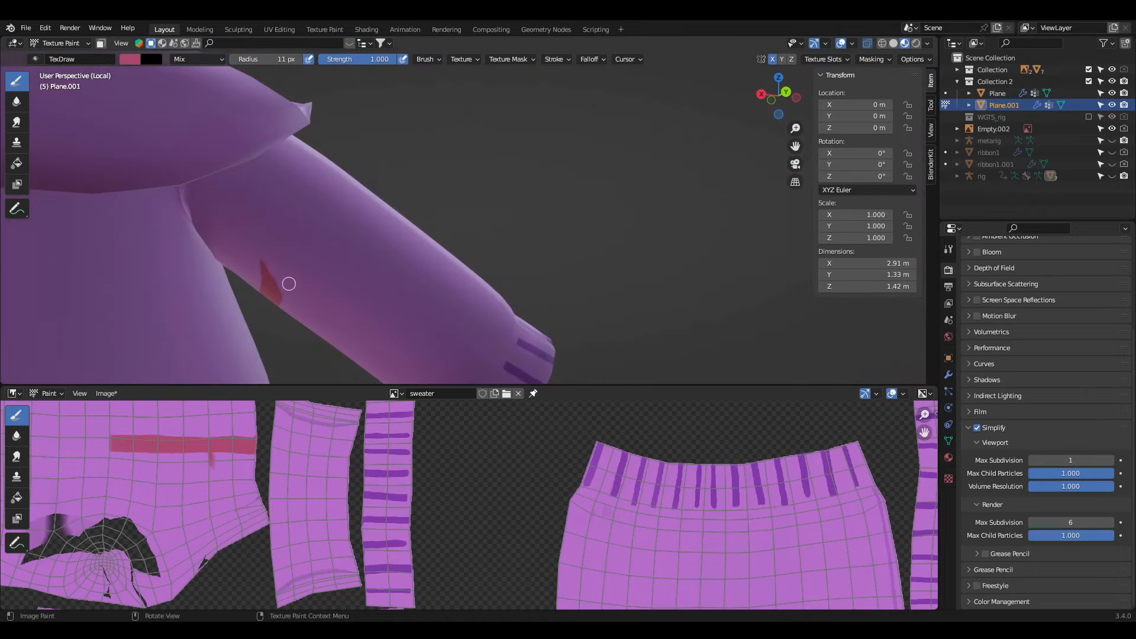
Step: Extend the red band across the backs of the sleeves and fill its remaining gap
{"action": "middle_click_drag", "start_coordinate": [290, 208], "coordinate": [349, 189], "text": "alt"}
{"action": "left_click_drag", "start_coordinate": [355, 181], "coordinate": [295, 287]}
{"action": "middle_click_drag", "start_coordinate": [362, 140], "coordinate": [332, 177]}
{"action": "scroll", "coordinate": [311, 202], "scroll_direction": "up", "scroll_amount": 3}
{"action": "left_click_drag", "start_coordinate": [347, 201], "coordinate": [323, 196]}
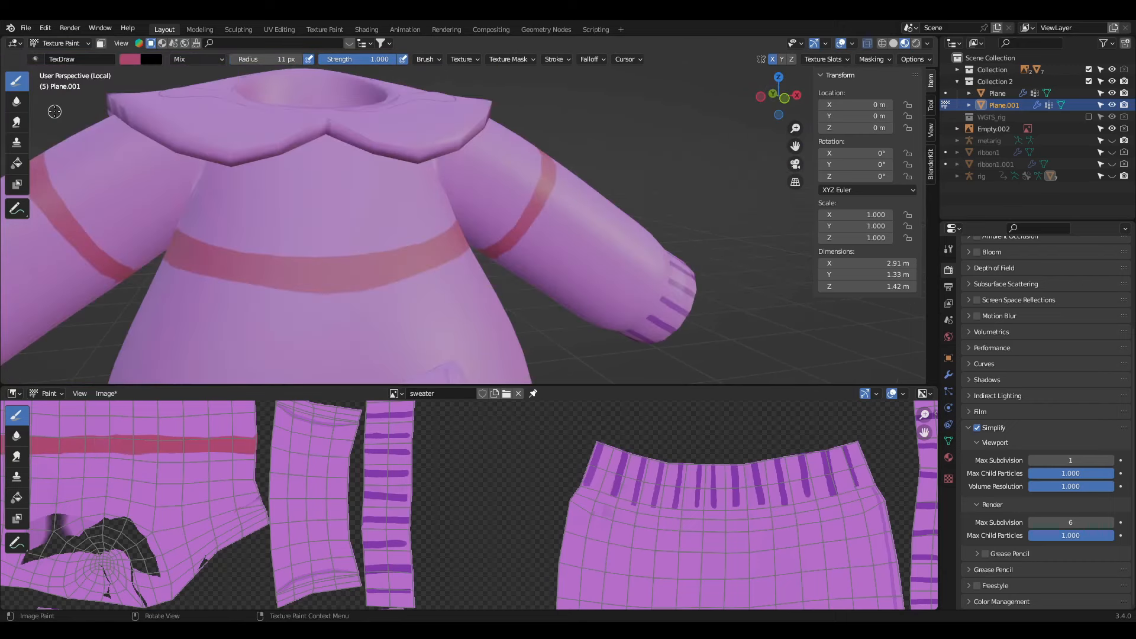
Step: Change the brush color to orange and paint a band below the red one on the chest and sleeves
{"action": "left_click", "coordinate": [130, 60]}
{"action": "left_click", "coordinate": [168, 137]}
{"action": "scroll", "coordinate": [168, 136], "scroll_direction": "up", "scroll_amount": 2}
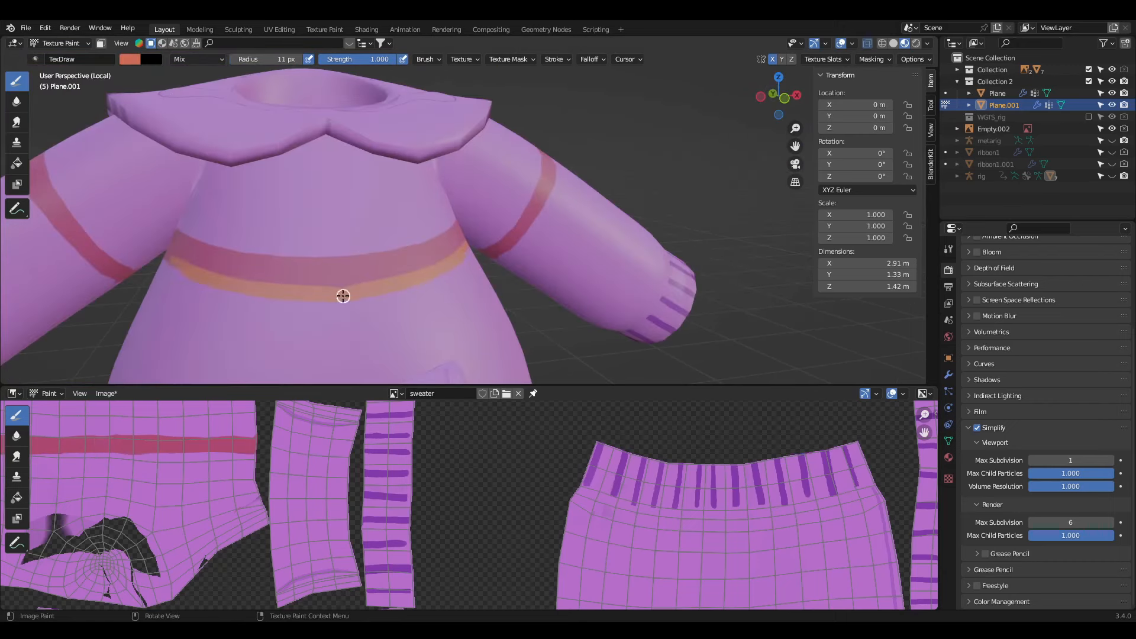
{"action": "scroll", "coordinate": [177, 274], "scroll_direction": "down", "scroll_amount": 2}
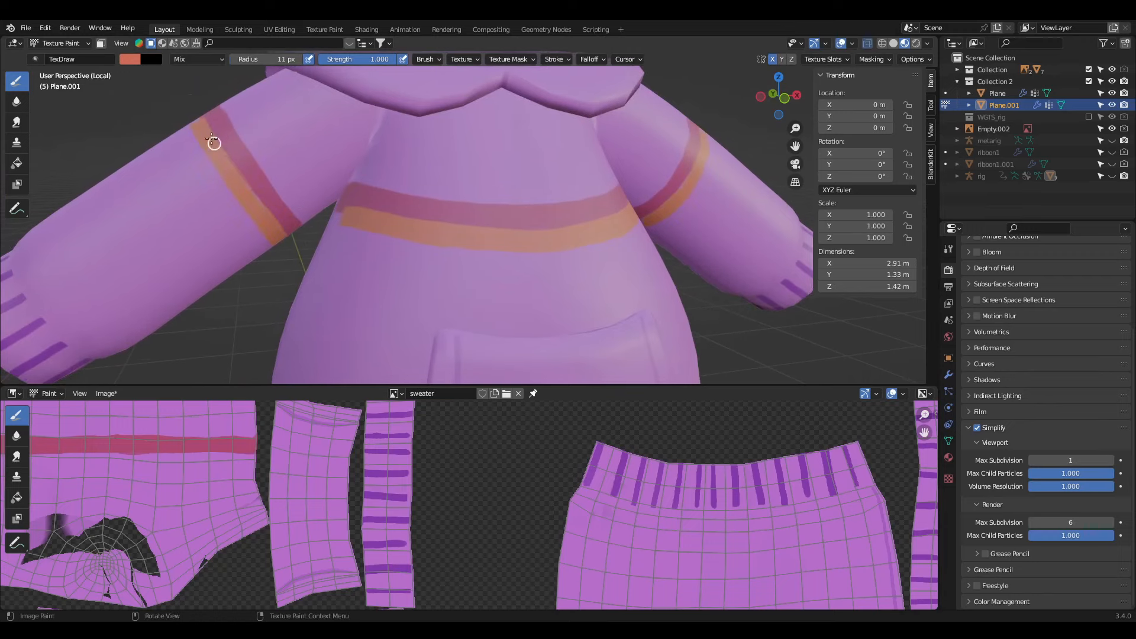
Step: Fill the gaps in the orange band on top of the sleeves and at the sides of the chest
{"action": "middle_click_drag", "start_coordinate": [215, 140], "coordinate": [239, 197]}
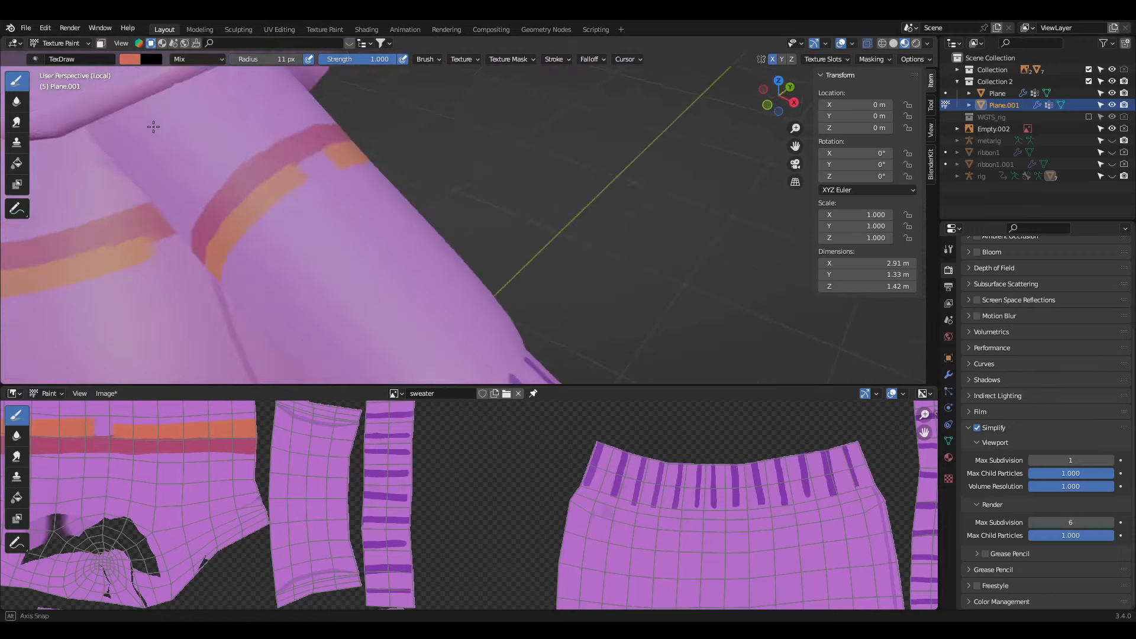
{"action": "middle_click_drag", "start_coordinate": [152, 127], "coordinate": [171, 133]}
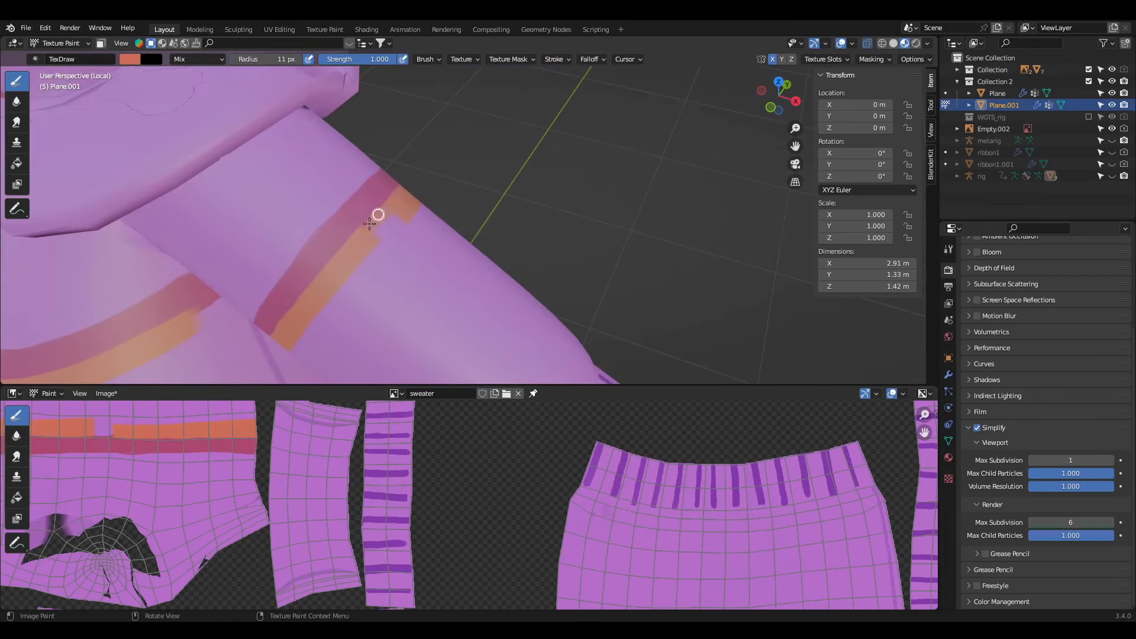
{"action": "middle_click_drag", "start_coordinate": [360, 285], "coordinate": [394, 263]}
{"action": "scroll", "coordinate": [265, 247], "scroll_direction": "up", "scroll_amount": 2}
{"action": "mouse_move", "coordinate": [256, 193]}
{"action": "left_mouse_down"}
{"action": "mouse_move", "coordinate": [288, 187]}
{"action": "mouse_move", "coordinate": [279, 172]}
{"action": "left_mouse_up"}
{"action": "scroll", "coordinate": [279, 172], "scroll_direction": "down", "scroll_amount": 7}
{"action": "scroll", "coordinate": [517, 246], "scroll_direction": "up", "scroll_amount": 5}
{"action": "middle_click_drag", "start_coordinate": [308, 156], "coordinate": [408, 298]}
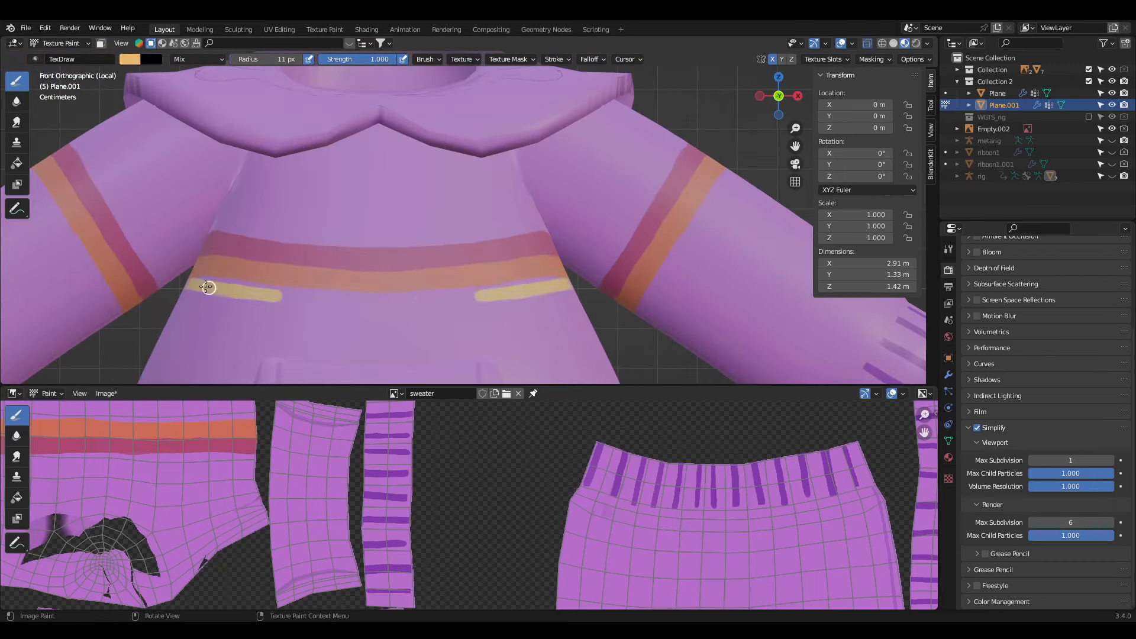
Step: Paint a pale yellow band below the orange one across the chest and around the front and back of the sleeves
{"action": "left_click_drag", "start_coordinate": [208, 287], "coordinate": [185, 289]}
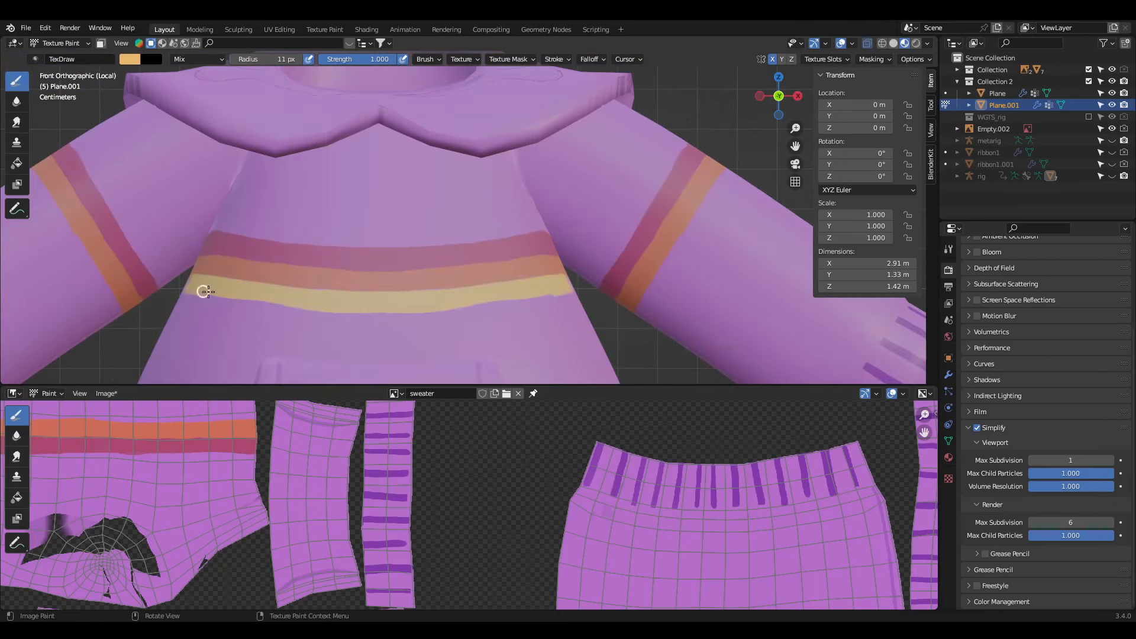
{"action": "middle_click_drag", "start_coordinate": [363, 284], "coordinate": [615, 269], "text": "shift"}
{"action": "left_click_drag", "start_coordinate": [278, 160], "coordinate": [313, 217]}
{"action": "key", "text": "ctrl+KP_1"}
{"action": "left_click_drag", "start_coordinate": [367, 277], "coordinate": [311, 186]}
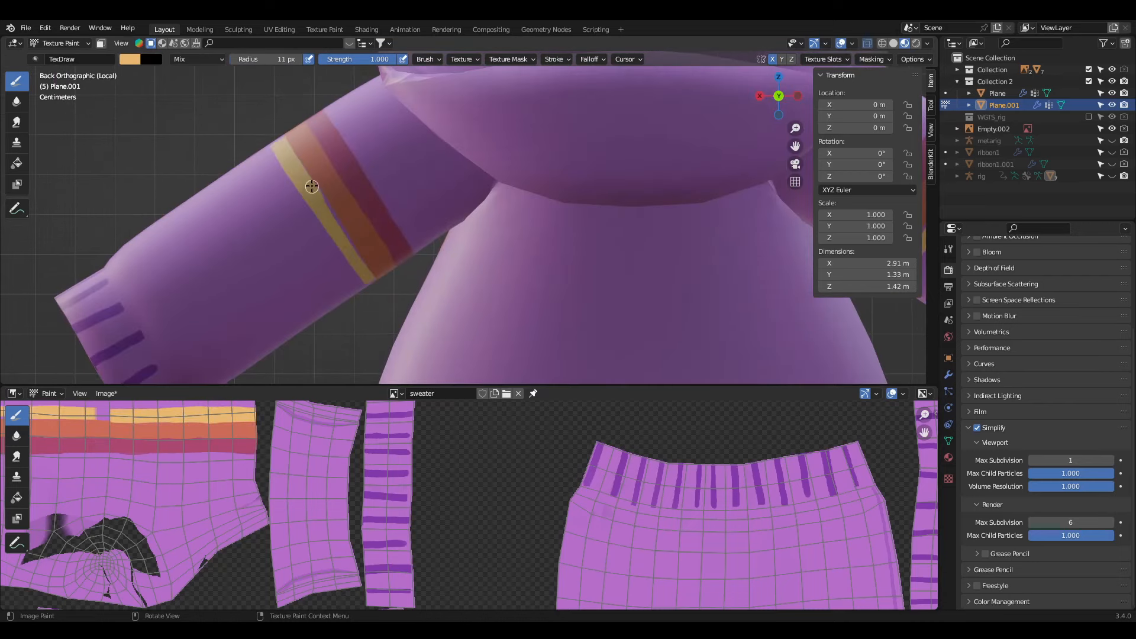
{"action": "middle_click_drag", "start_coordinate": [371, 279], "coordinate": [441, 309]}
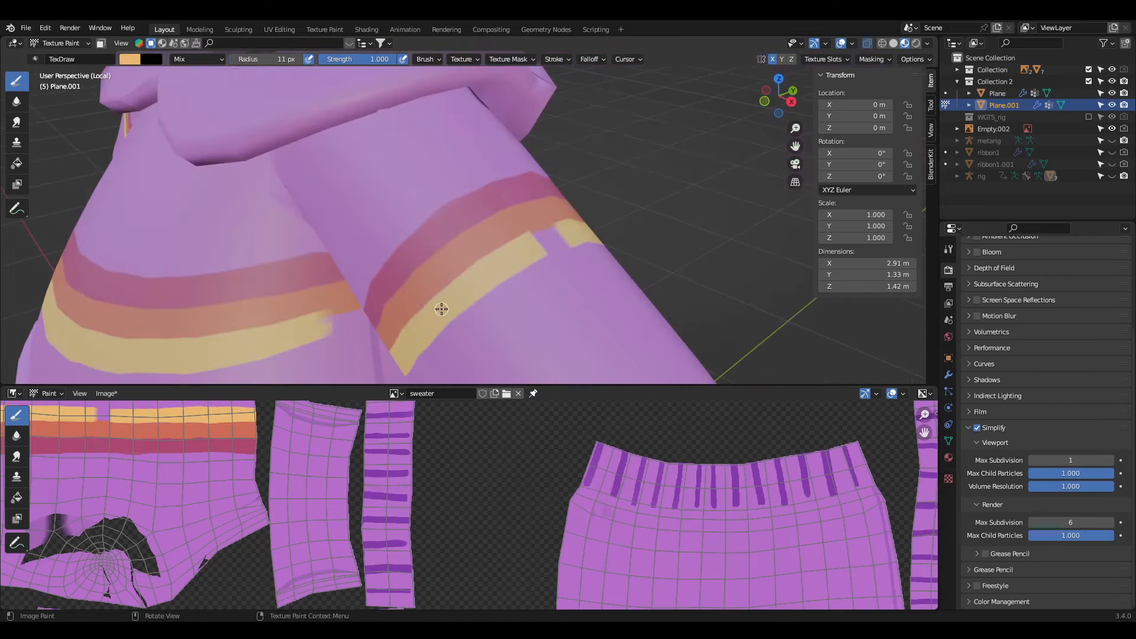
{"action": "middle_click_drag", "start_coordinate": [535, 255], "coordinate": [234, 232]}
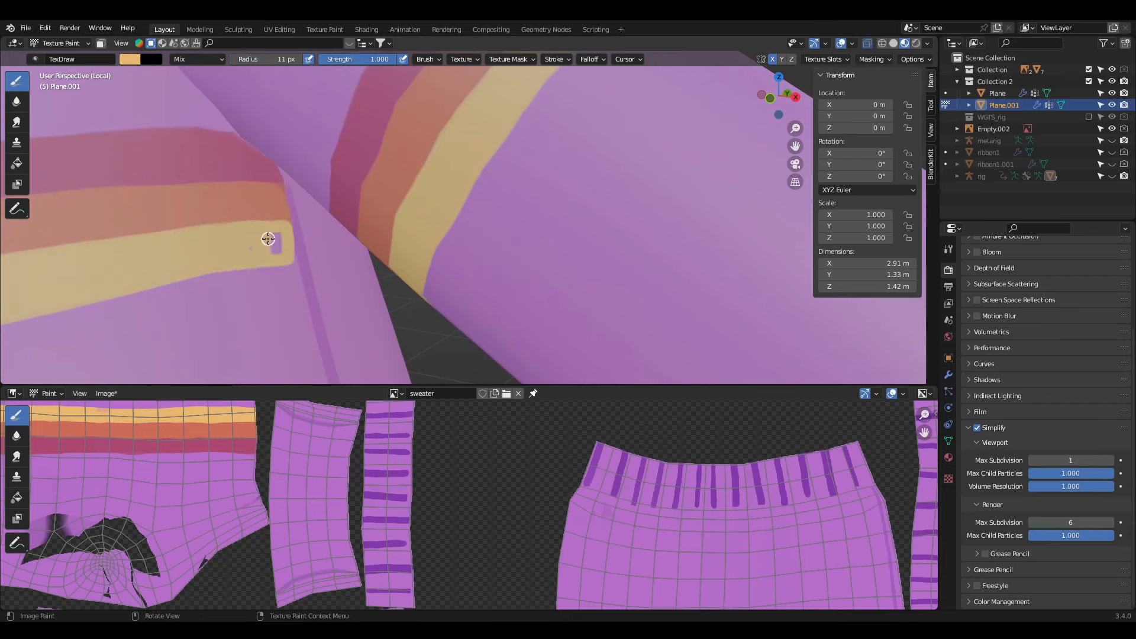
Step: Paint a green band below the yellow one across the chest and on the front and back of the sleeves
{"action": "key", "text": "KP_1"}
{"action": "mouse_move", "coordinate": [293, 247]}
{"action": "left_mouse_down"}
{"action": "mouse_move", "coordinate": [381, 266]}
{"action": "mouse_move", "coordinate": [476, 261]}
{"action": "left_mouse_up"}
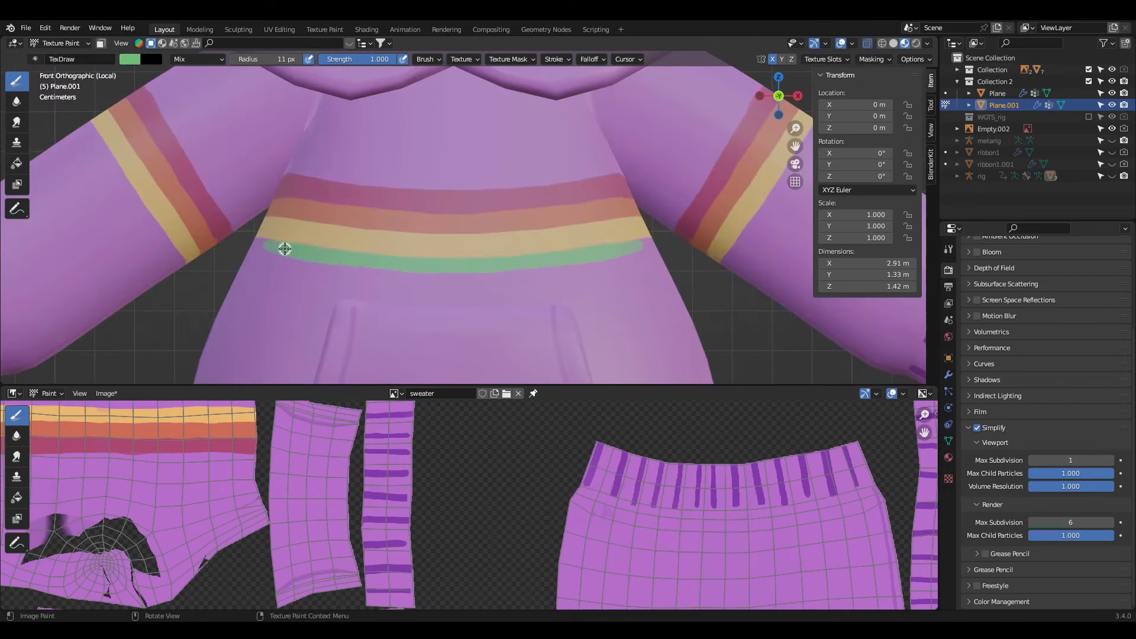
{"action": "left_click_drag", "start_coordinate": [162, 250], "coordinate": [118, 175]}
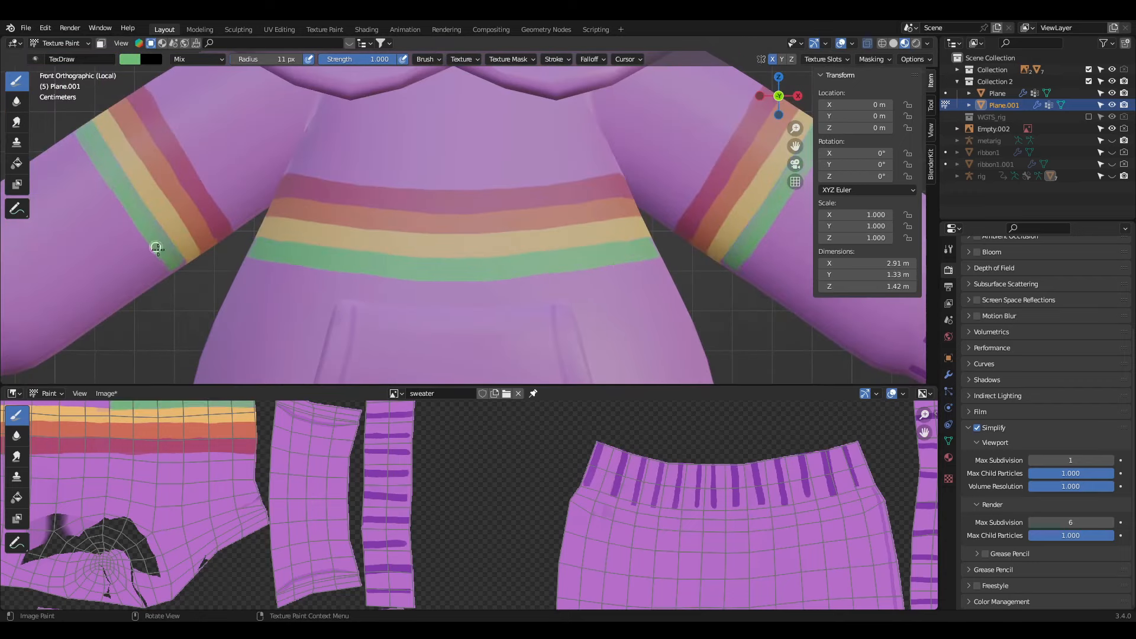
{"action": "key", "text": "KP_3"}
{"action": "key", "text": "ctrl+KP_1"}
{"action": "mouse_move", "coordinate": [155, 188]}
{"action": "left_mouse_down"}
{"action": "mouse_move", "coordinate": [114, 127]}
{"action": "mouse_move", "coordinate": [204, 262]}
{"action": "left_mouse_up"}
Step: Fill the gaps in the green band at the sides of the chest and on top of the sleeves
{"action": "middle_click_drag", "start_coordinate": [125, 105], "coordinate": [299, 229]}
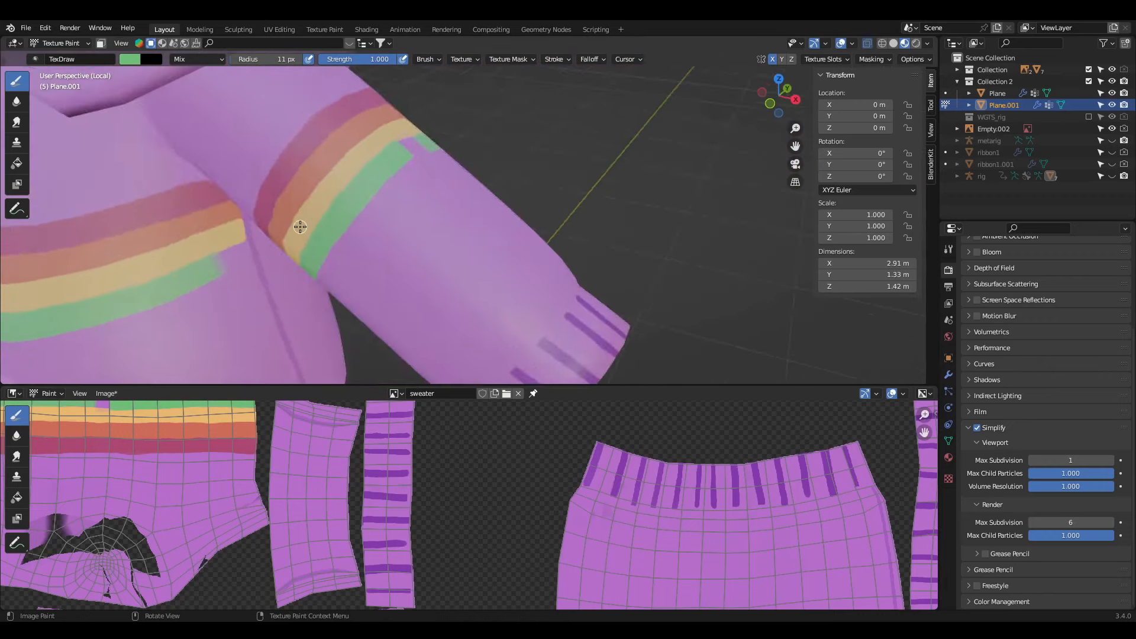
{"action": "scroll", "coordinate": [293, 227], "scroll_direction": "up", "scroll_amount": 3}
{"action": "left_click_drag", "start_coordinate": [322, 248], "coordinate": [302, 257]}
{"action": "mouse_move", "coordinate": [302, 257]}
{"action": "middle_mouse_down"}
{"action": "mouse_move", "coordinate": [396, 233]}
{"action": "mouse_move", "coordinate": [371, 226]}
{"action": "middle_mouse_up"}
{"action": "left_click_drag", "start_coordinate": [332, 168], "coordinate": [342, 158]}
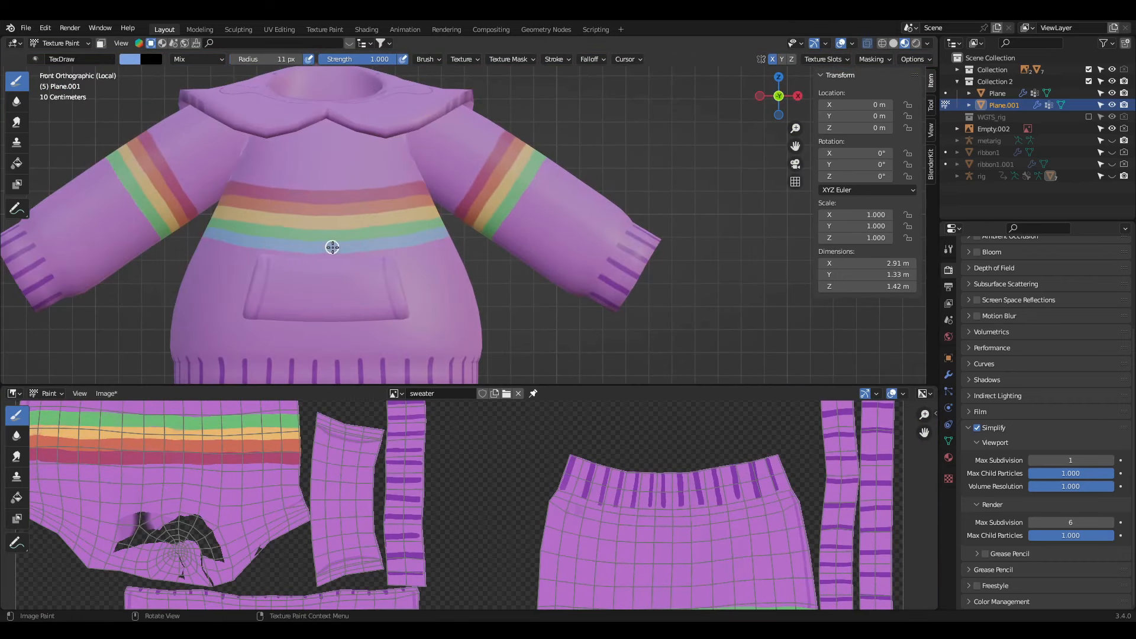
Step: Paint a light blue band below the green one on the sweater's chest and sleeves
{"action": "left_click_drag", "start_coordinate": [155, 240], "coordinate": [107, 151]}
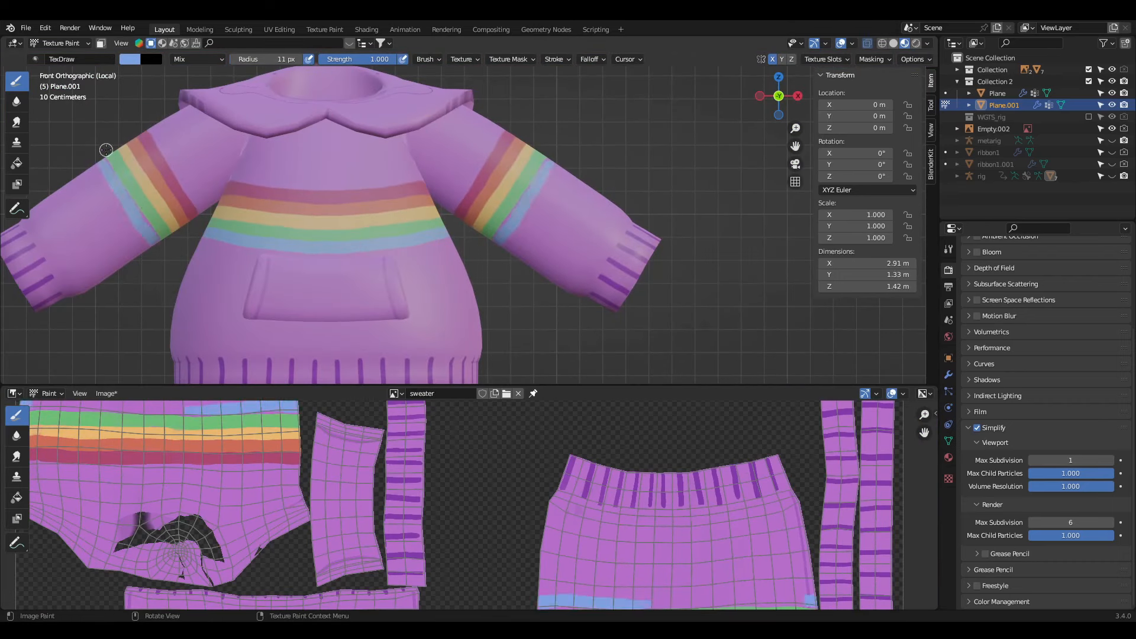
{"action": "key", "text": "ctrl+KP_1"}
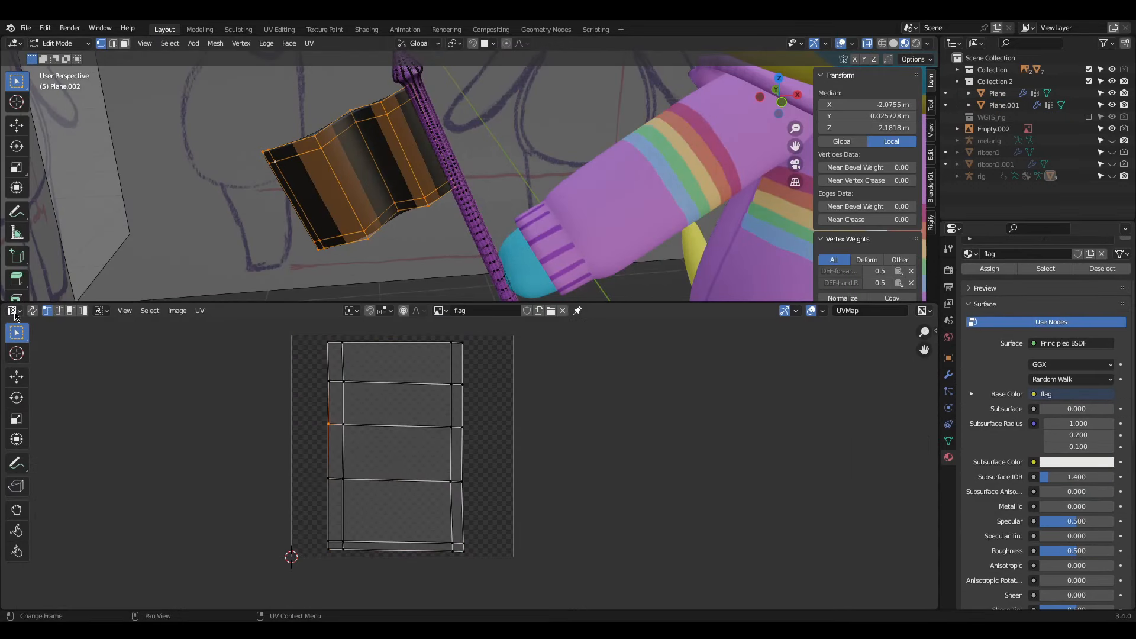
Step: Show the flag image in the Image Editor and switch the flag to Texture Paint mode
{"action": "left_click", "coordinate": [14, 312]}
{"action": "left_click", "coordinate": [55, 360]}
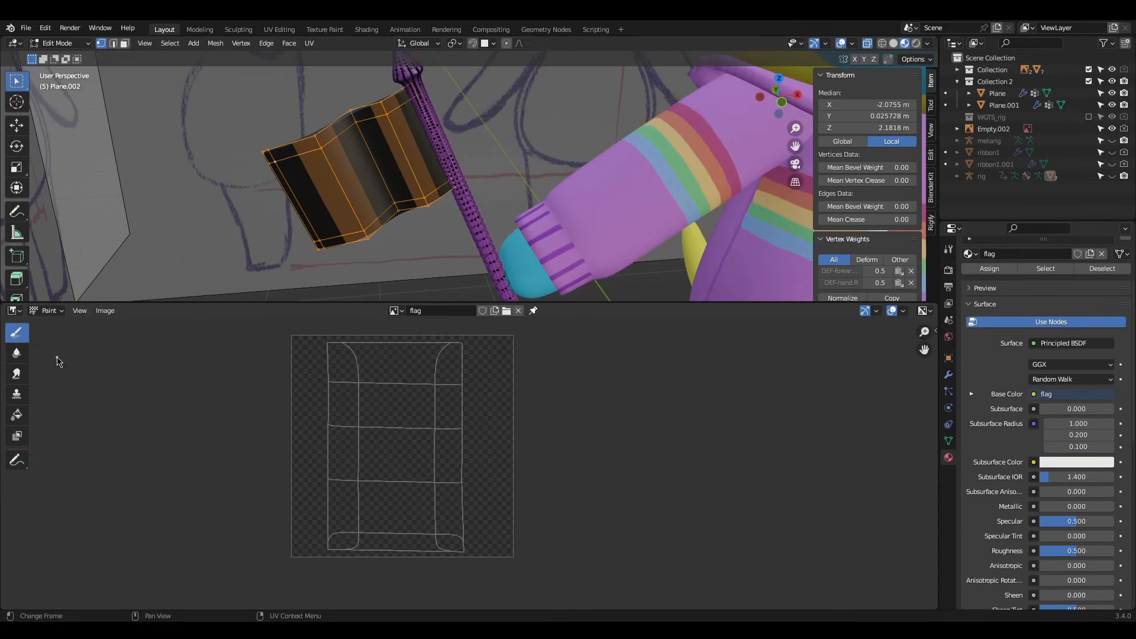
{"action": "scroll", "coordinate": [175, 397], "scroll_direction": "up", "scroll_amount": 1}
{"action": "middle_click_drag", "start_coordinate": [175, 397], "coordinate": [202, 431]}
{"action": "left_click", "coordinate": [61, 43]}
{"action": "left_click", "coordinate": [62, 119]}
Step: Undo the test stroke on the flag and paint a red stripe along its upper edge with a 59 px brush
{"action": "left_click_drag", "start_coordinate": [311, 146], "coordinate": [384, 105]}
{"action": "key", "text": "ctrl+z"}
{"action": "left_click", "coordinate": [130, 59]}
{"action": "left_click", "coordinate": [176, 158]}
{"action": "key", "text": "KP_1"}
{"action": "middle_click_drag", "start_coordinate": [195, 118], "coordinate": [260, 176], "text": "shift"}
{"action": "scroll", "coordinate": [259, 177], "scroll_direction": "up", "scroll_amount": 4}
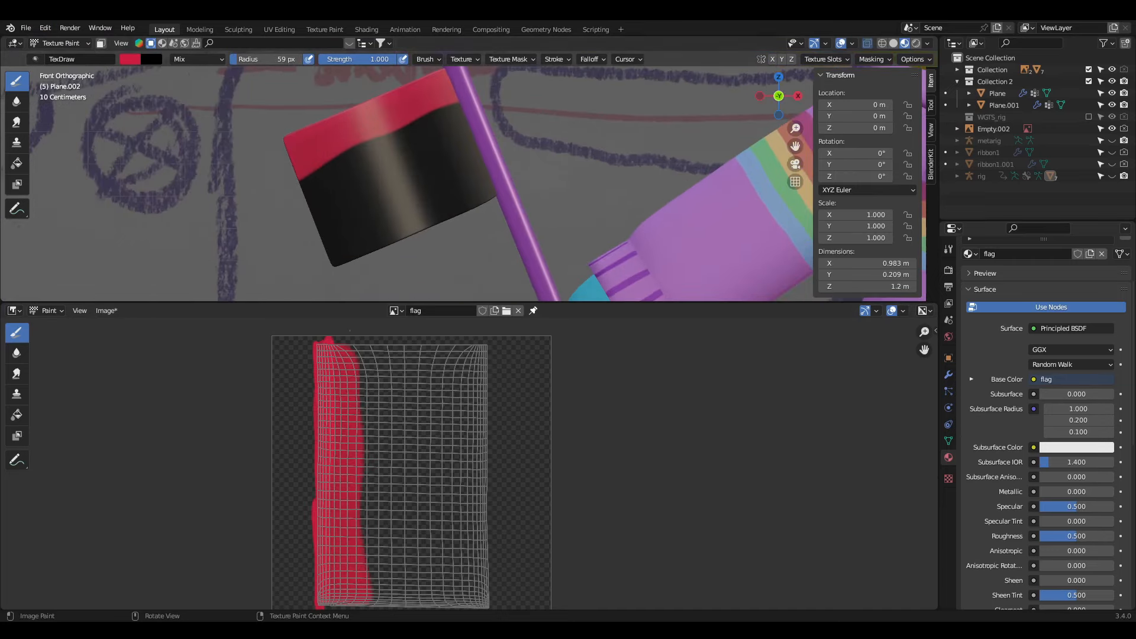
{"action": "scroll", "coordinate": [252, 154], "scroll_direction": "down", "scroll_amount": 2}
Step: Paint an orange stripe below the flag's red one with a 31 px brush
{"action": "left_click", "coordinate": [129, 59]}
{"action": "left_click", "coordinate": [159, 151]}
{"action": "left_click_drag", "start_coordinate": [277, 59], "coordinate": [260, 59]}
{"action": "mouse_move", "coordinate": [456, 133]}
{"action": "left_mouse_down"}
{"action": "mouse_move", "coordinate": [353, 186]}
{"action": "mouse_move", "coordinate": [492, 147]}
{"action": "left_mouse_up"}
Step: Paint a bright yellow stripe below the orange one and fill the area beneath it with green
{"action": "left_click", "coordinate": [130, 59]}
{"action": "left_click", "coordinate": [144, 143]}
{"action": "left_click", "coordinate": [221, 74]}
{"action": "left_click", "coordinate": [129, 58]}
{"action": "left_click", "coordinate": [141, 109]}
{"action": "left_click", "coordinate": [222, 93]}
{"action": "left_click_drag", "start_coordinate": [370, 220], "coordinate": [451, 187]}
Step: Paint blue and purple stripes along the lower part of the flag, reducing the brush radius to 11 px
{"action": "left_click", "coordinate": [130, 58]}
{"action": "left_click", "coordinate": [191, 93]}
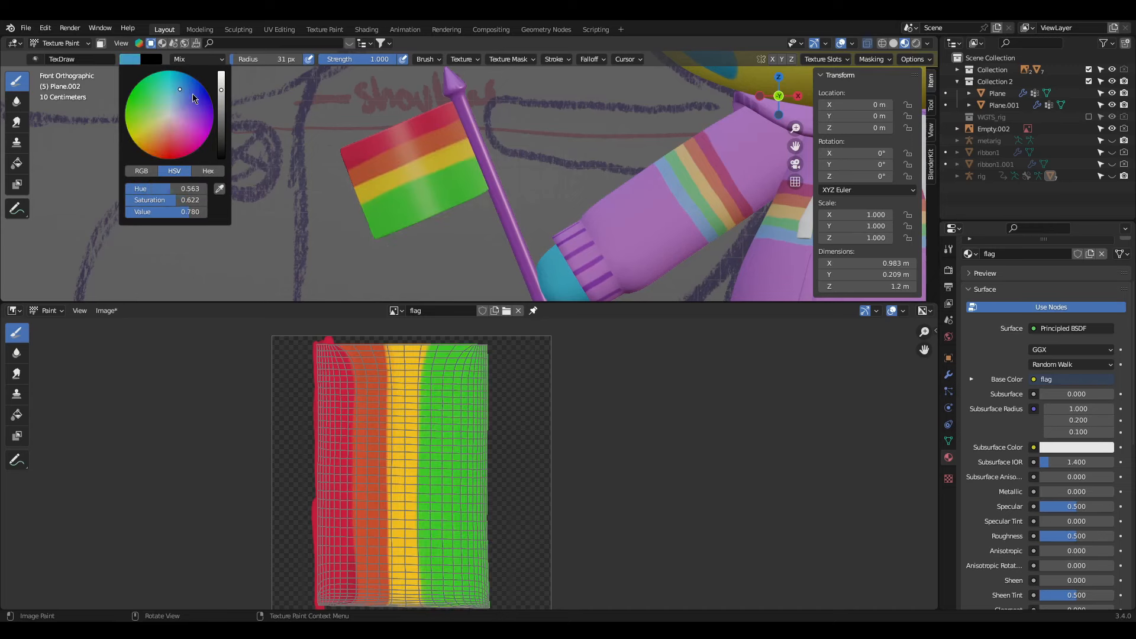
{"action": "mouse_move", "coordinate": [374, 230]}
{"action": "left_mouse_down"}
{"action": "mouse_move", "coordinate": [483, 187]}
{"action": "mouse_move", "coordinate": [397, 235]}
{"action": "left_mouse_up"}
{"action": "left_click", "coordinate": [129, 59]}
{"action": "left_click", "coordinate": [200, 118]}
{"action": "left_click_drag", "start_coordinate": [277, 59], "coordinate": [265, 59]}
Step: Sample the flag's blue and widen the blue stripe upward, undoing and redoing the first stroke
{"action": "left_click", "coordinate": [129, 59]}
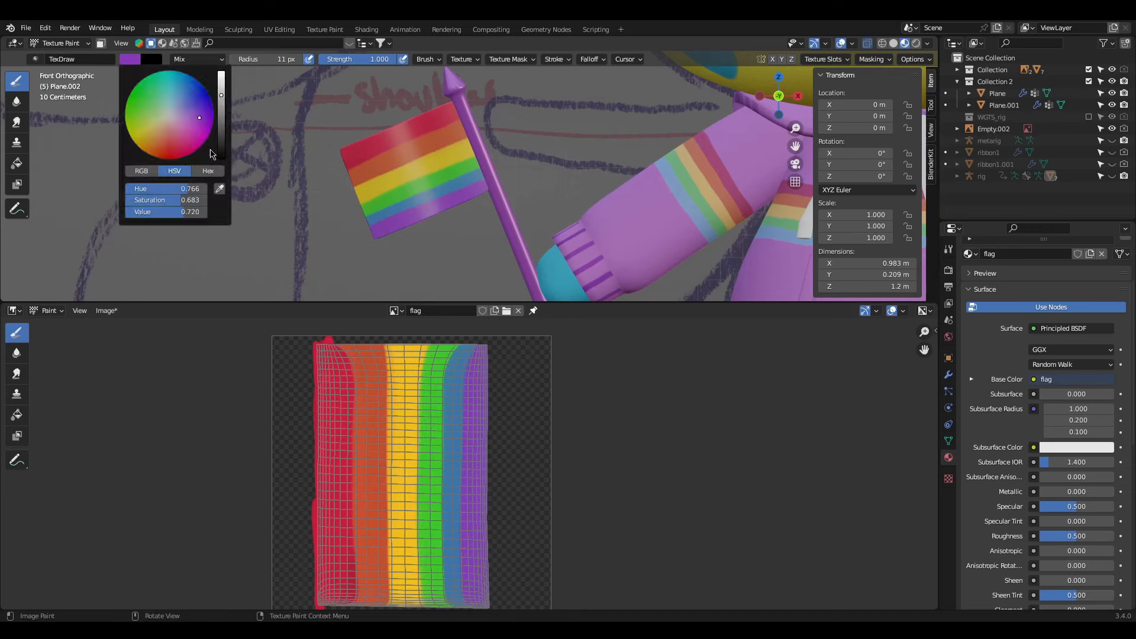
{"action": "left_click", "coordinate": [219, 189]}
{"action": "left_click", "coordinate": [409, 205]}
{"action": "left_click_drag", "start_coordinate": [367, 213], "coordinate": [442, 185]}
{"action": "left_click", "coordinate": [45, 27]}
{"action": "left_click", "coordinate": [56, 41]}
{"action": "left_click_drag", "start_coordinate": [366, 213], "coordinate": [477, 172]}
Step: Resample the flag's stripe colors and even out the stripe edges with the 11 px brush
{"action": "left_click", "coordinate": [219, 189]}
{"action": "left_click", "coordinate": [472, 158]}
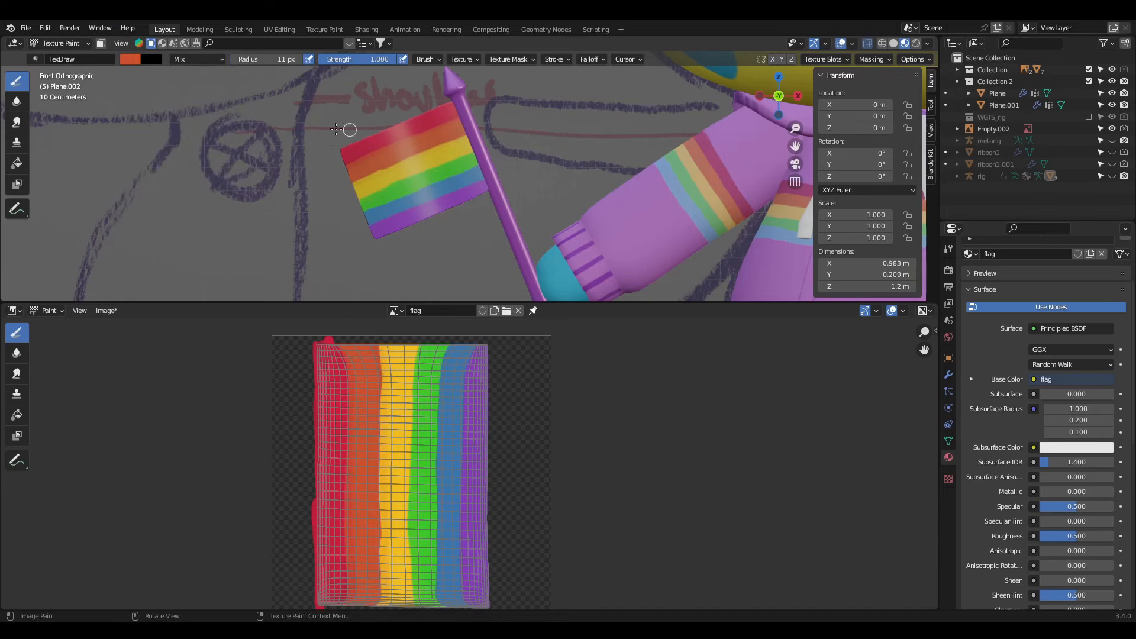
{"action": "left_click_drag", "start_coordinate": [383, 207], "coordinate": [478, 172]}
{"action": "left_click", "coordinate": [129, 58]}
{"action": "left_click", "coordinate": [219, 189]}
{"action": "left_click", "coordinate": [492, 181]}
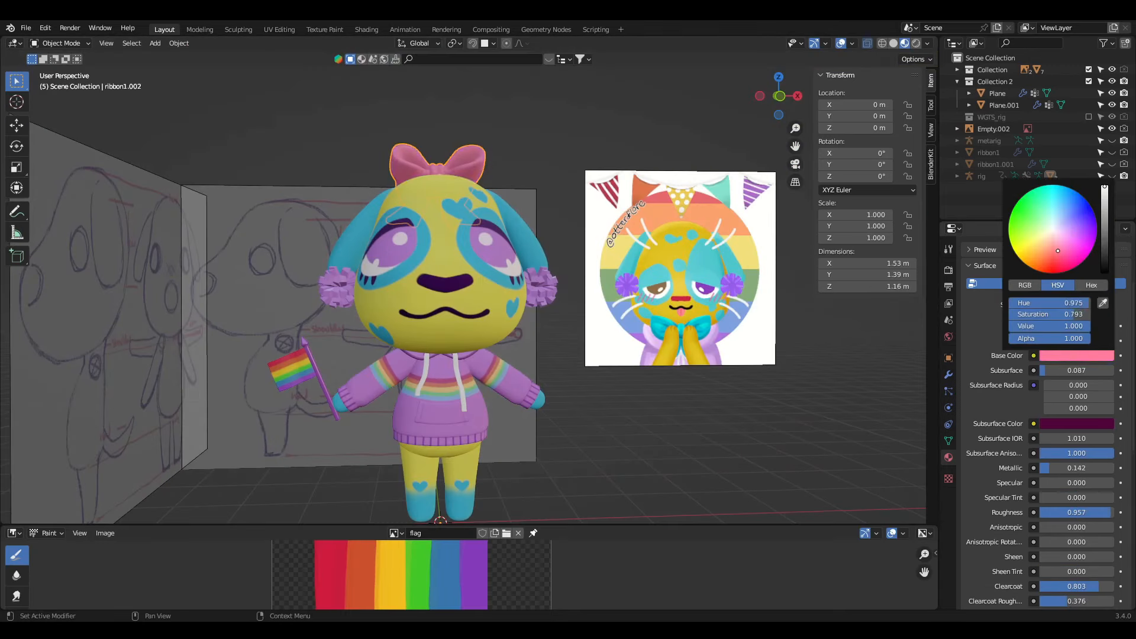
Step: Set the head bow's base color to deep red (hue 0.984, saturation 0.927, value 0.604) and save the file
{"action": "left_click_drag", "start_coordinate": [1085, 236], "coordinate": [1059, 260]}
{"action": "left_click", "coordinate": [1105, 197]}
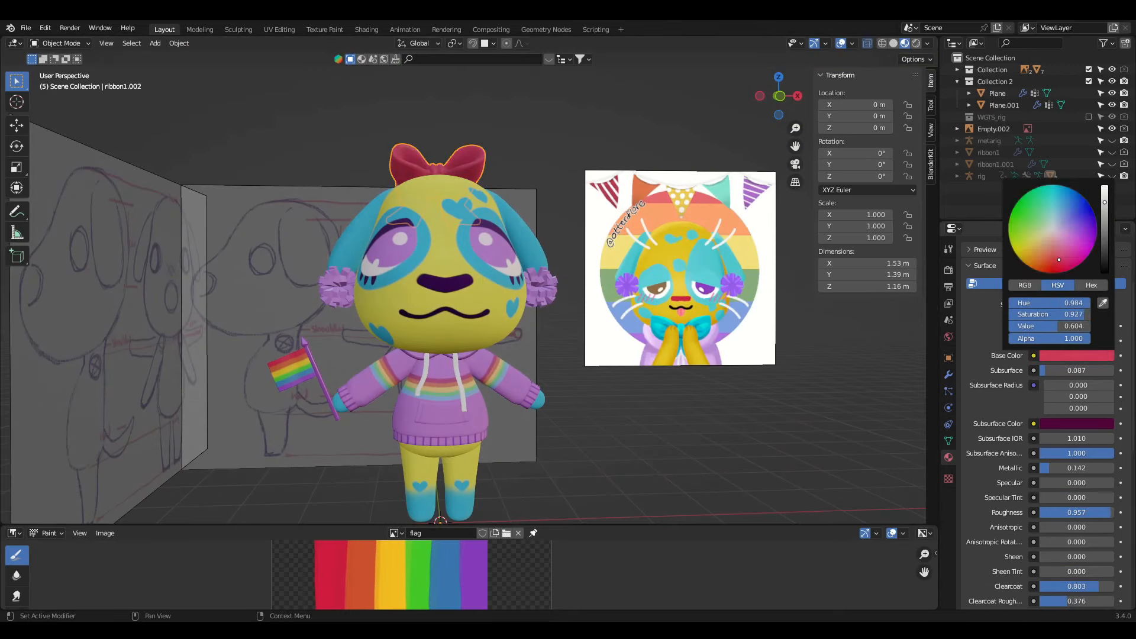
{"action": "key", "text": "KP_1"}
{"action": "left_click", "coordinate": [25, 27]}
{"action": "left_click", "coordinate": [51, 107]}
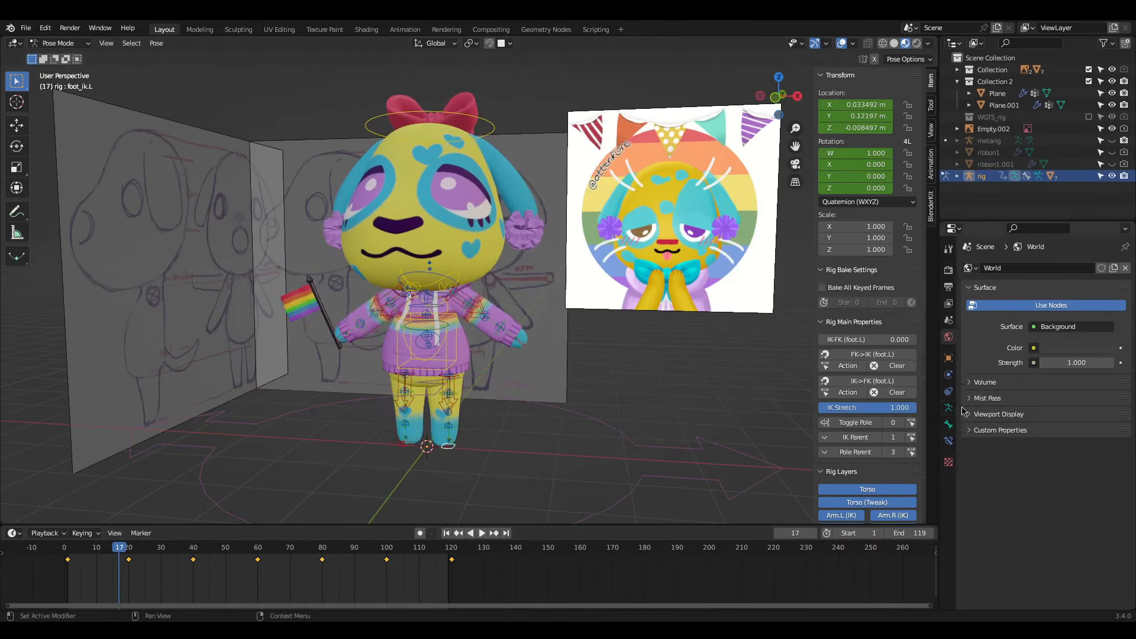